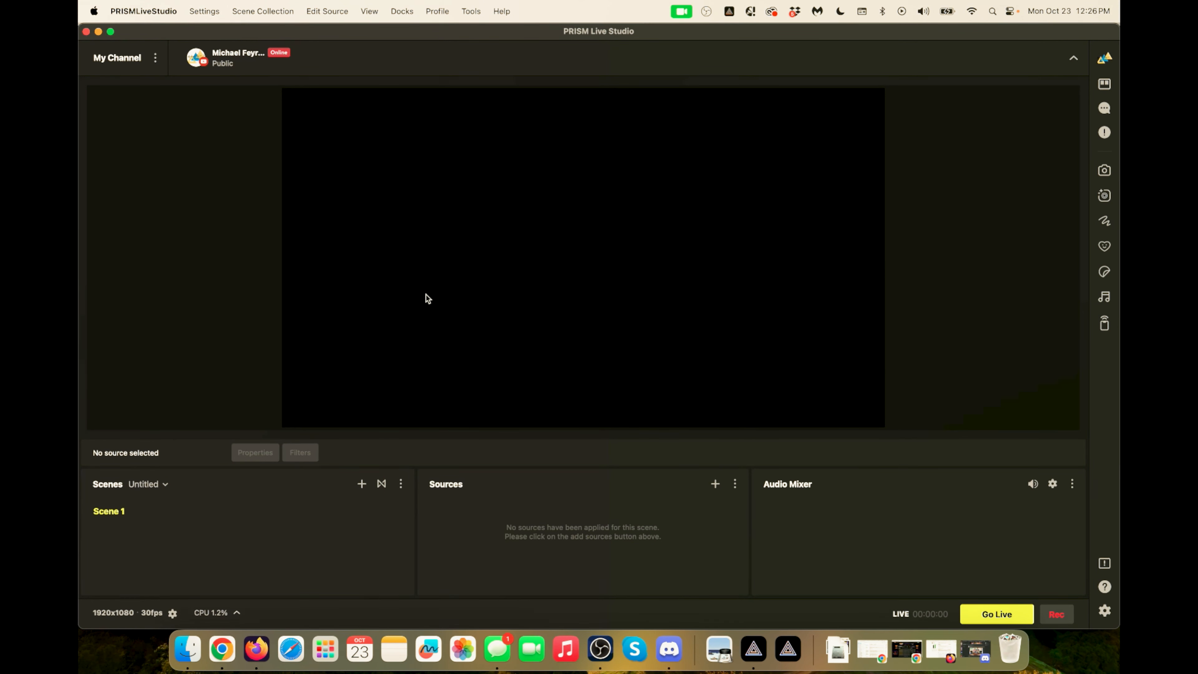
Switch to OBS and export the current scene collection as tutorial.json to the Downloads folder, allowing access to the Desktop folder.
left_click(600, 650)
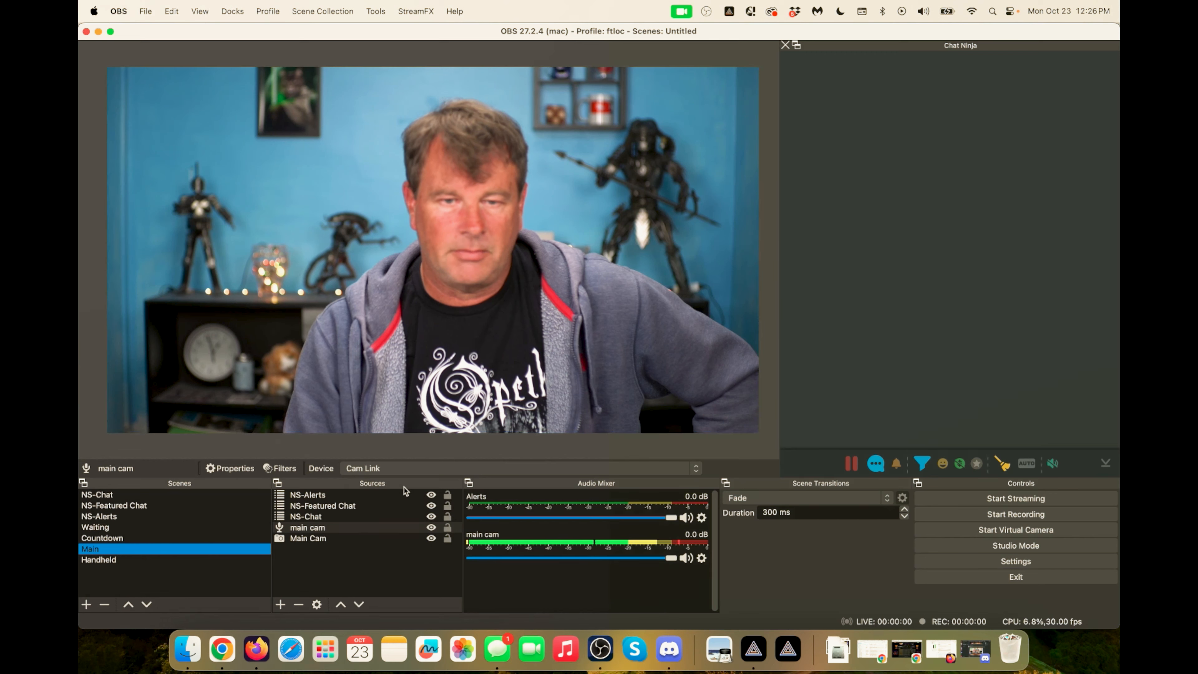
left_click(315, 12)
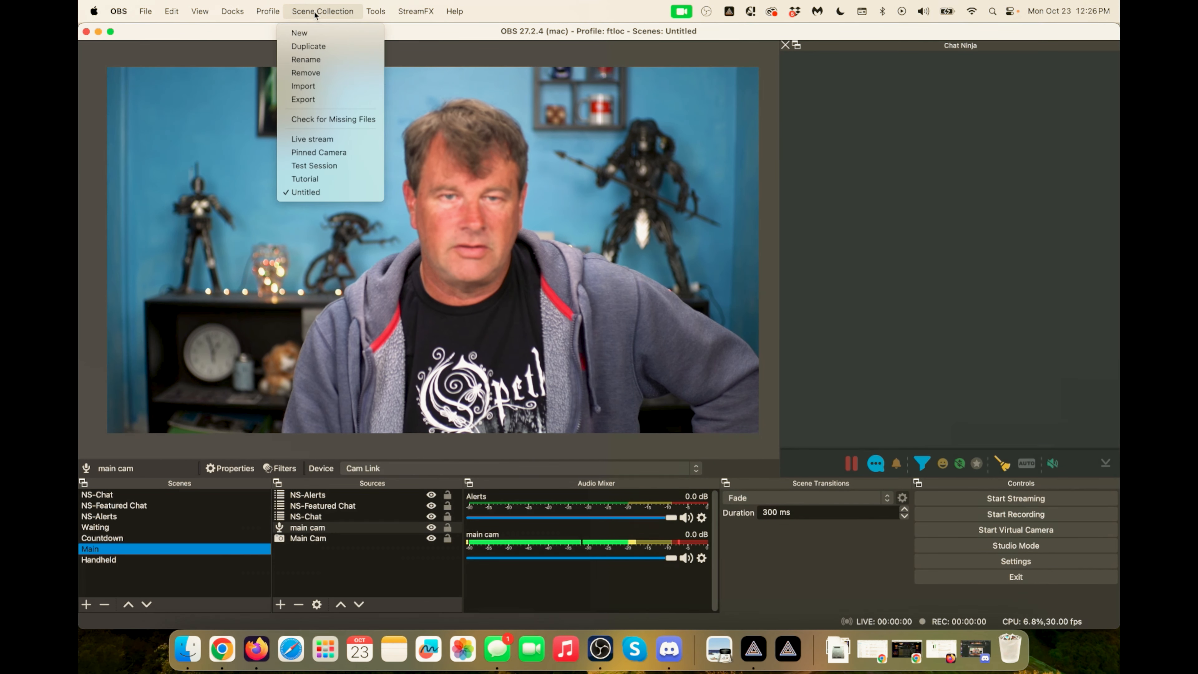
left_click(310, 102)
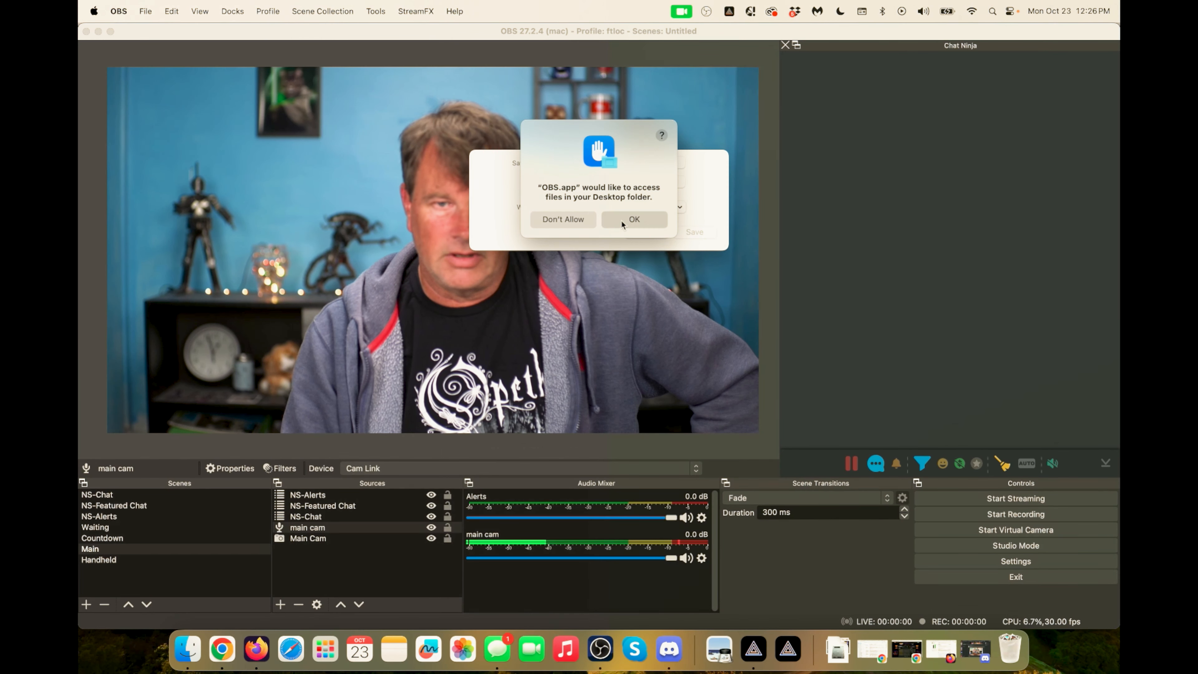
left_click(622, 220)
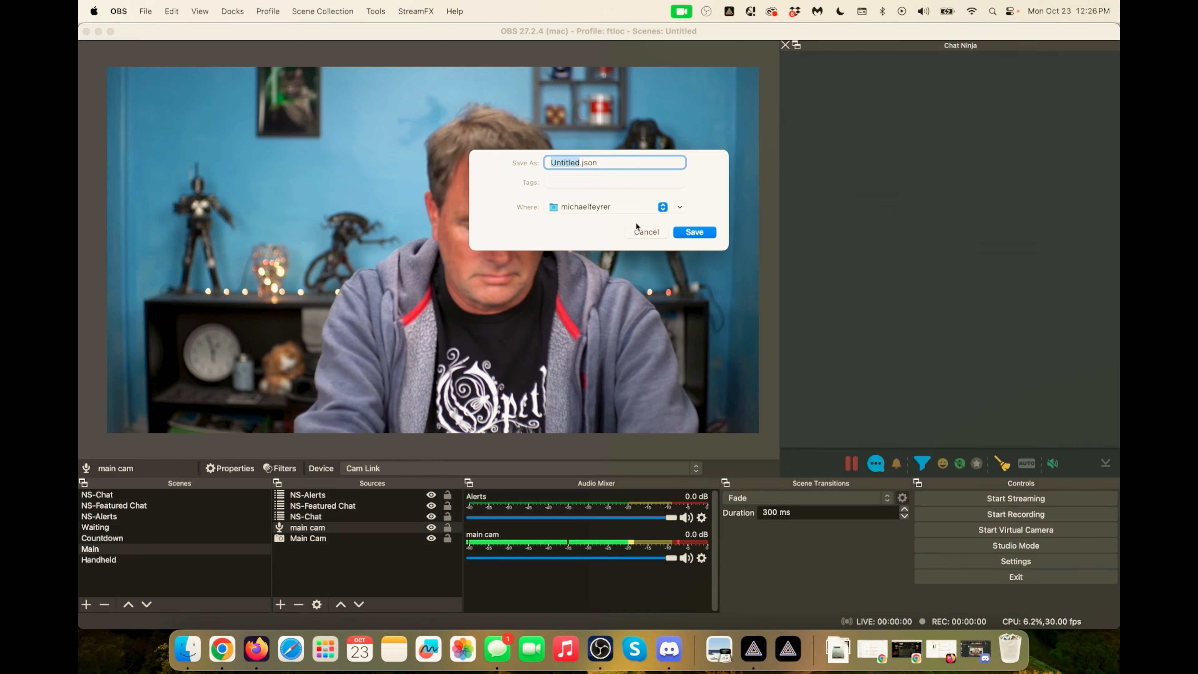
type("tutorial")
left_click(652, 208)
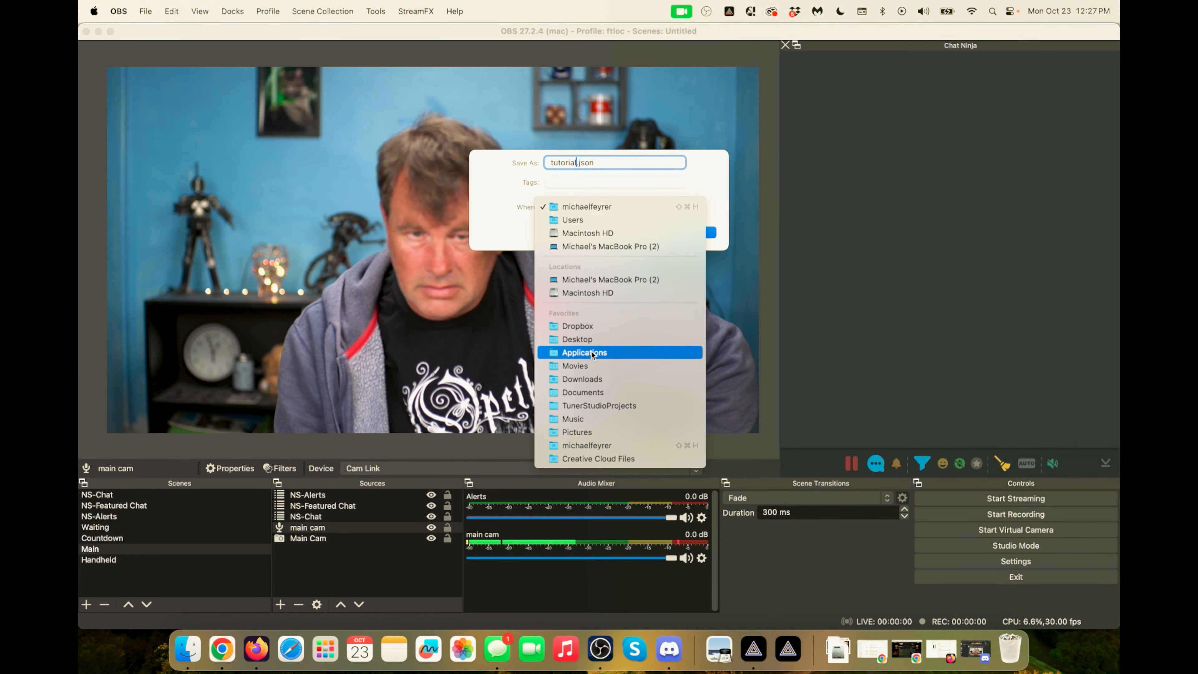
left_click(588, 381)
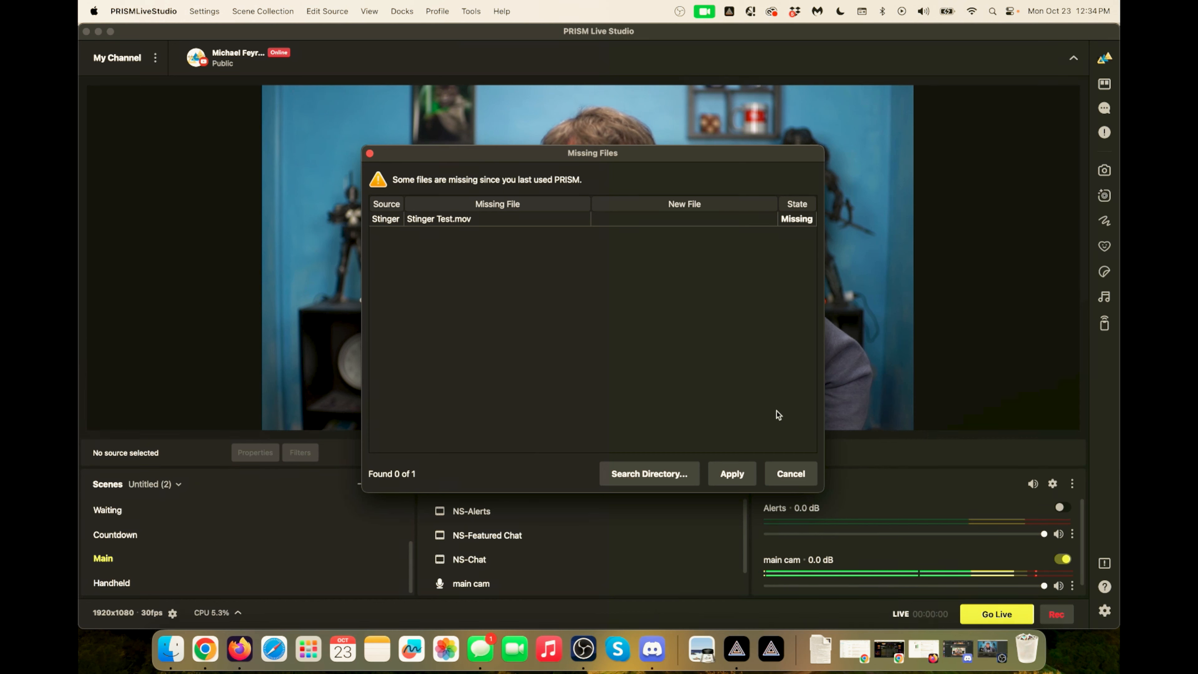
Dismiss the missing-files notice and look through the imported Countdown, Handheld, NS-Chat, NS-Featured Chat and NS-Alerts scenes, ending on the Main scene.
left_click(792, 474)
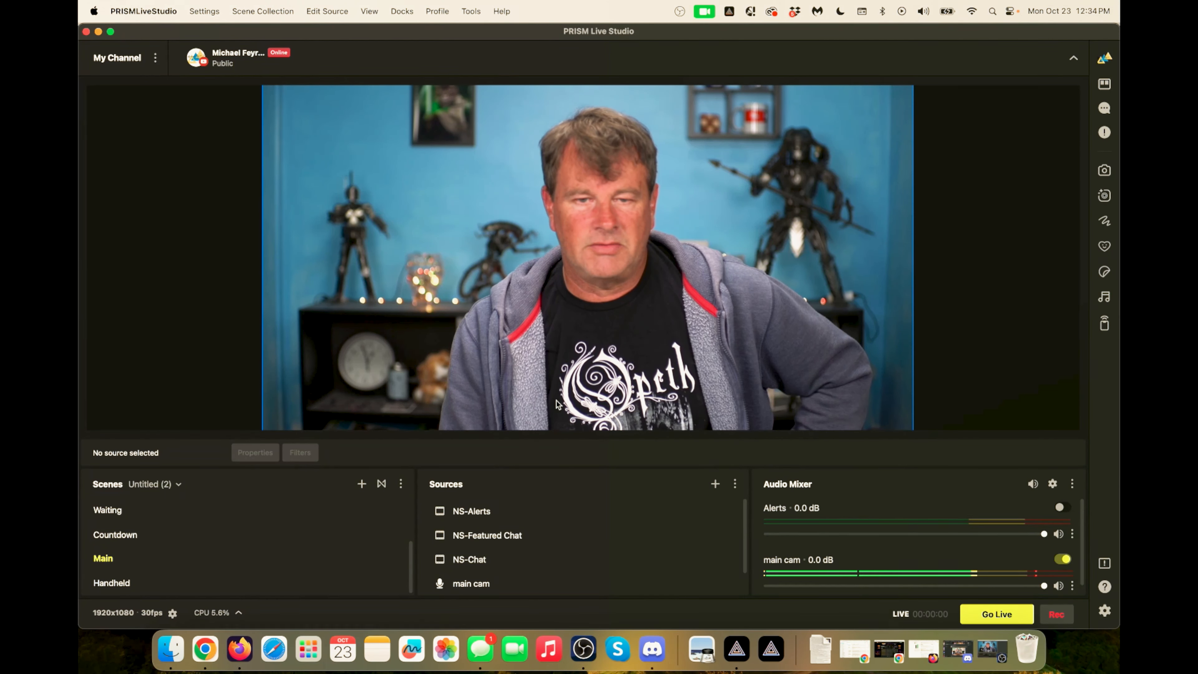
left_click(147, 535)
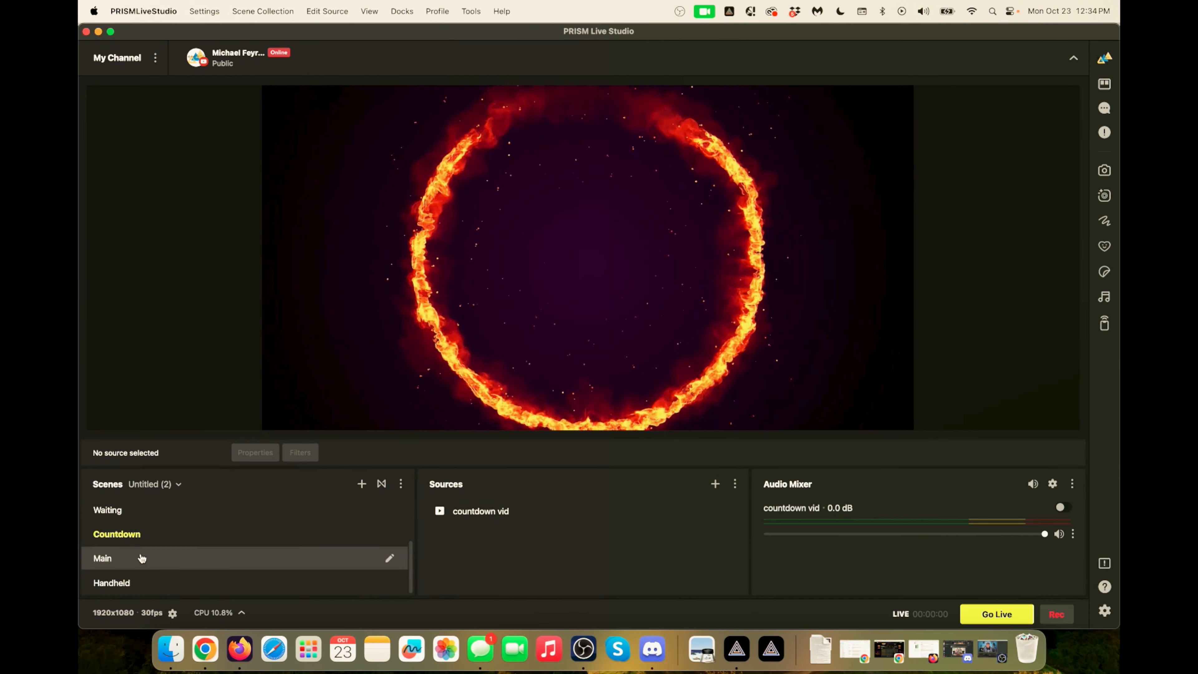
left_click(142, 558)
left_click(143, 583)
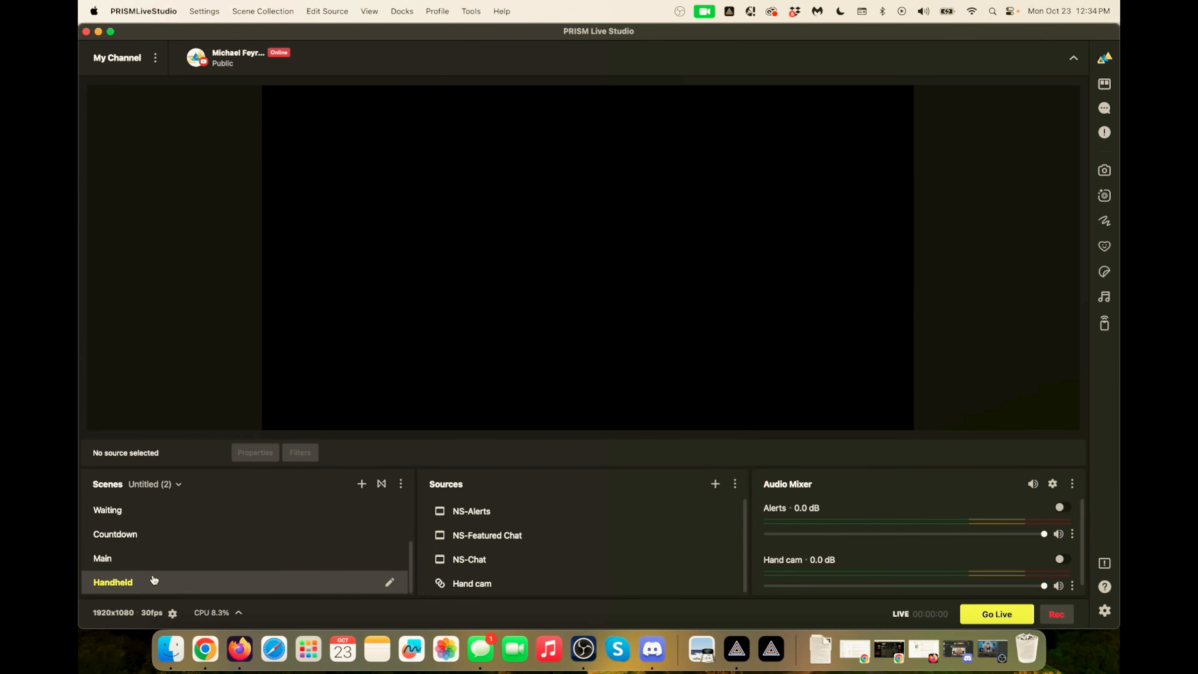
scroll(150, 561, "up", 3)
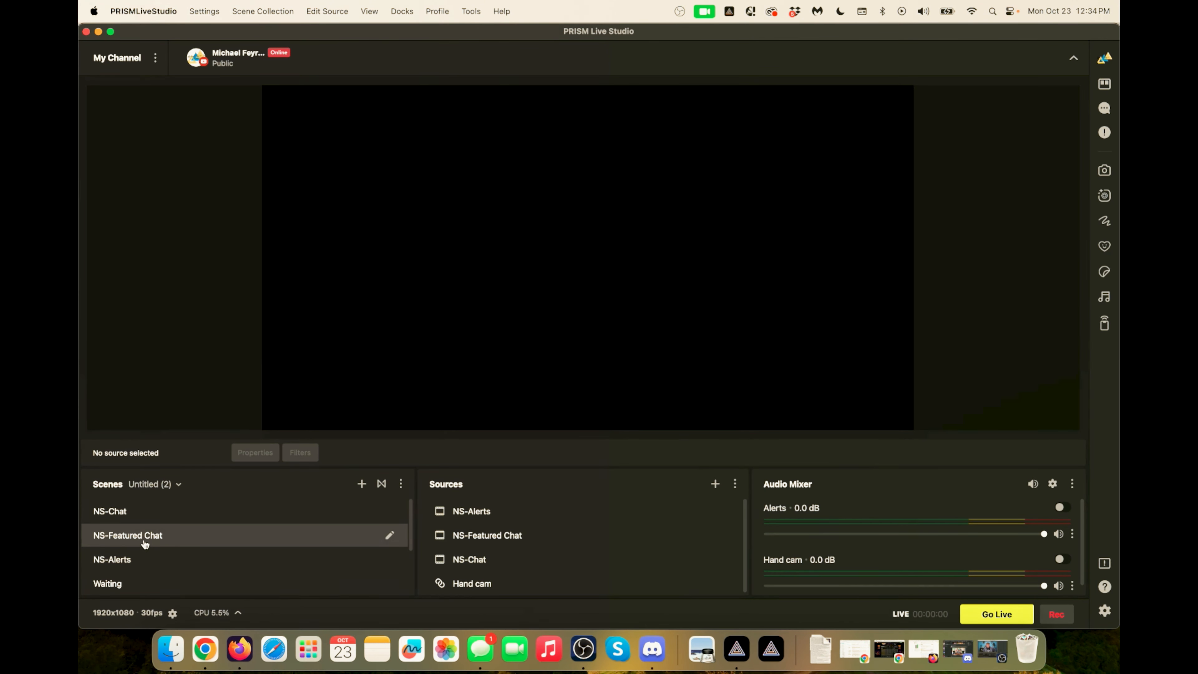
left_click(150, 515)
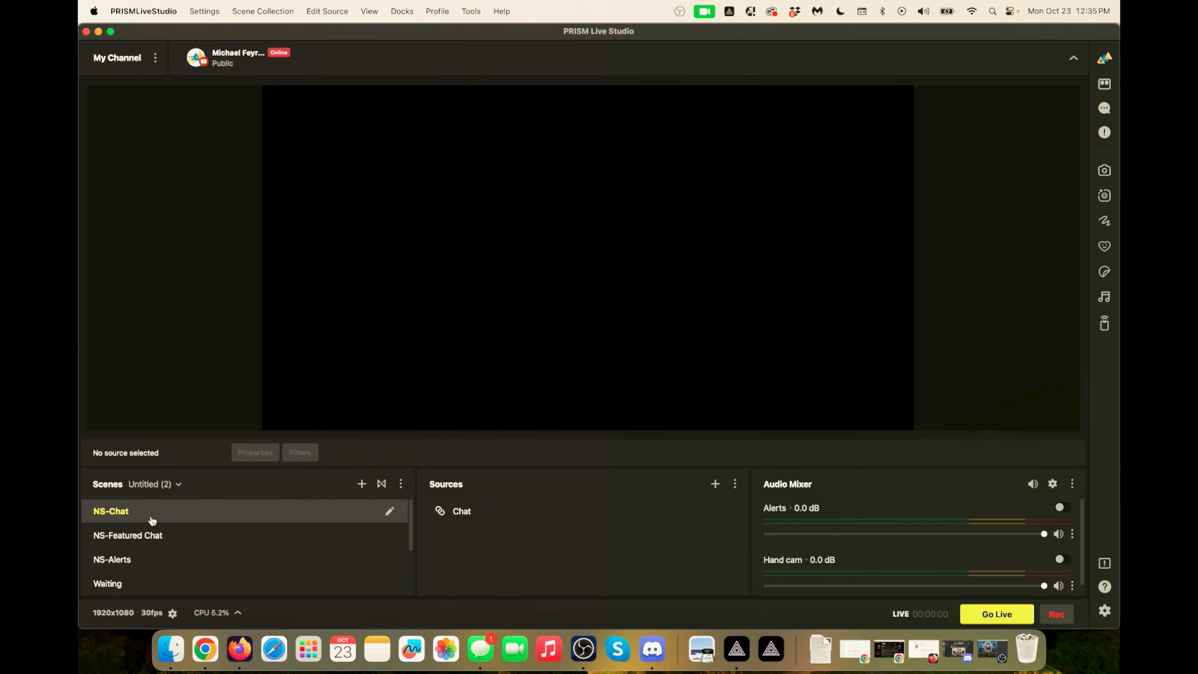
left_click(150, 543)
left_click(140, 519)
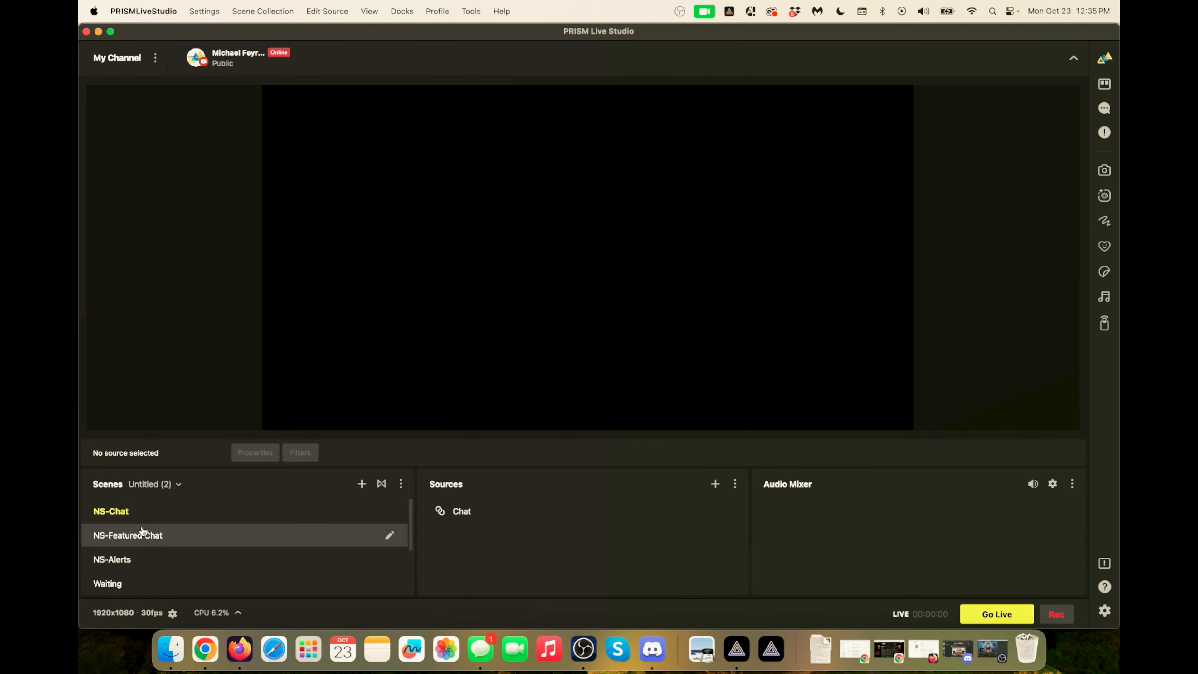
left_click(133, 560)
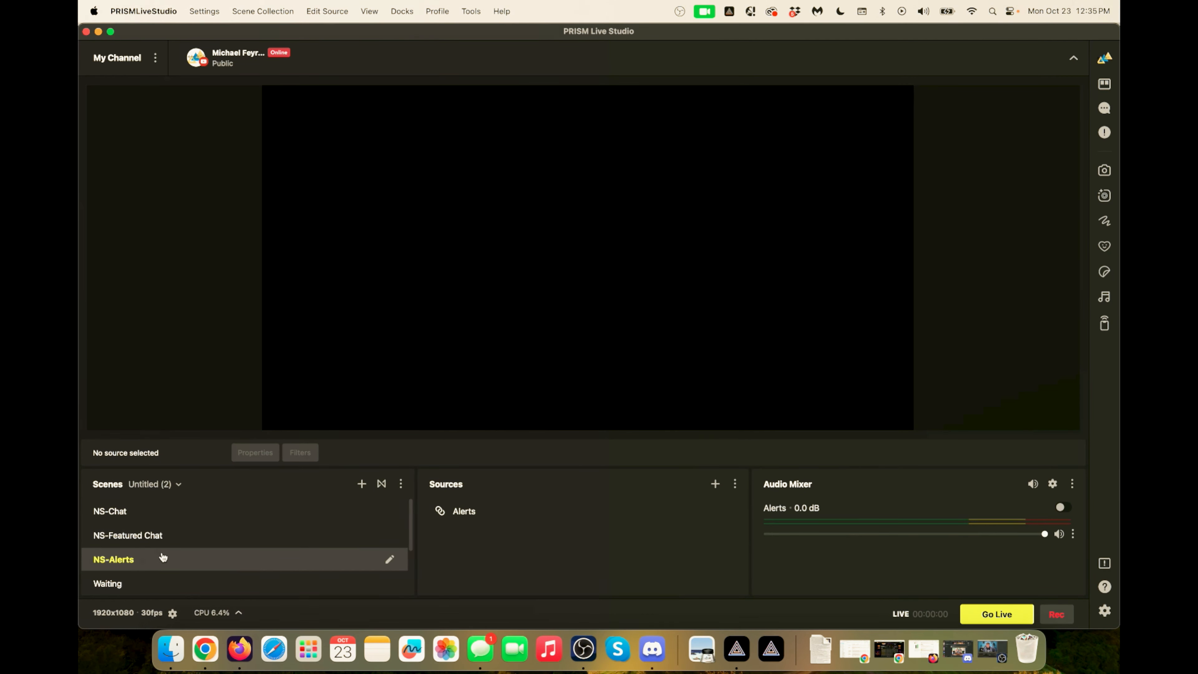
scroll(151, 573, "down", 3)
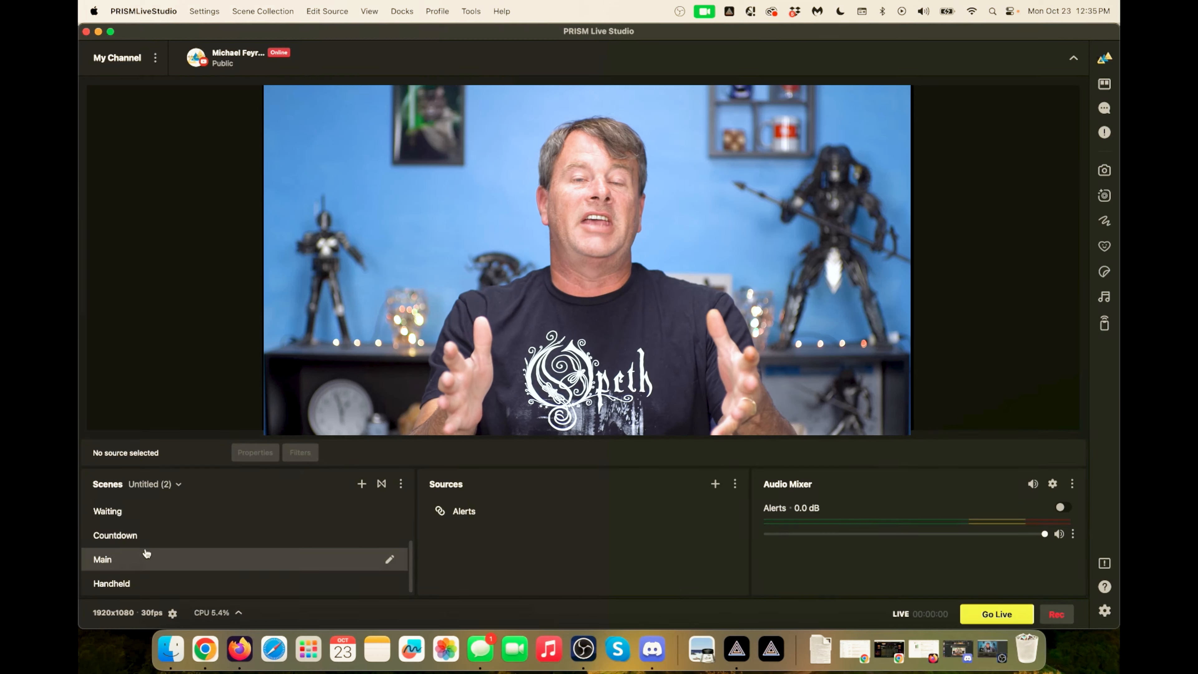
left_click(146, 560)
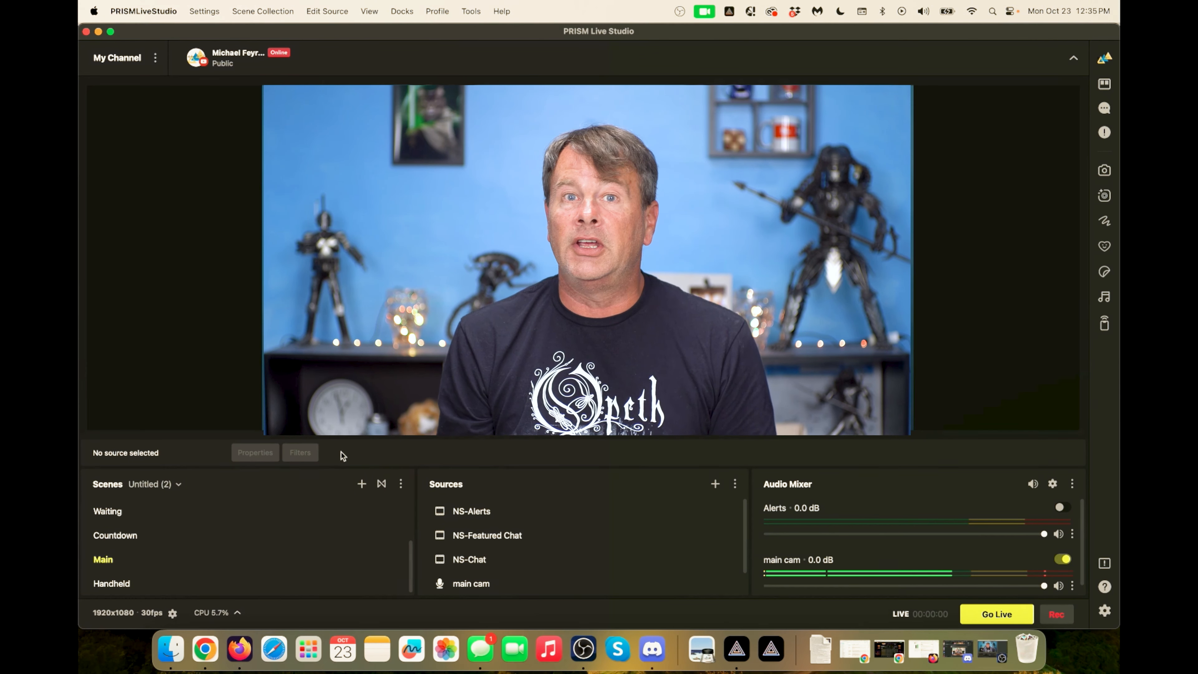
Create a new scene collection named Main.
left_click(260, 14)
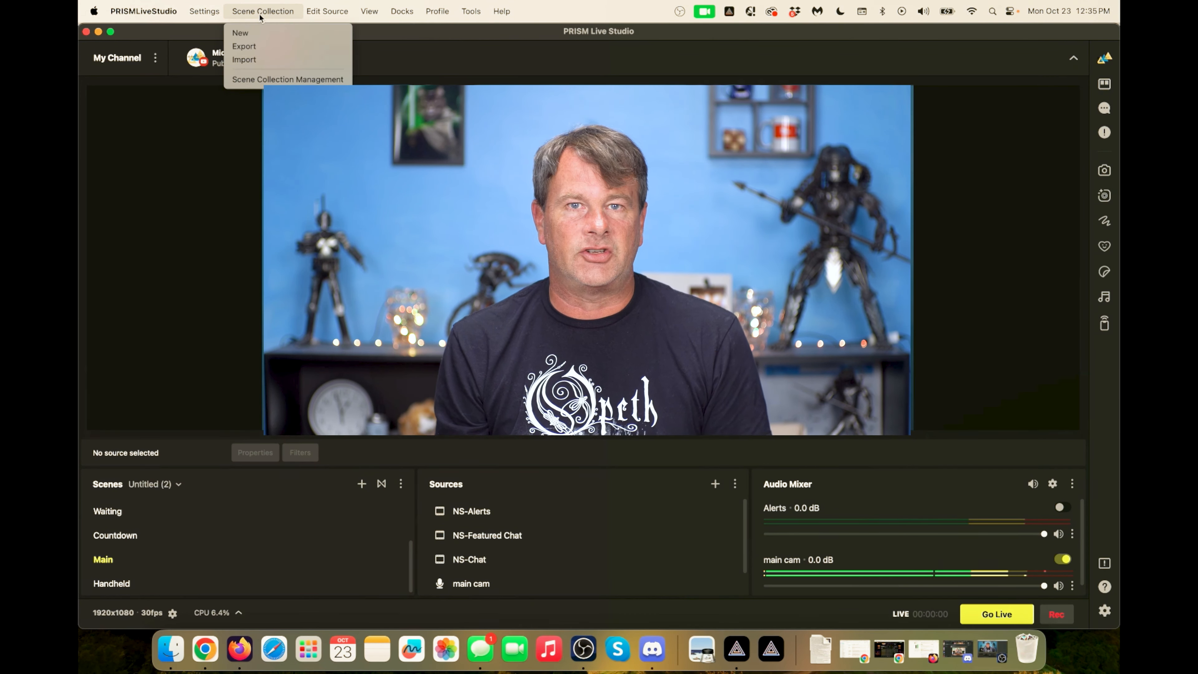
left_click(241, 33)
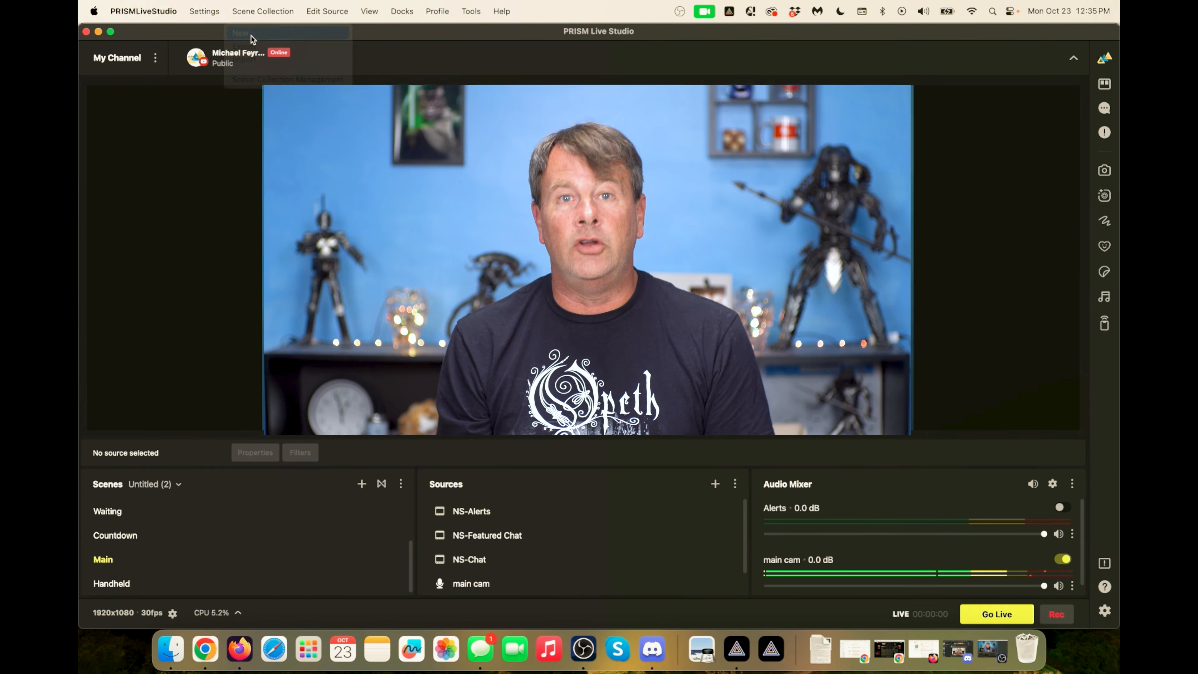
type("Main")
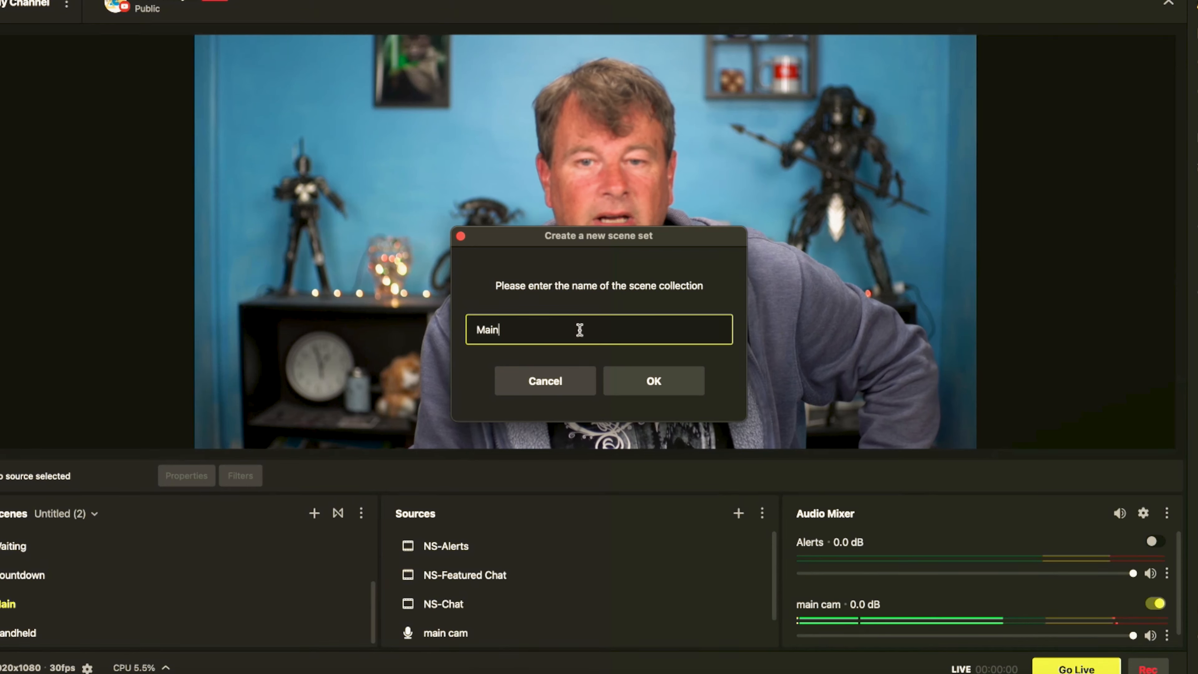
left_click(647, 381)
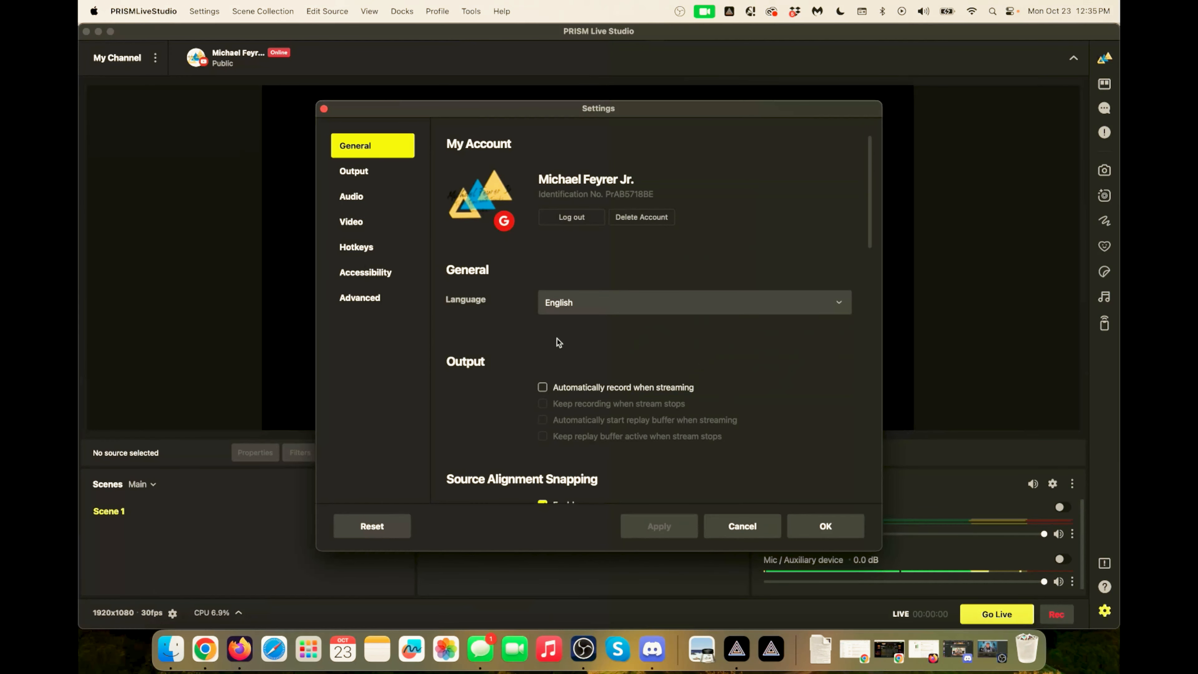
Set the global Desktop Audio and Mic/Auxiliary Audio devices to Disabled in the audio settings and apply the change.
left_click(361, 198)
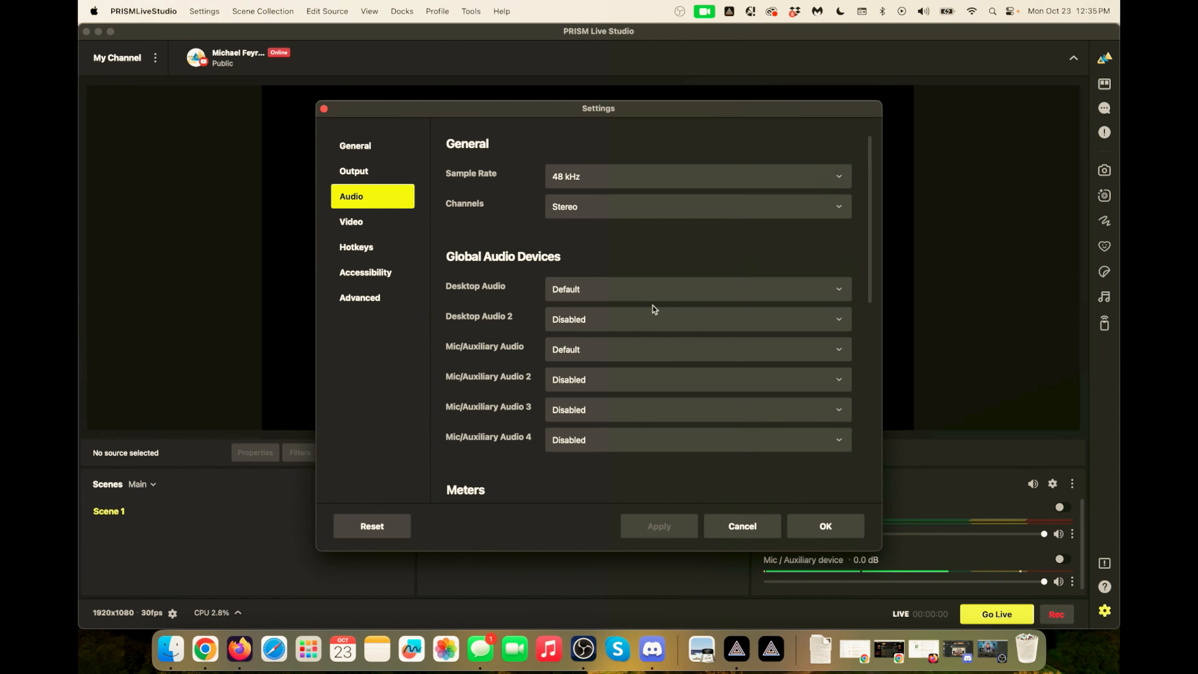
left_click(658, 296)
left_click(643, 315)
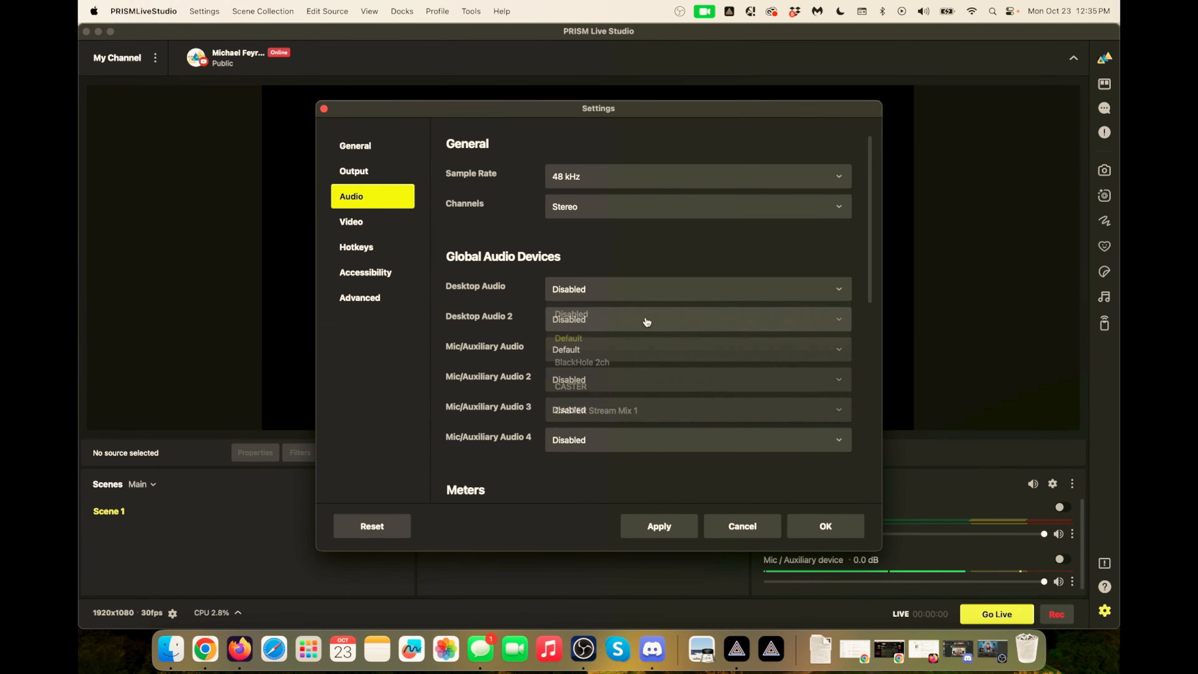
left_click(634, 348)
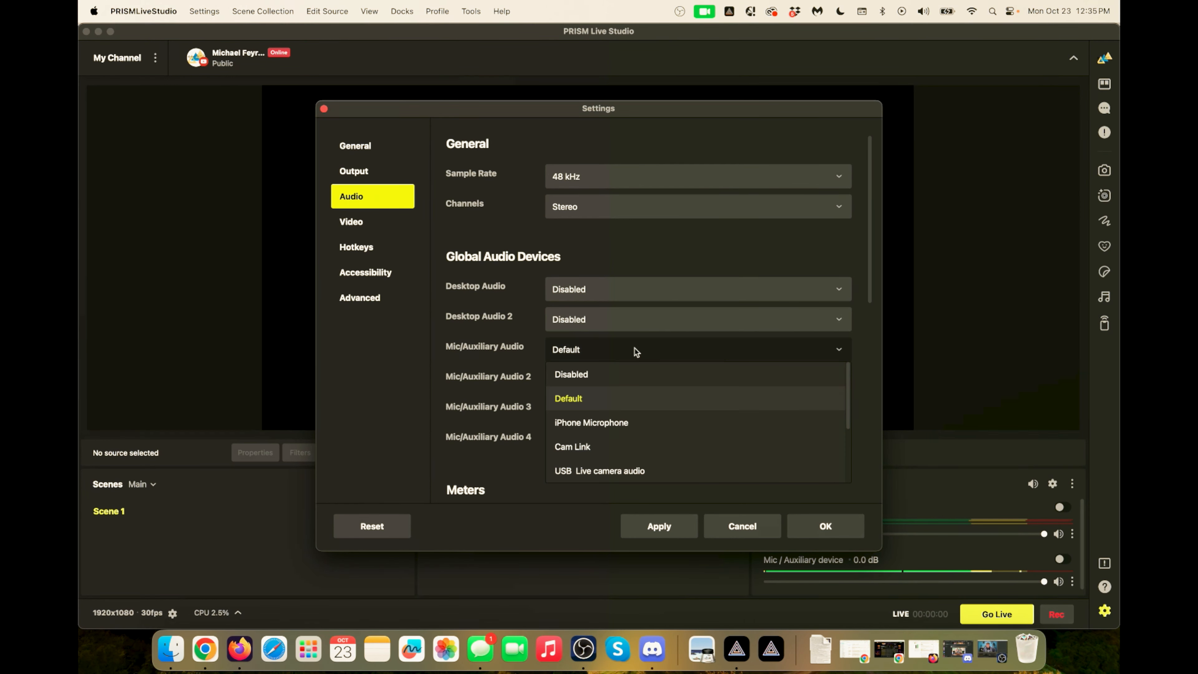
left_click(593, 375)
left_click(826, 526)
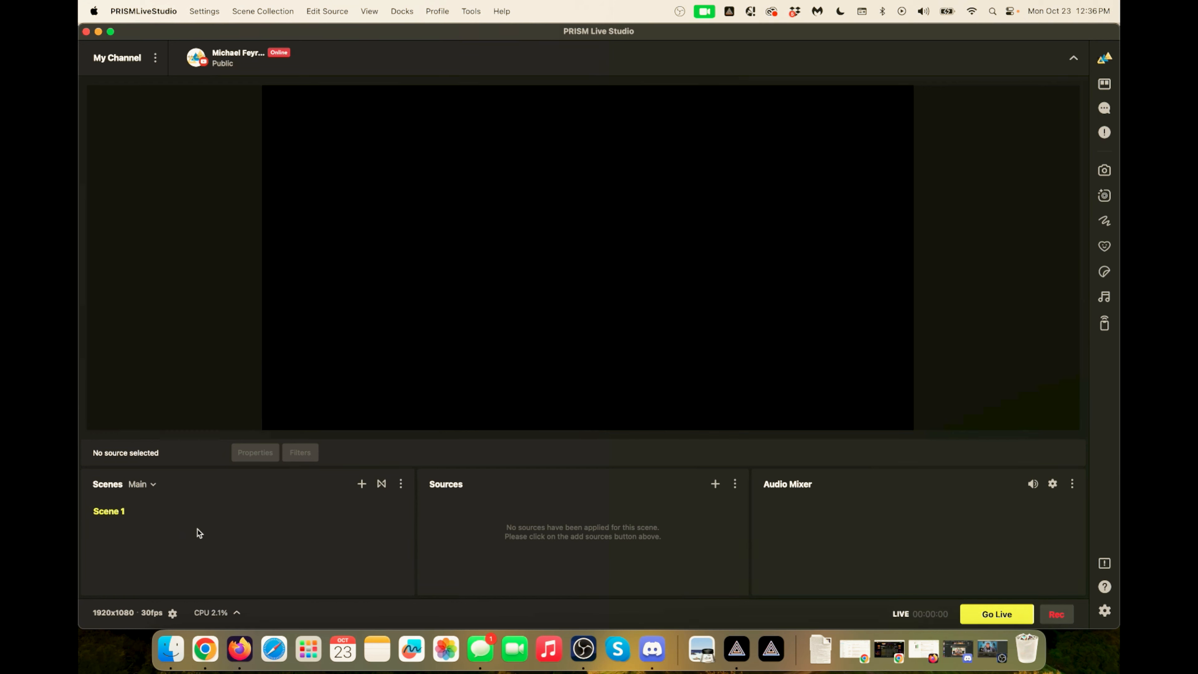
Rename Scene 1 as main.
right_click(185, 515)
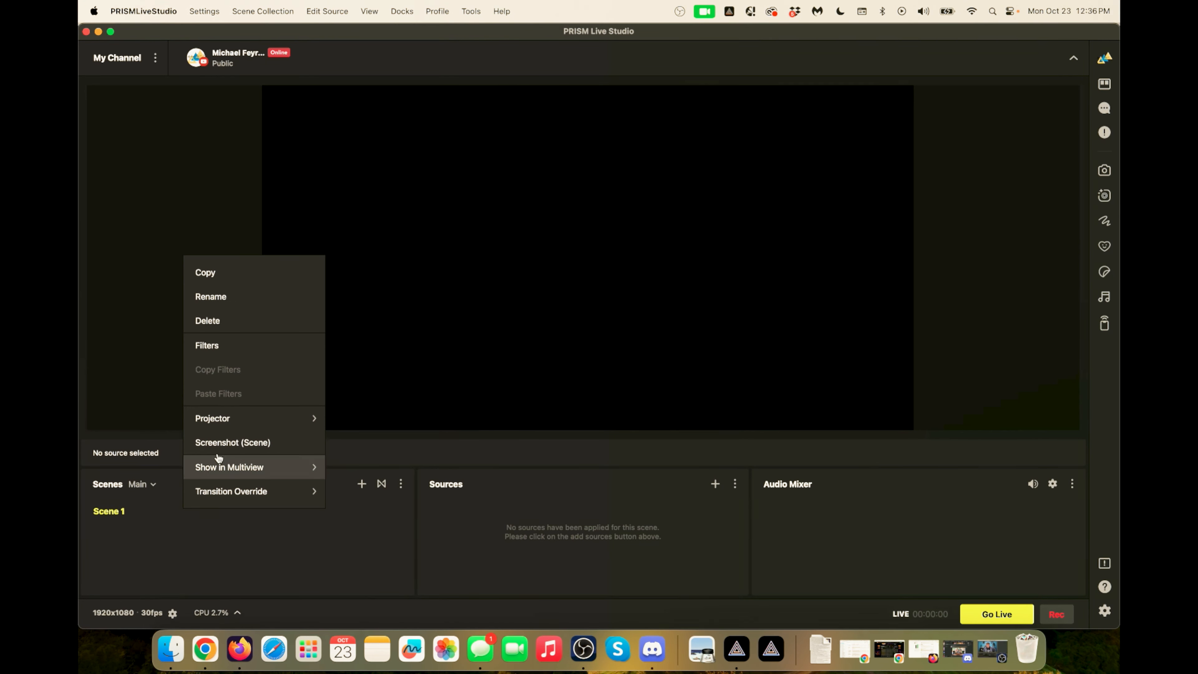
left_click(251, 304)
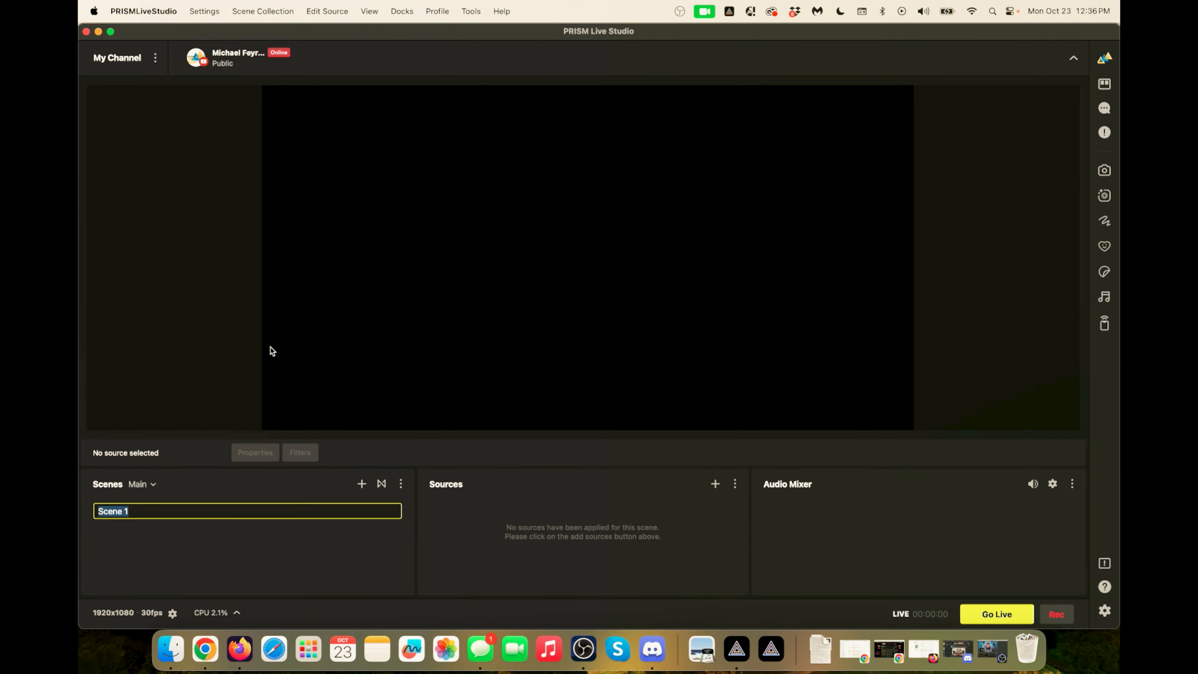
type("main")
key("Return")
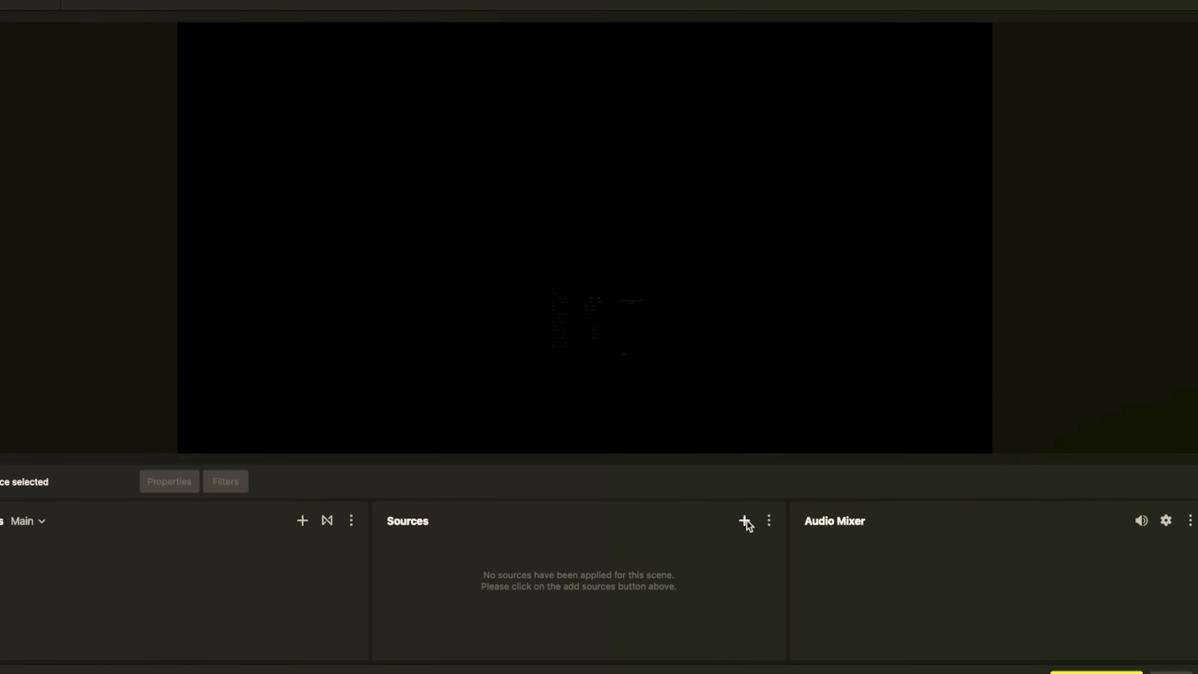
Add a new visible Video Capture Device source to the scene, keeping its default name.
left_click(718, 486)
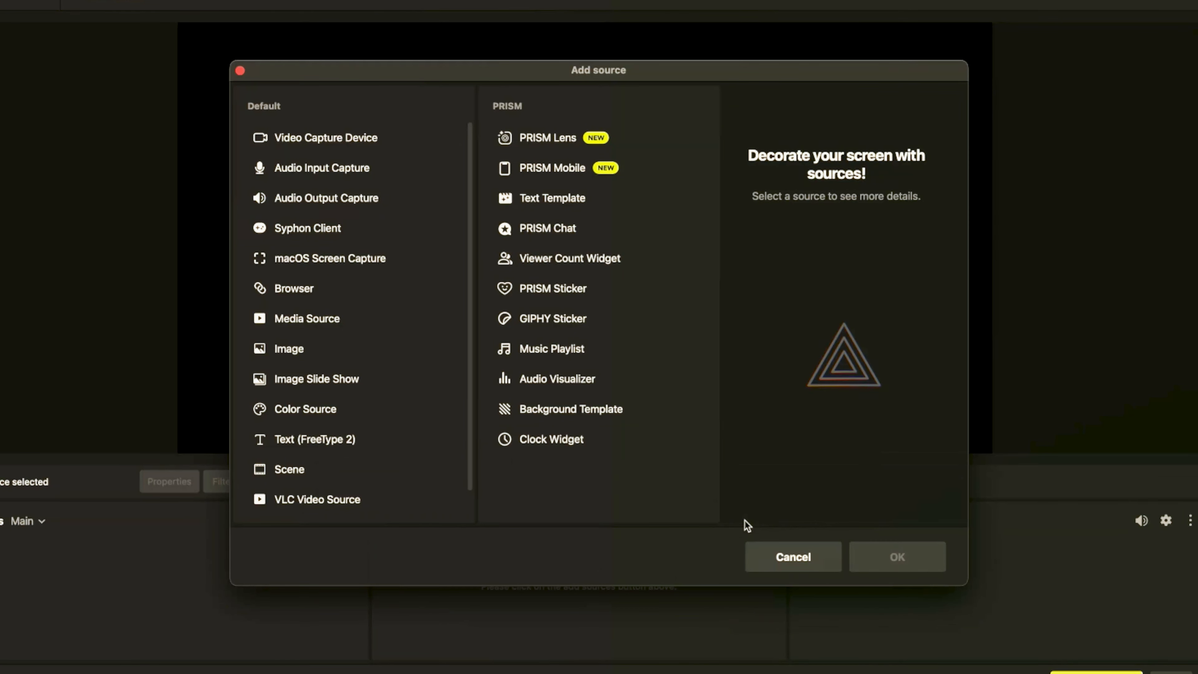
left_click(349, 154)
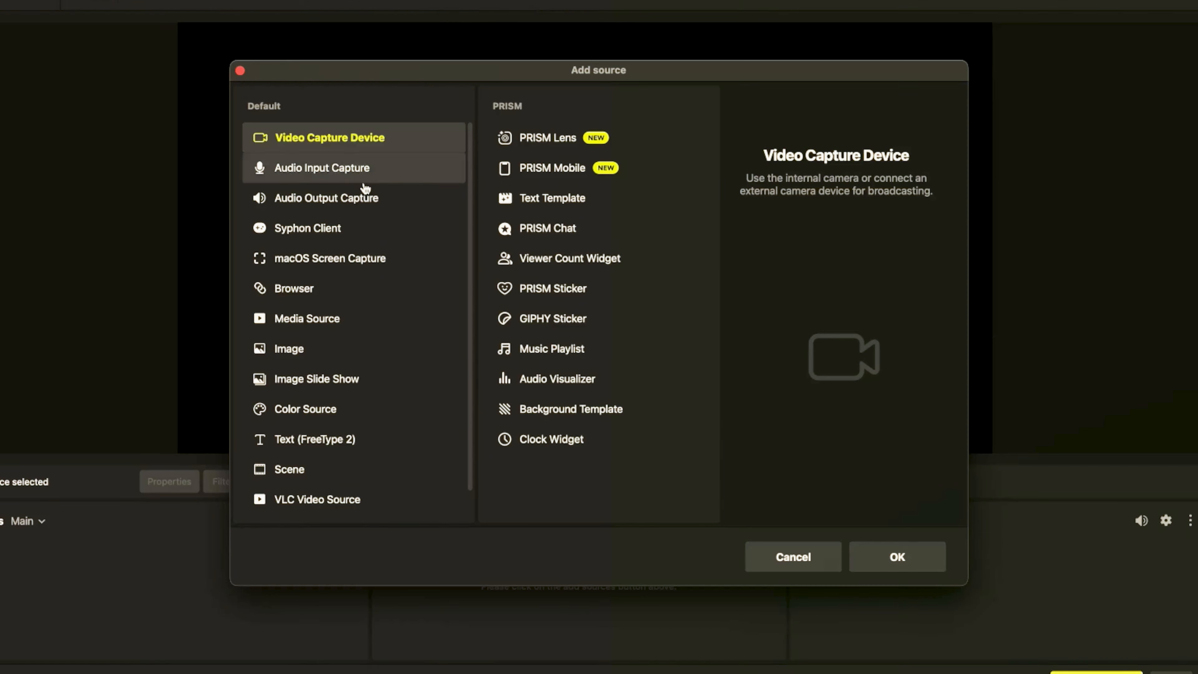
left_click(868, 558)
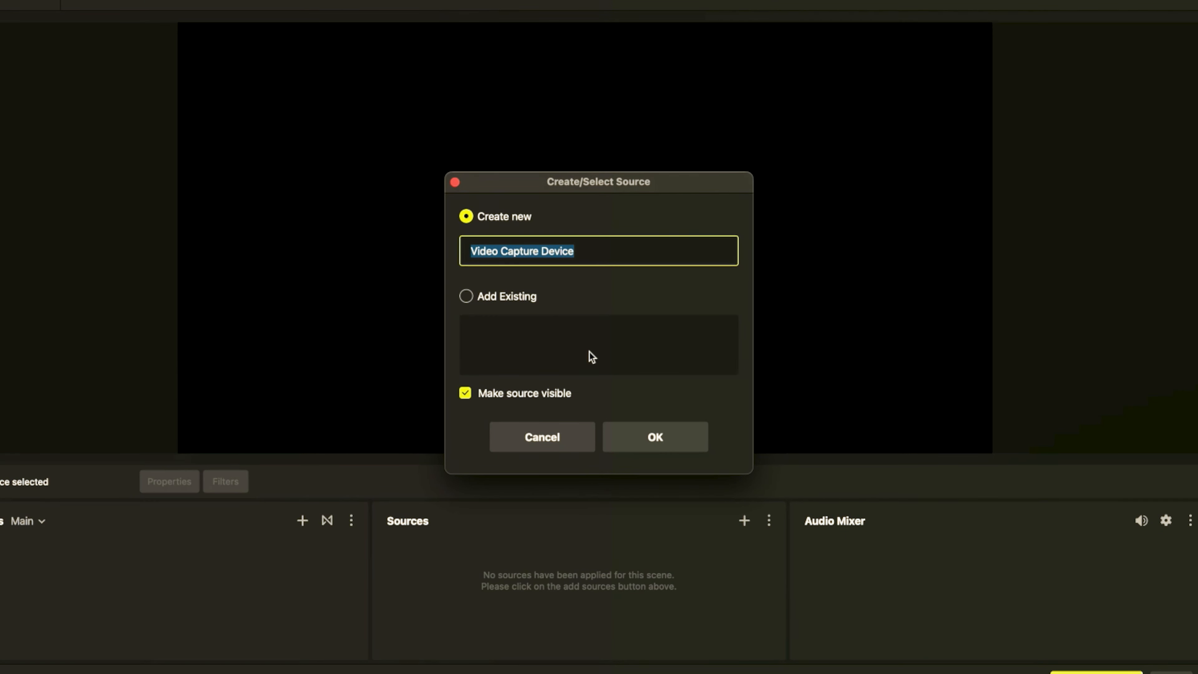
left_click(654, 446)
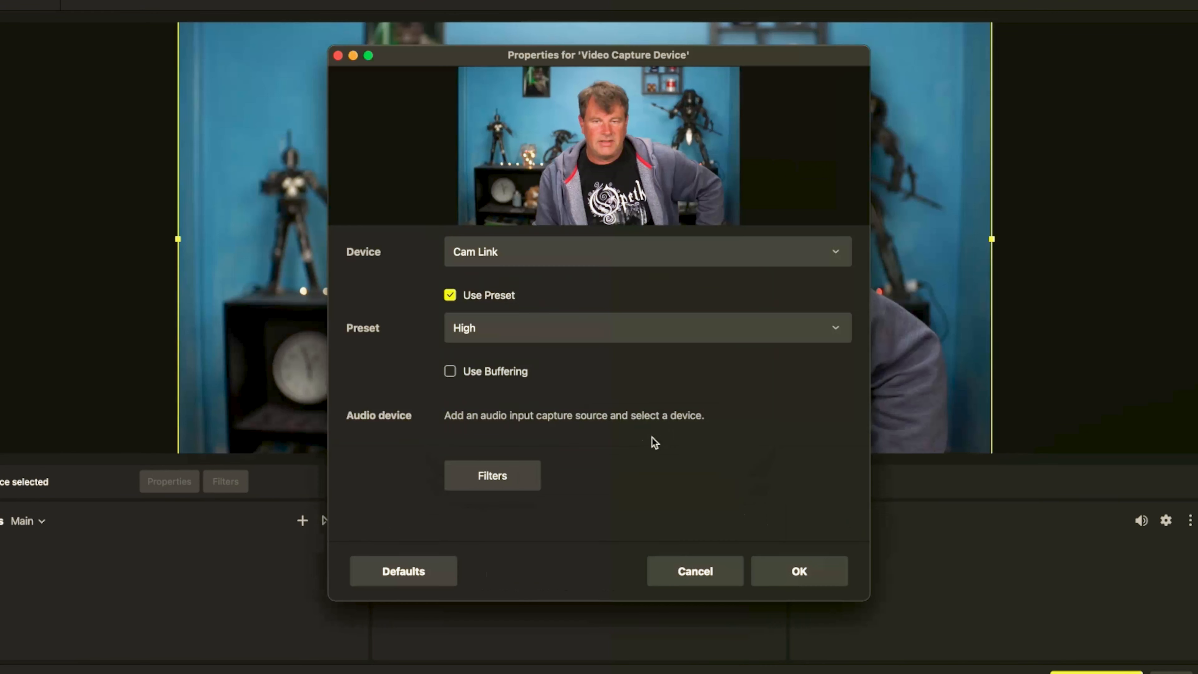
Try FaceTime HD Camera as the capture device, and switch the device back to Cam Link.
left_click(642, 259)
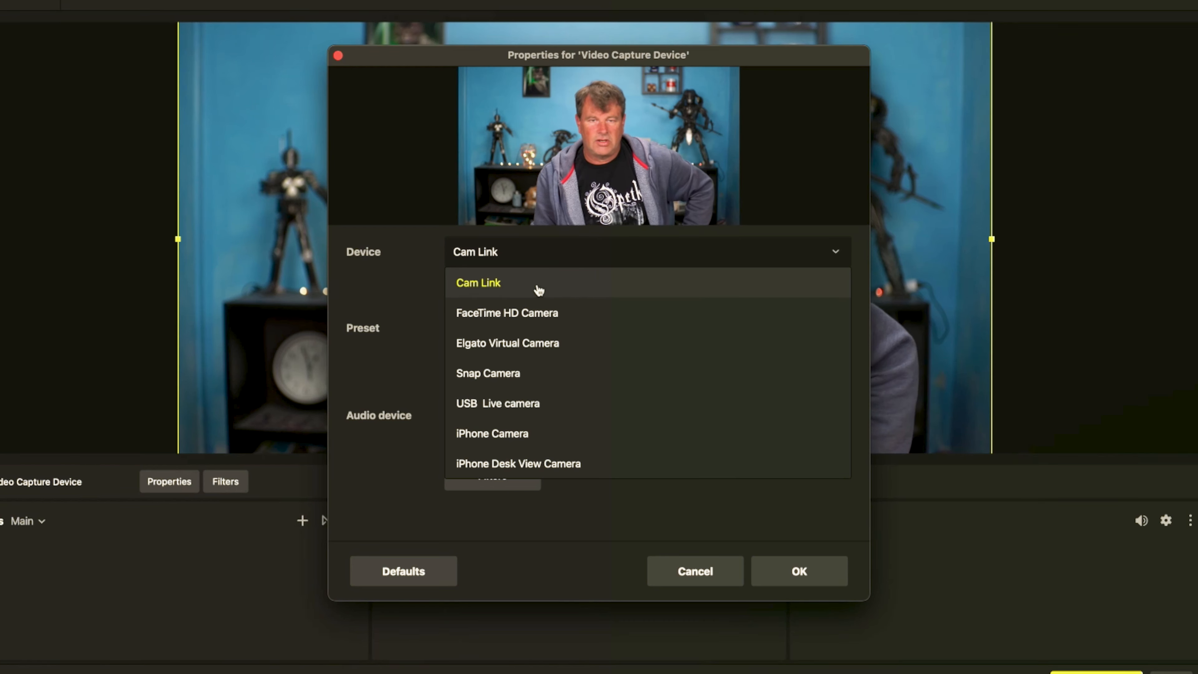
left_click(533, 315)
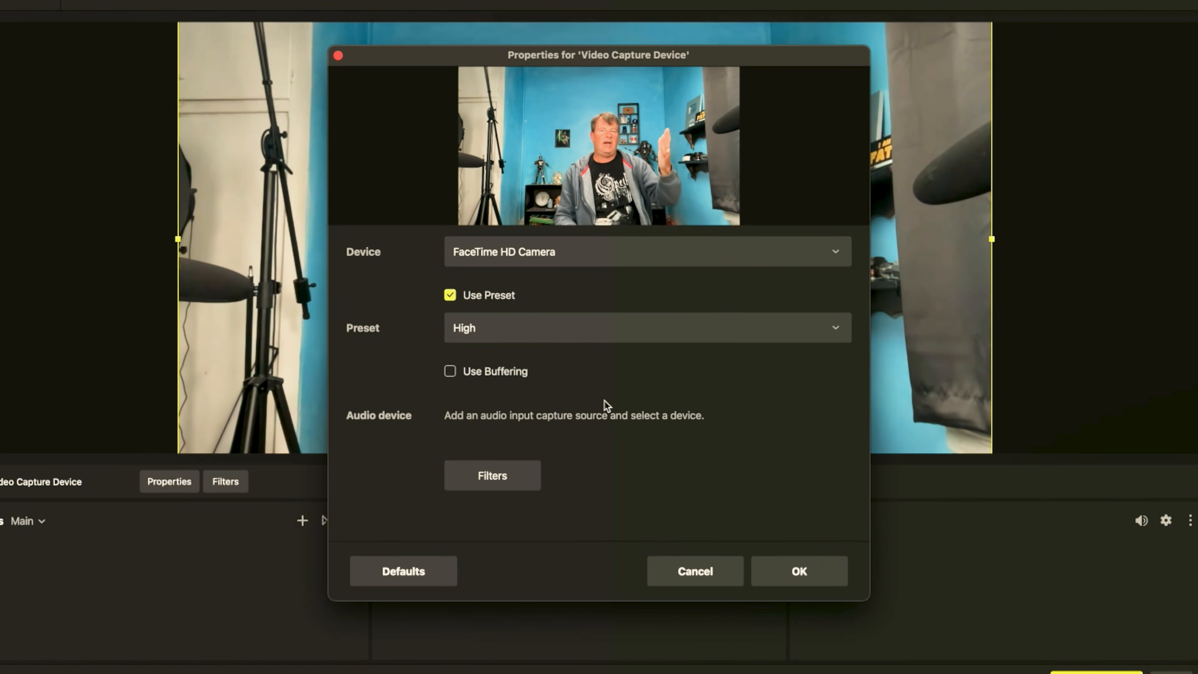
left_click(612, 256)
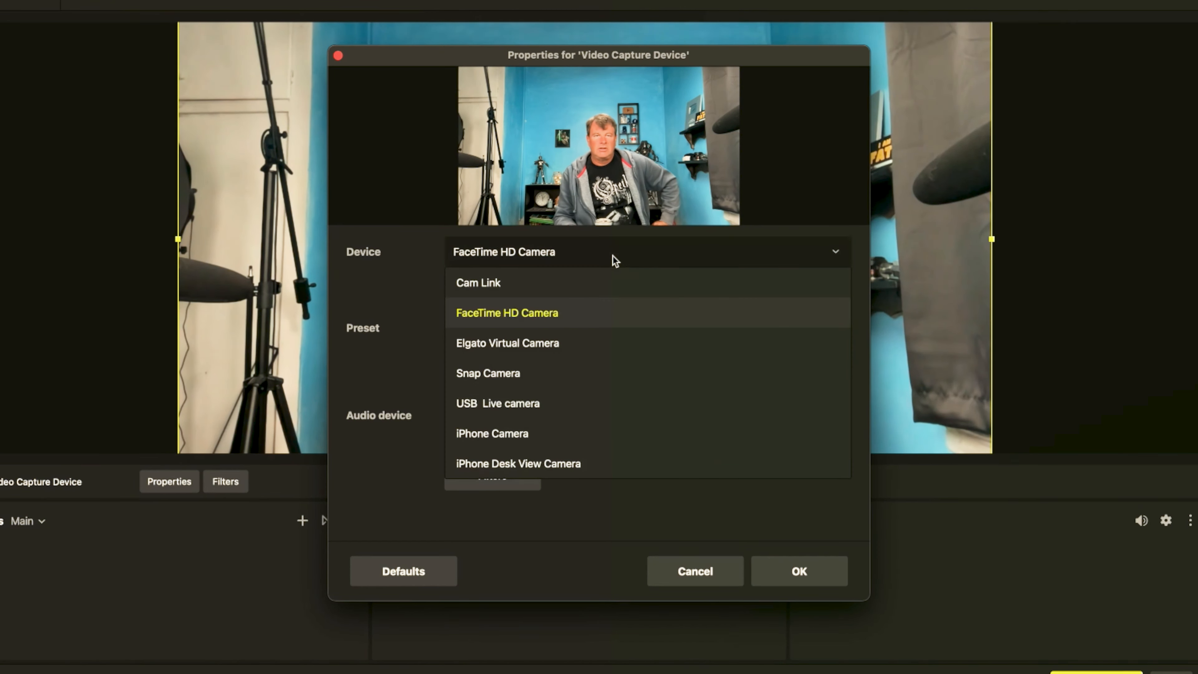
left_click(589, 286)
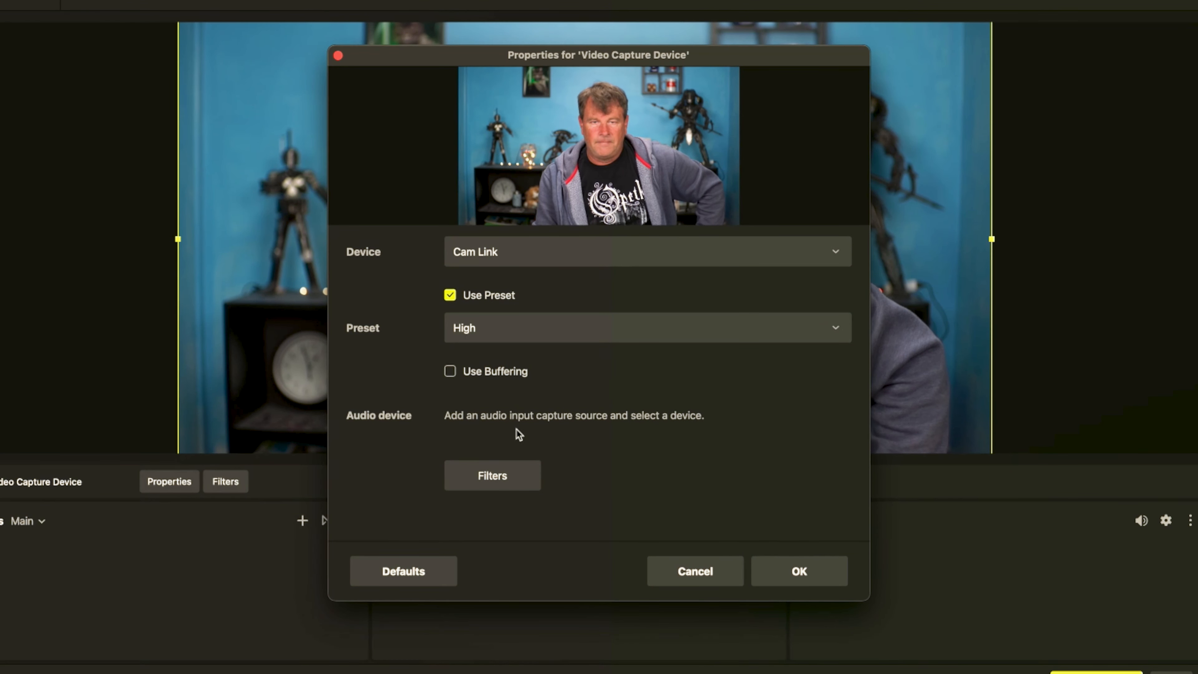
Set the Cam Link capture preset to 1920x1080 and accept the Video Capture Device properties.
left_click(634, 337)
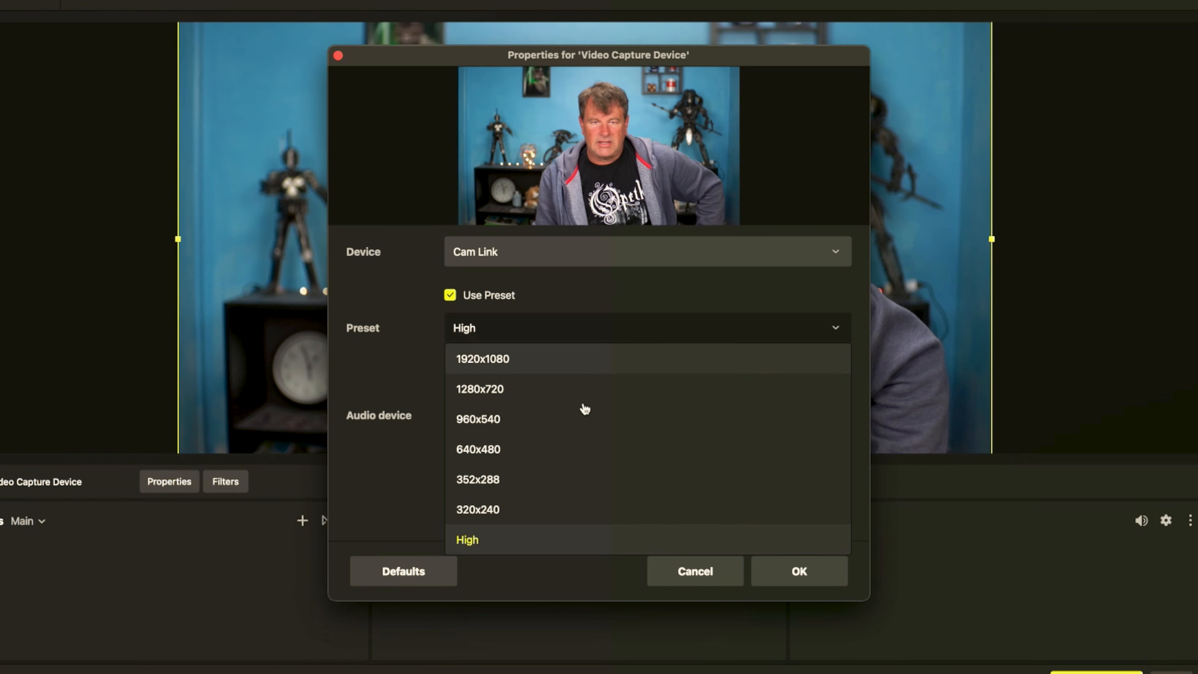
left_click(495, 363)
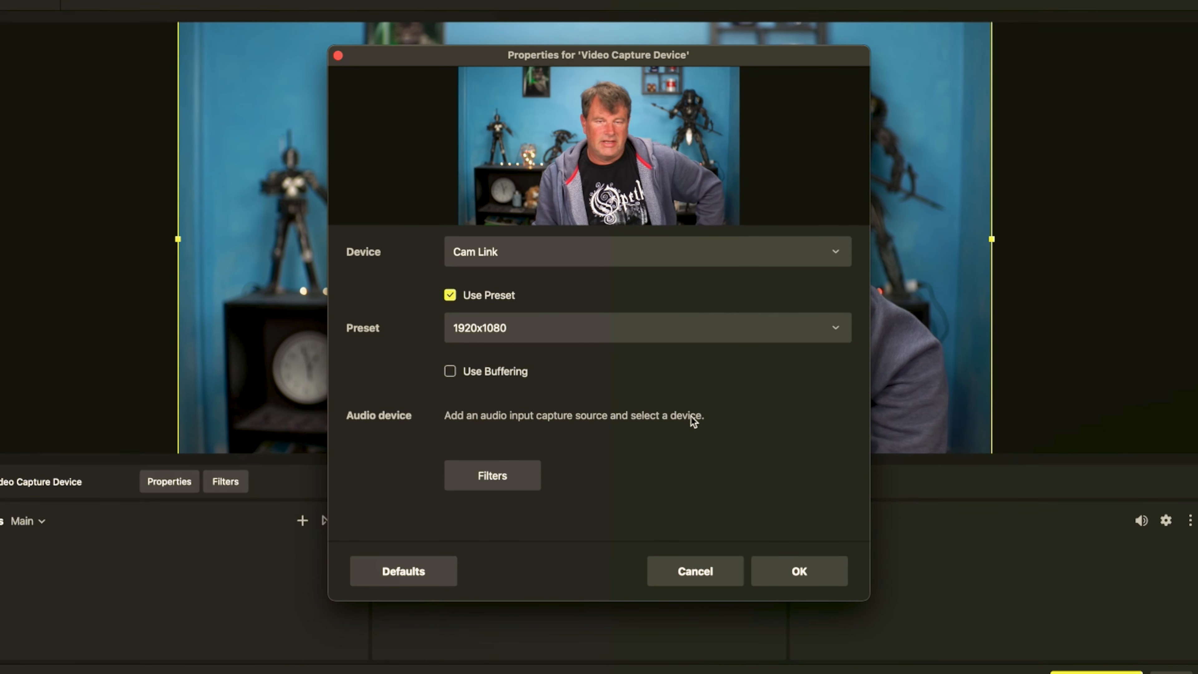
left_click(807, 573)
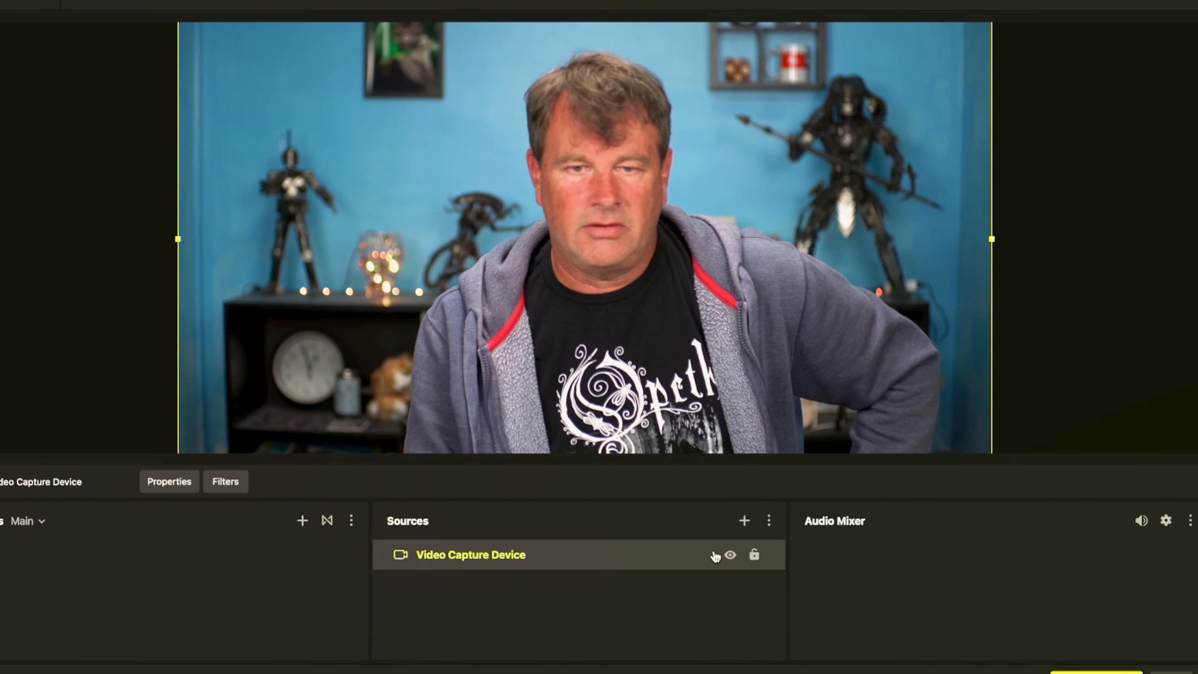
Add a new visible Audio Input Capture source, keeping its default name, with Cam Link as its device.
left_click(744, 520)
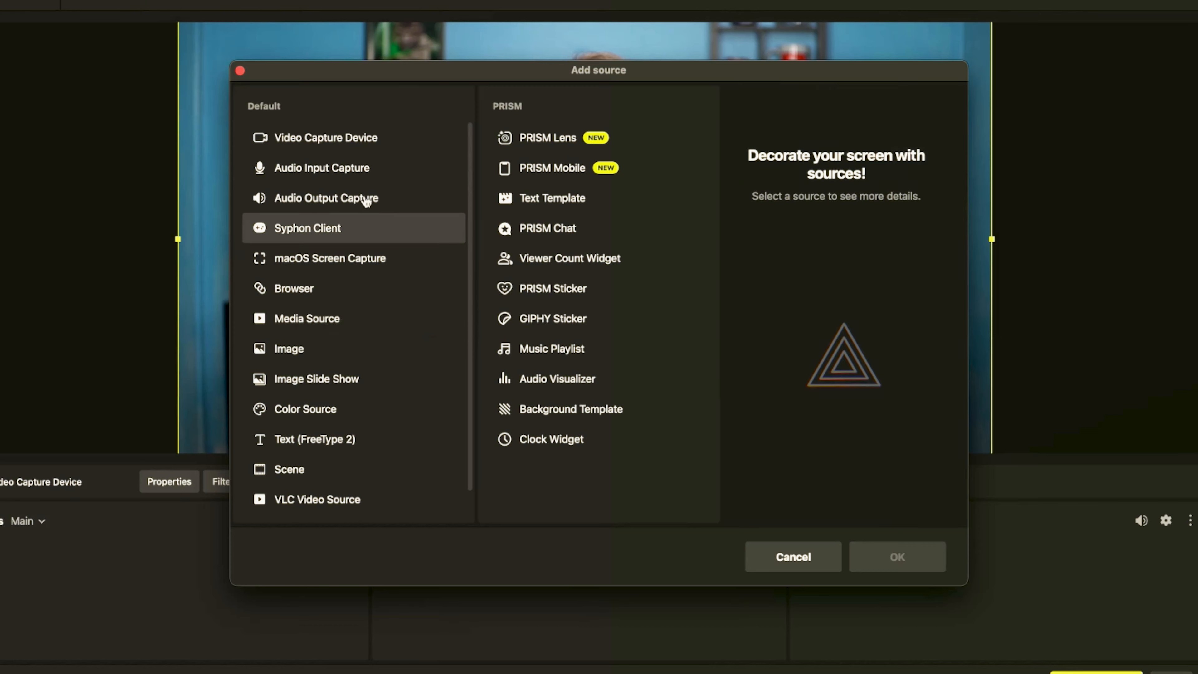
left_click(340, 174)
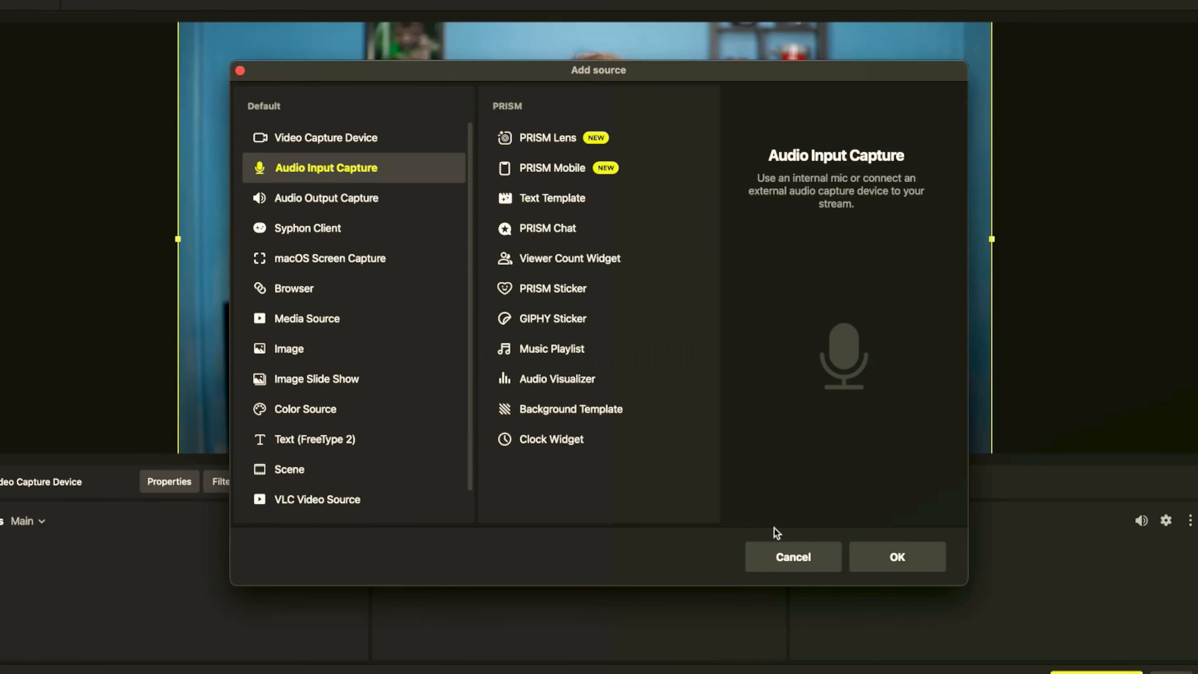
left_click(923, 561)
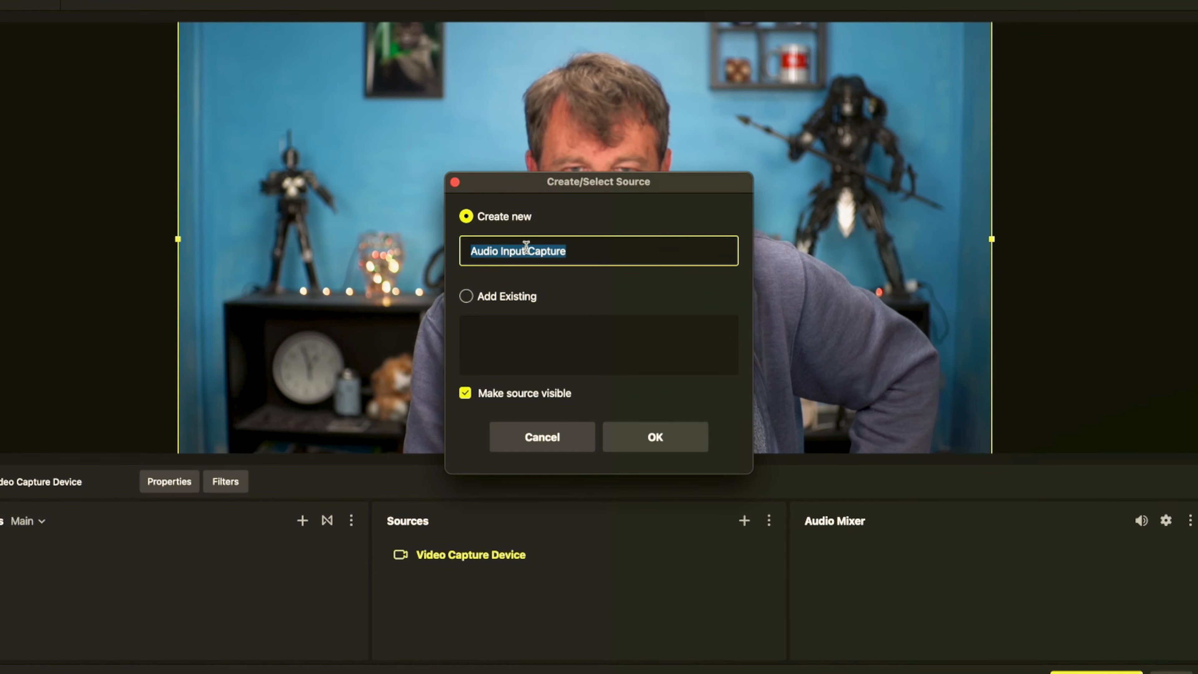
left_click(641, 439)
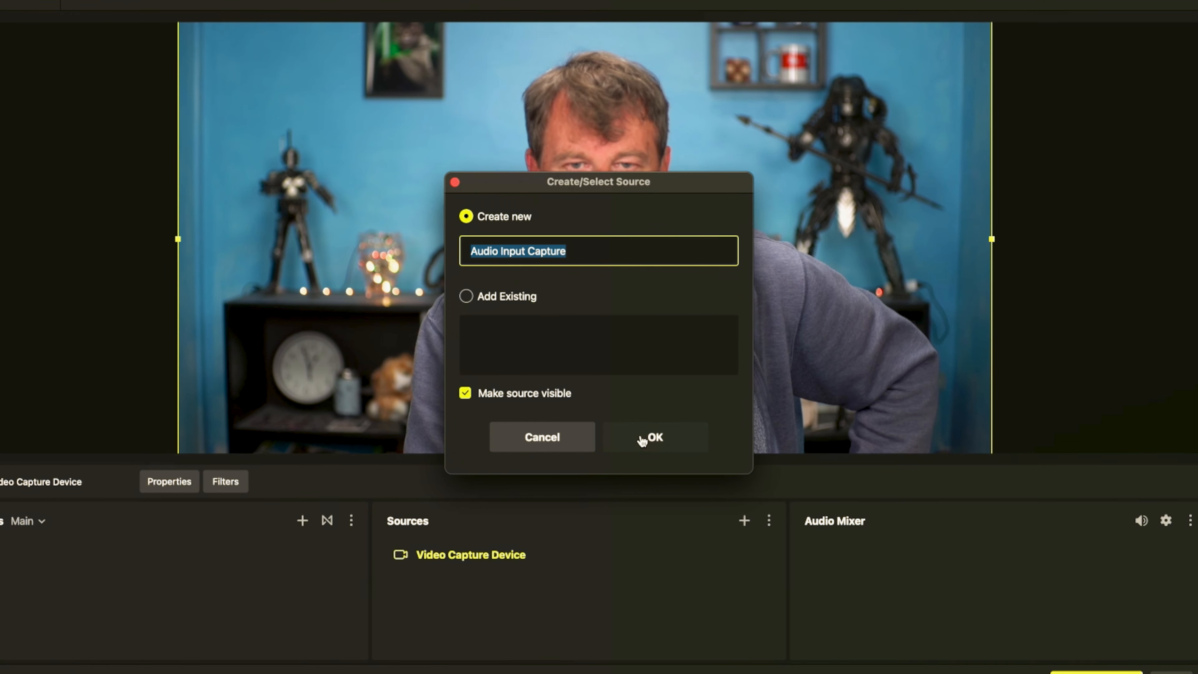
left_click(565, 259)
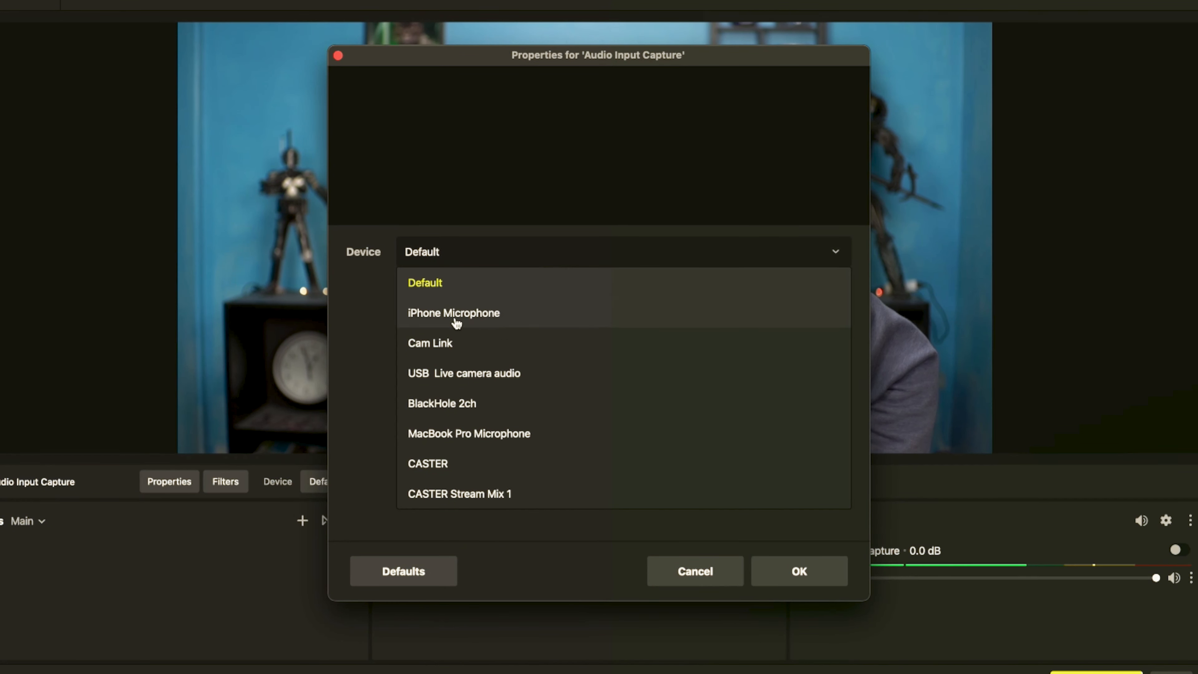
left_click(448, 343)
left_click(799, 571)
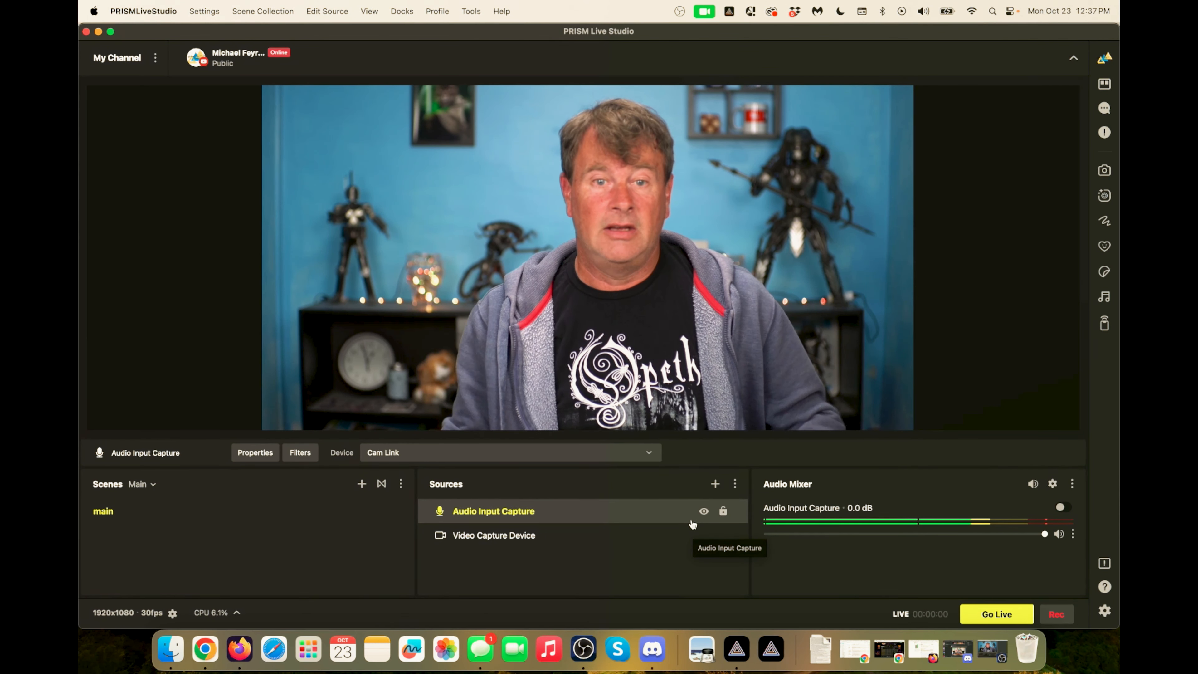
Enlarge the Video Capture Device slightly beyond the canvas and reposition it to frame the subject centrally, leaving it deselected.
left_click_drag(608, 321, 592, 292)
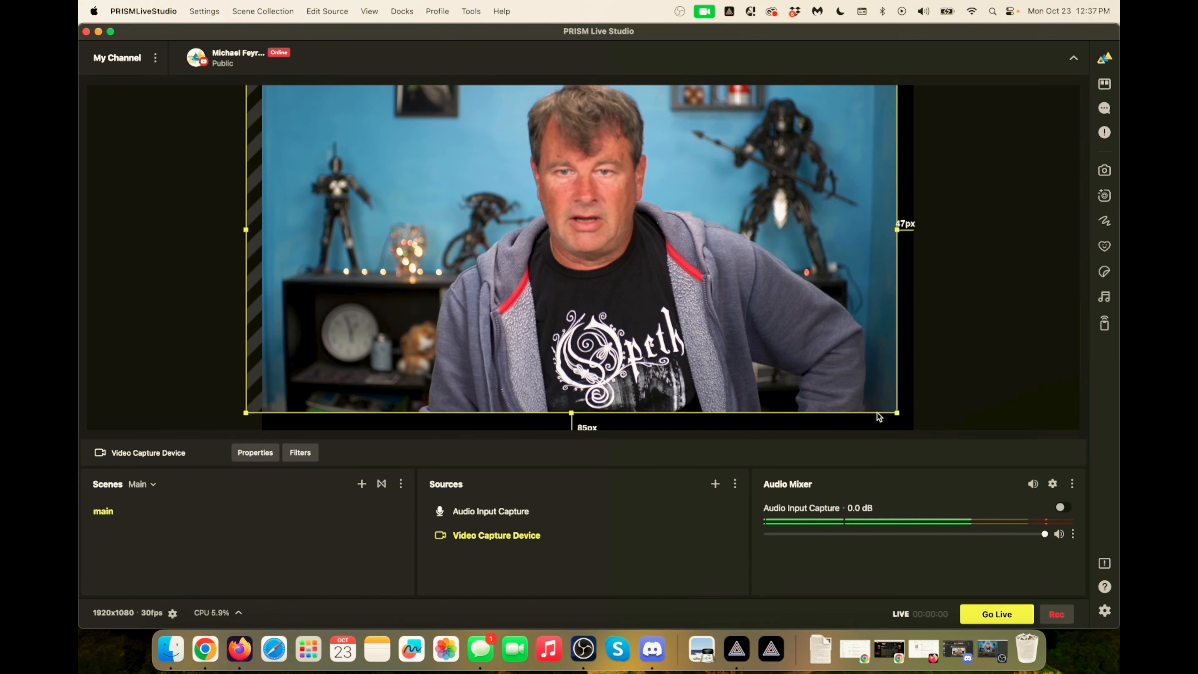
left_click_drag(897, 414, 944, 438)
left_click_drag(786, 372, 768, 385)
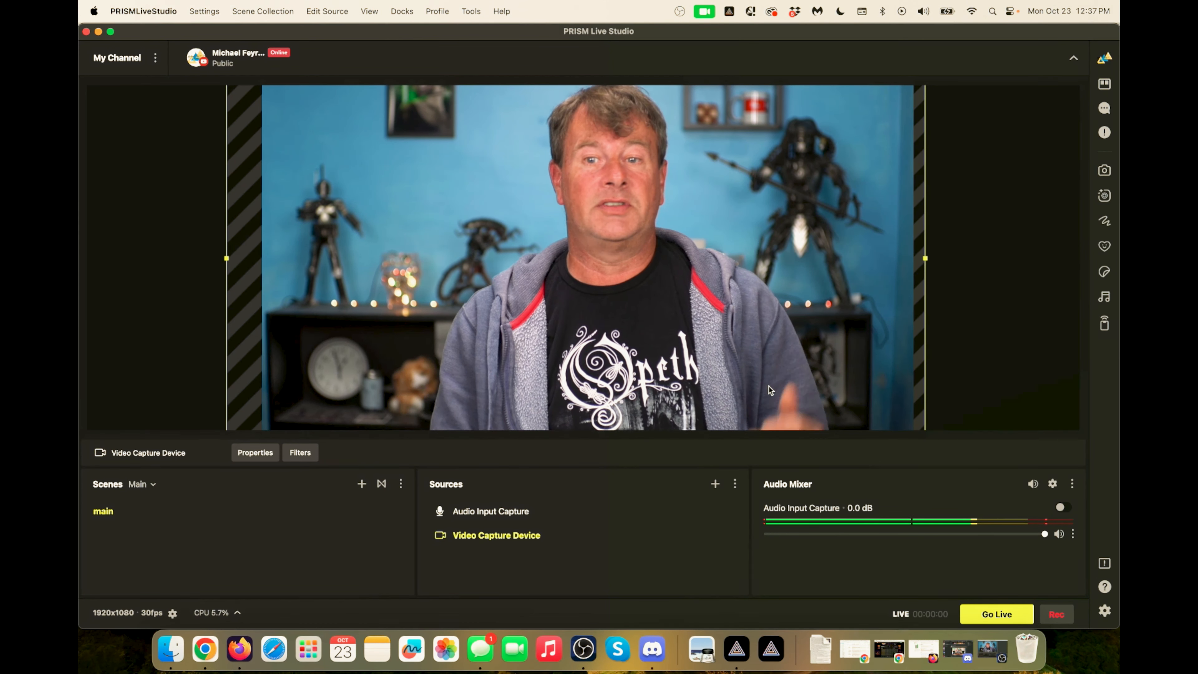
left_click_drag(724, 361, 731, 359)
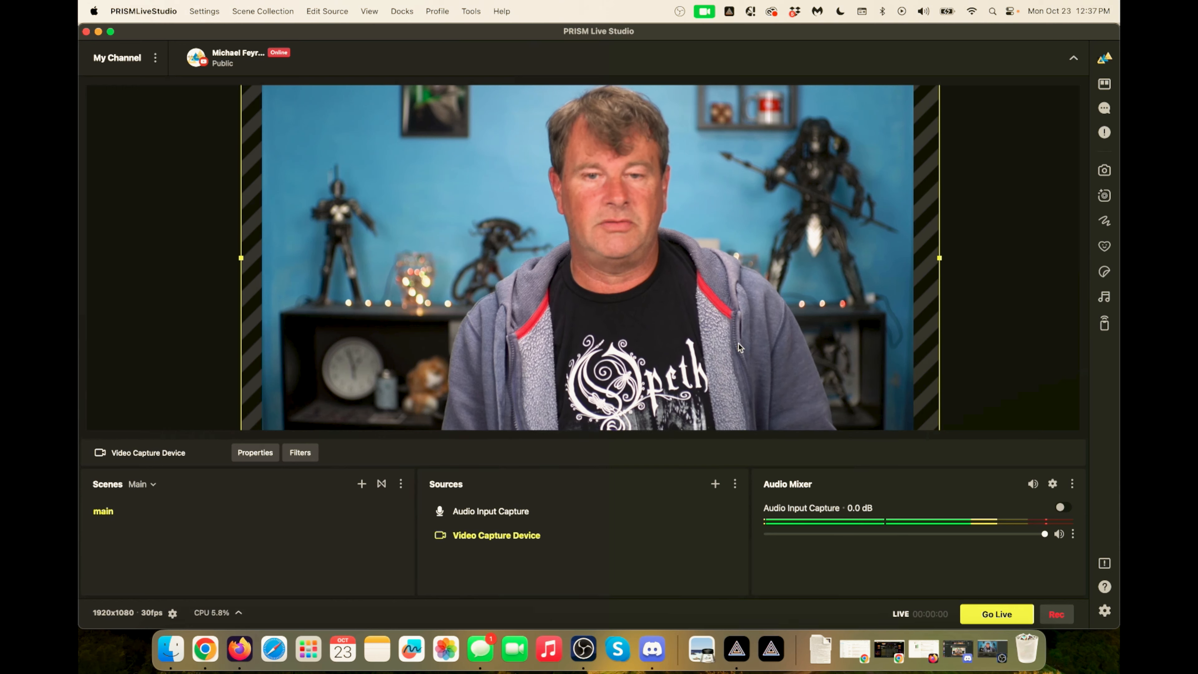
left_click(969, 273)
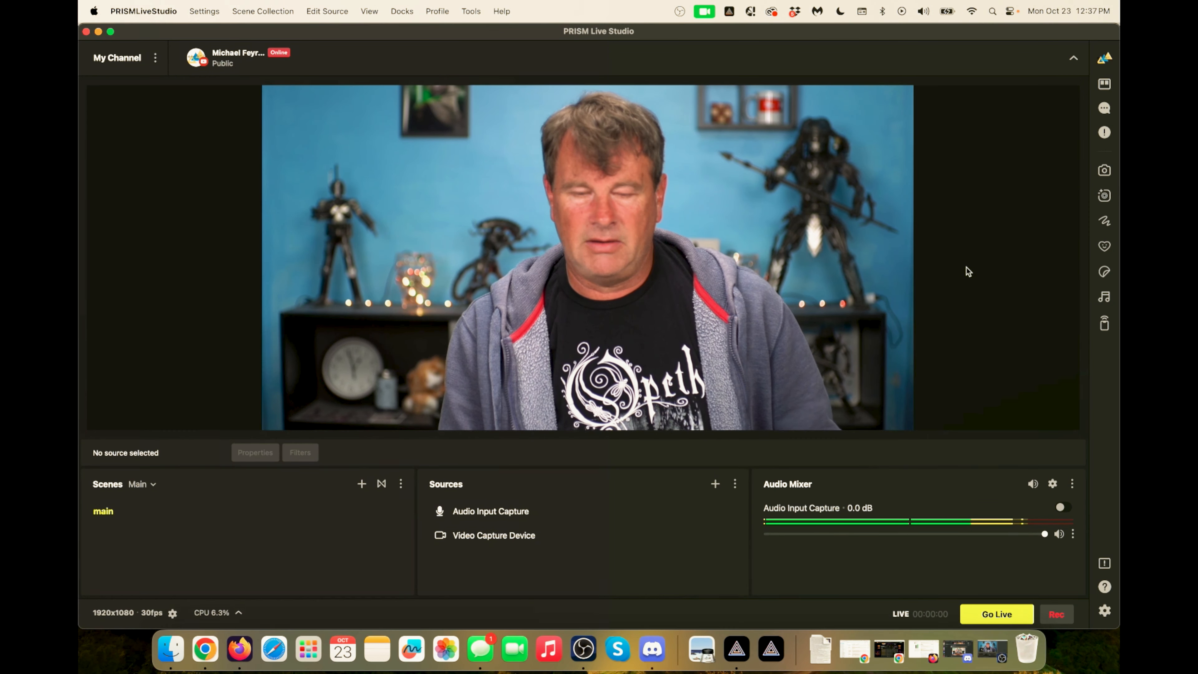
Set the preview scaling to Canvas (1920x1080).
right_click(991, 273)
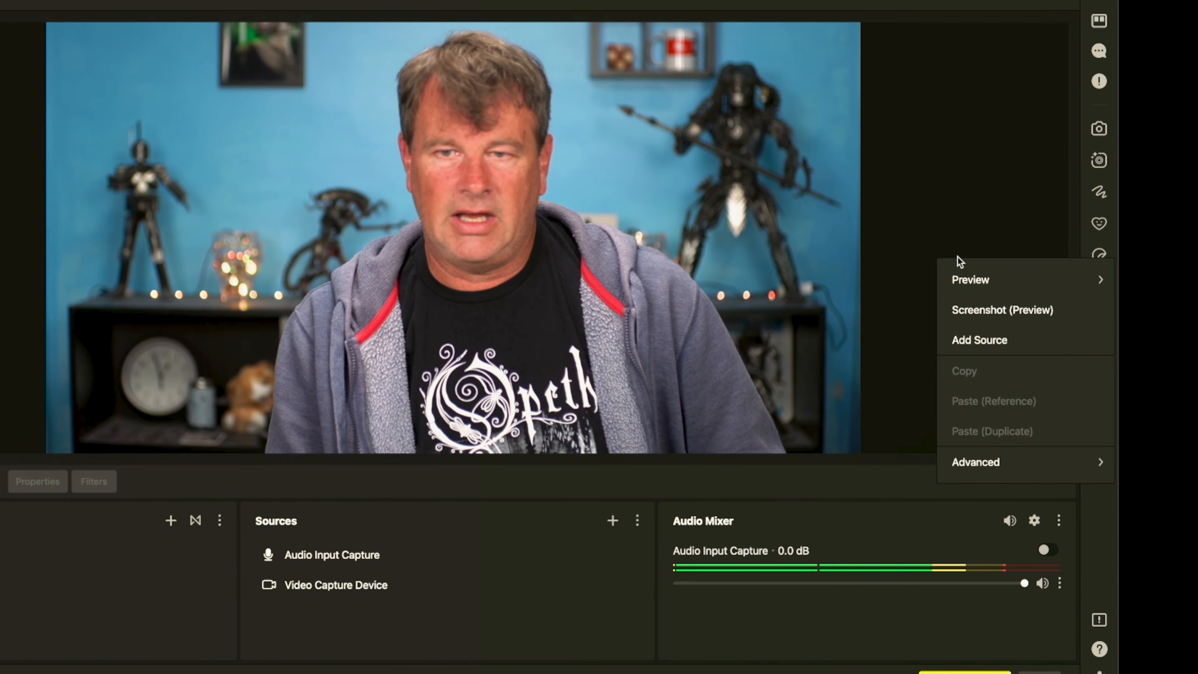
mouse_move(953, 279)
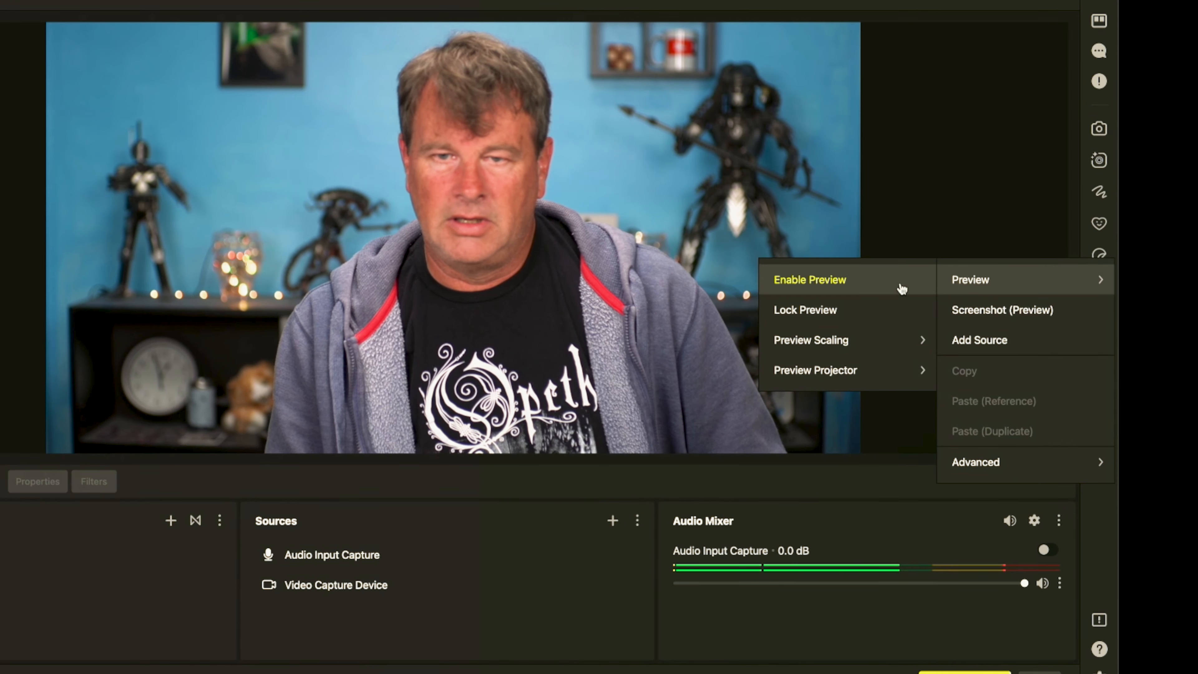
mouse_move(829, 353)
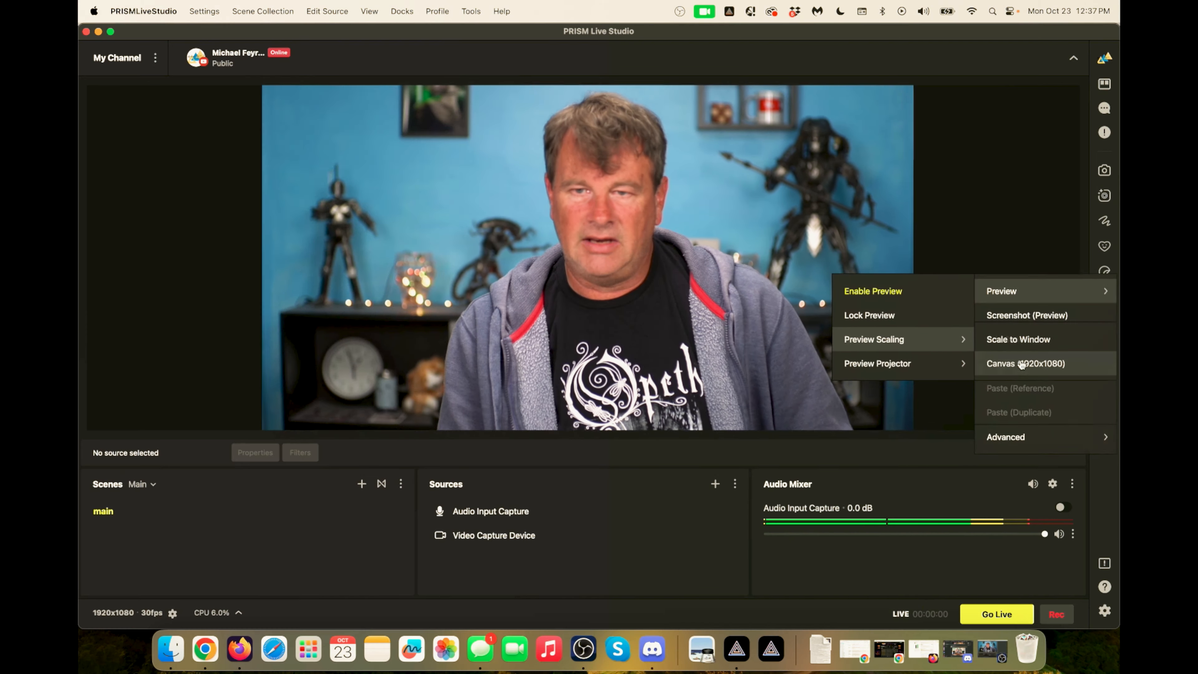
left_click(996, 370)
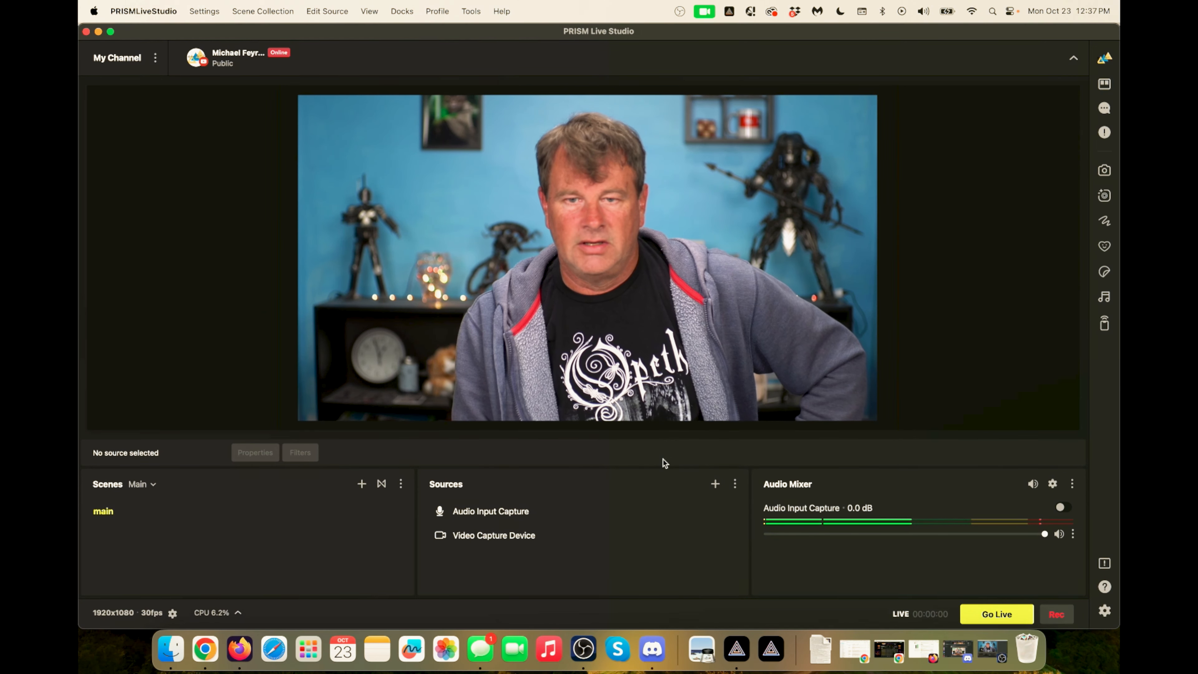
Add a new visible PRISM Chat source to the main scene, keeping its default name.
left_click(715, 486)
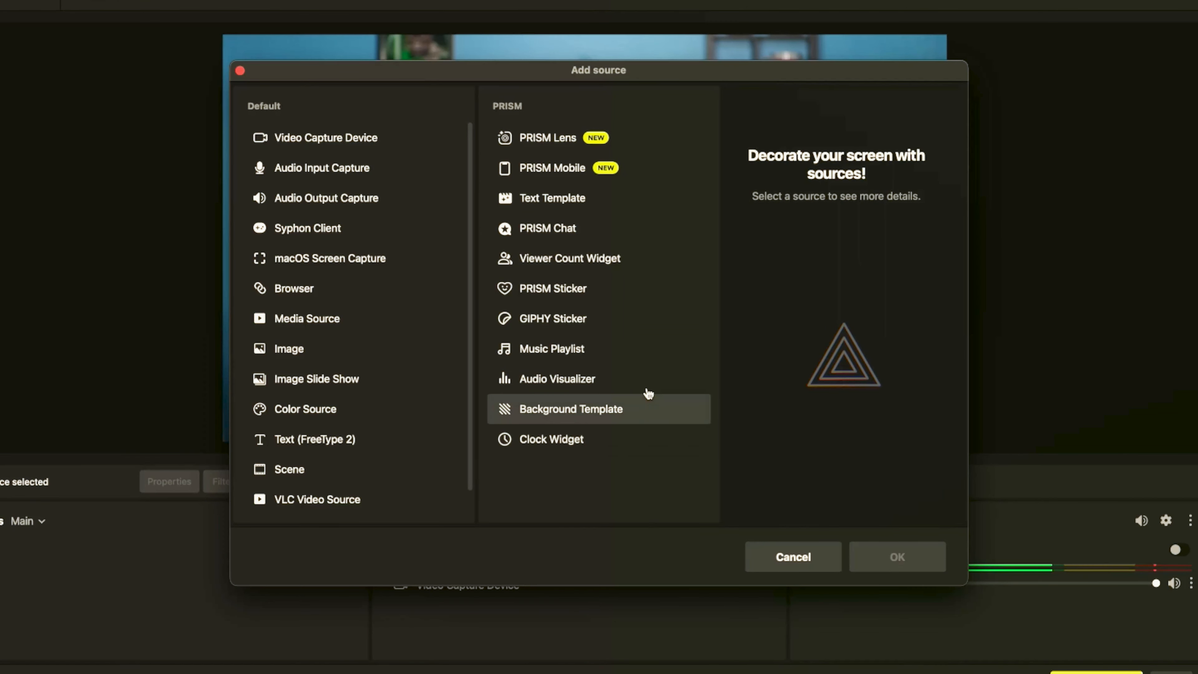
left_click(542, 229)
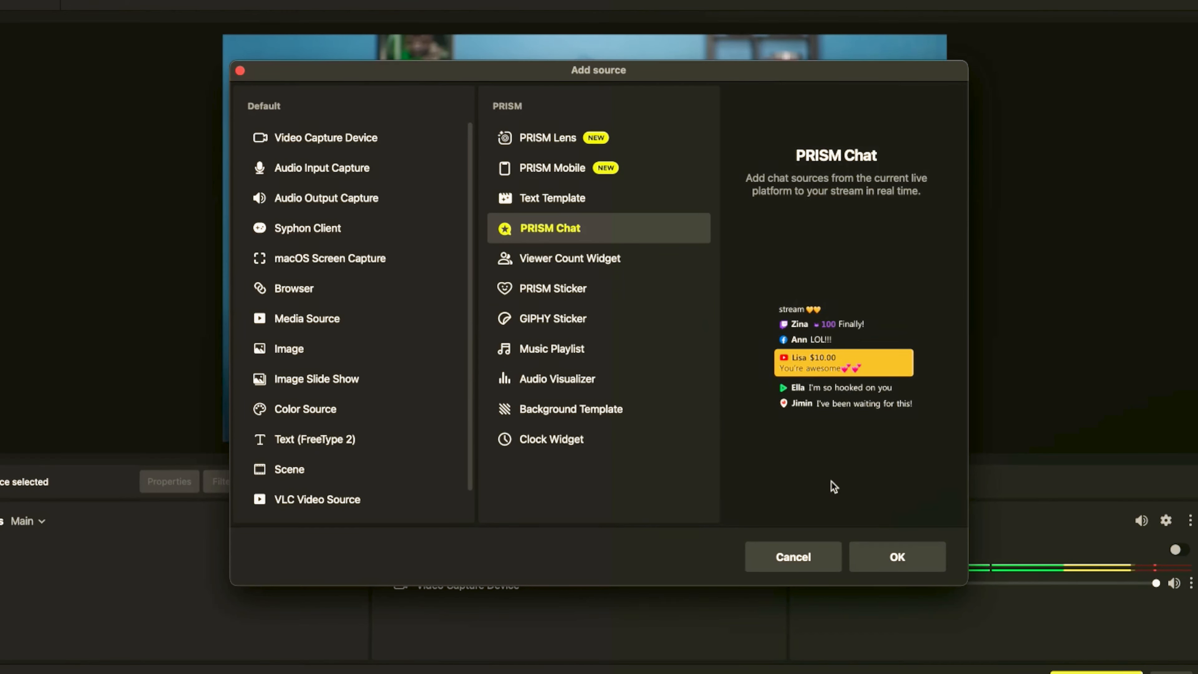
left_click(879, 569)
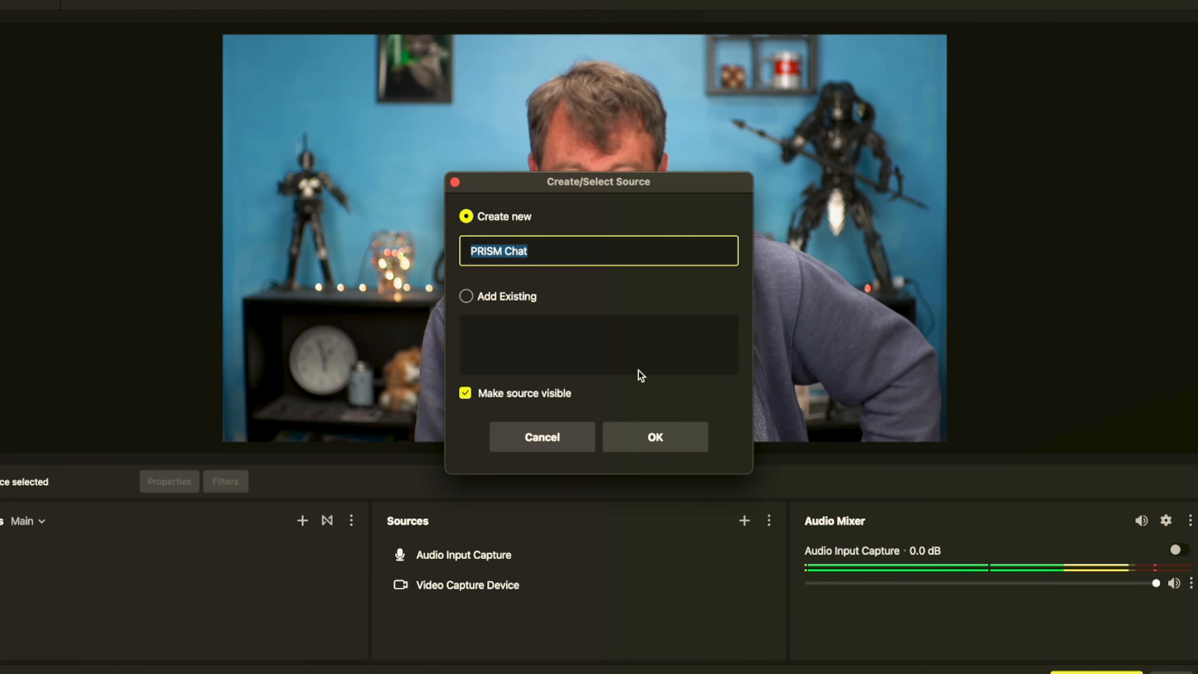
left_click(649, 444)
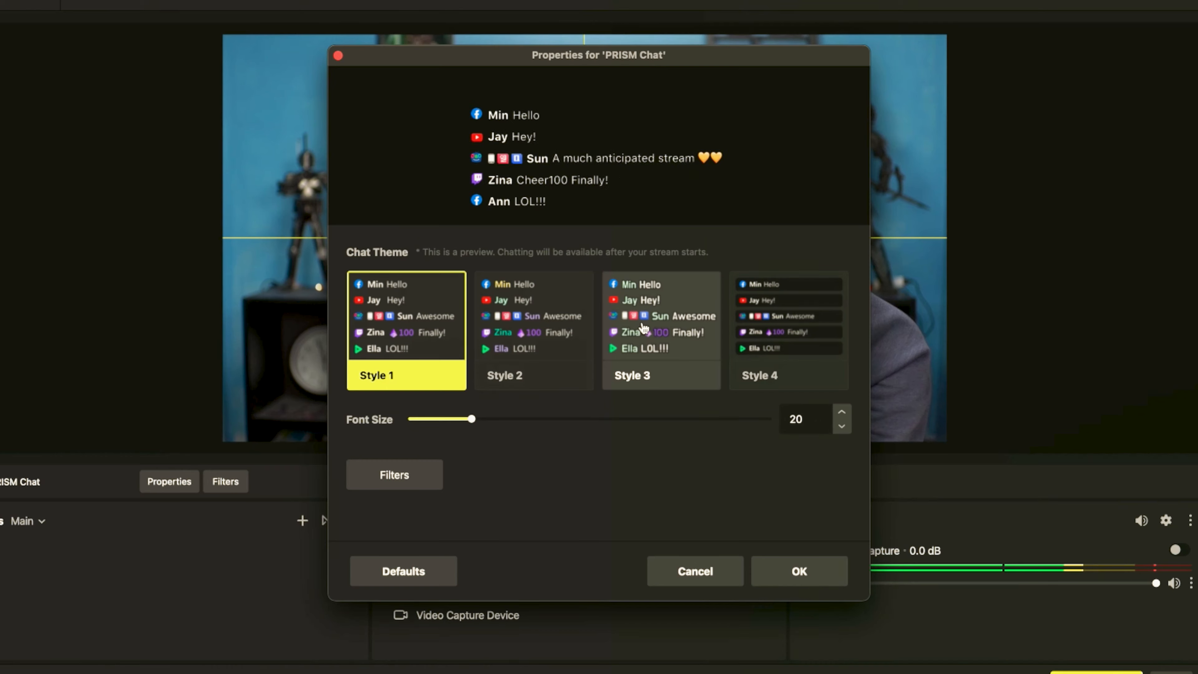
Apply the Style 3 theme to the PRISM Chat and fit the chat along the canvas's right edge at full height.
left_click(643, 327)
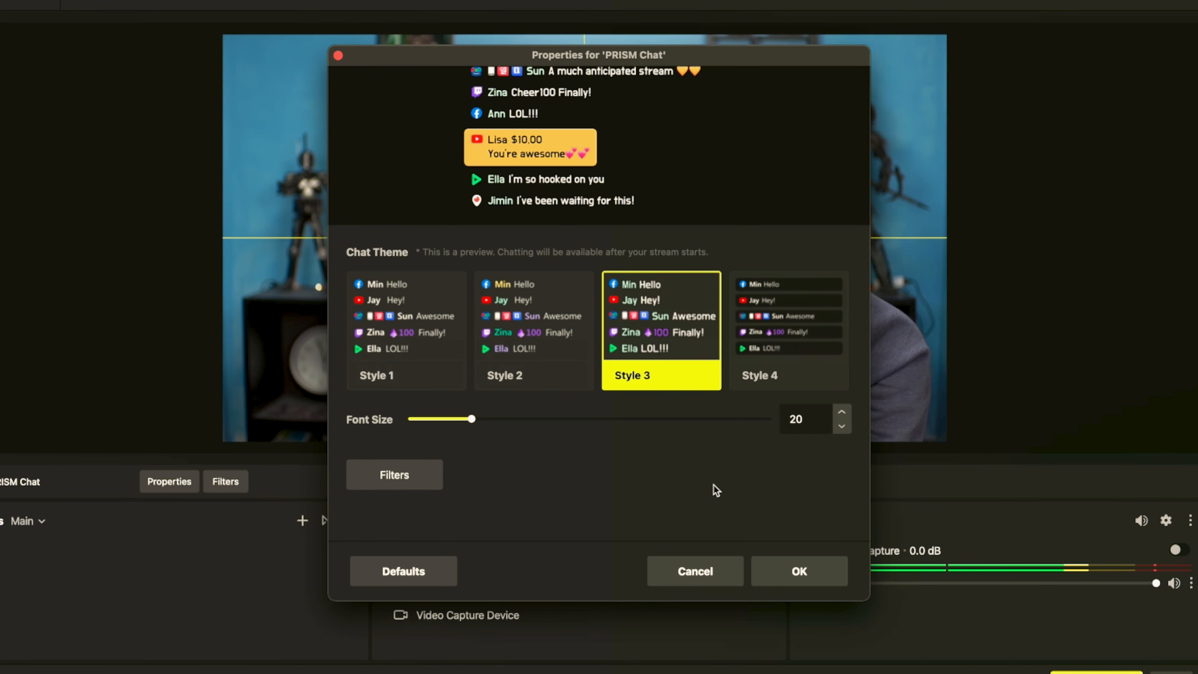
left_click(774, 576)
left_click_drag(562, 347, 833, 297)
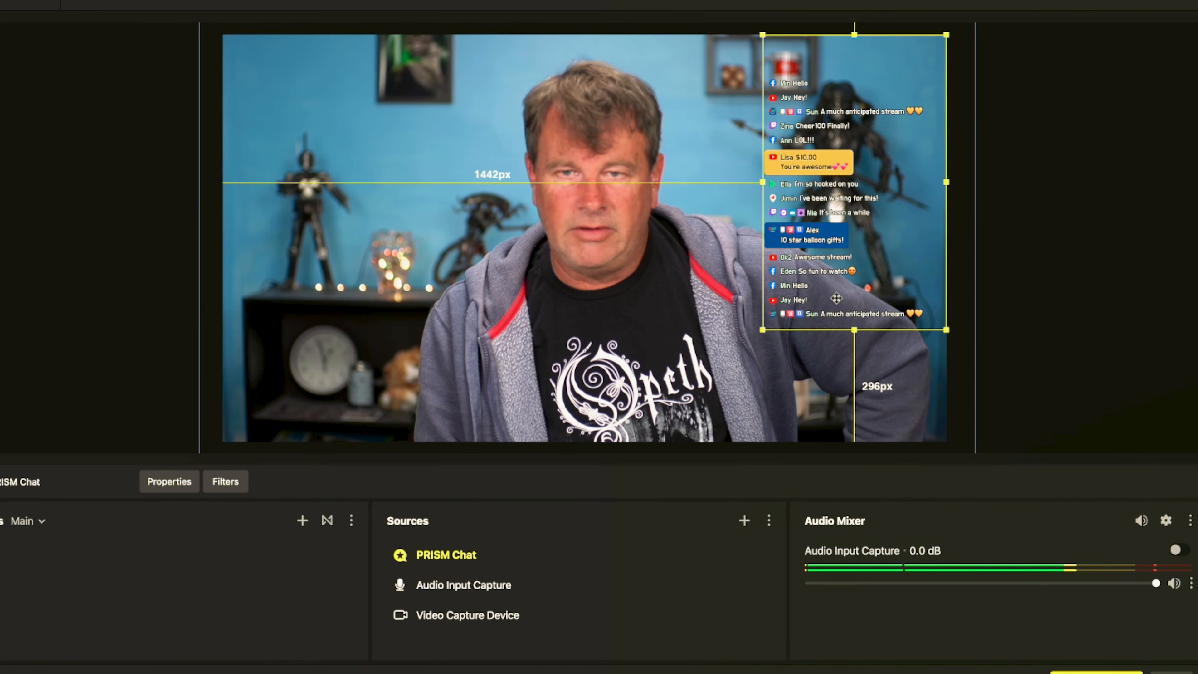
left_click_drag(763, 329, 727, 446)
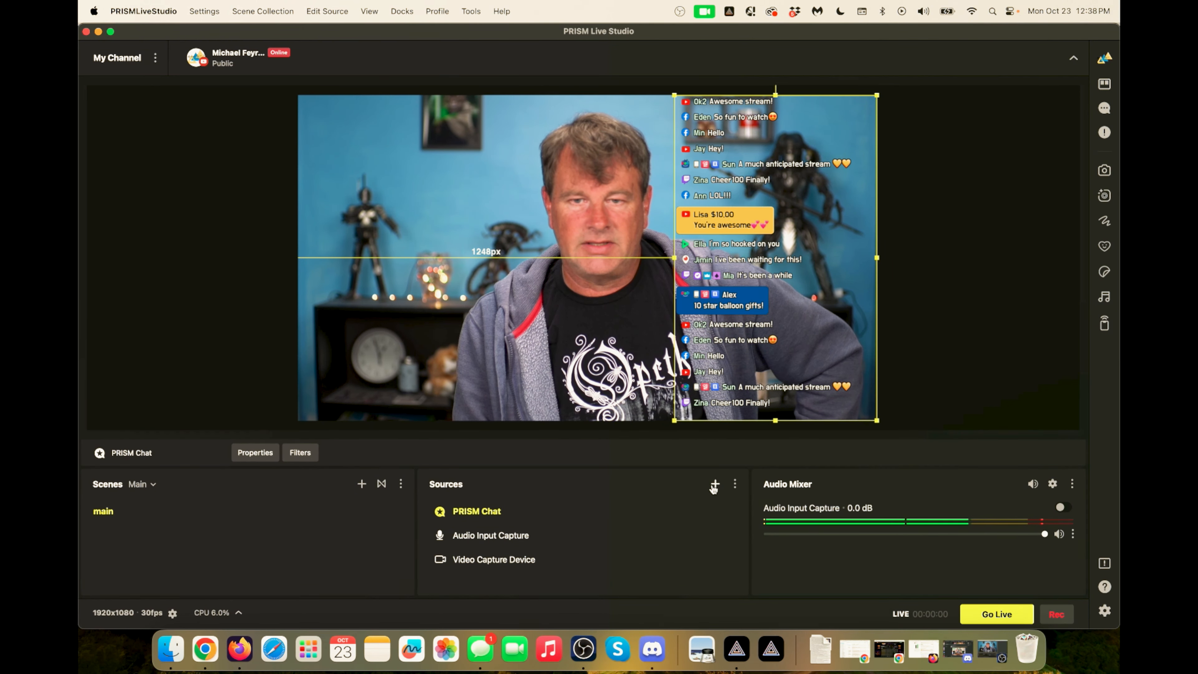
Try the Style 4 theme on the PRISM Chat with its preview uncovered, and settle on Style 1.
right_click(544, 524)
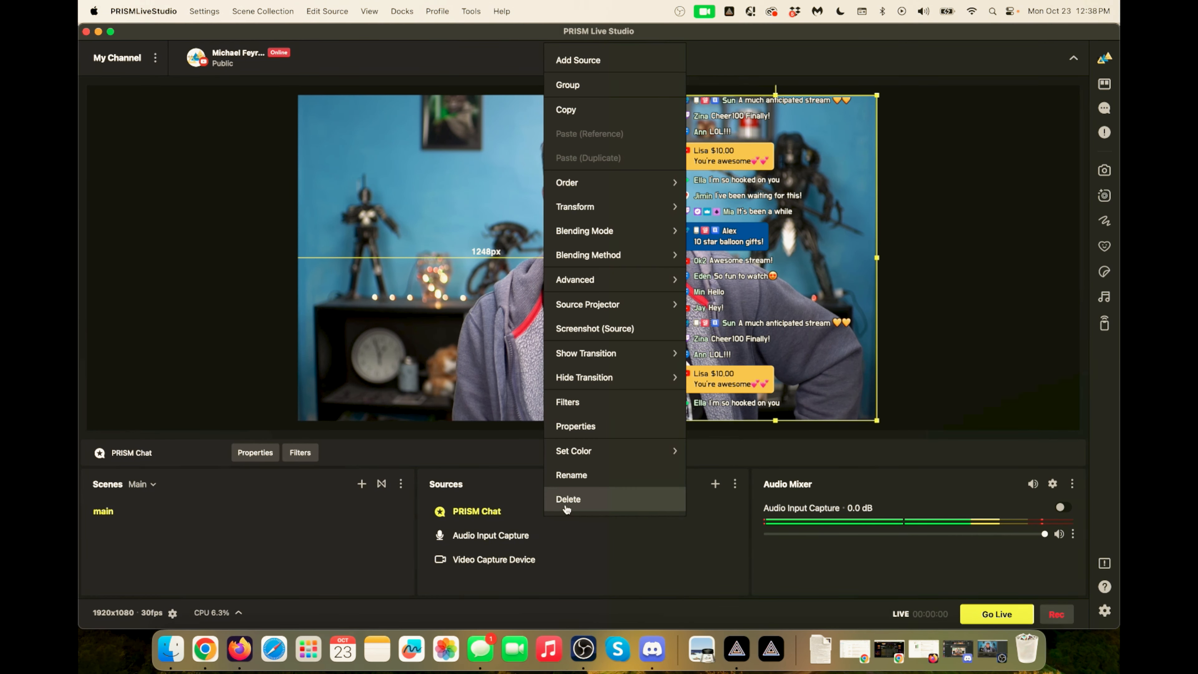
left_click(593, 434)
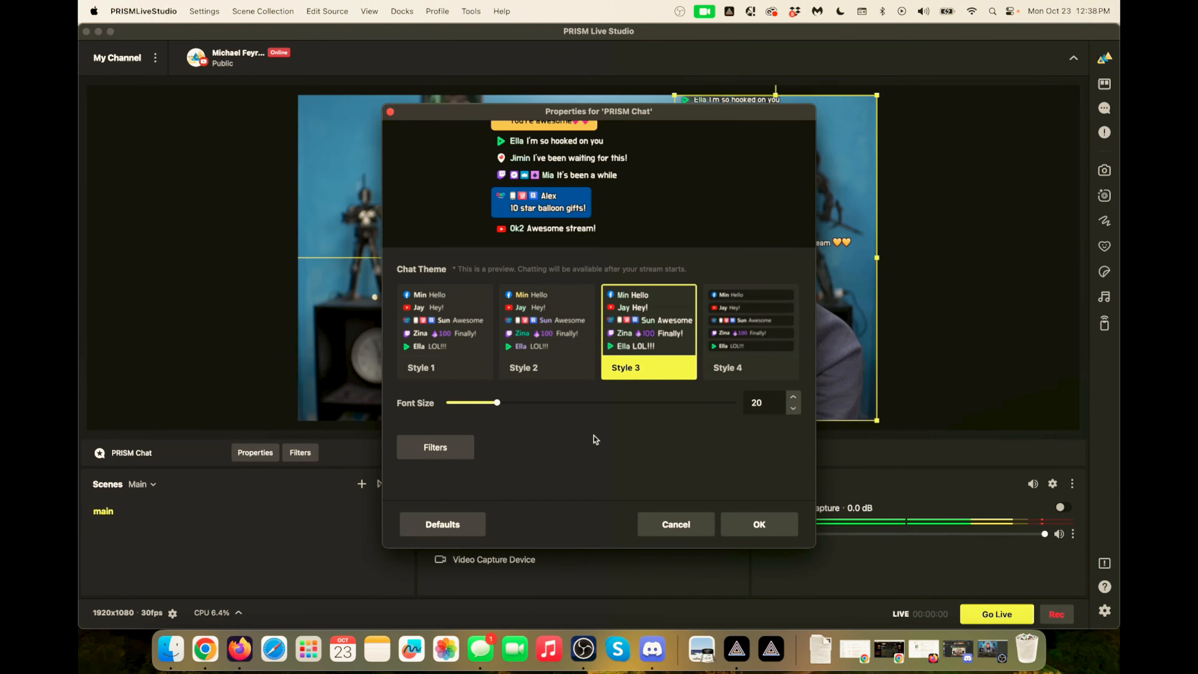
left_click(759, 338)
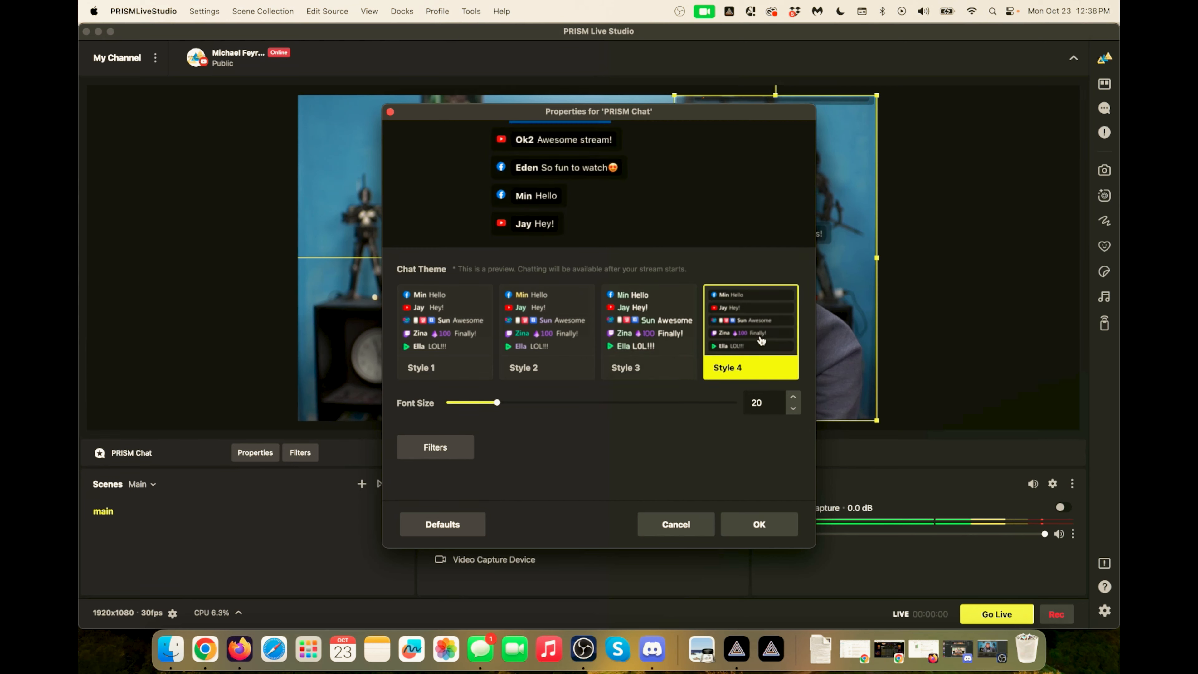
left_click_drag(714, 118, 588, 135)
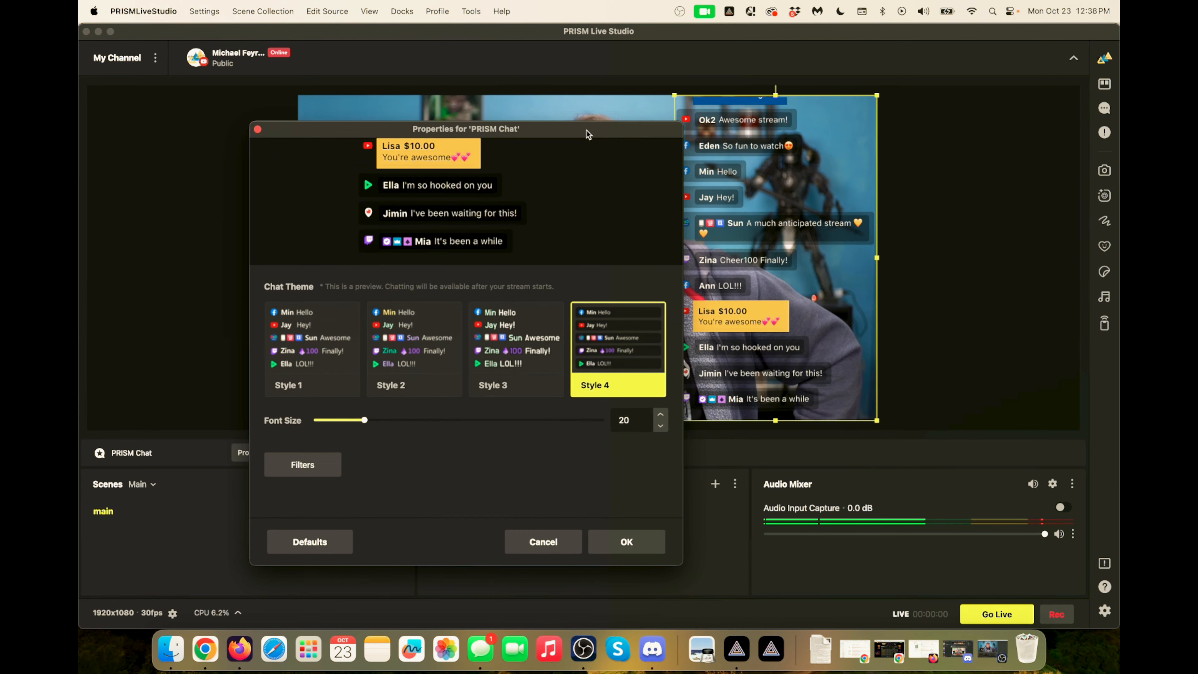
left_click(353, 330)
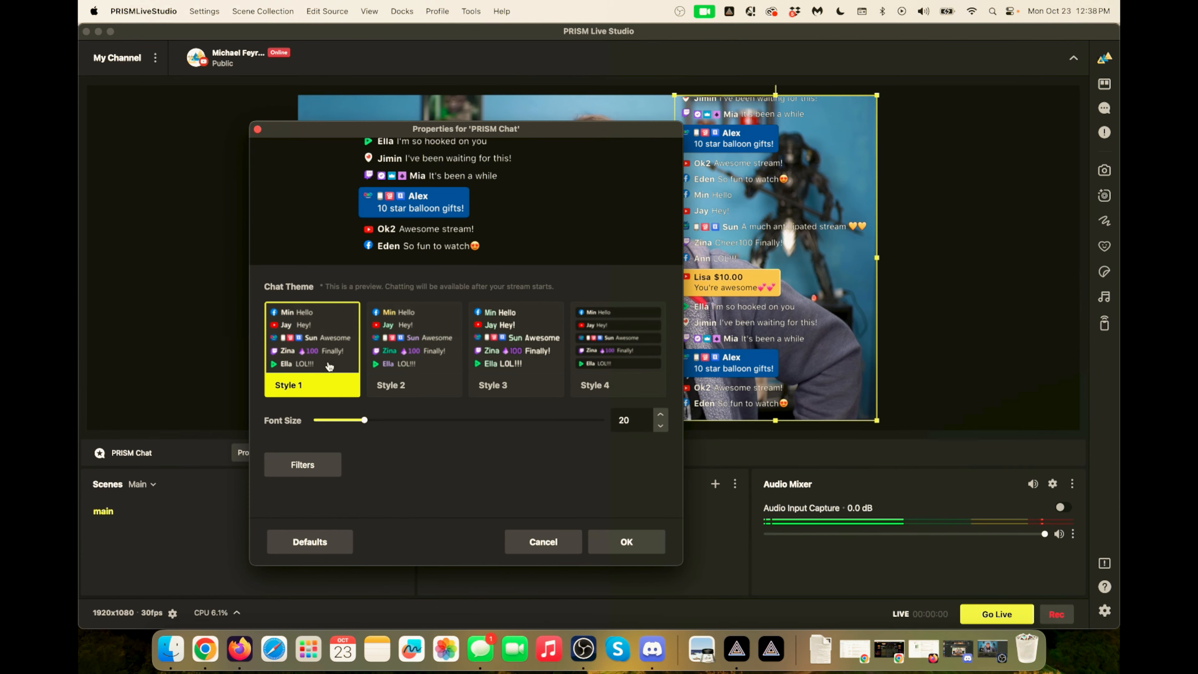
left_click(624, 541)
Add a new visible Color Source to the main scene, keeping its default name.
left_click(715, 483)
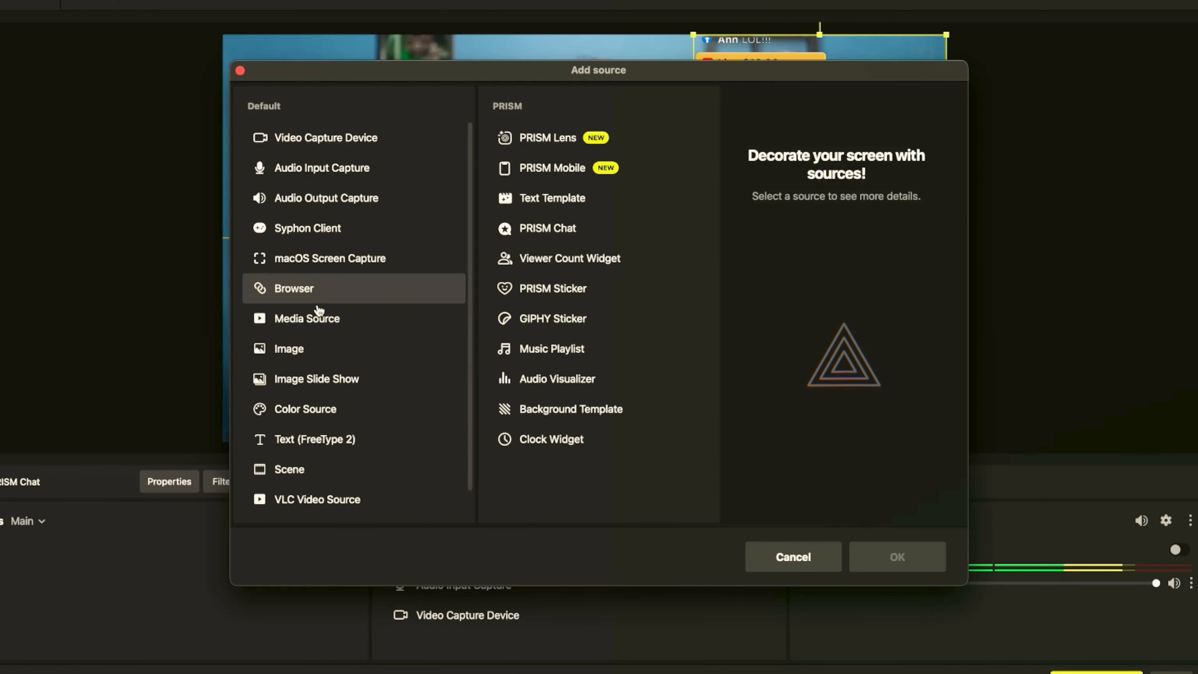
scroll(315, 312, "down", 1)
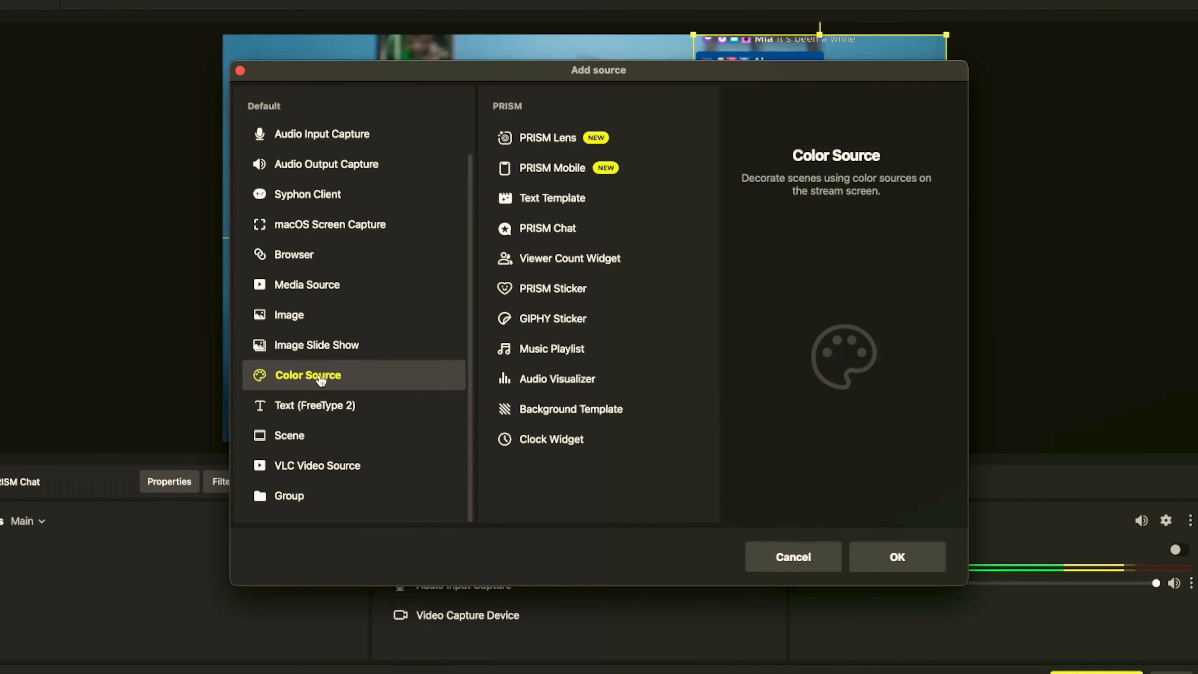
left_click(868, 562)
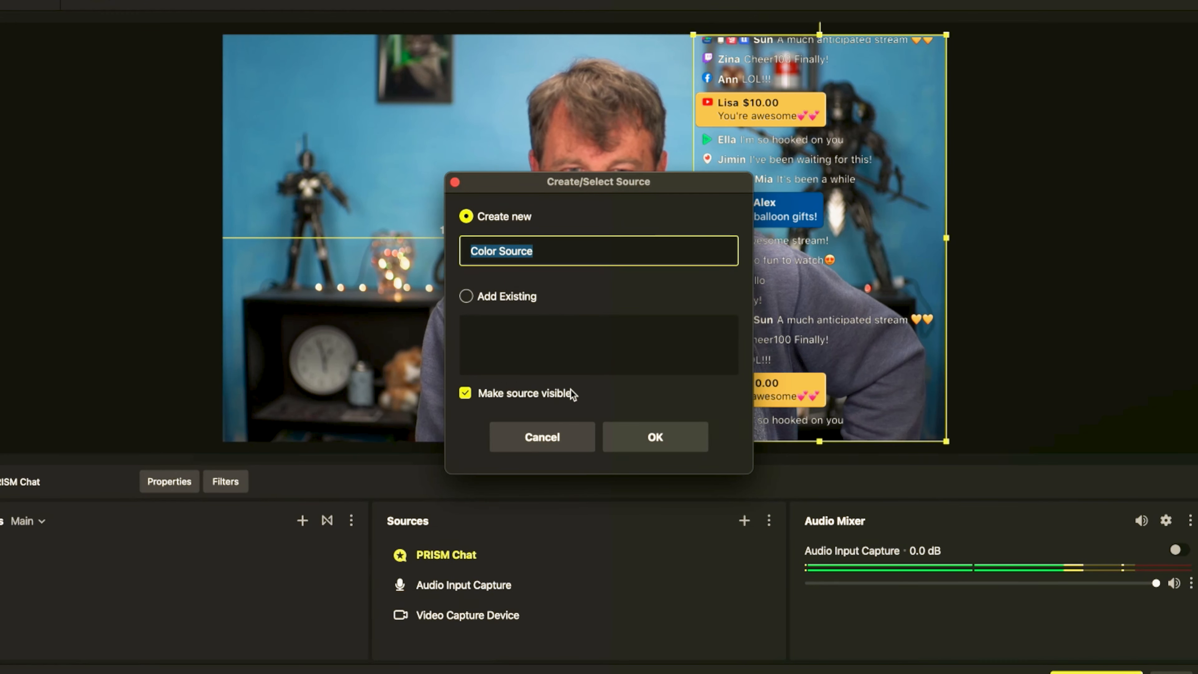
left_click(653, 436)
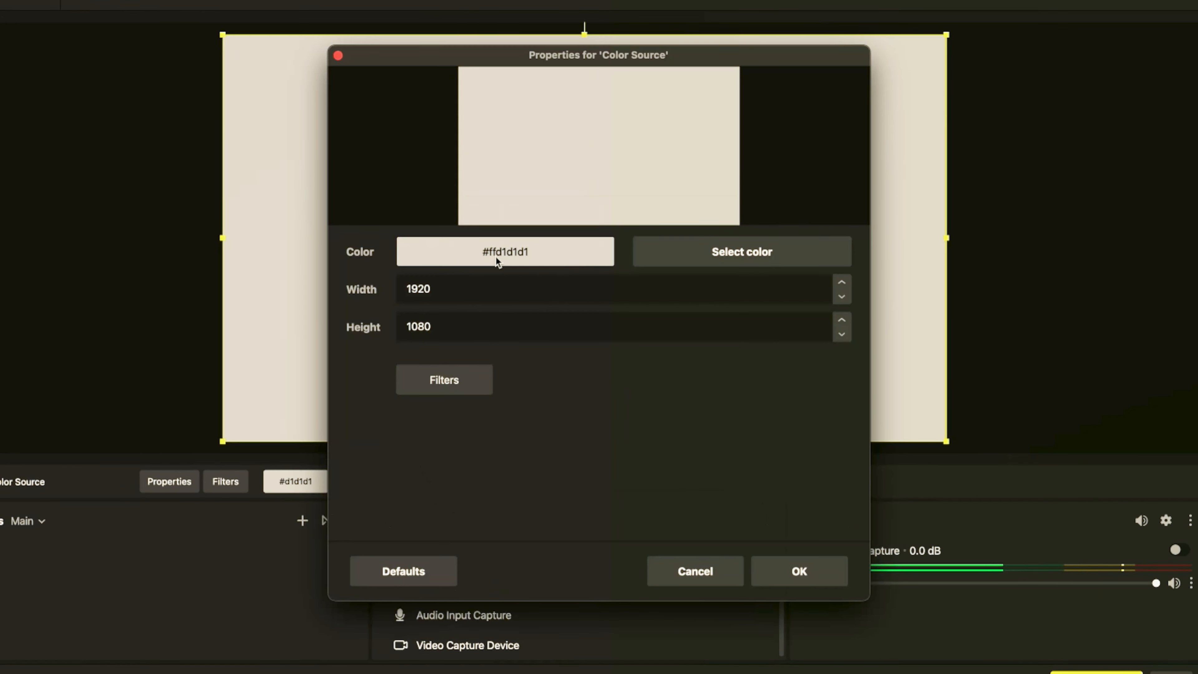
Set the Color Source to dark gray #2b2b2b and accept its properties.
left_click(740, 255)
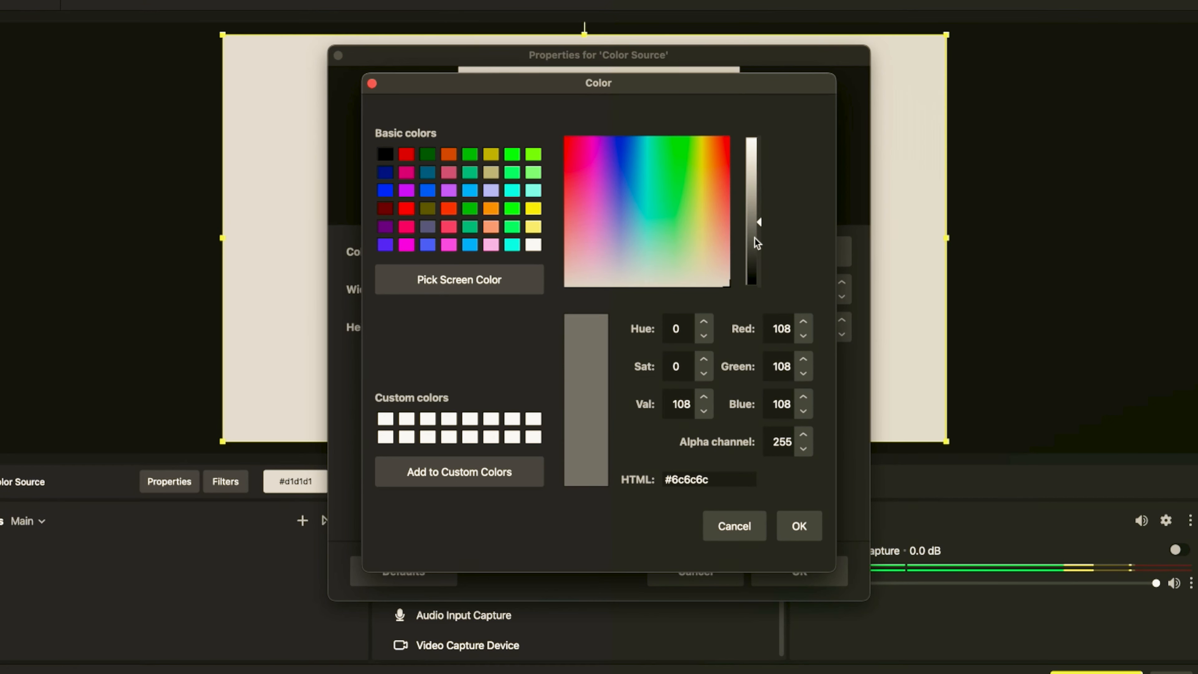
left_click_drag(753, 261, 757, 259)
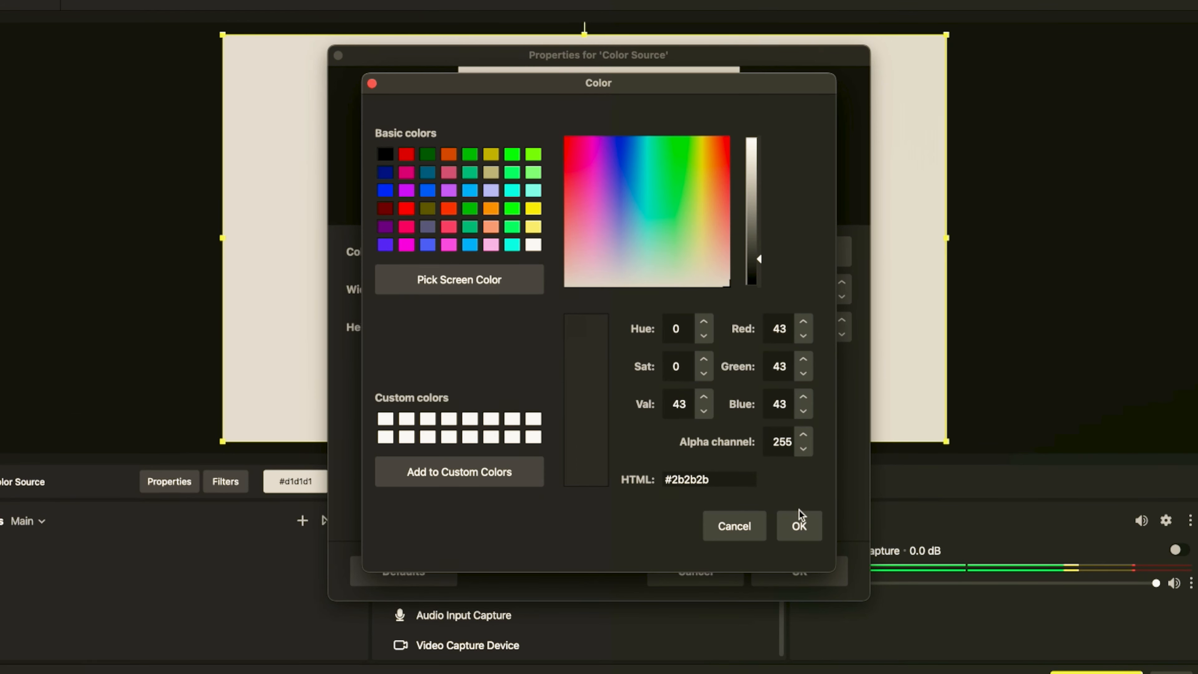
left_click(800, 525)
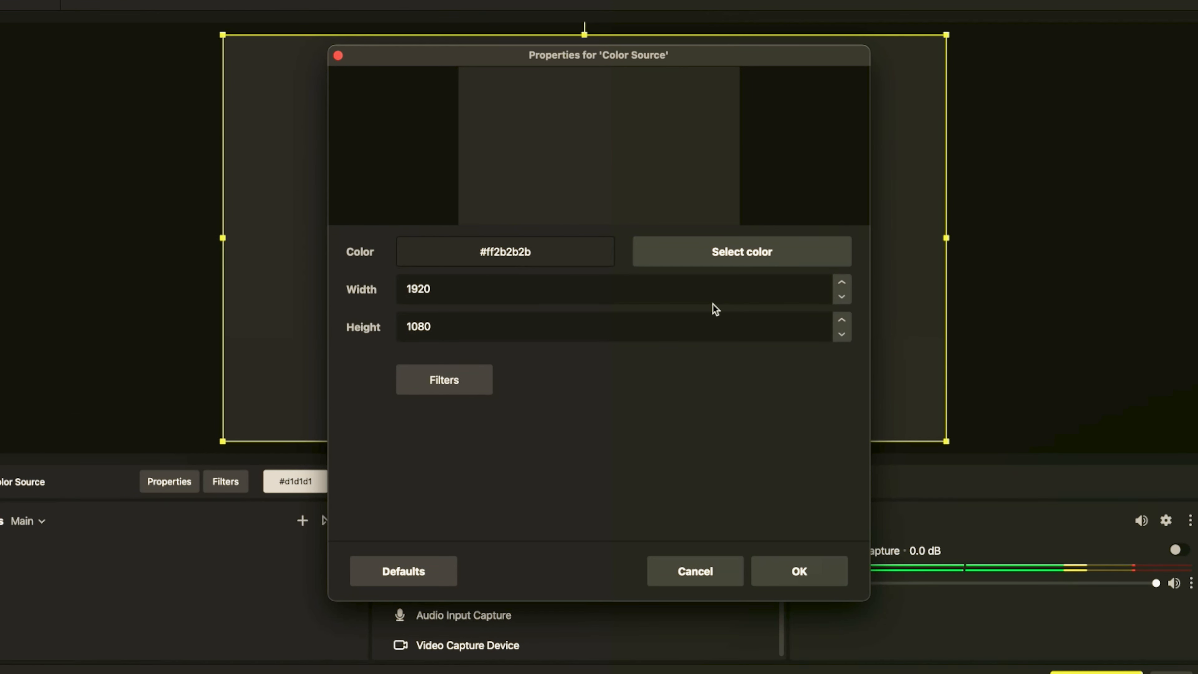
left_click(767, 574)
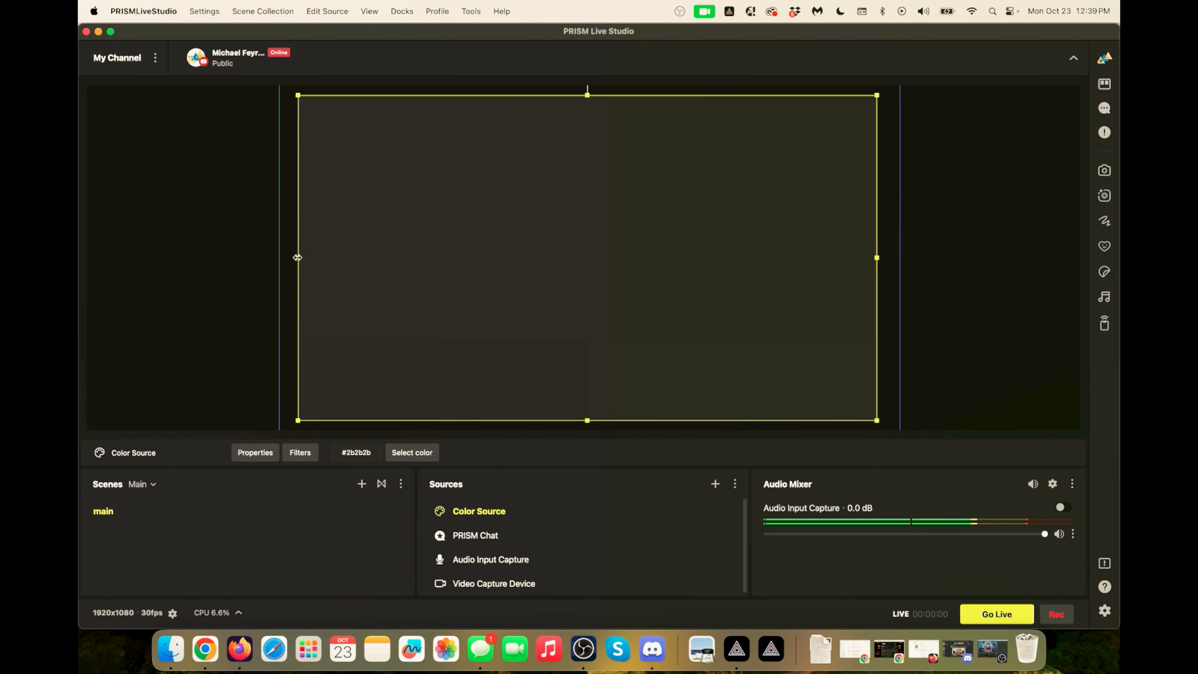
Narrow the Color Source to the chat column, starting about 1252 px from the canvas's left edge, and place PRISM Chat above it.
left_click_drag(297, 257, 675, 253)
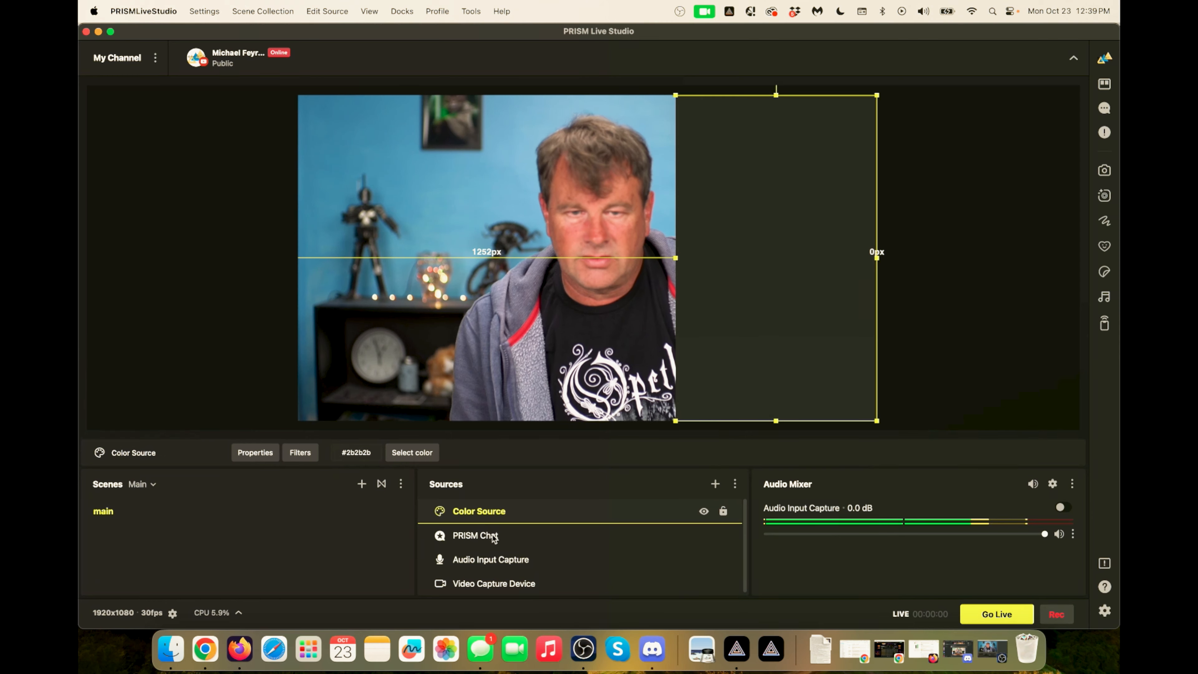
left_click_drag(493, 536, 491, 510)
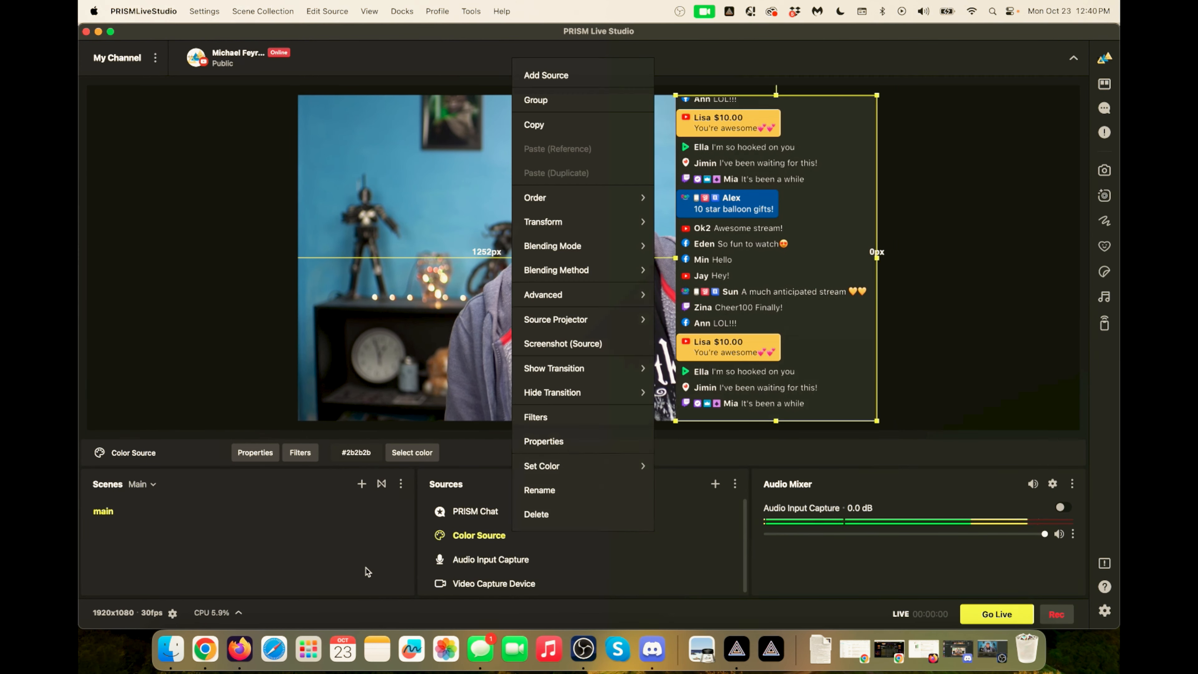
Try the Lighten and Darken blending modes on the Color Source and return it to Normal.
left_click(366, 568)
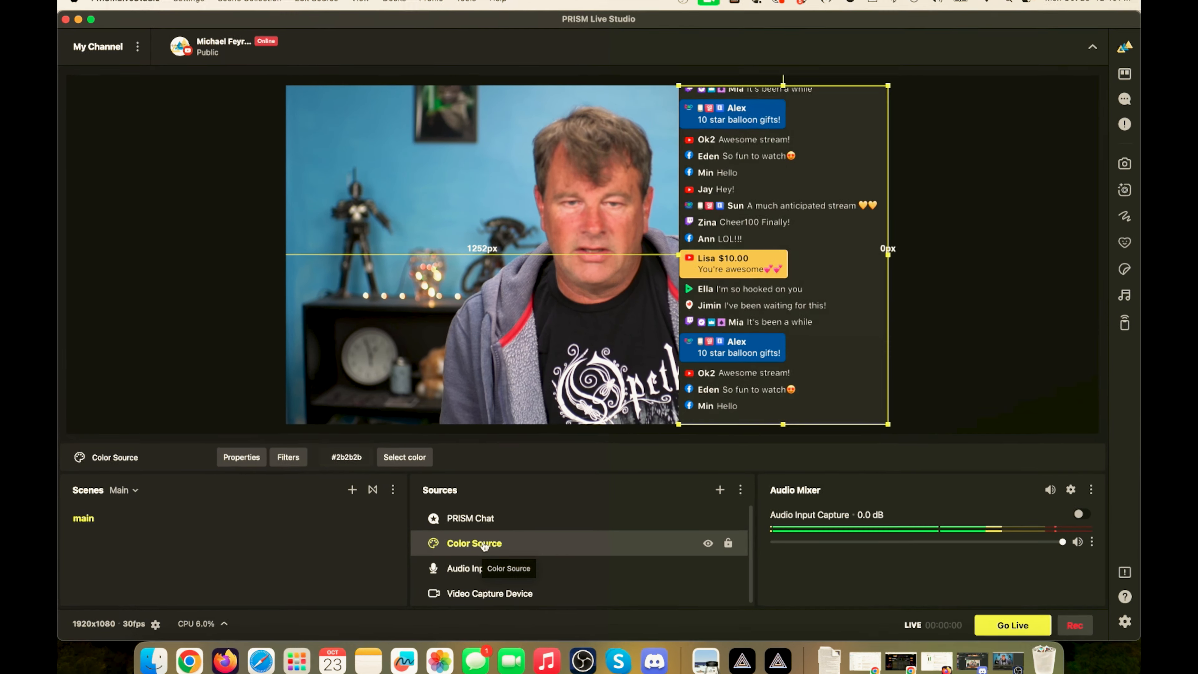
right_click(486, 535)
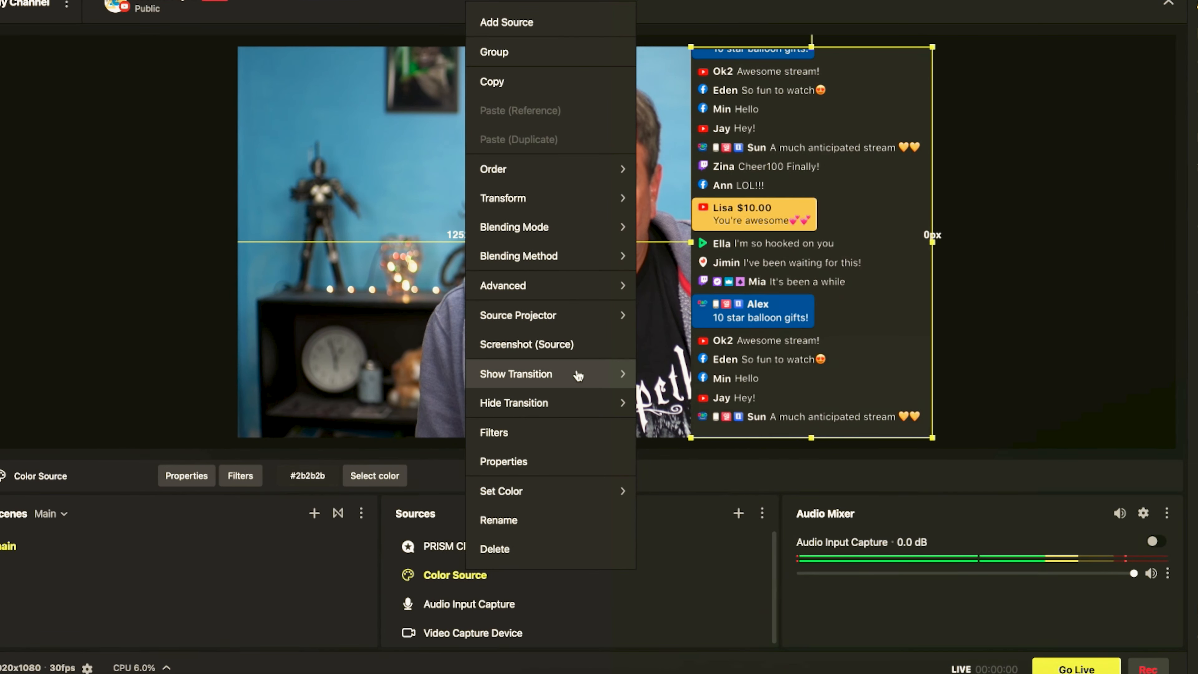
mouse_move(549, 236)
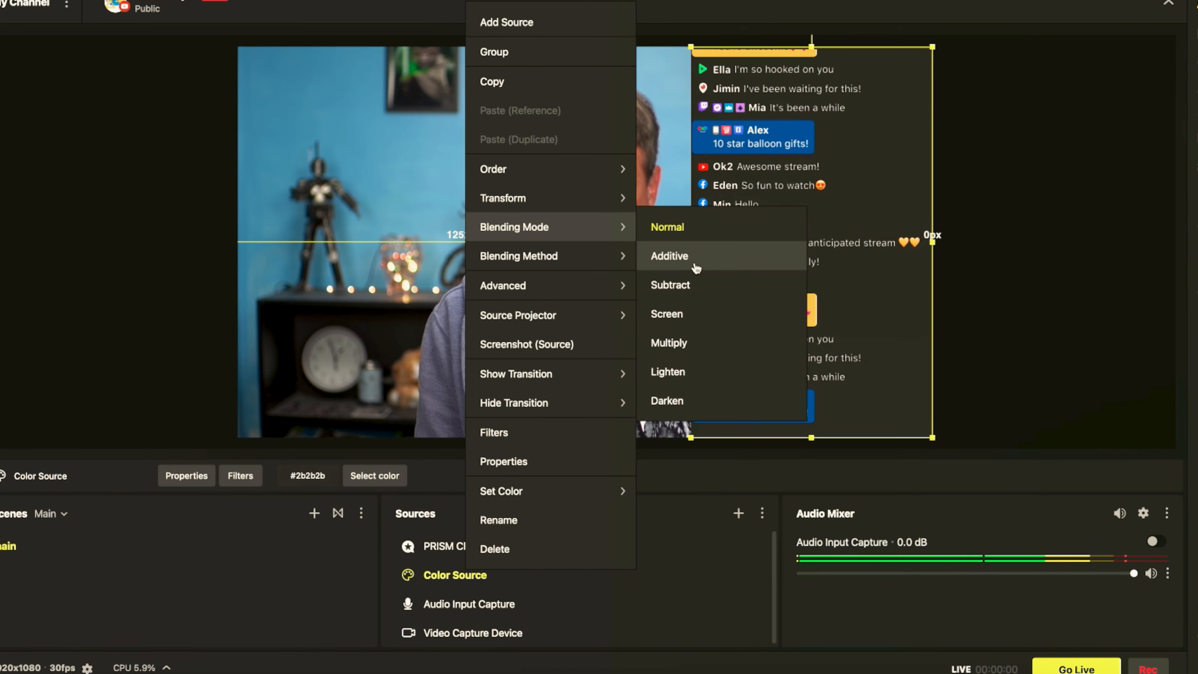
mouse_move(583, 262)
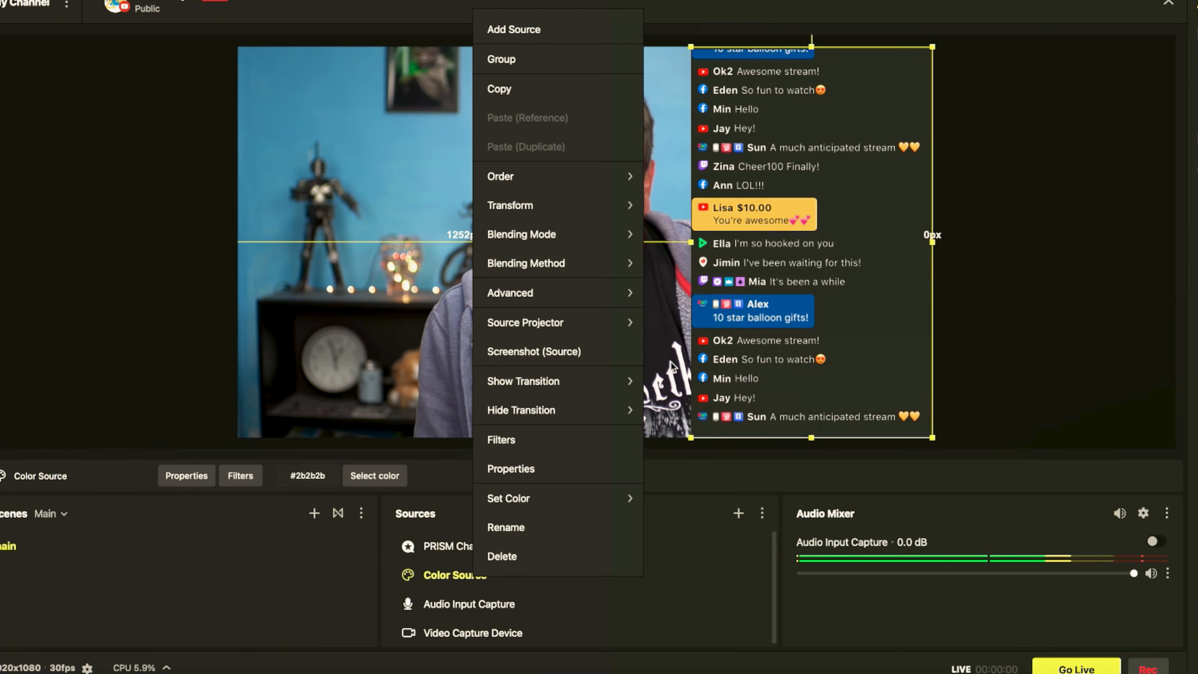
left_click(679, 379)
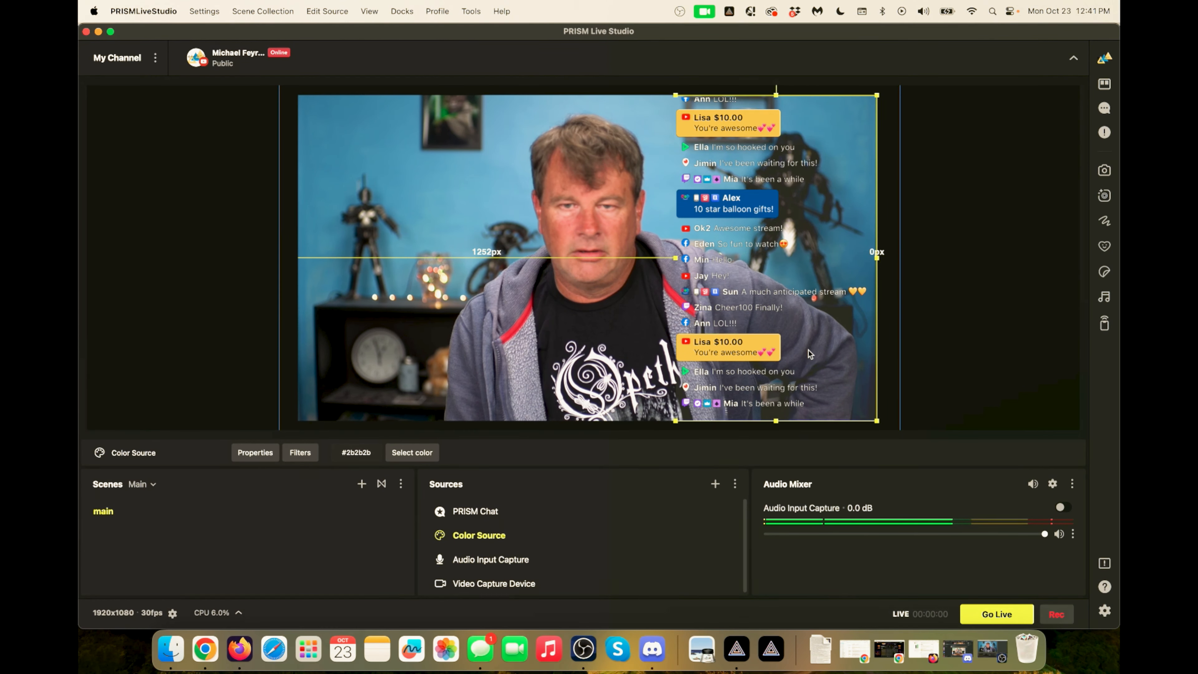
right_click(490, 535)
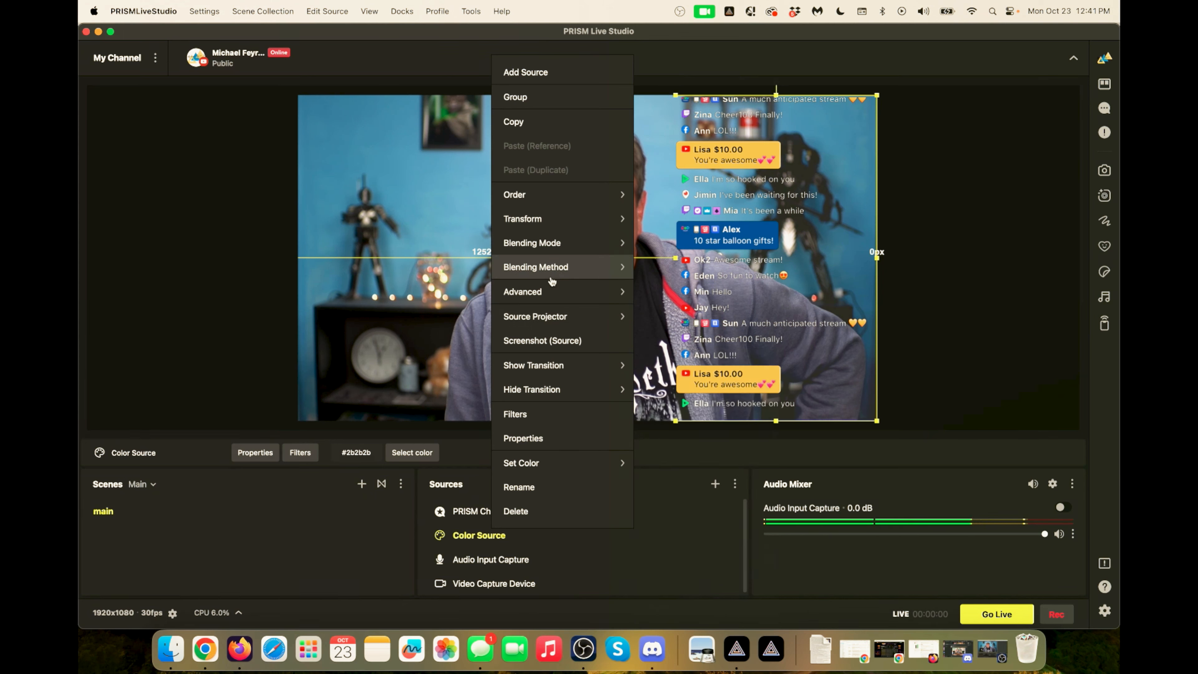
mouse_move(560, 244)
left_click(670, 387)
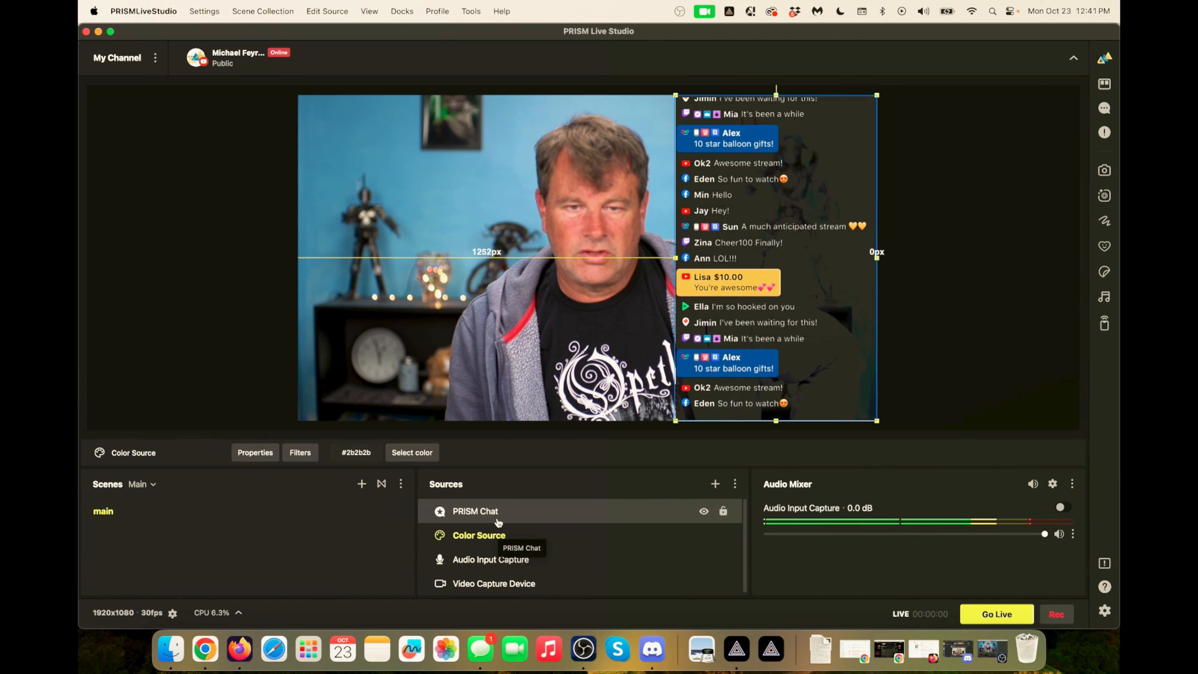
right_click(492, 534)
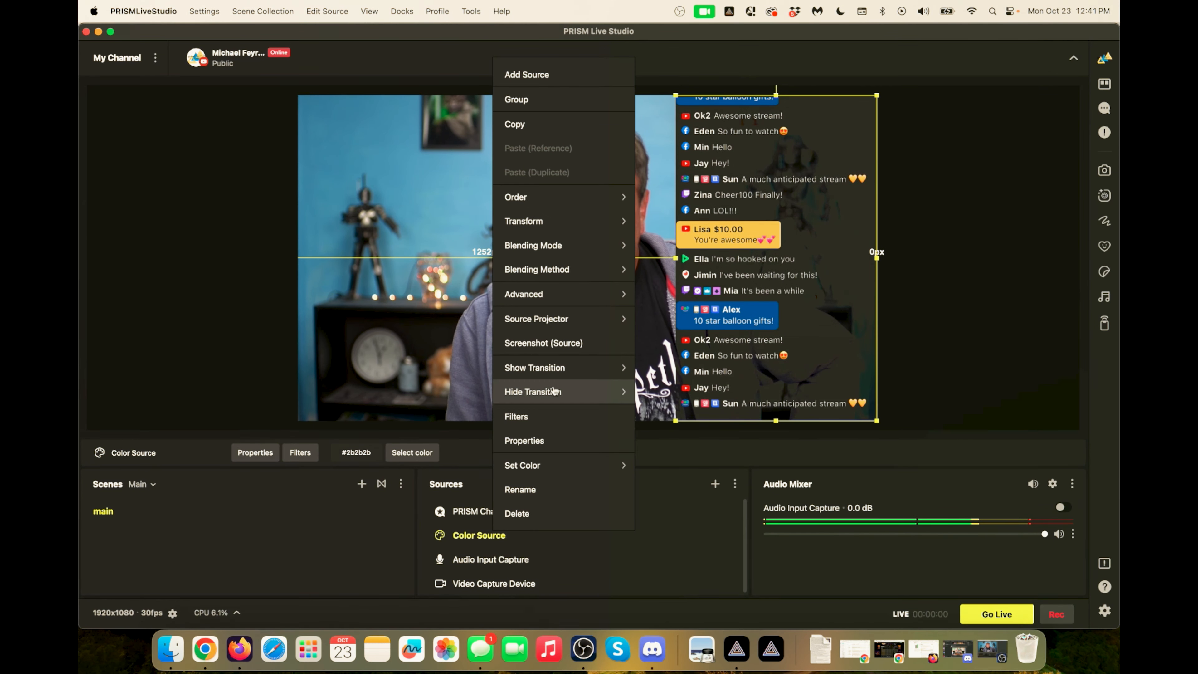
mouse_move(570, 249)
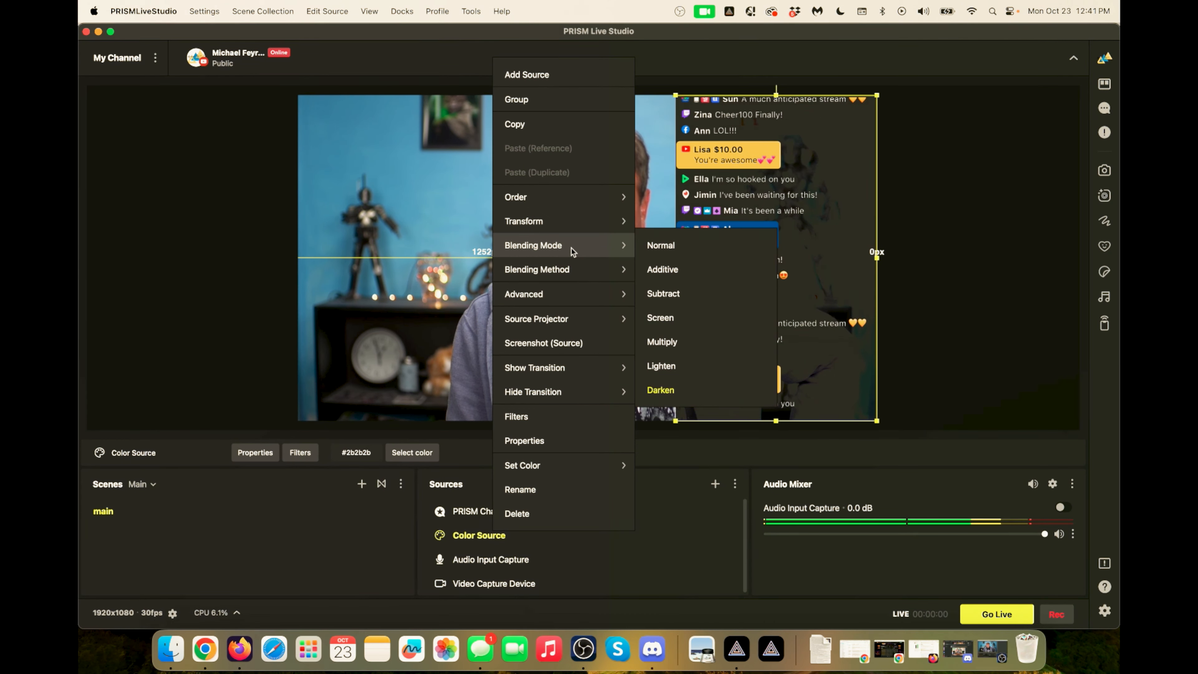
left_click(662, 245)
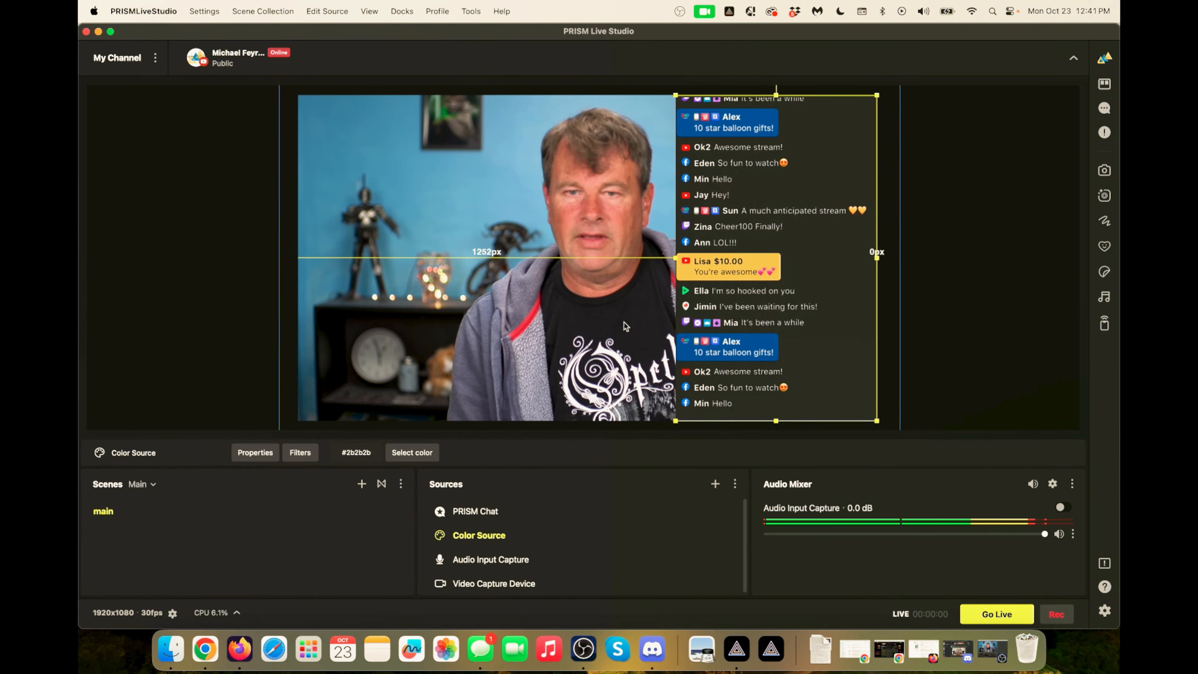
Shift the Video Capture Device left in the canvas, leaving about 311 px between it and the canvas's right edge.
left_click_drag(622, 329, 505, 317)
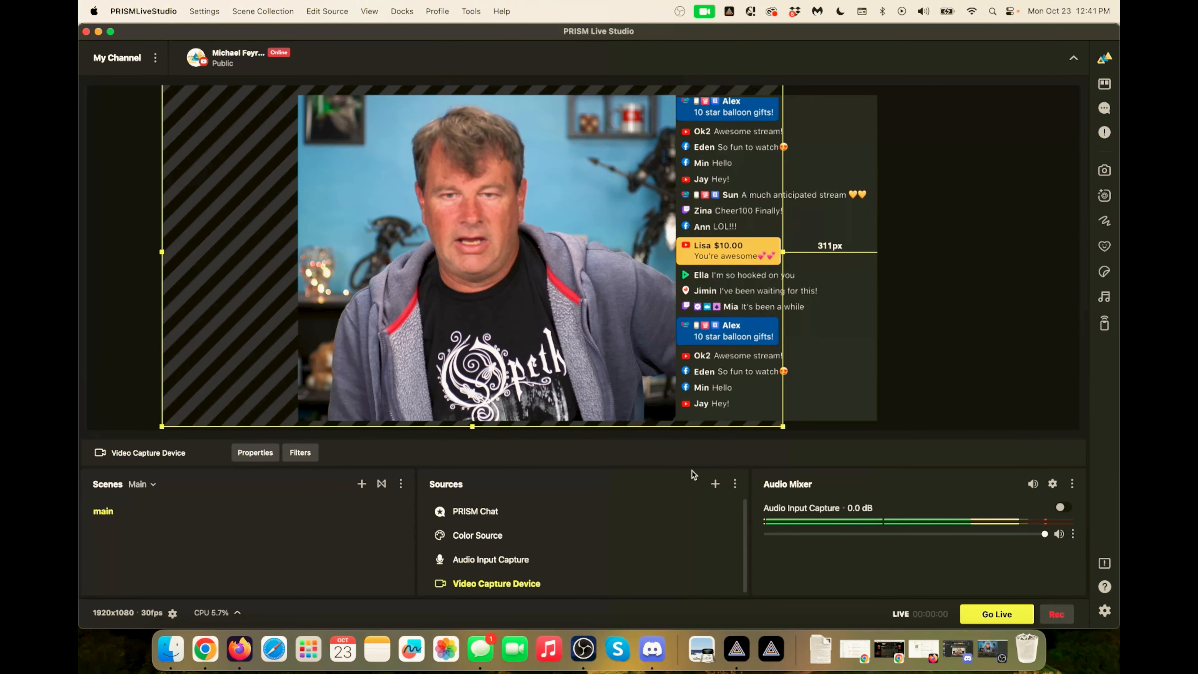
Add a new Viewer Count Widget to the main scene with its default name and the blue character template.
left_click(715, 484)
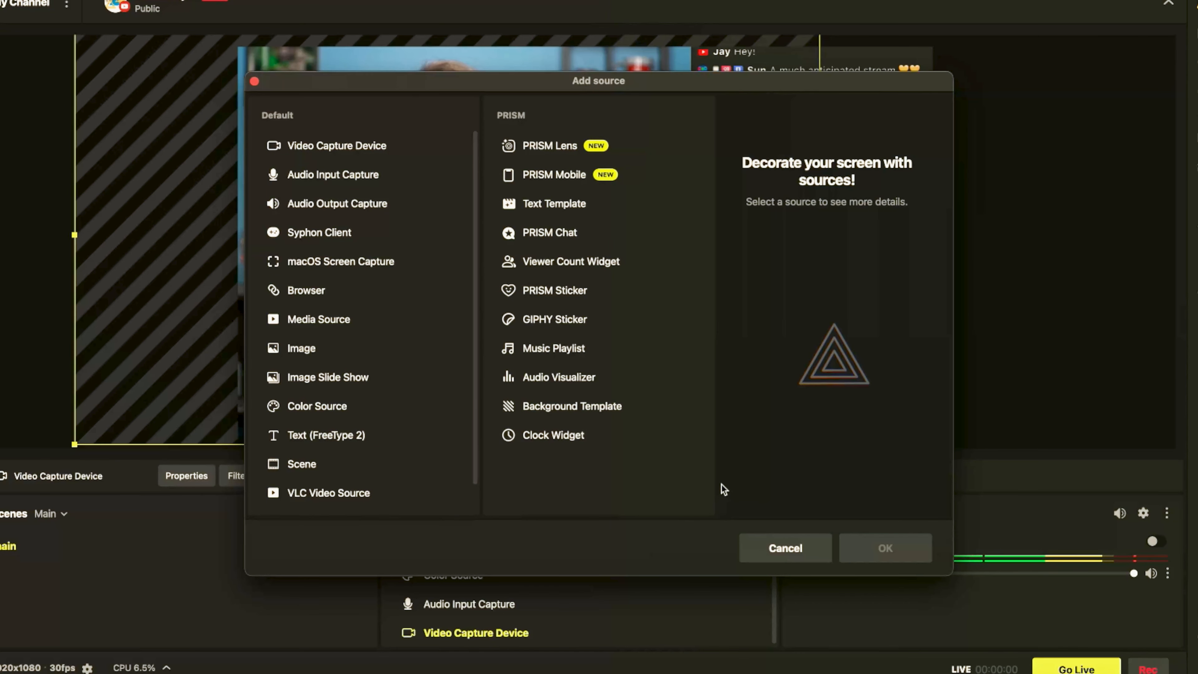
left_click(593, 267)
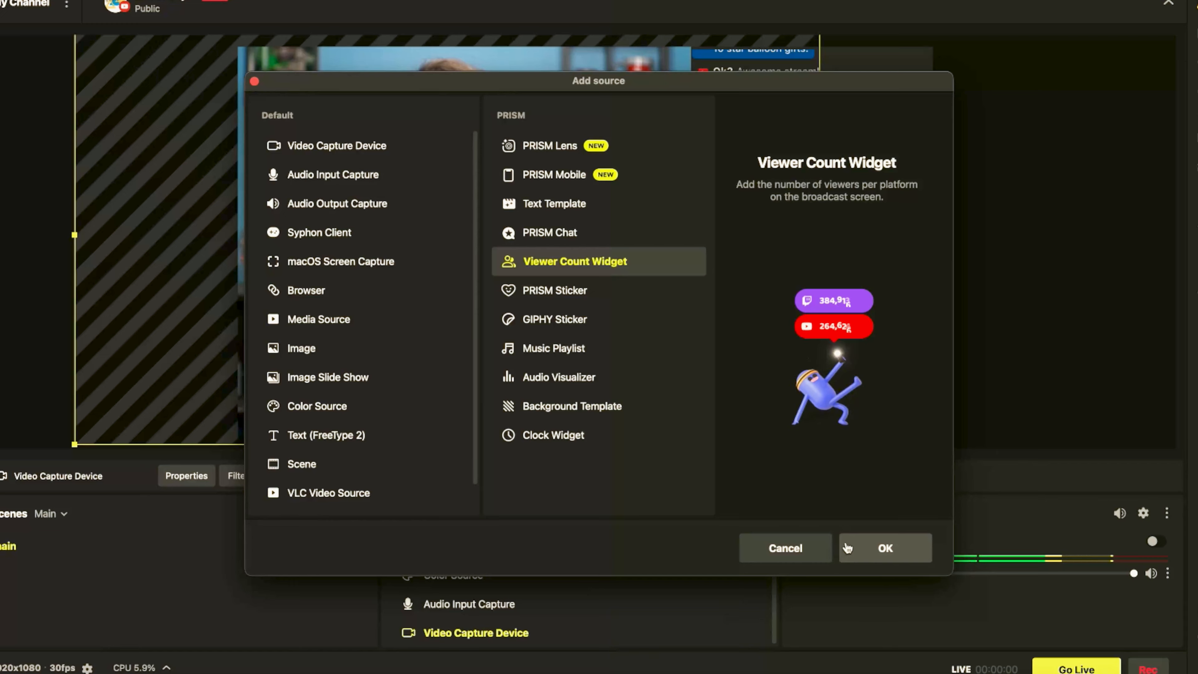
left_click(883, 548)
left_click(643, 440)
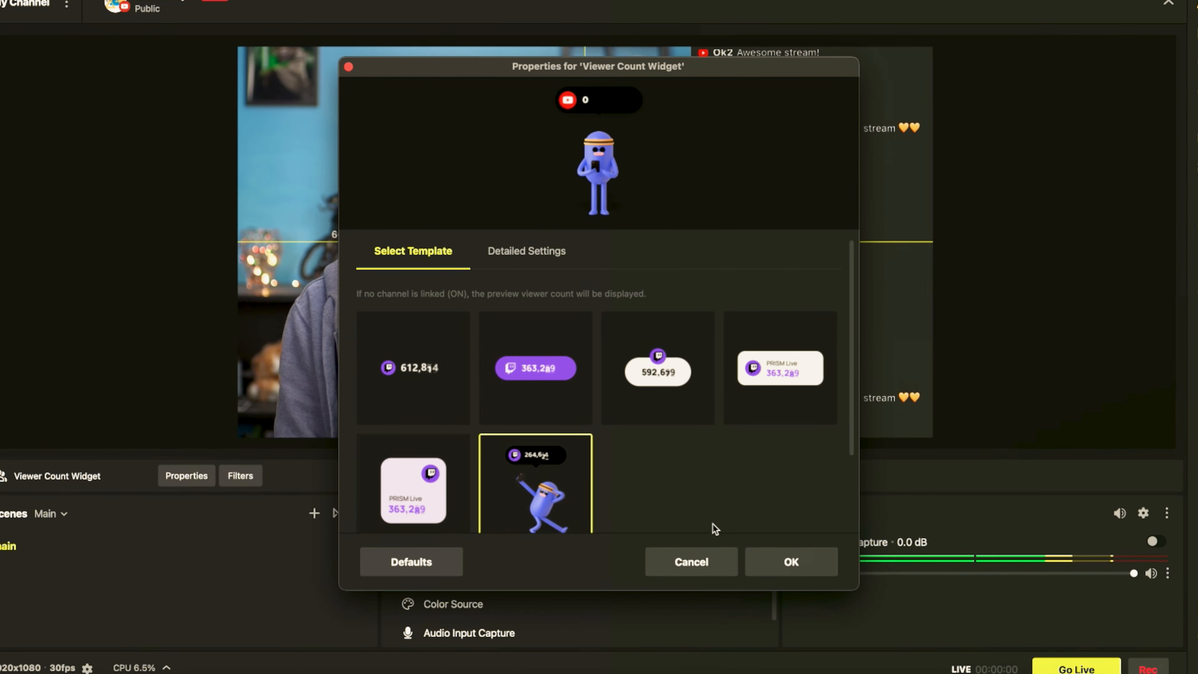
left_click(791, 562)
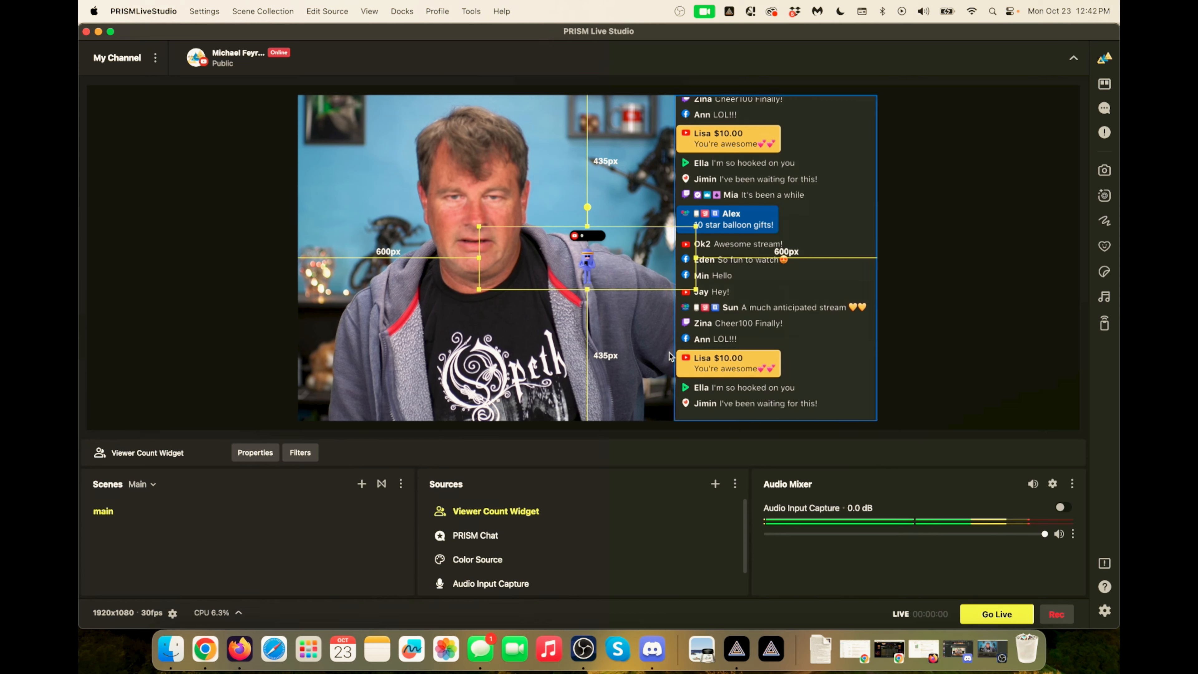
Move the Viewer Count Widget to the canvas's upper-left corner and enlarge it, leaving about 711 px beneath it.
left_click_drag(583, 262, 330, 137)
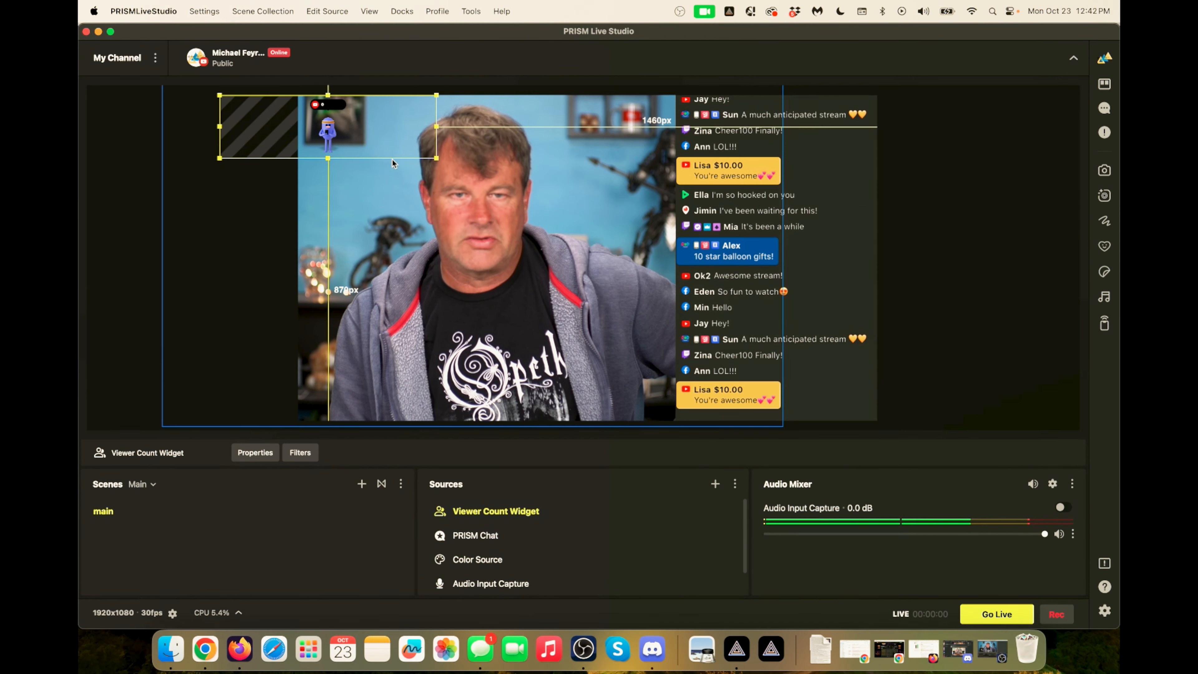
left_click_drag(435, 160, 487, 210)
left_click_drag(421, 159, 369, 159)
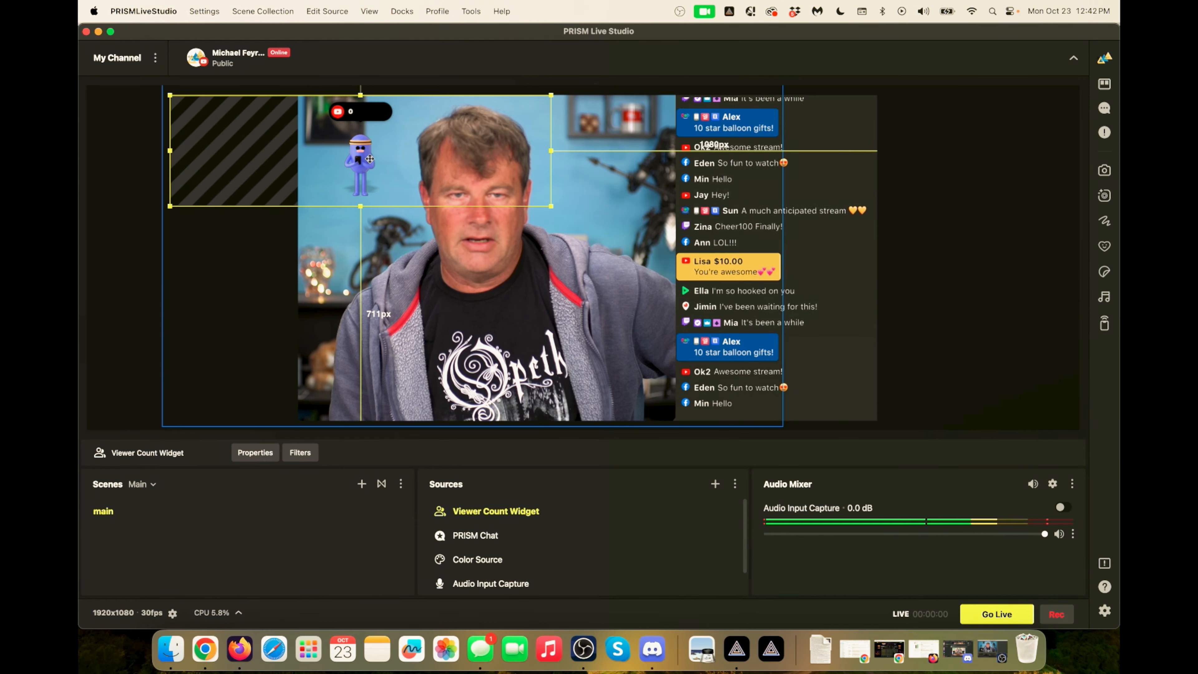
left_click(156, 62)
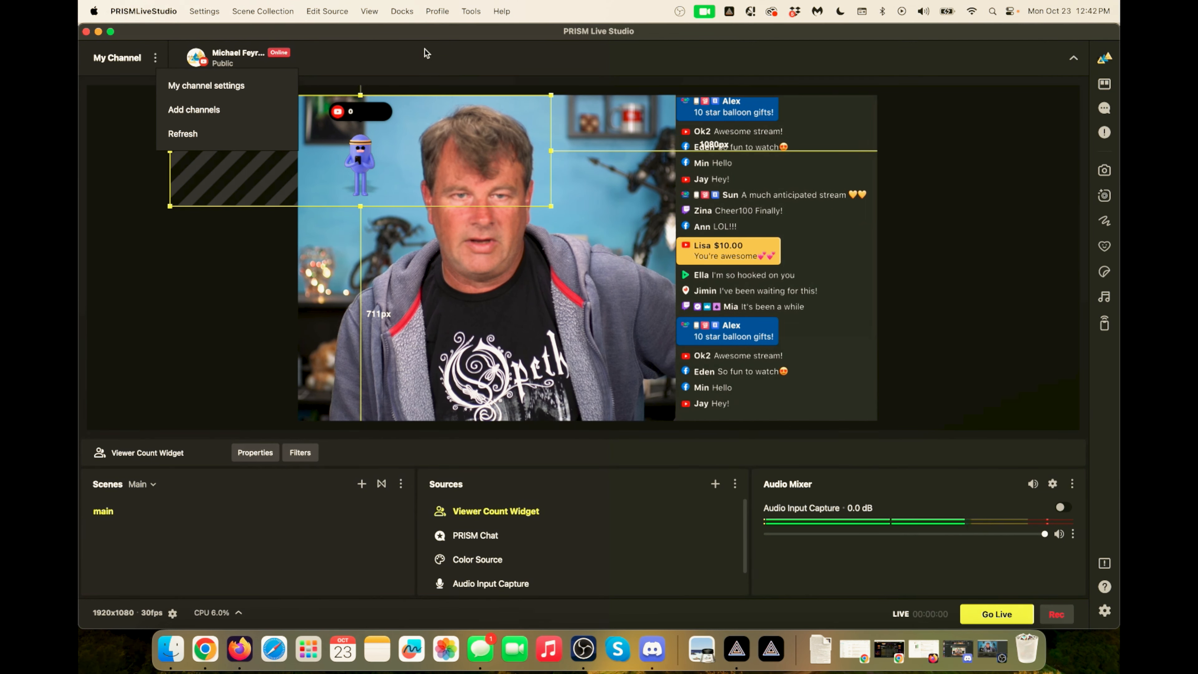
left_click(420, 56)
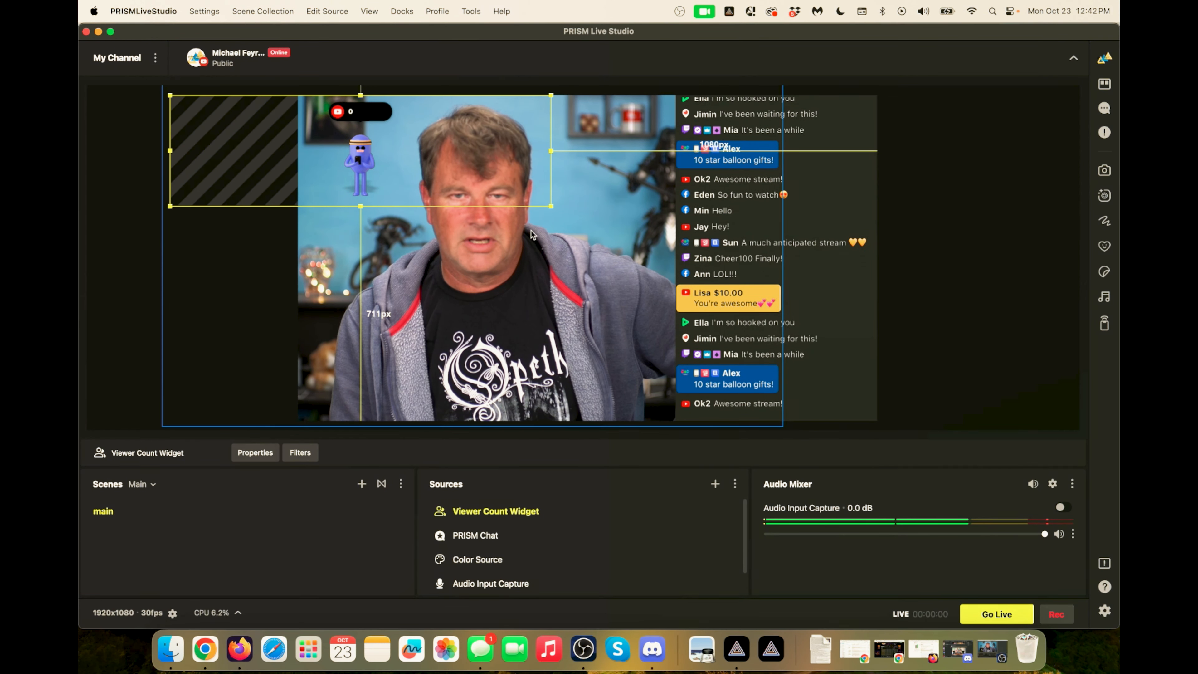
Enlarge the Viewer Count Widget further in the upper-left corner, leaving about 613 px beneath it and 925 px to its right.
left_click_drag(550, 205, 598, 236)
left_click_drag(411, 195, 361, 195)
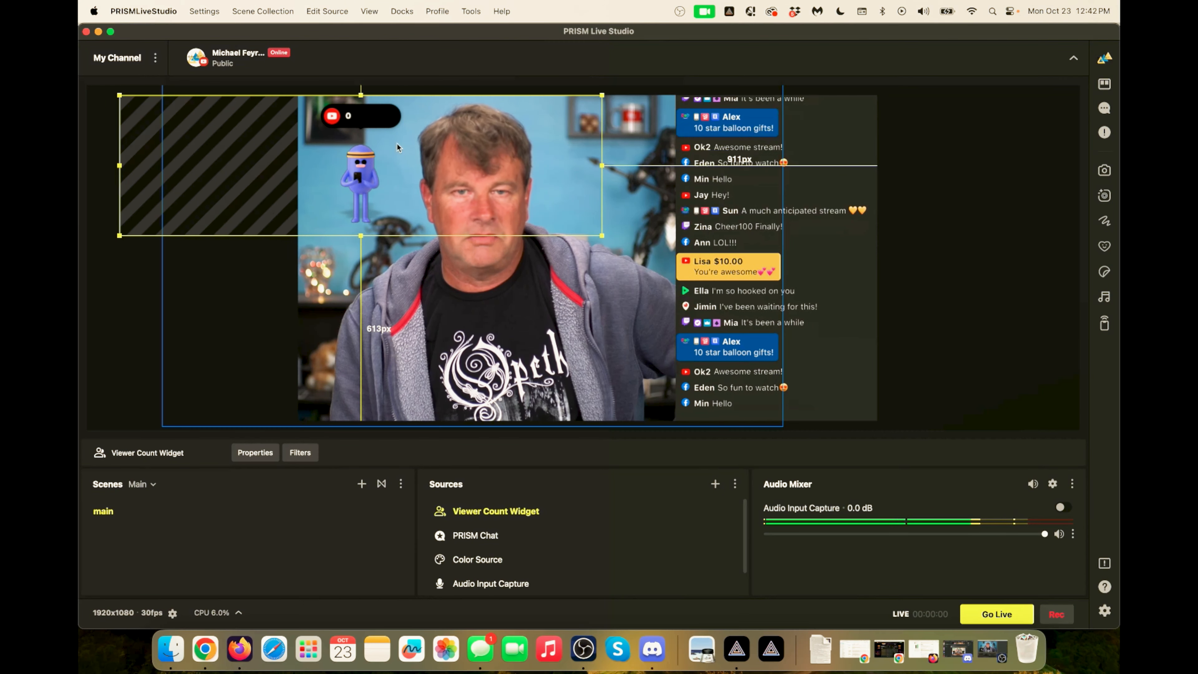
left_click_drag(362, 182, 358, 182)
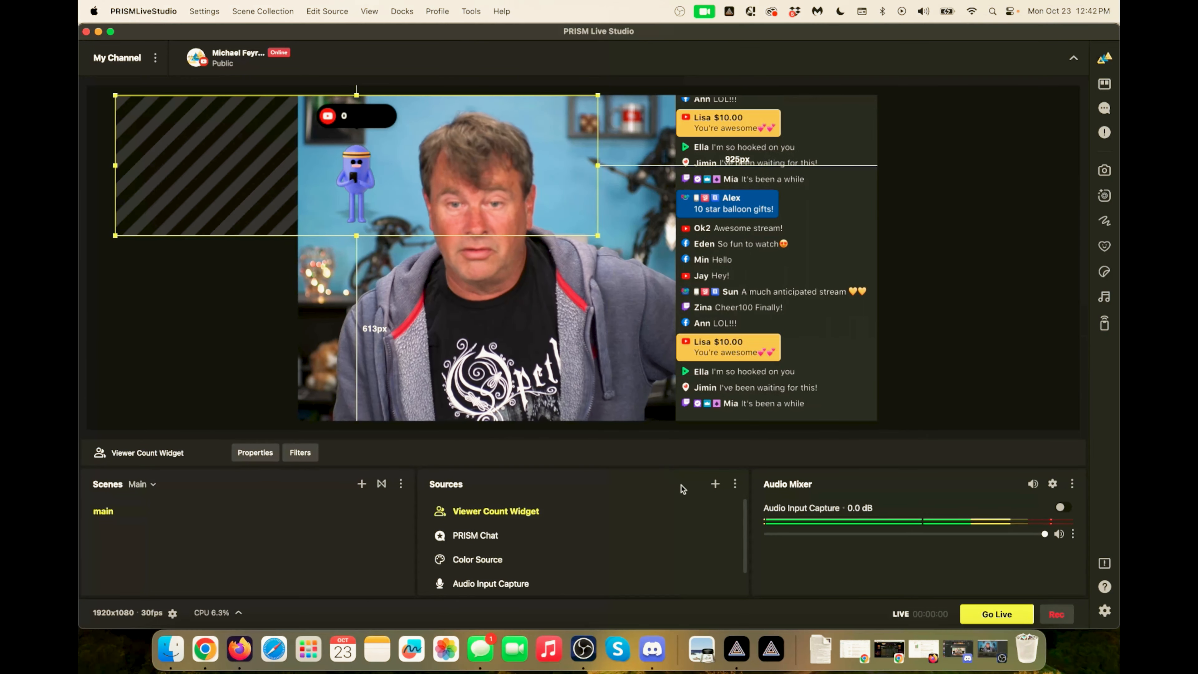
Add a new visible Audio Visualizer source to the main scene, keeping its default name.
left_click(715, 486)
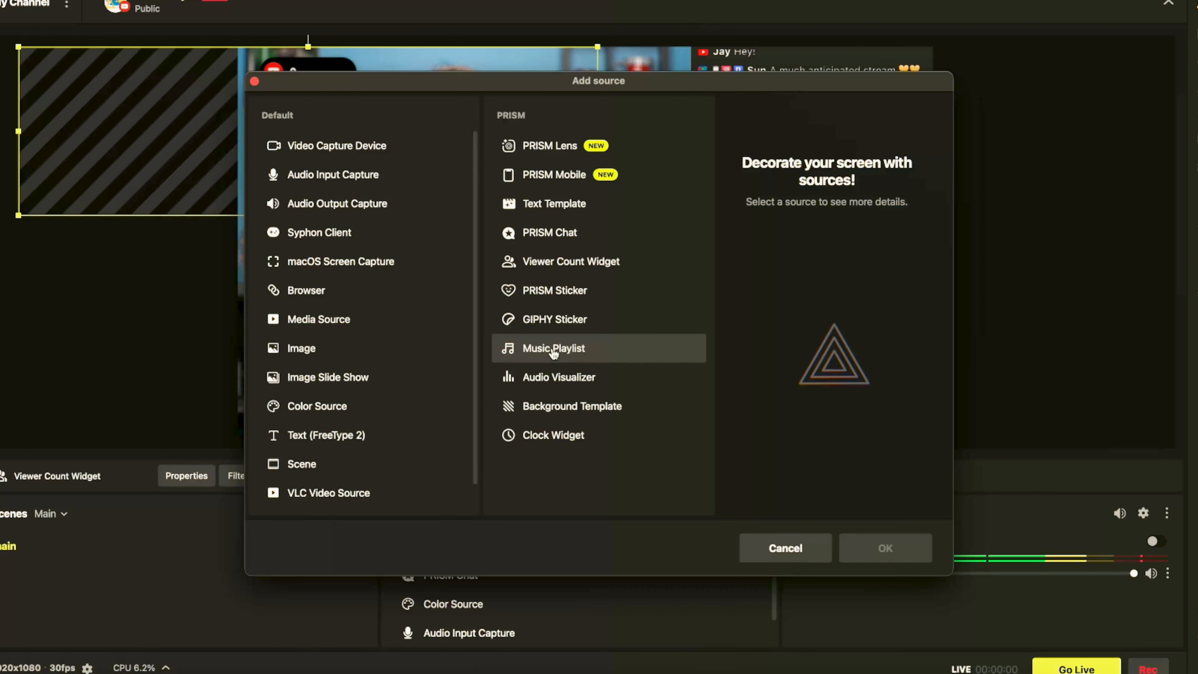
left_click(556, 378)
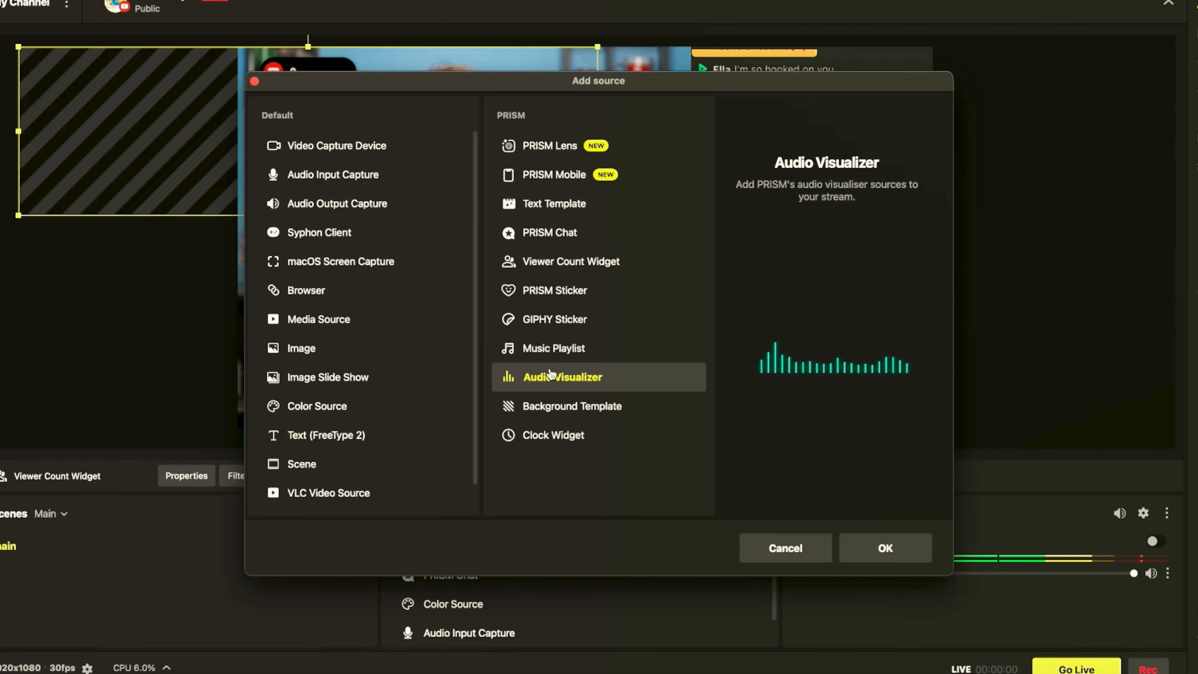
left_click(878, 548)
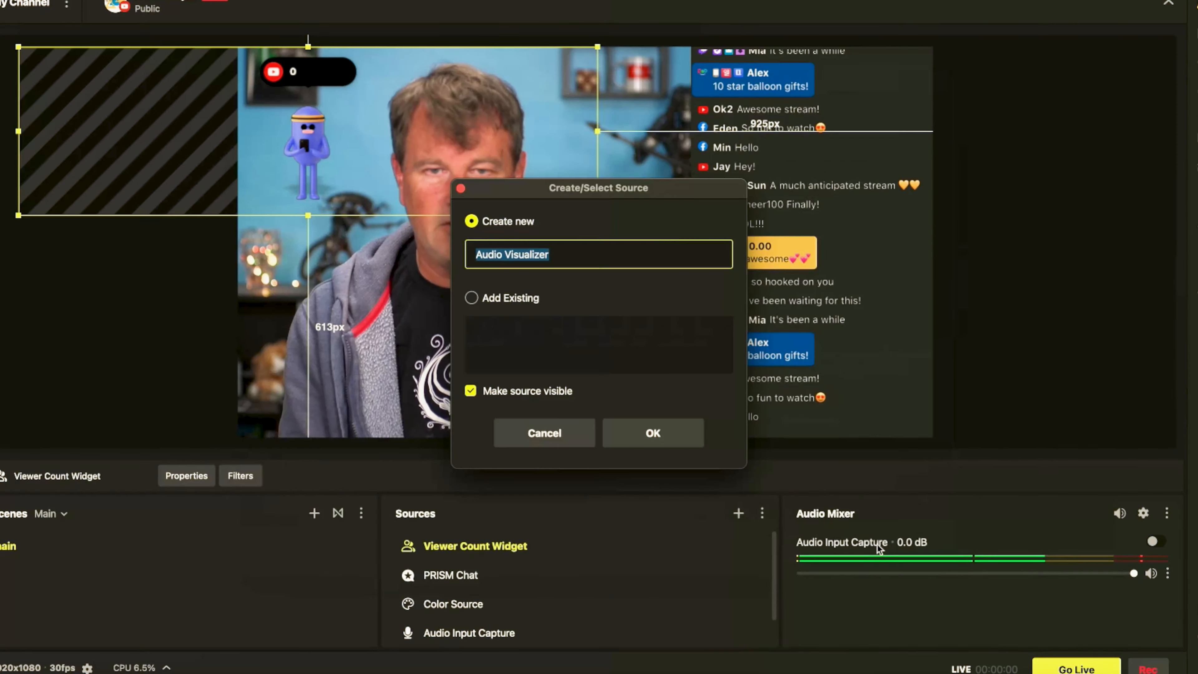
left_click(653, 433)
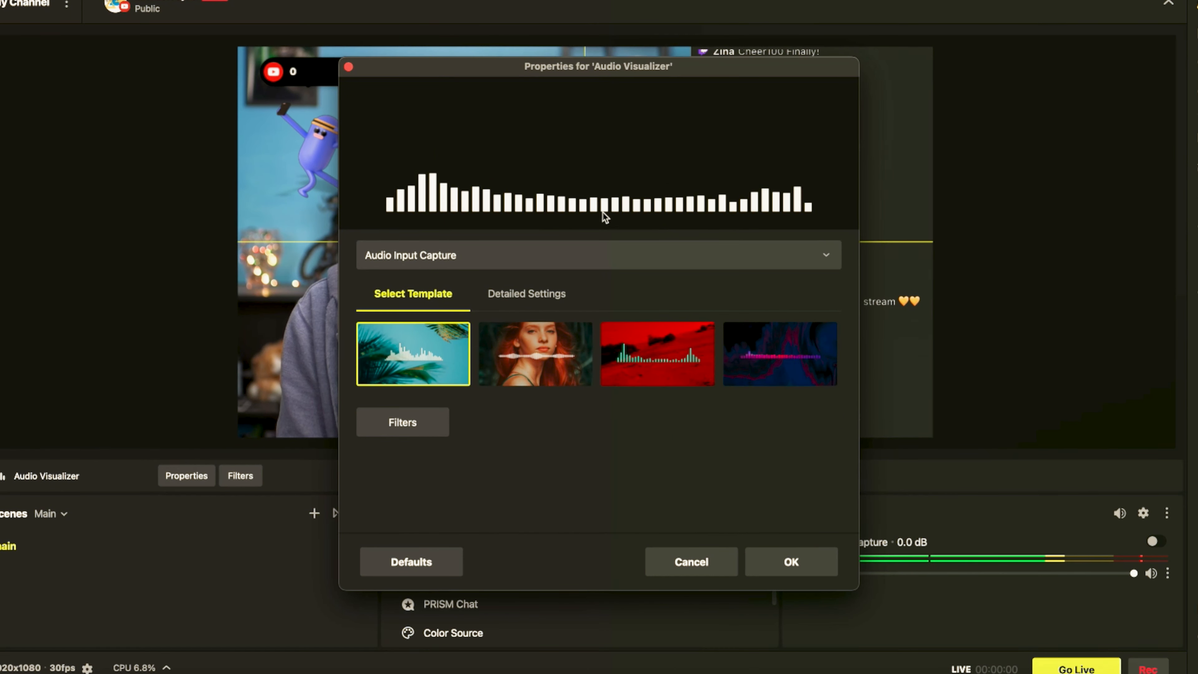
Set the Audio Visualizer to react to Audio Input Capture and apply the dark blue template with the magenta bars.
left_click(688, 263)
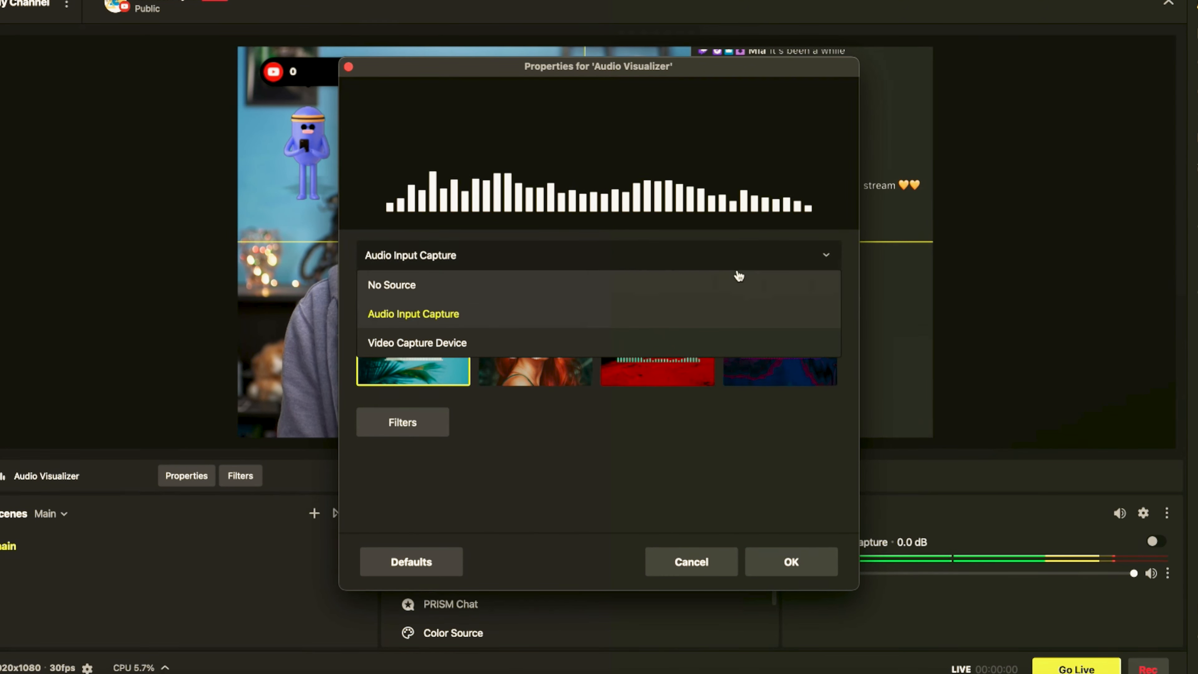
left_click(411, 314)
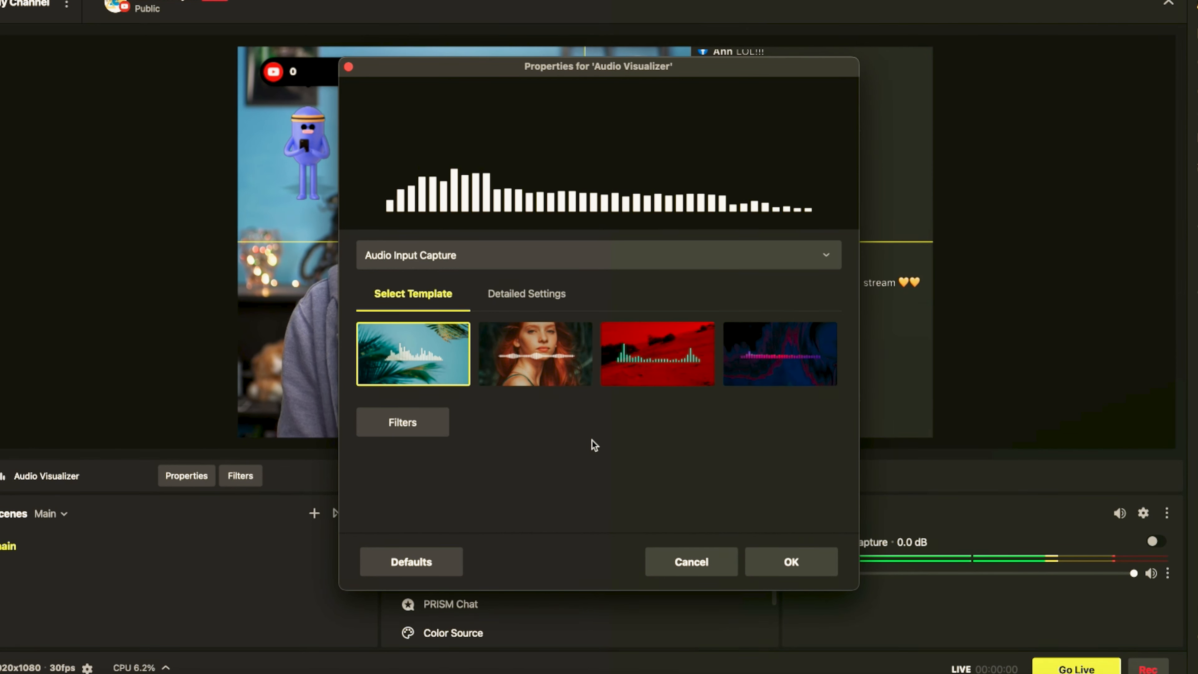
left_click(553, 377)
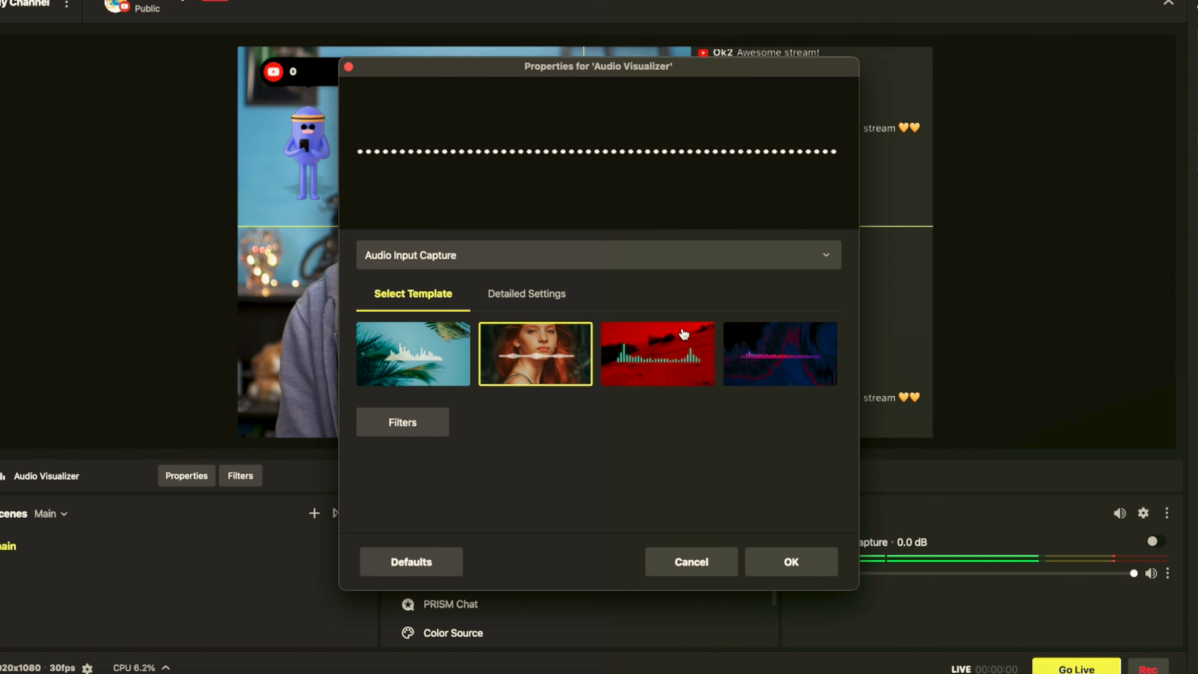
left_click(795, 360)
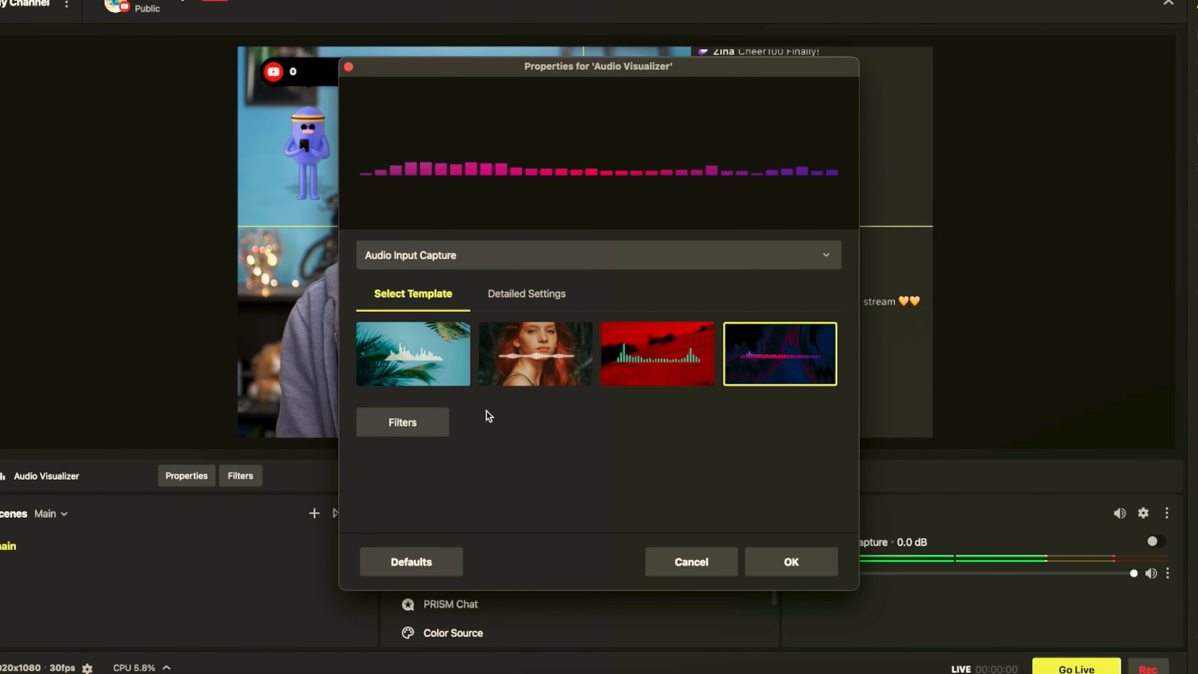
Give the Audio Visualizer the teal-to-blue gradient in its detailed settings and accept the properties.
left_click(523, 297)
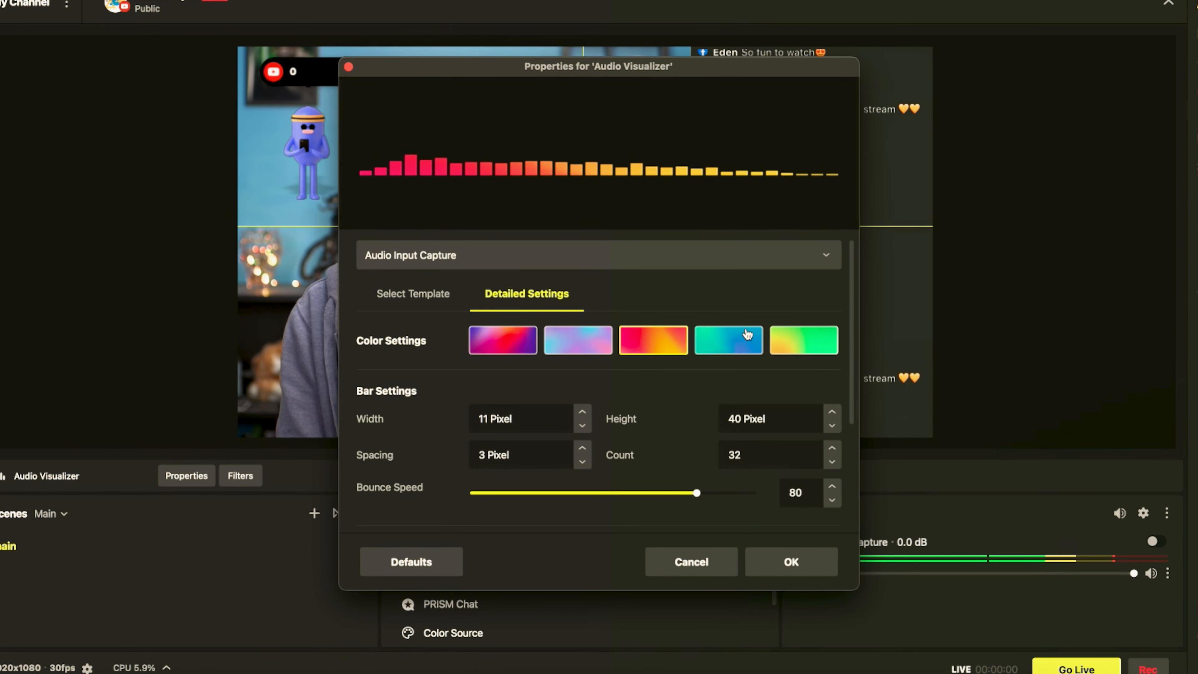
scroll(430, 438, "down", 5)
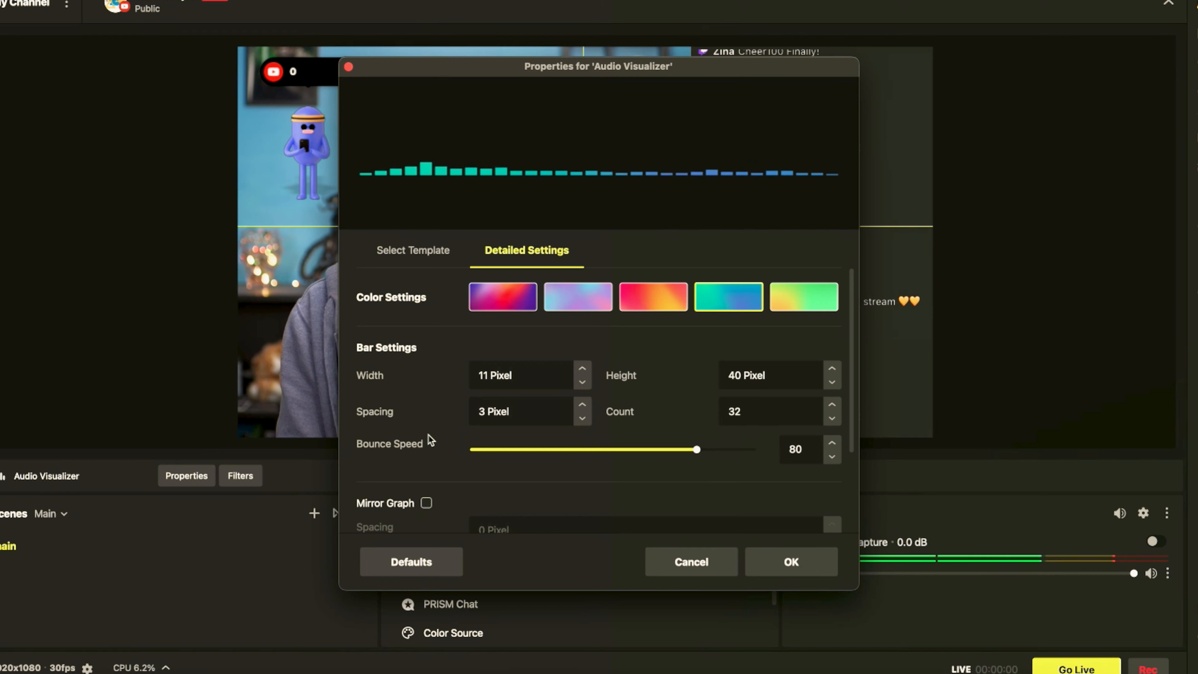
scroll(492, 398, "up", 3)
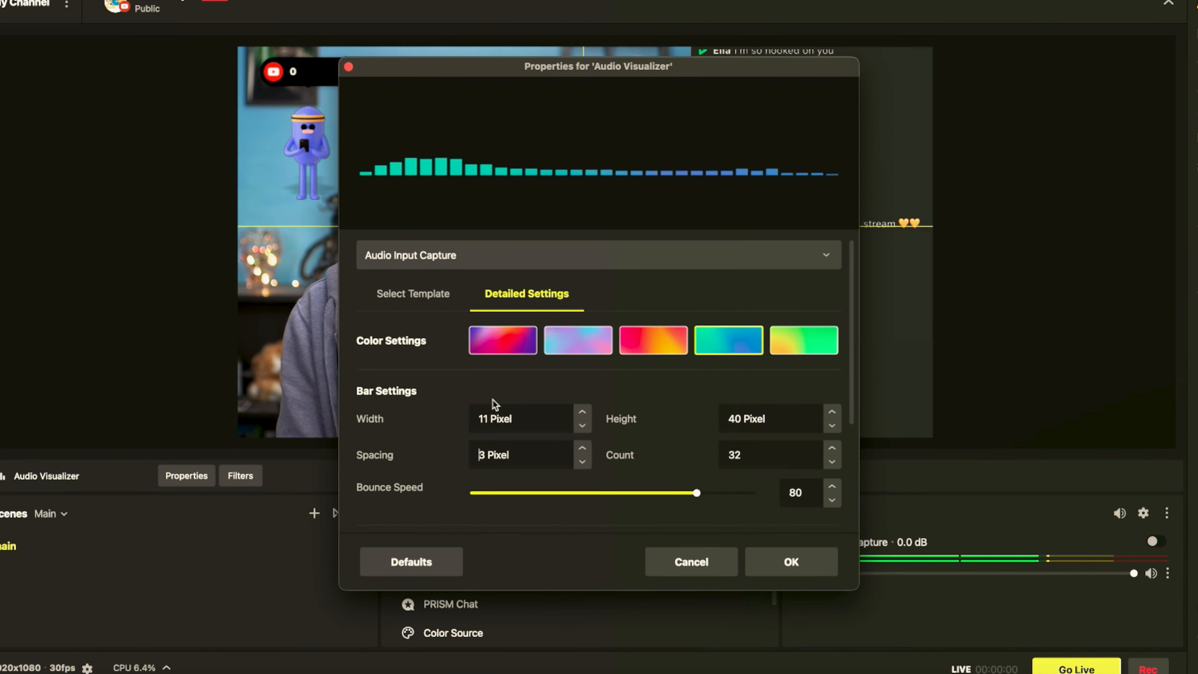
scroll(492, 399, "down", 3)
scroll(470, 430, "up", 2)
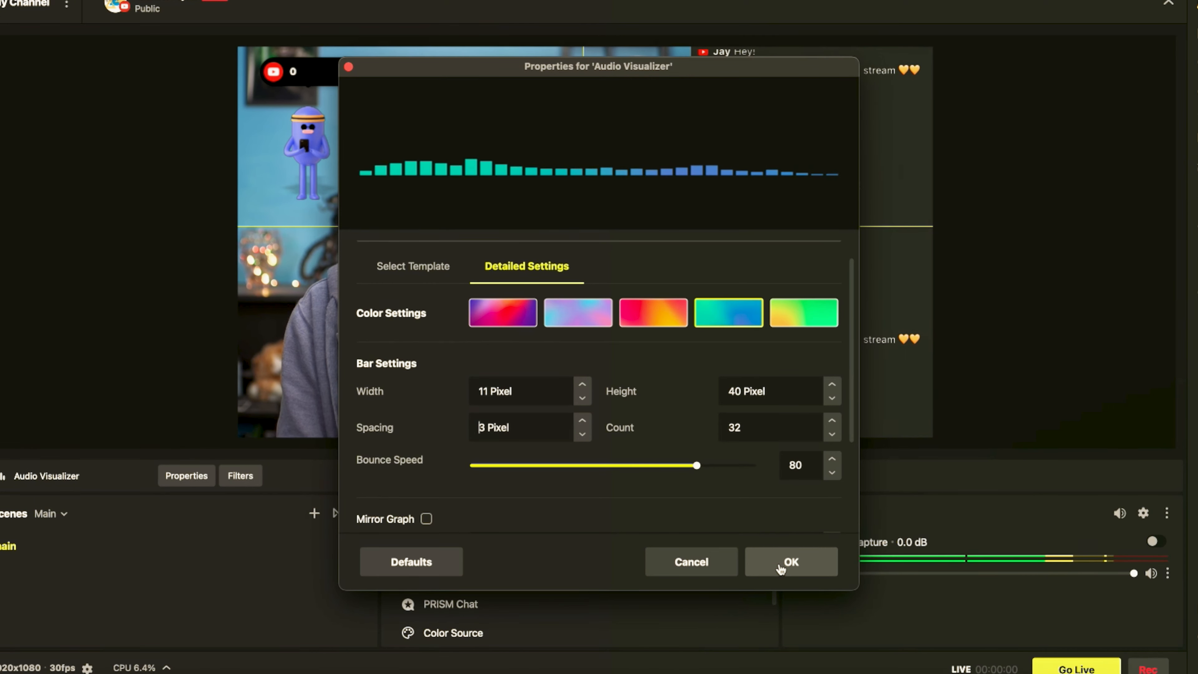
left_click(791, 561)
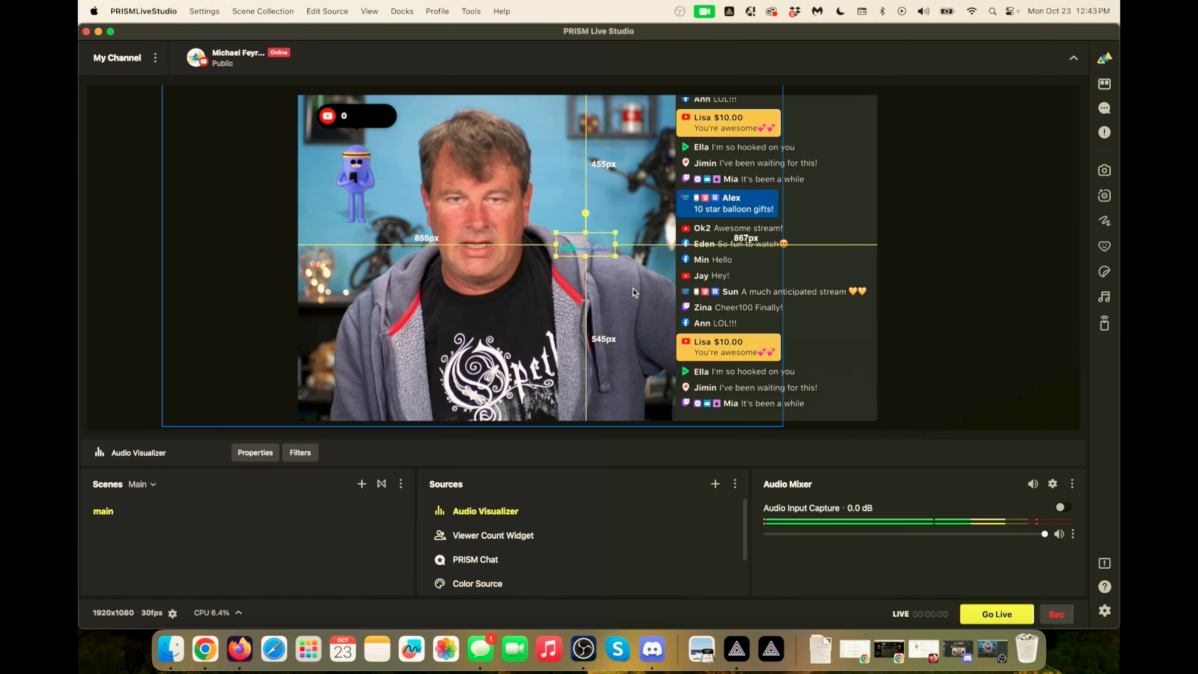
Move the Audio Visualizer to the canvas's lower-left corner and enlarge it, leaving about 904 px above it and 622 px to its right.
left_click_drag(621, 259, 399, 411)
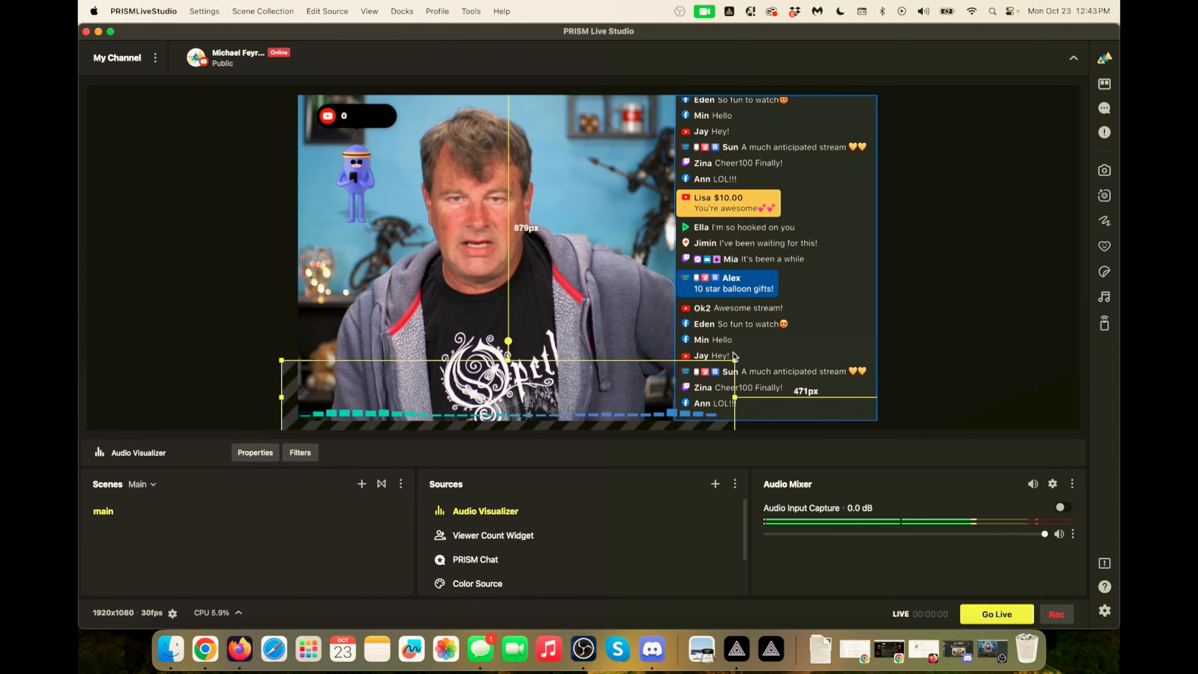
left_click_drag(733, 362, 689, 371)
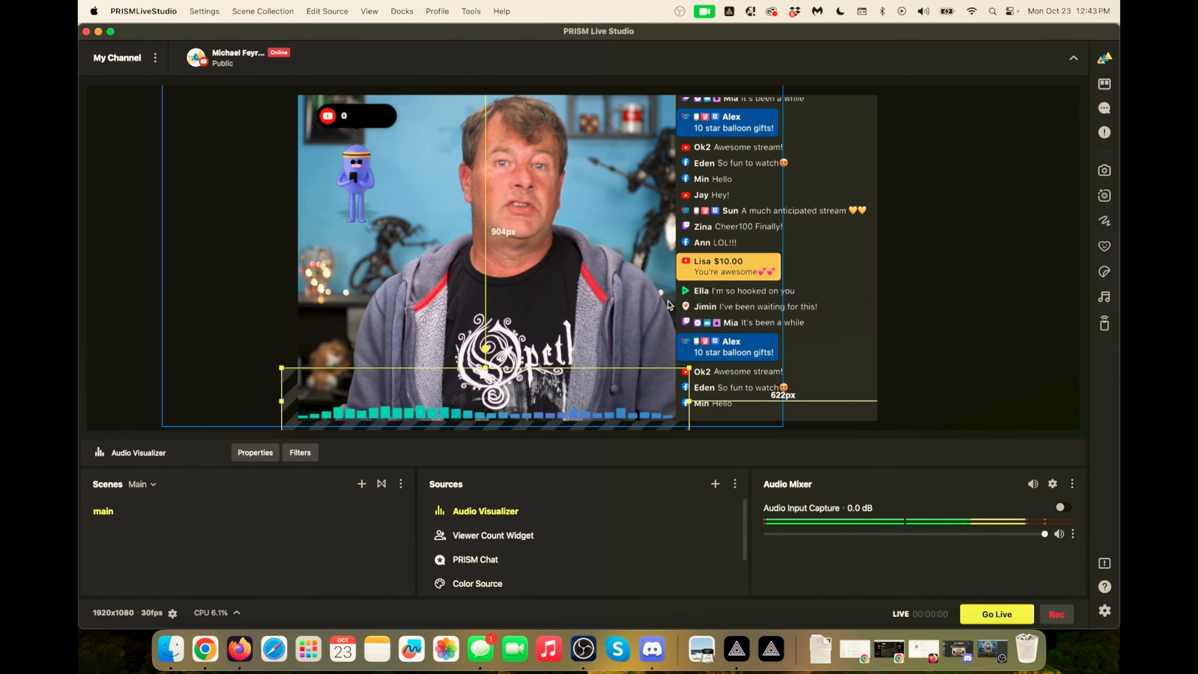
left_click(244, 313)
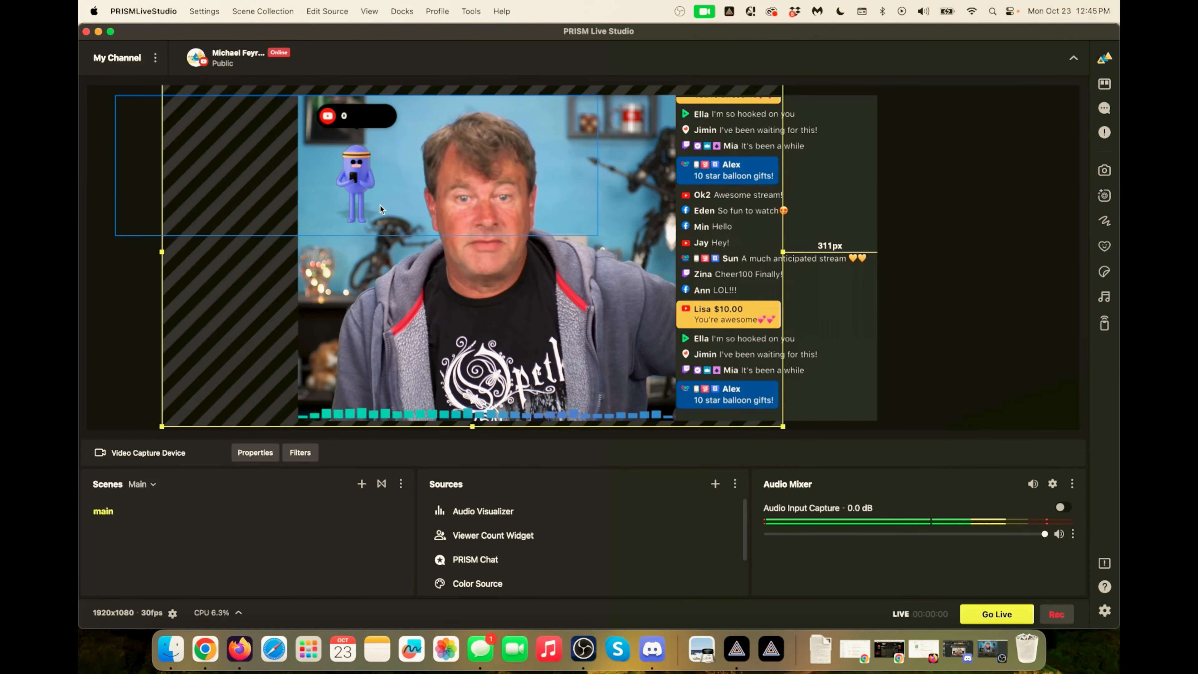
Add a new Text (FreeType 2) source to the main scene, look through its text properties and leave them unchanged.
left_click(715, 486)
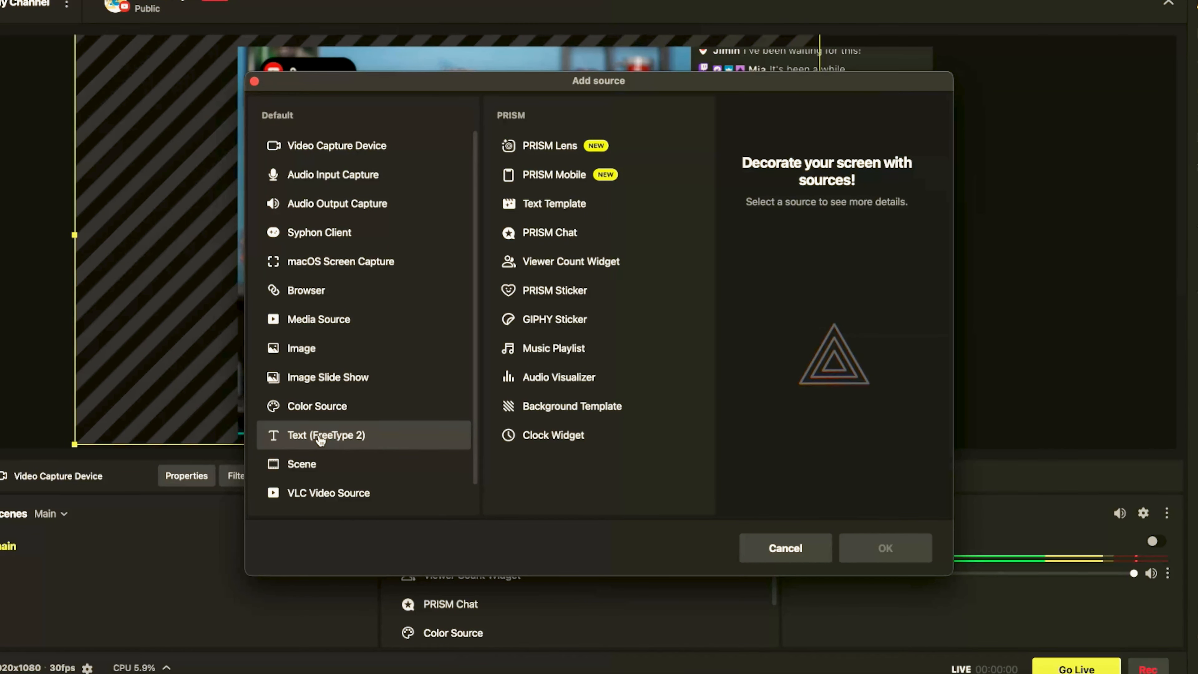
left_click(321, 439)
left_click(849, 549)
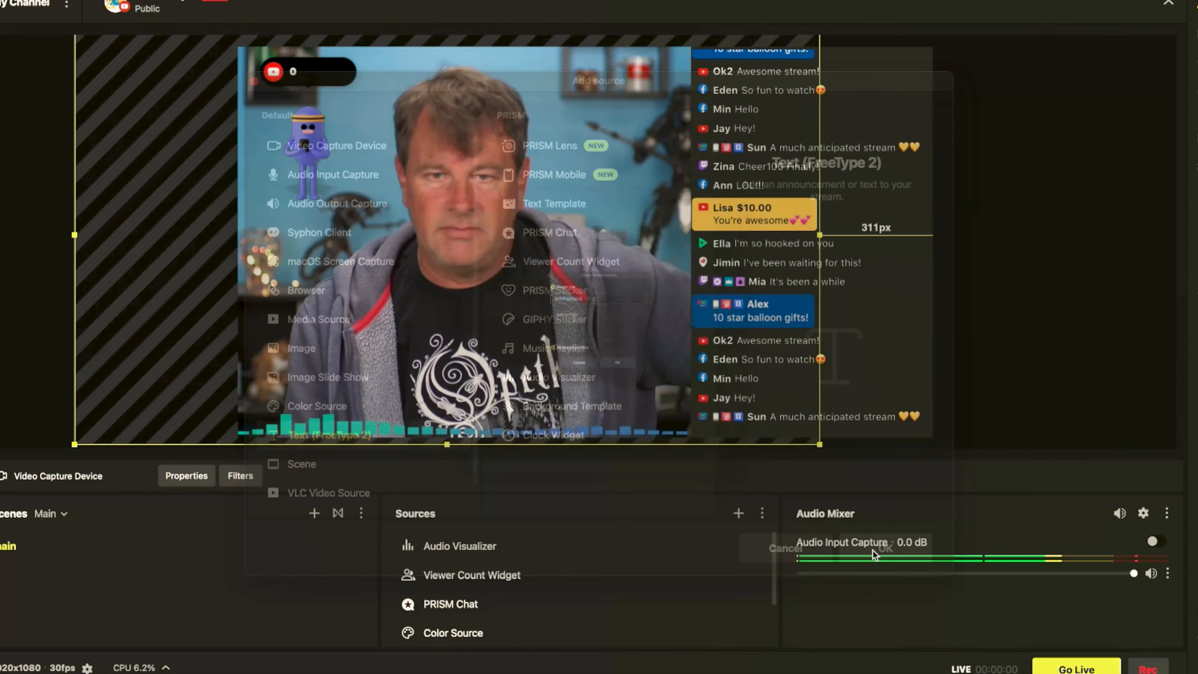
left_click(639, 437)
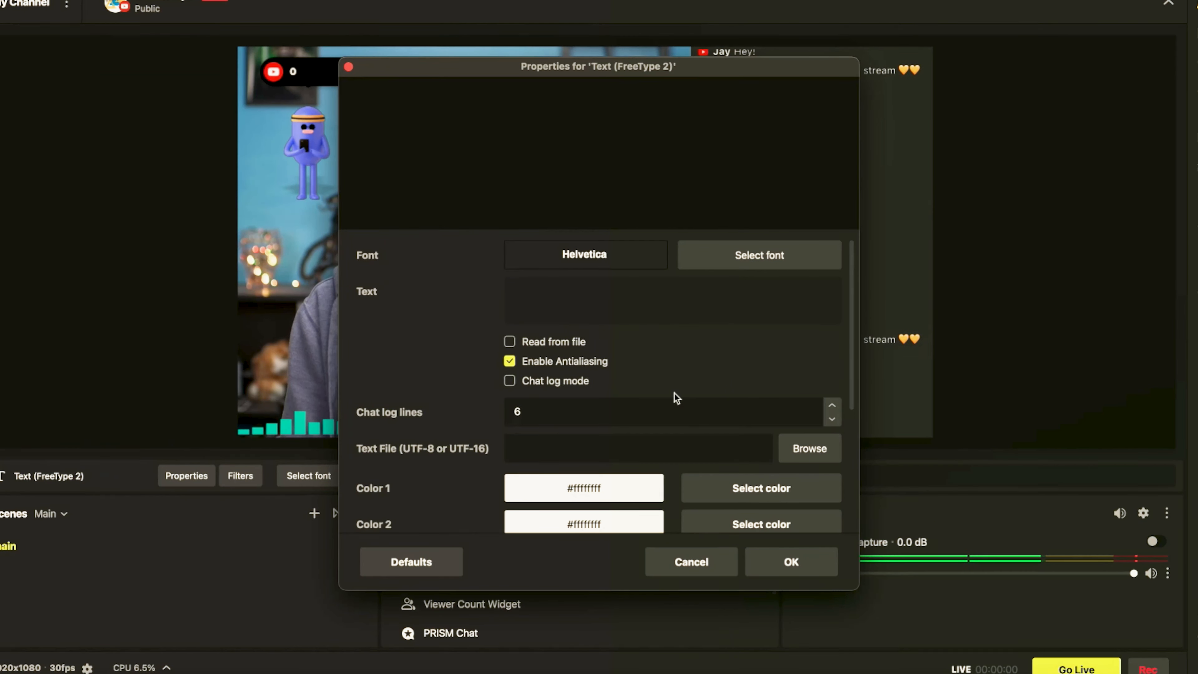
scroll(434, 339, "down", 5)
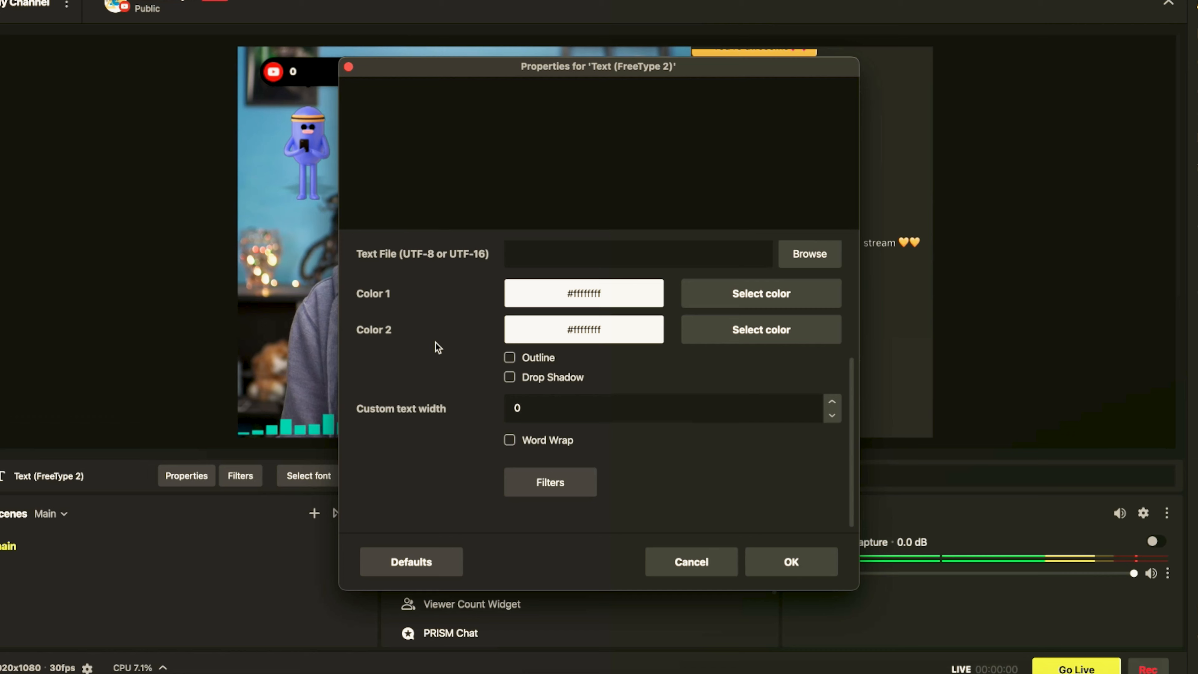
scroll(435, 342, "up", 5)
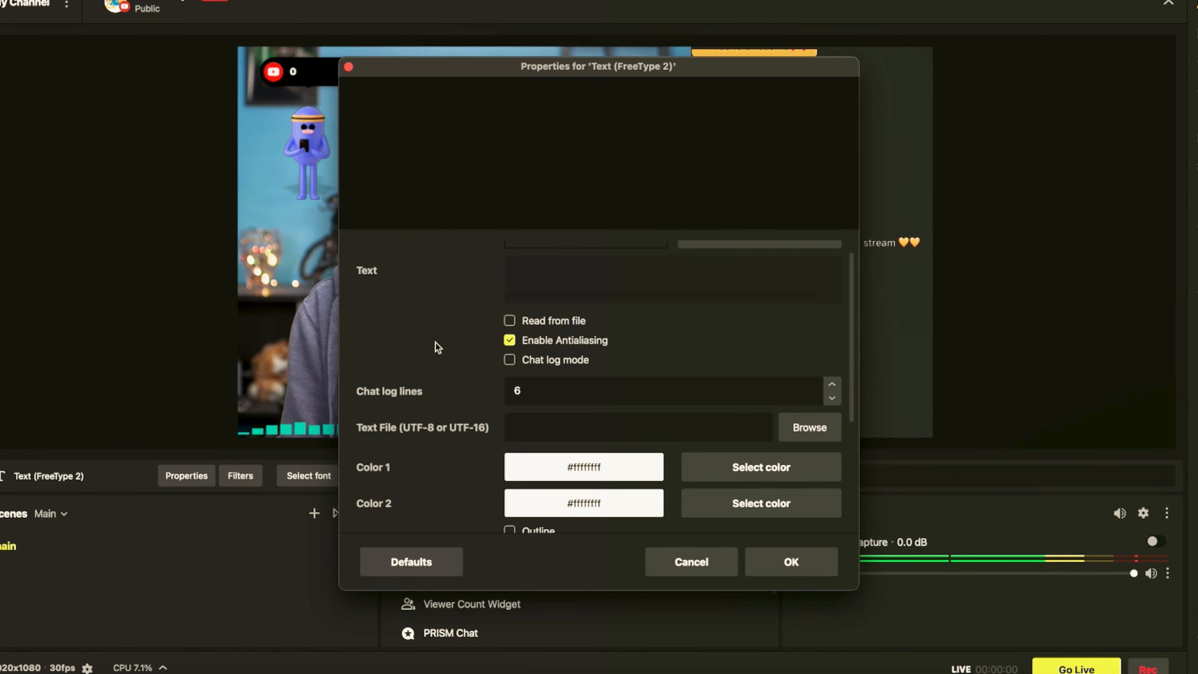
left_click(710, 571)
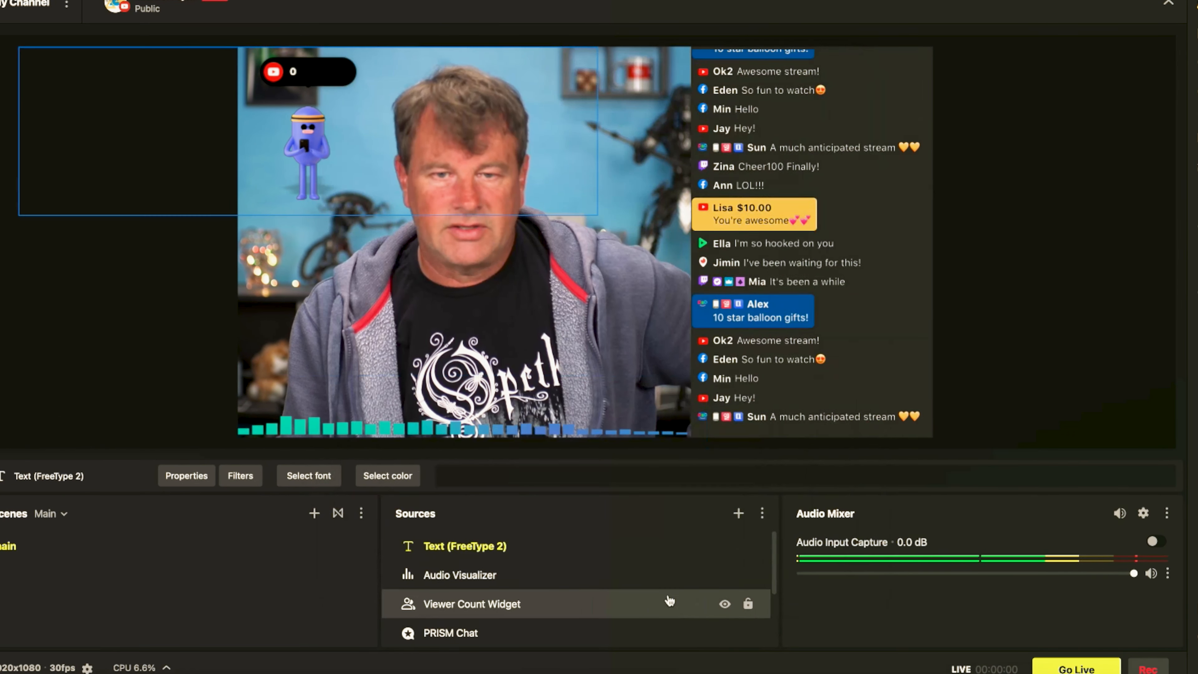
Delete the Text (FreeType 2) source from the main scene.
right_click(562, 556)
left_click(586, 543)
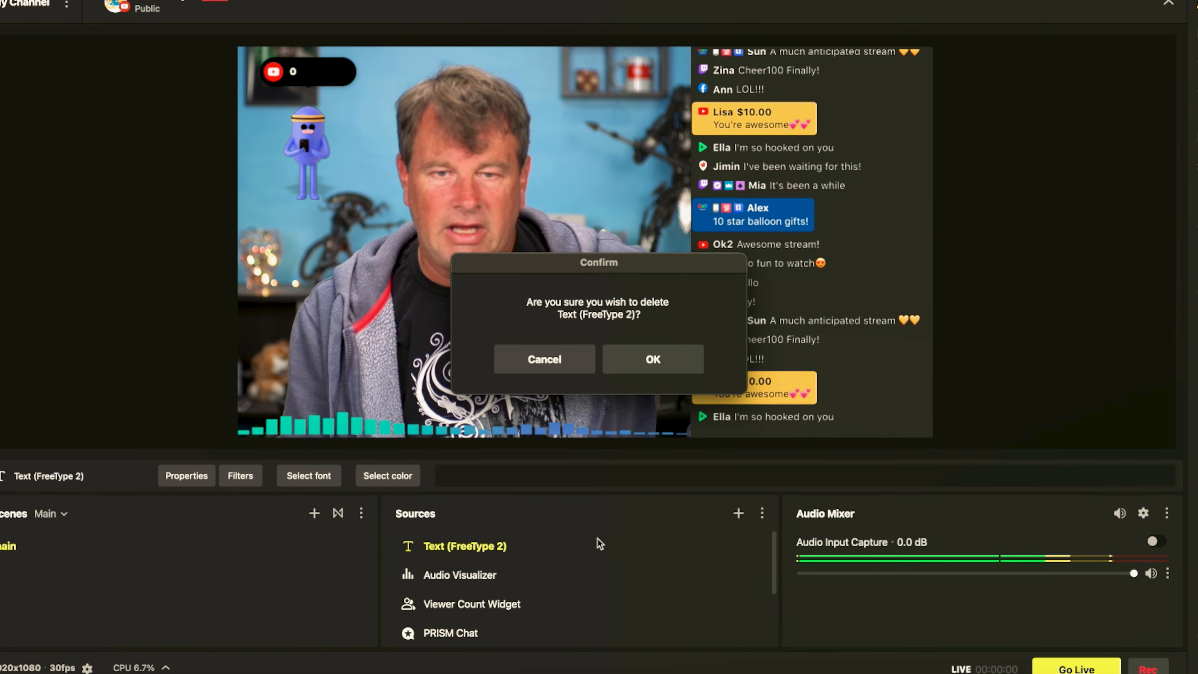
left_click(658, 357)
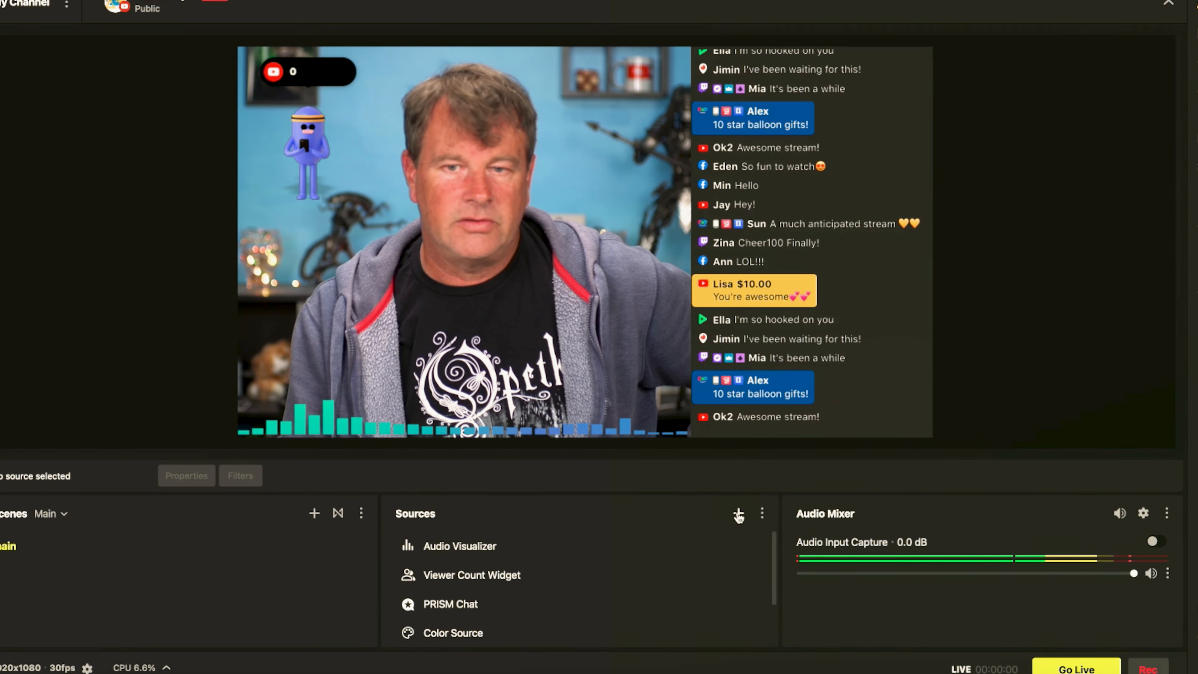
Add a new Text Template source with its default name and browse its title, screen saver, social and caption templates.
left_click(738, 513)
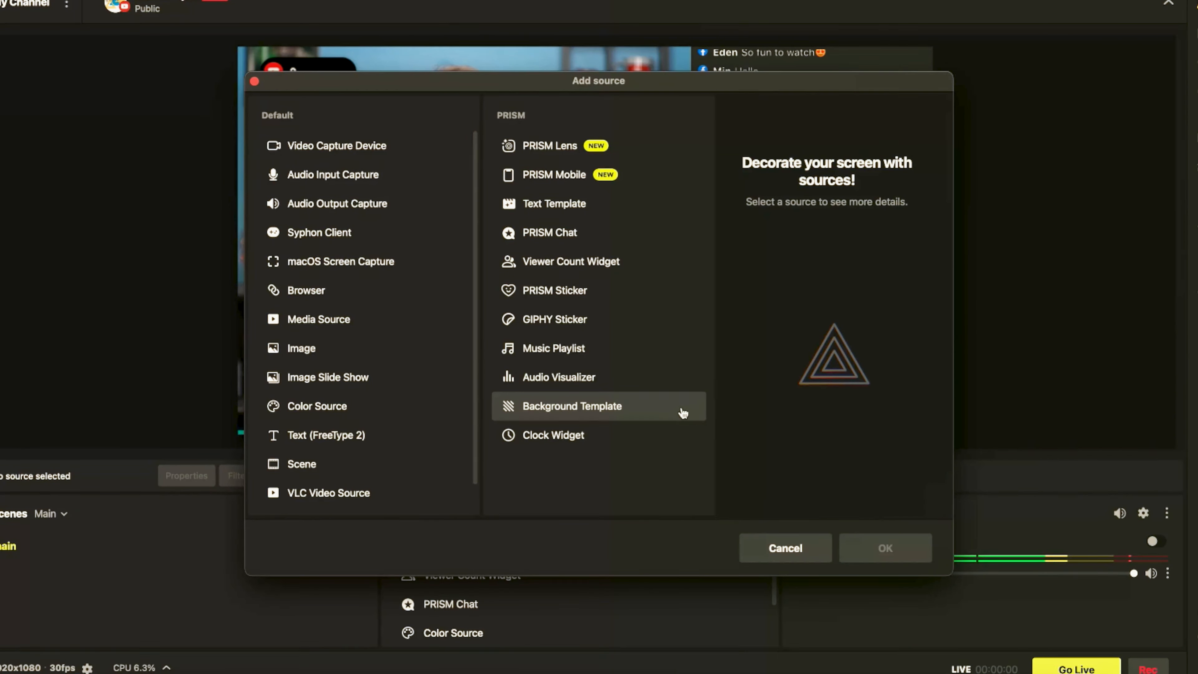
left_click(563, 212)
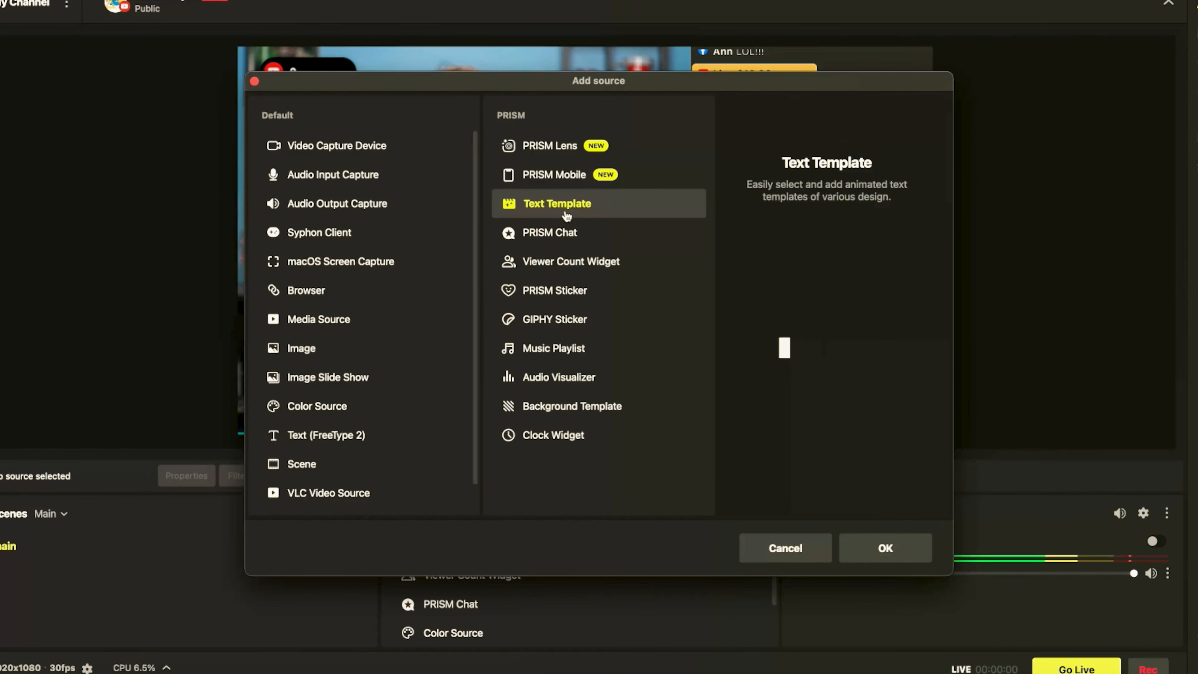
left_click(907, 552)
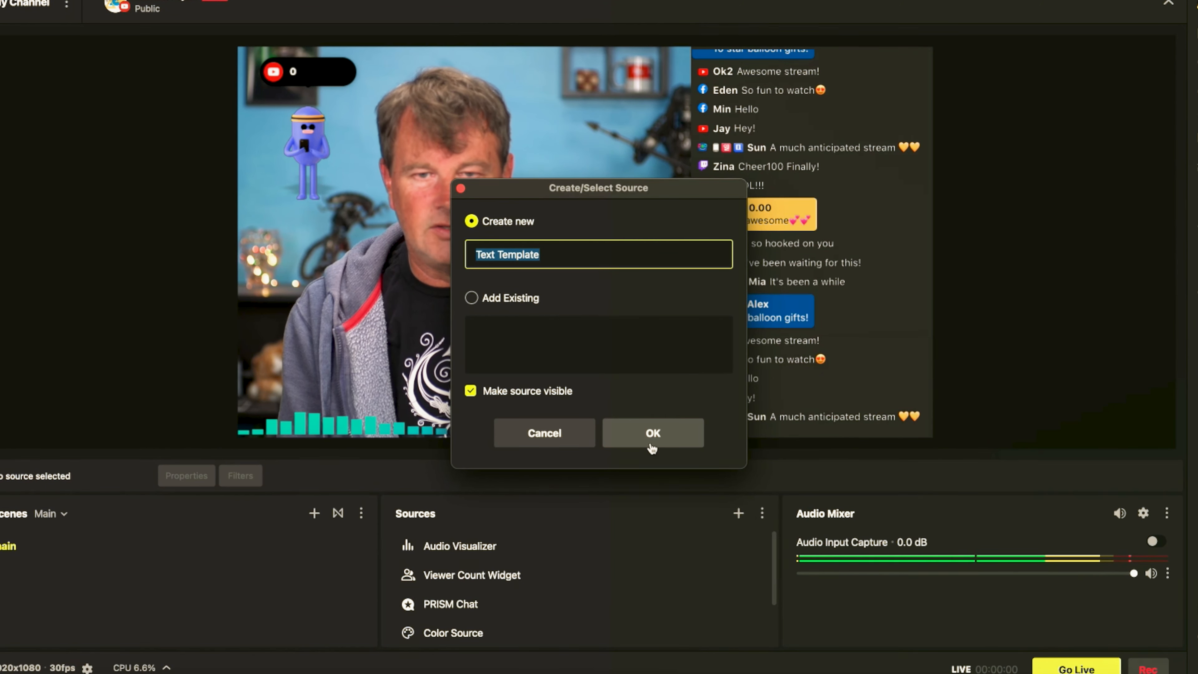
left_click(623, 433)
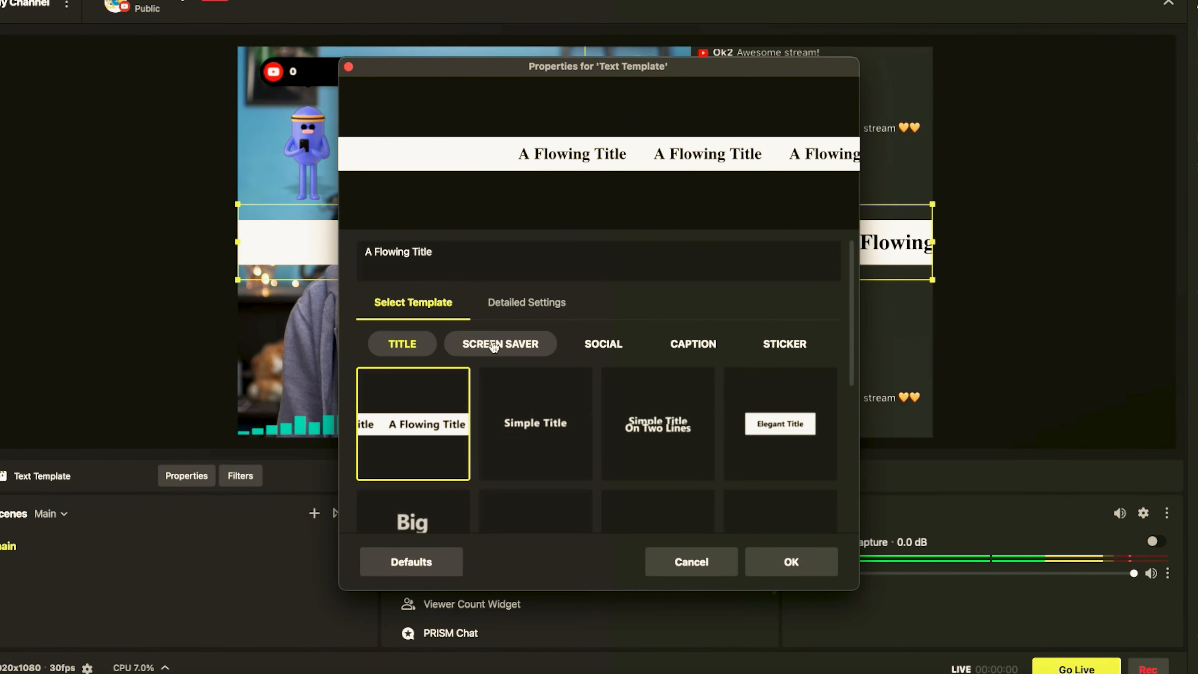
left_click(484, 345)
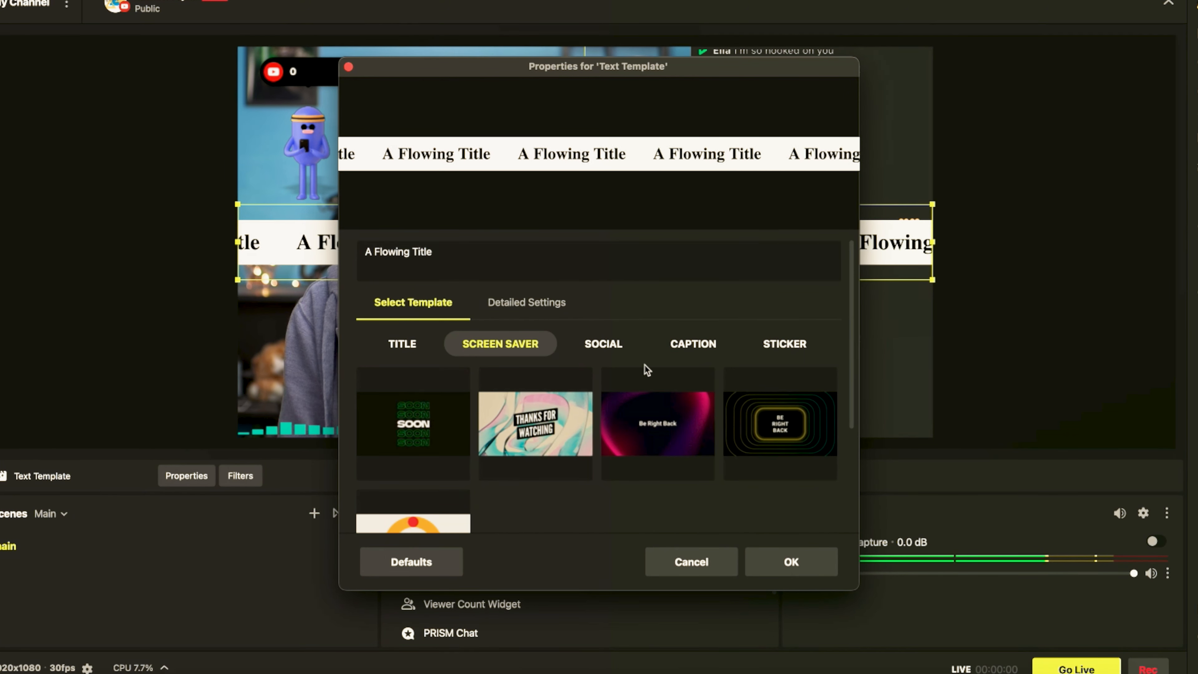
left_click(619, 354)
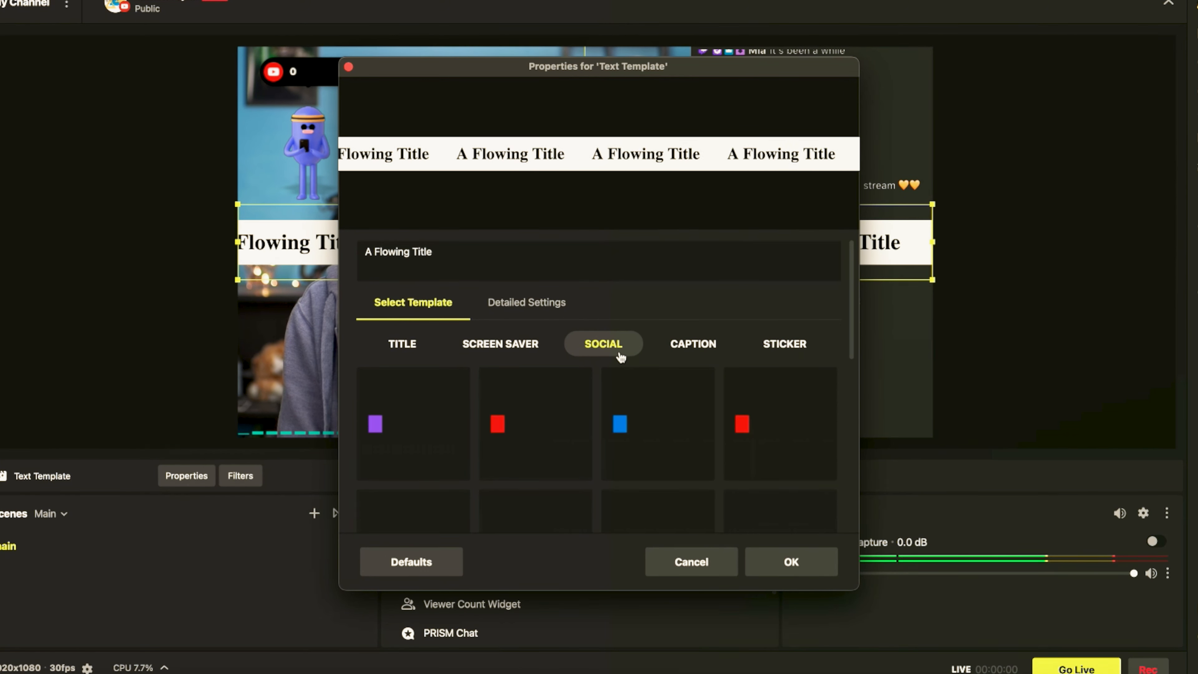
left_click(692, 349)
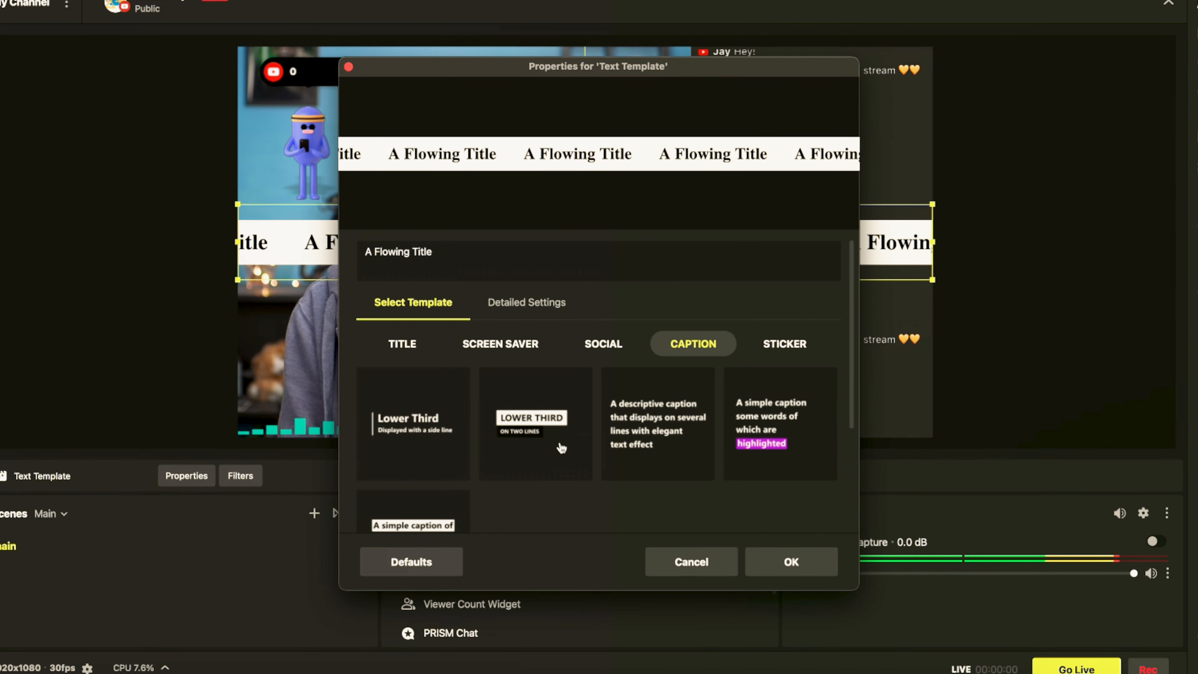
left_click(780, 347)
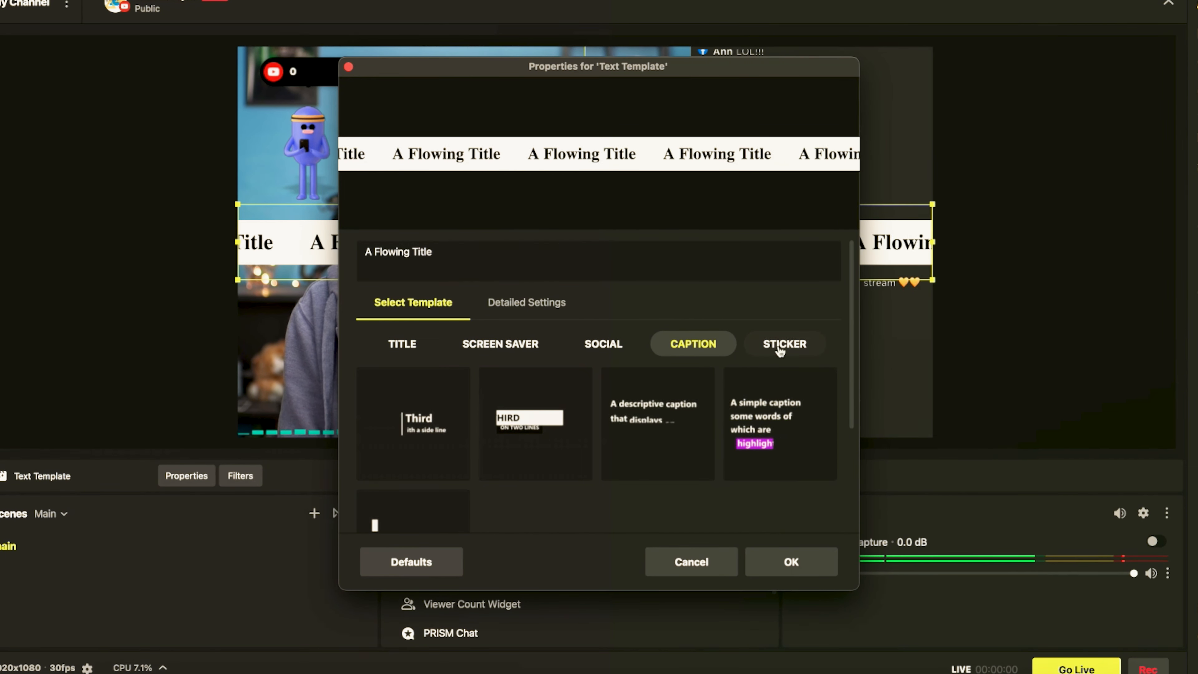
left_click(402, 347)
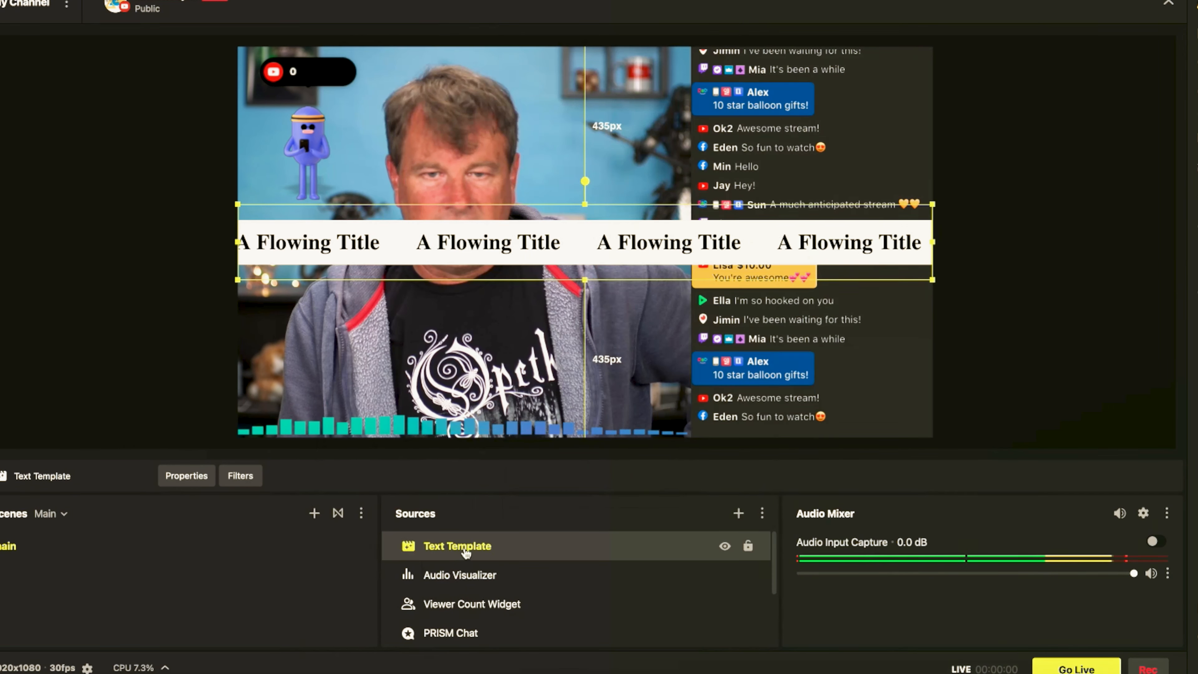
Delete the Text Template source from the main scene.
right_click(466, 548)
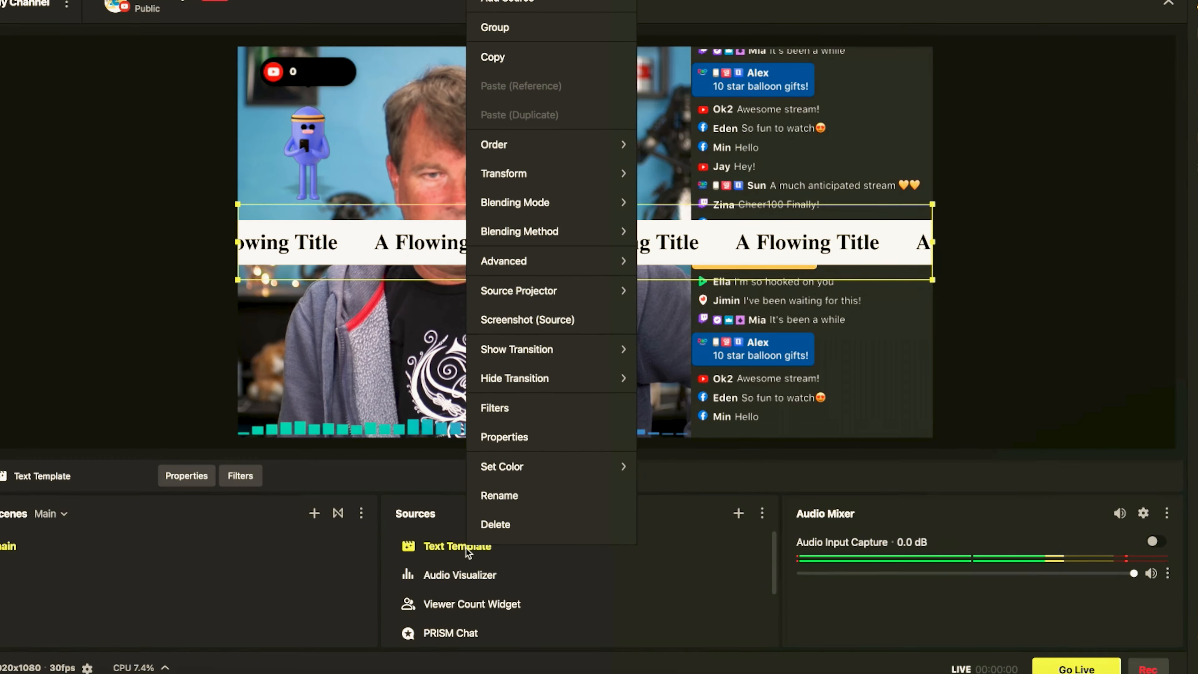
left_click(495, 524)
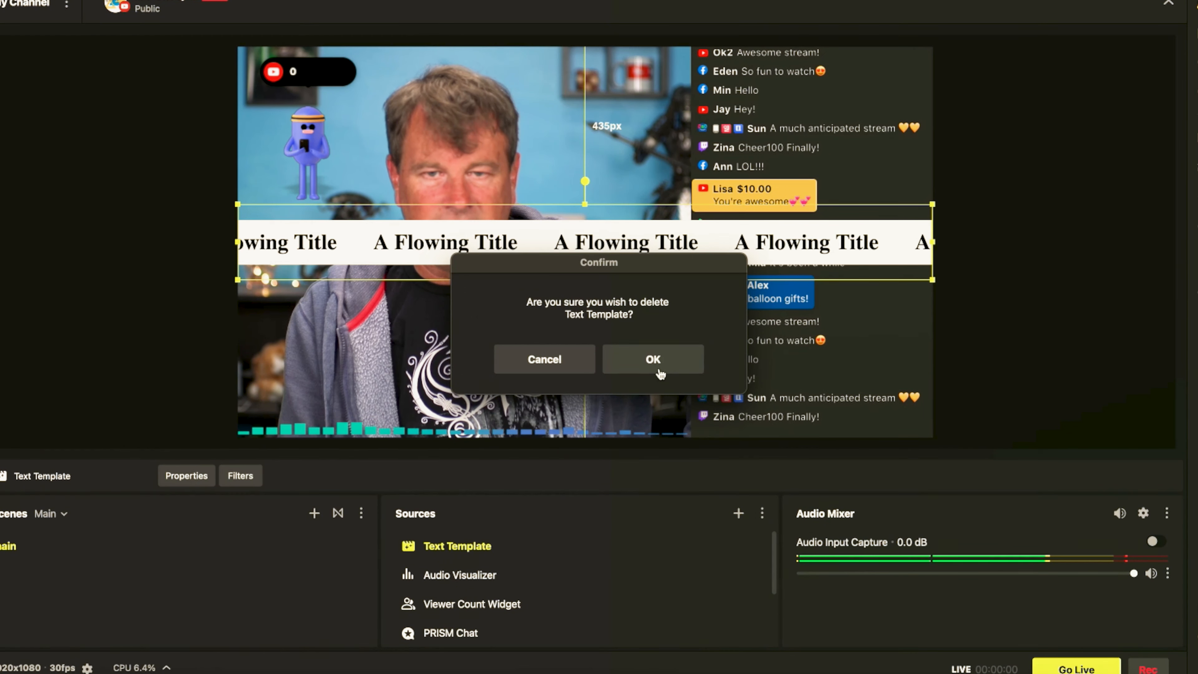
left_click(649, 356)
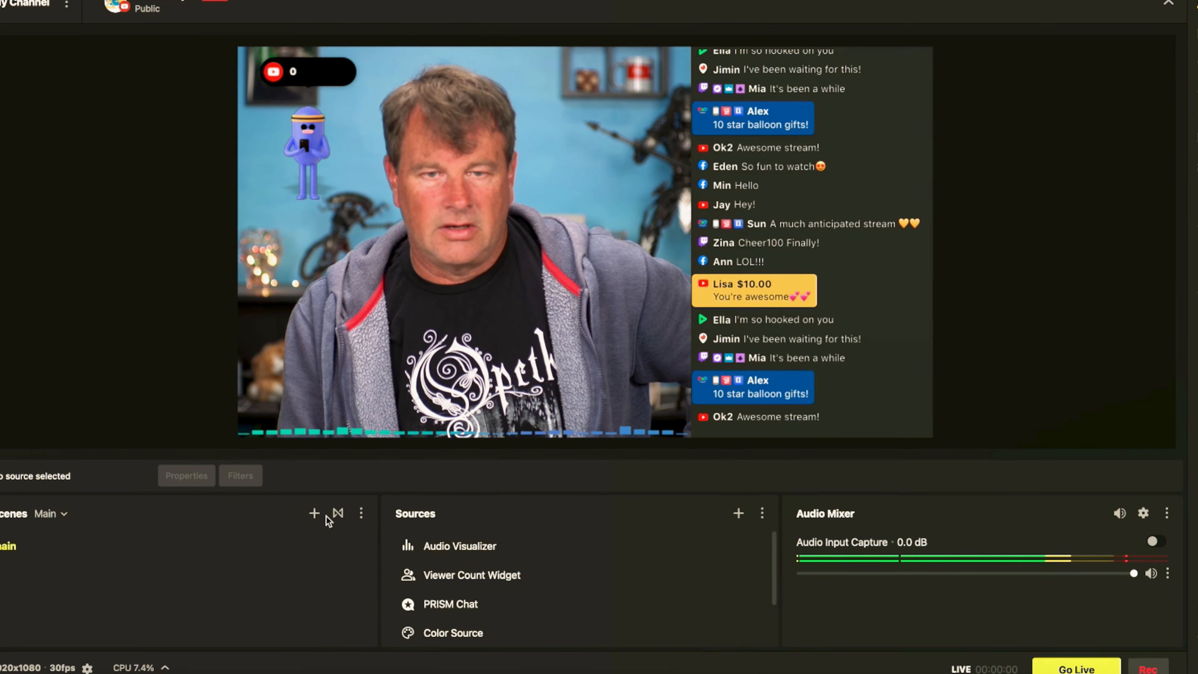
Add a new scene named Intro to the Main scene collection.
left_click(313, 513)
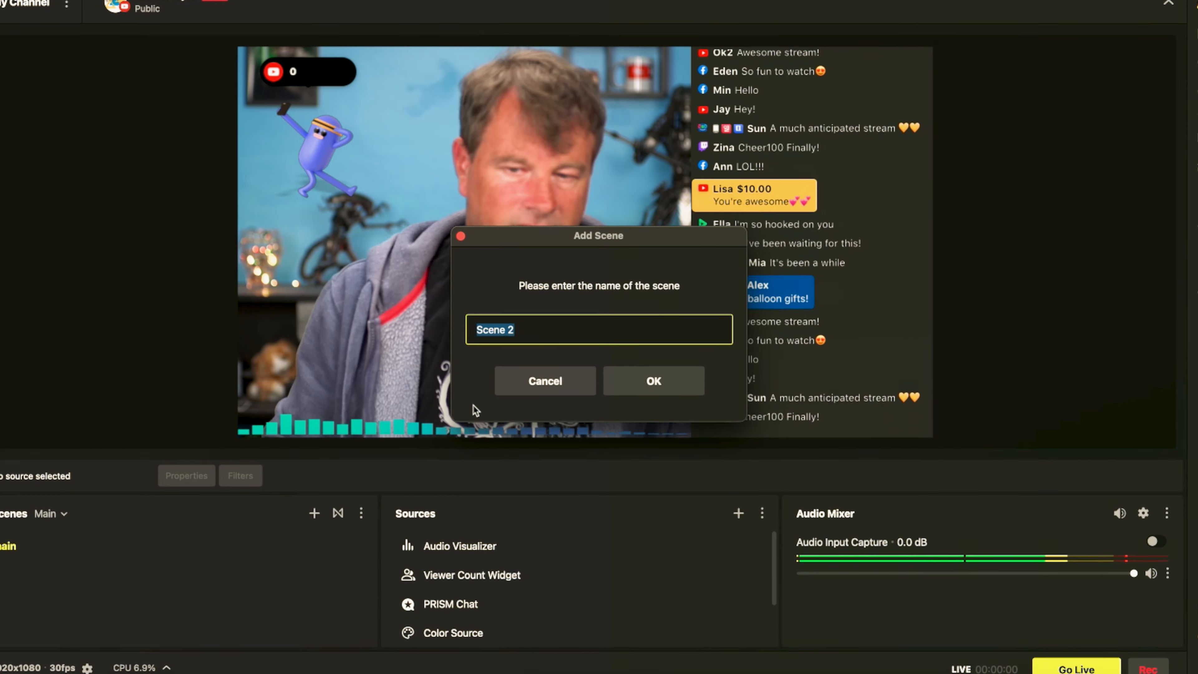
type("Intro")
left_click(646, 385)
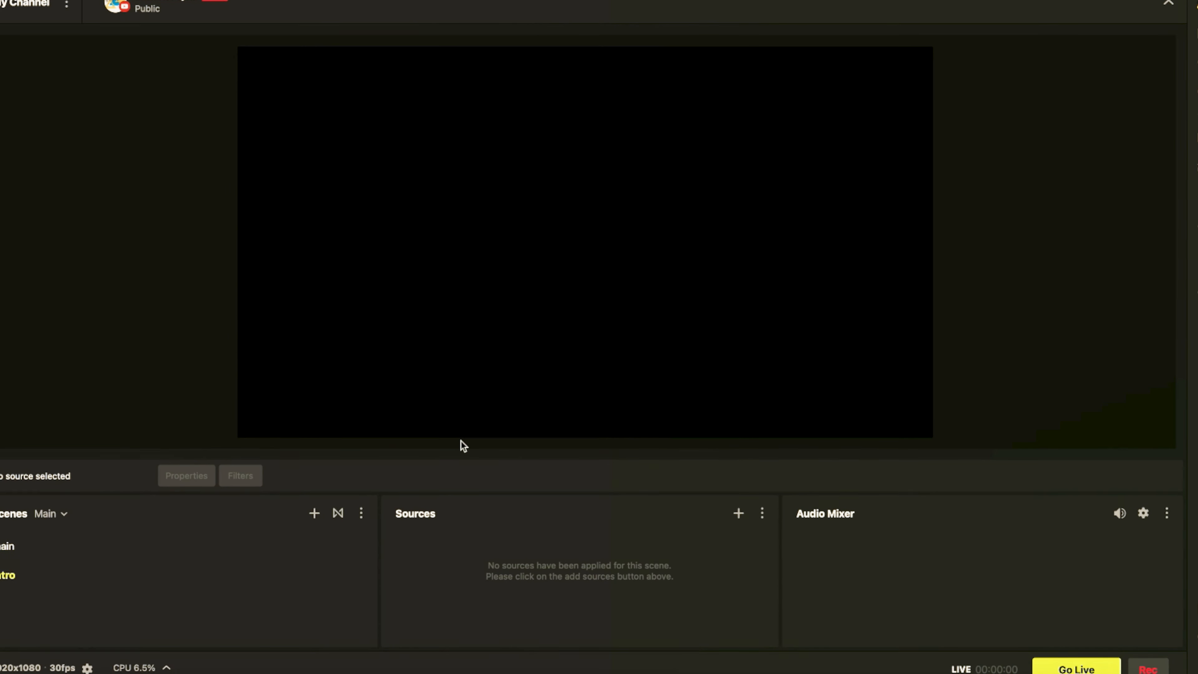
Add a new Text Template source with its default name to the Intro scene.
left_click(738, 513)
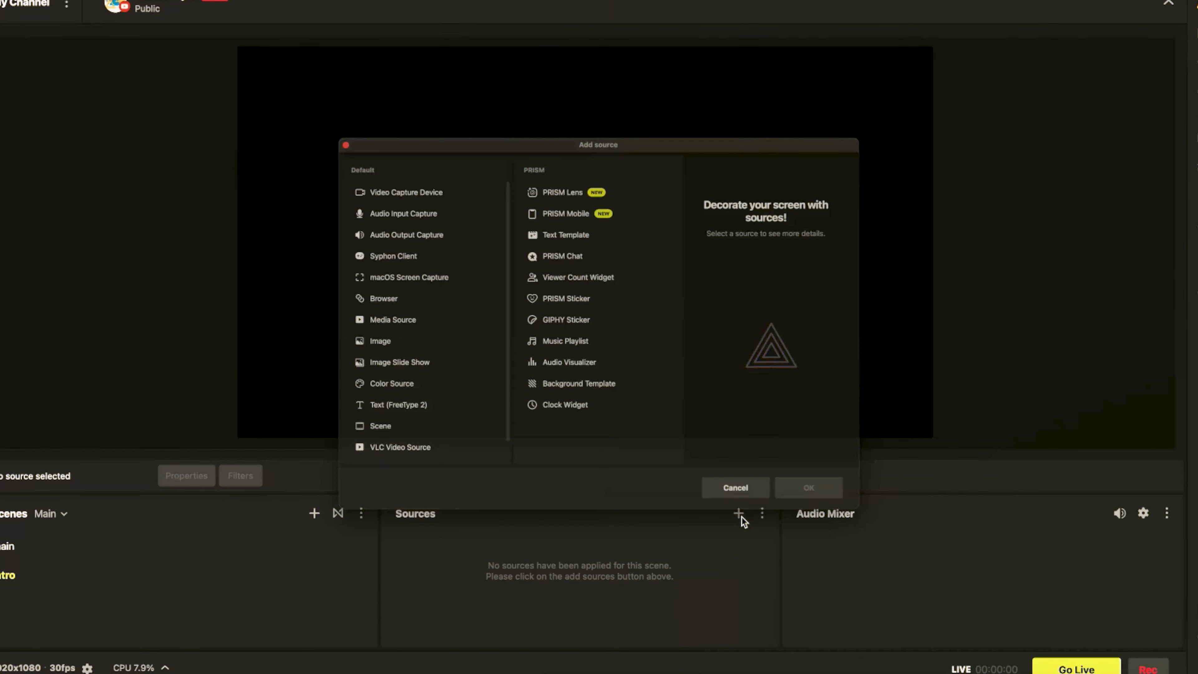
left_click(594, 208)
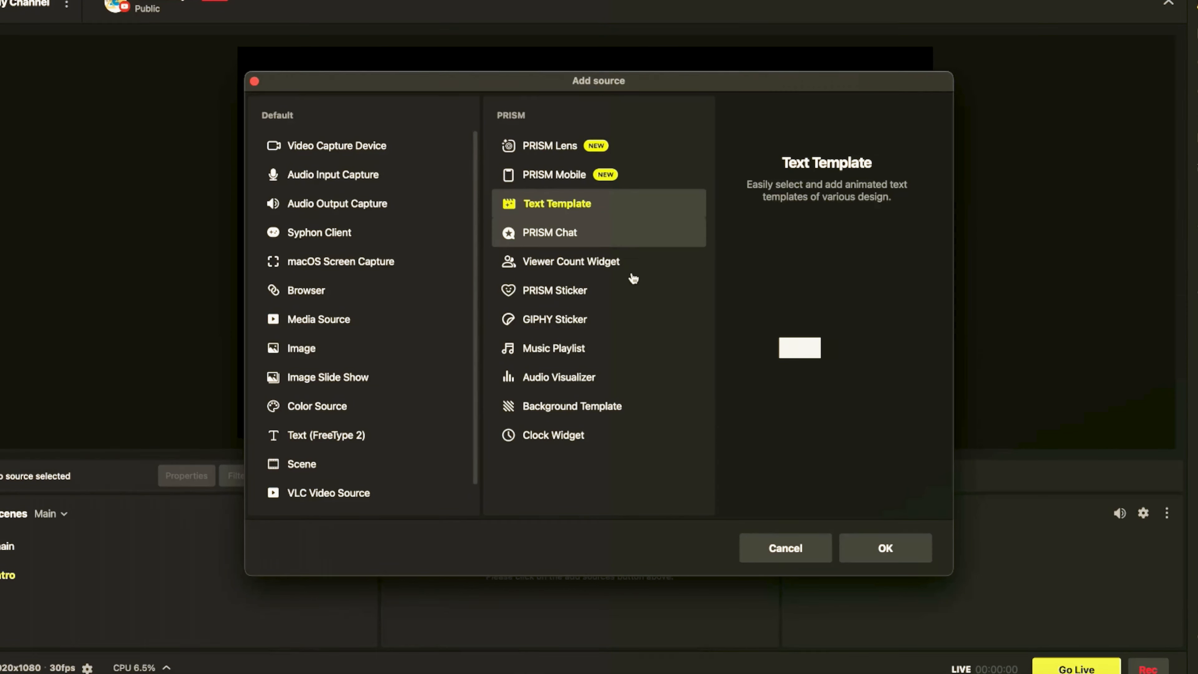
left_click(886, 547)
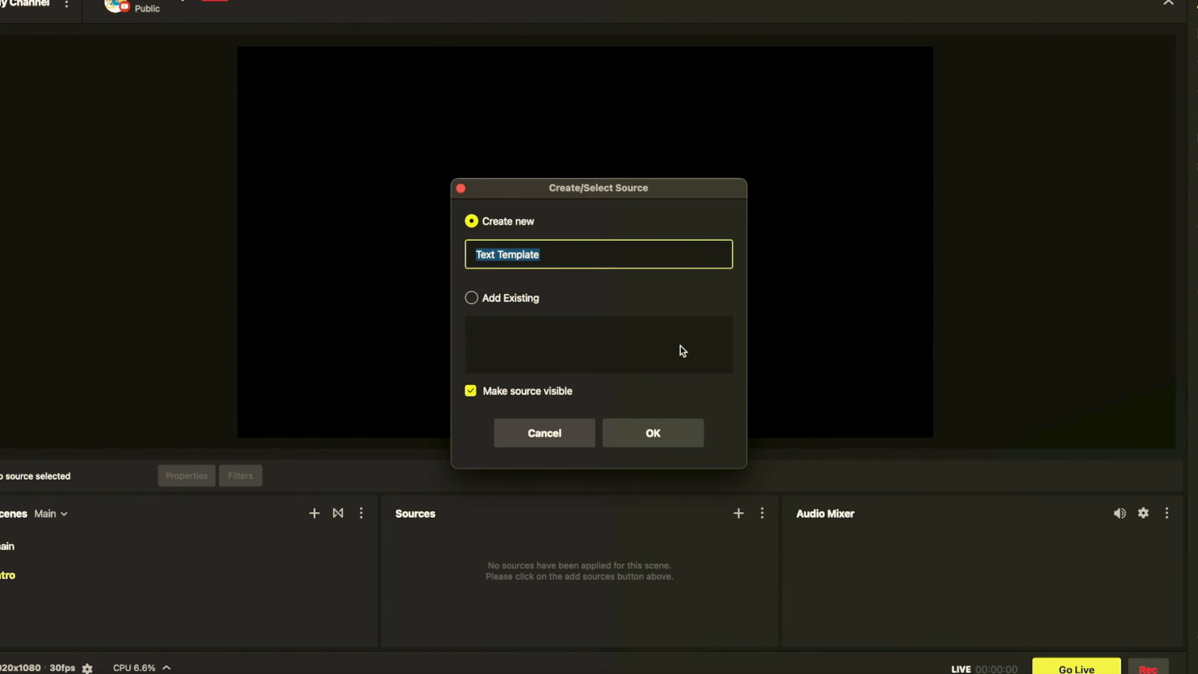
left_click(647, 439)
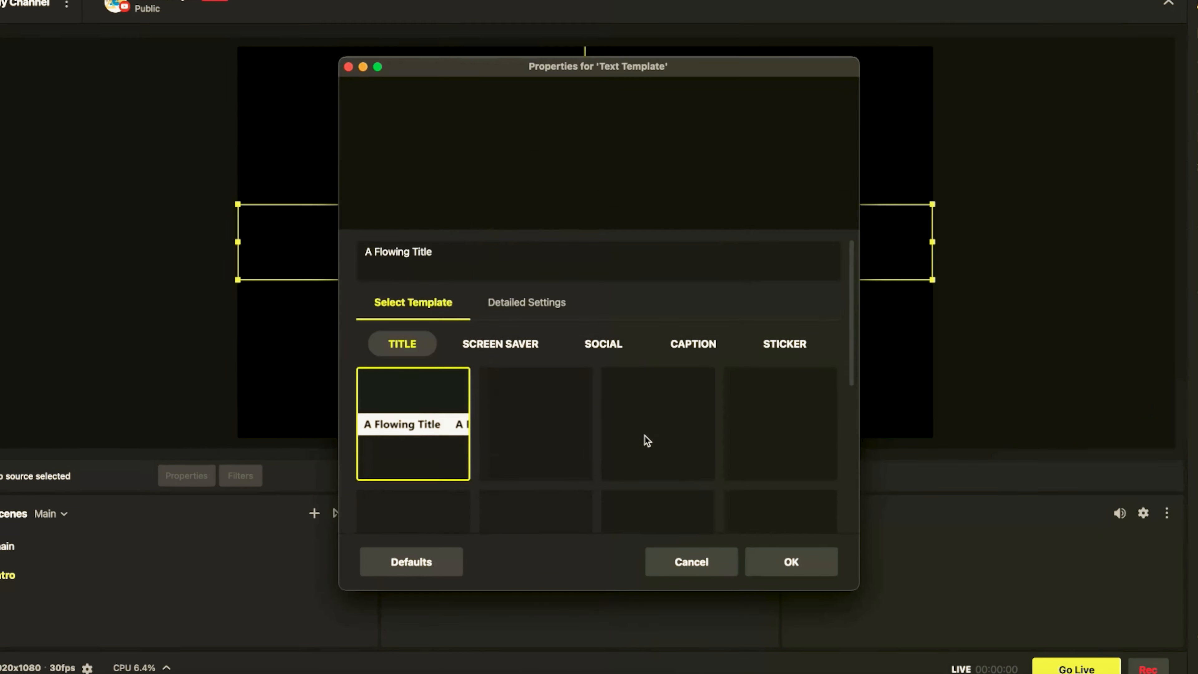
Try the screen saver text templates one after another and apply the "COMING BACK SOON" design with the orange ring.
left_click(508, 352)
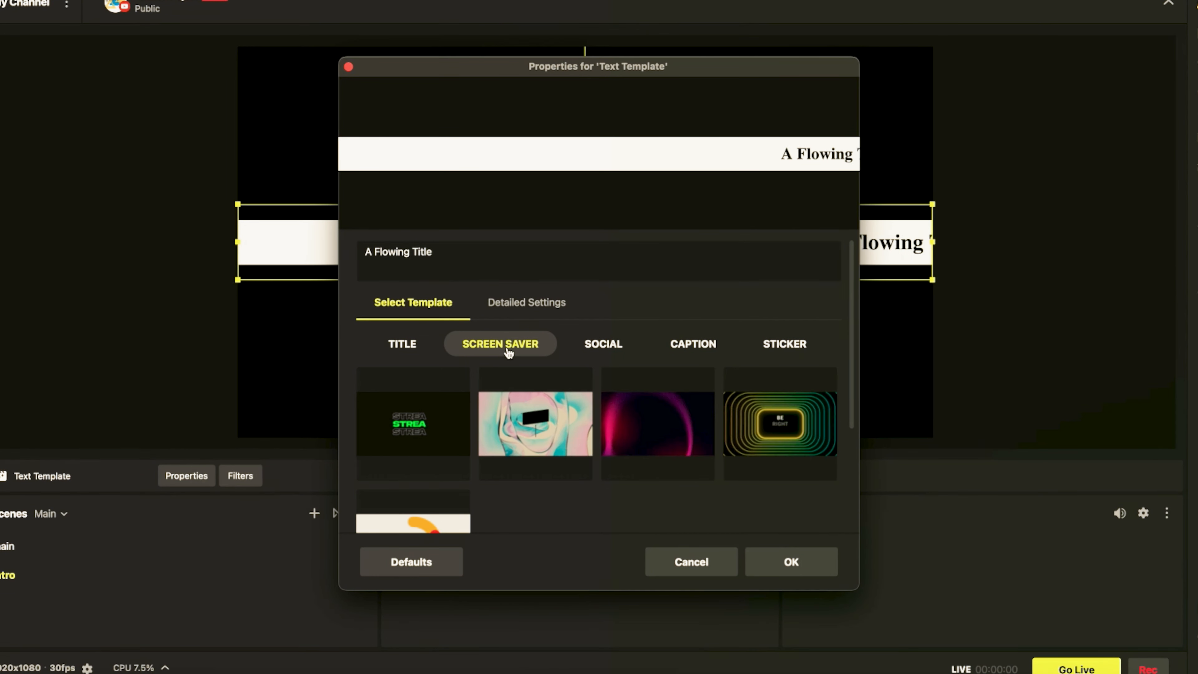
left_click(409, 449)
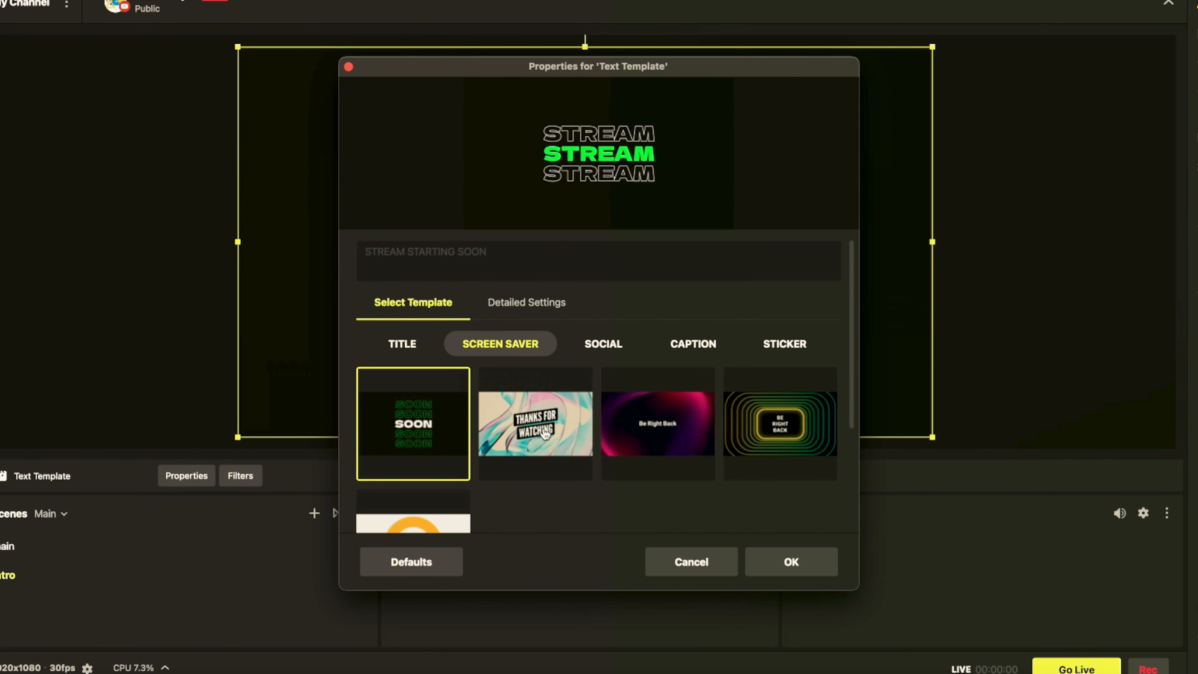
left_click(543, 433)
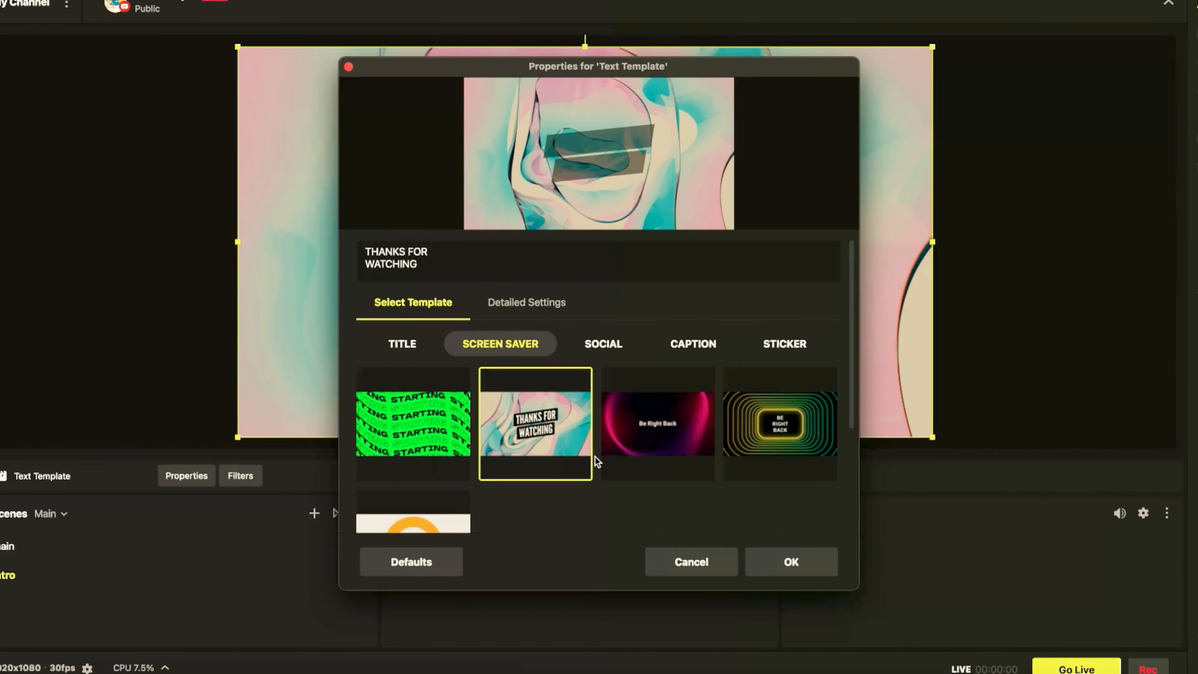
left_click(615, 467)
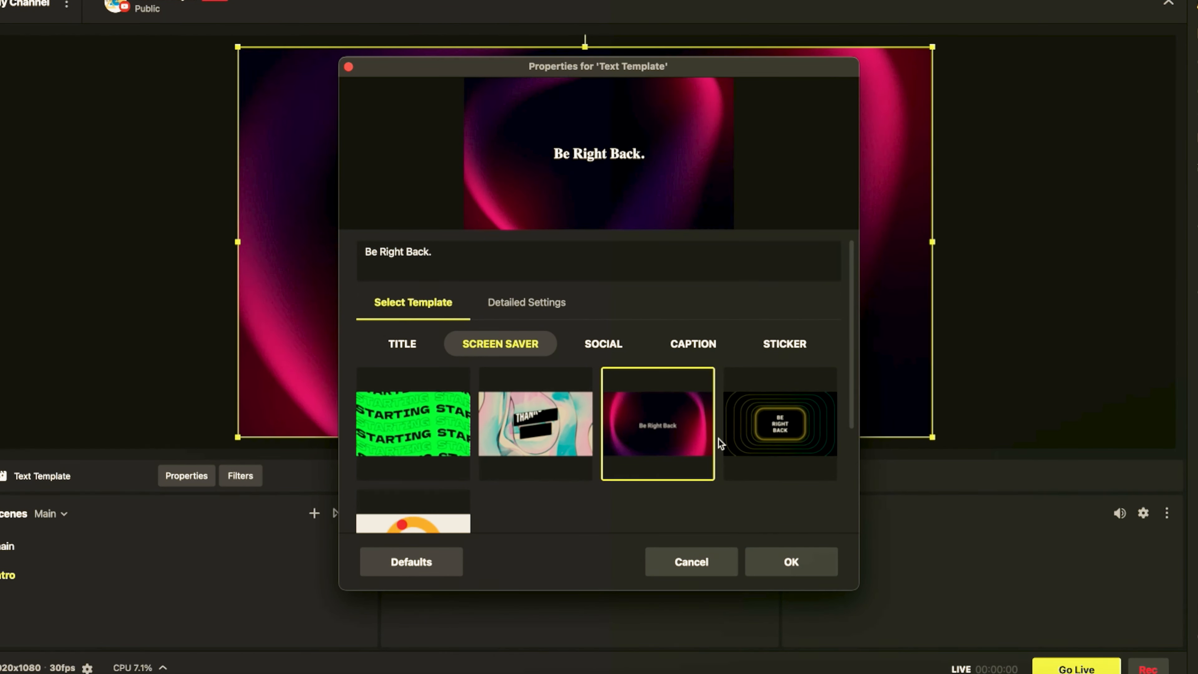
left_click(768, 444)
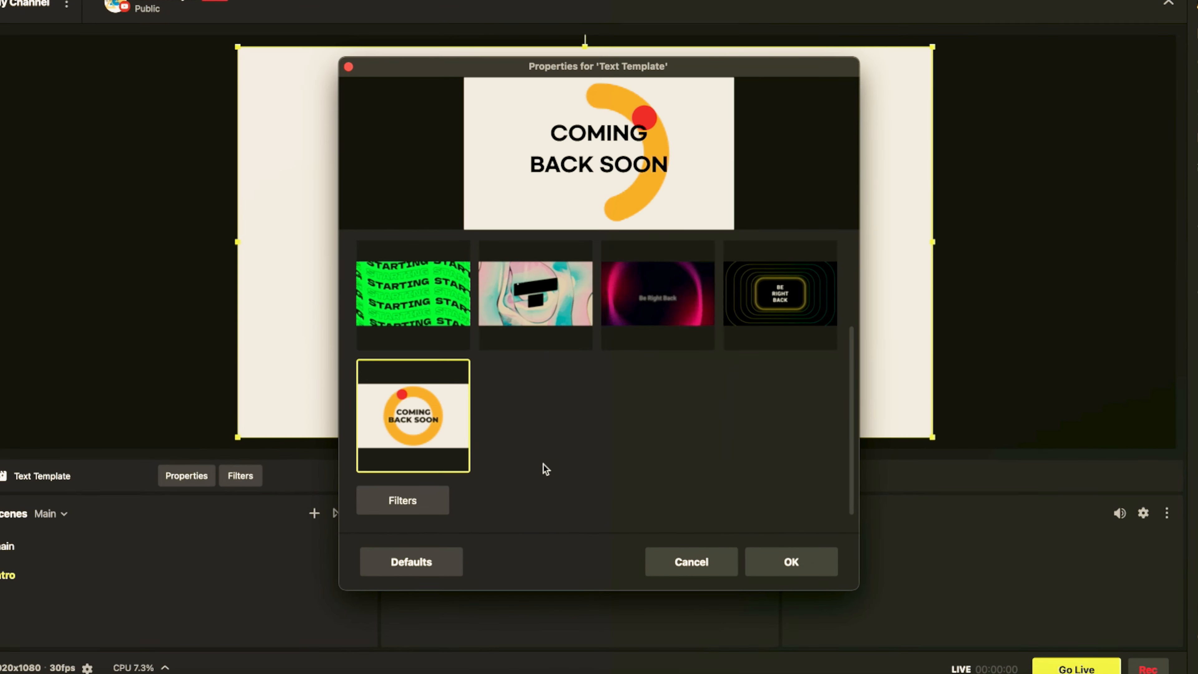
scroll(543, 461, "up", 5)
scroll(544, 461, "down", 5)
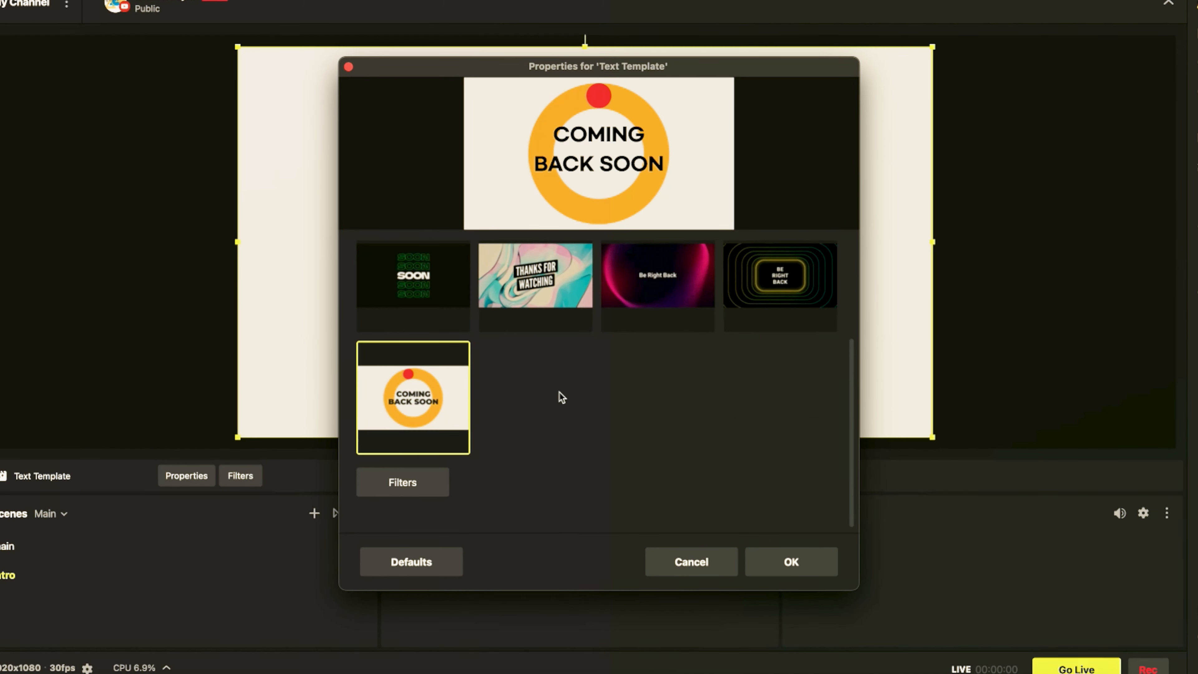
scroll(560, 392, "up", 5)
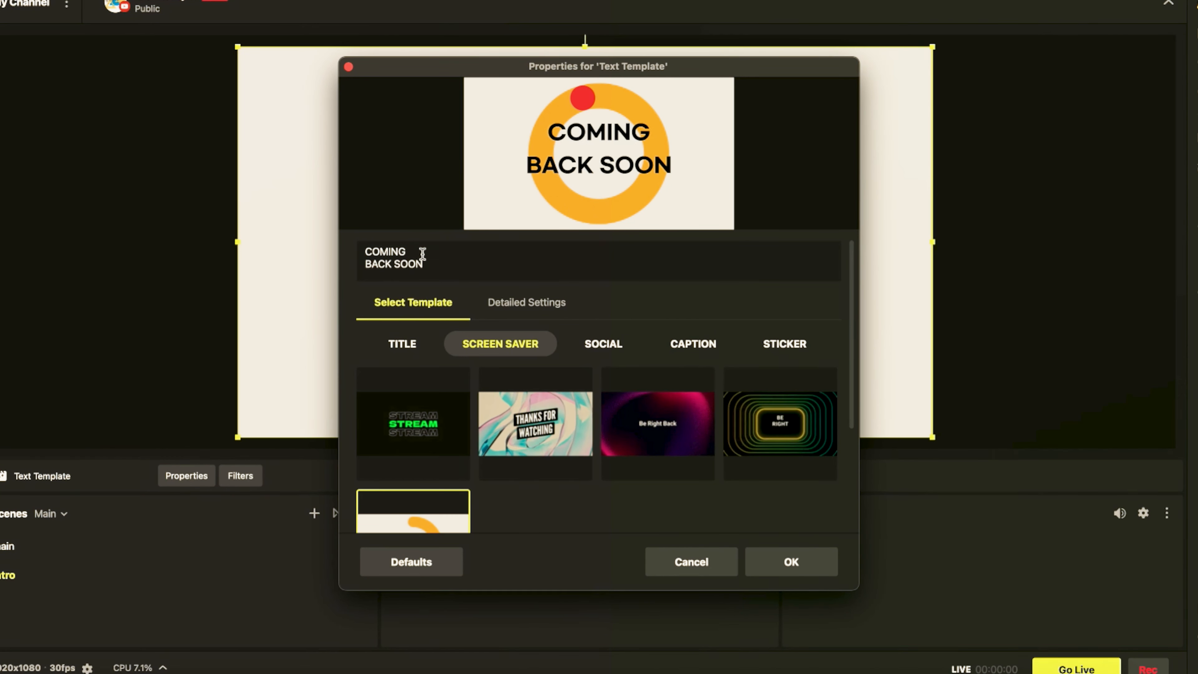
Change the template's second text line to SOON so it reads "COMING SOON", and accept the source properties.
left_click_drag(451, 251, 342, 254)
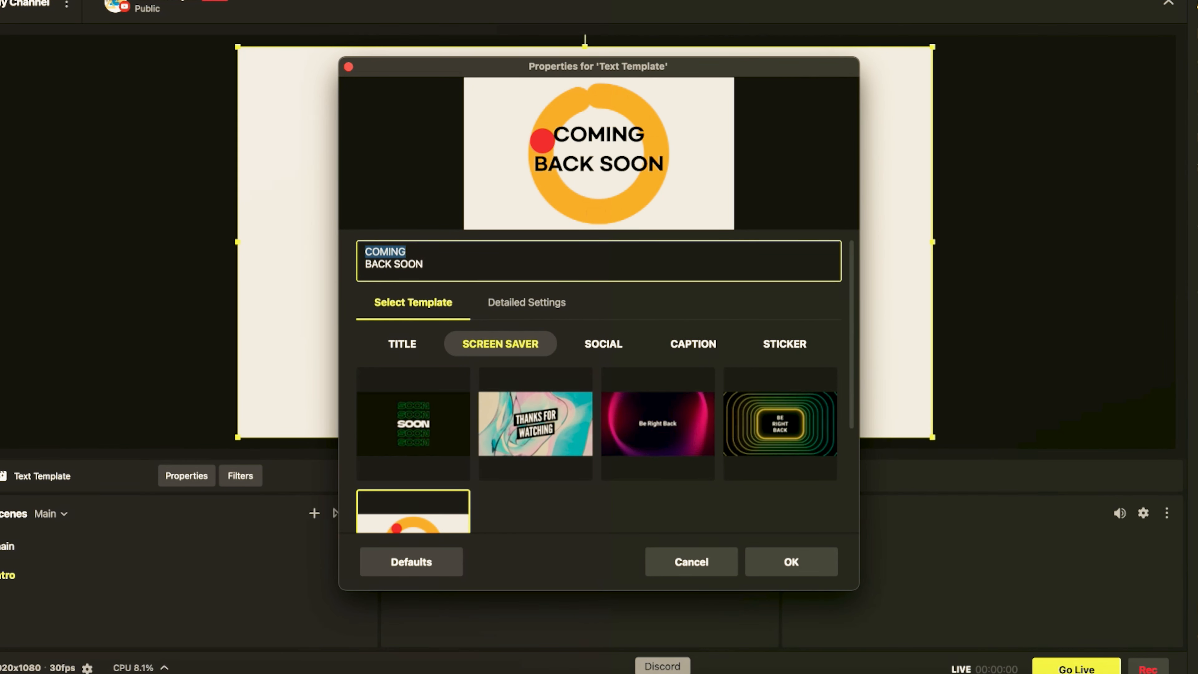
left_click_drag(448, 265, 323, 266)
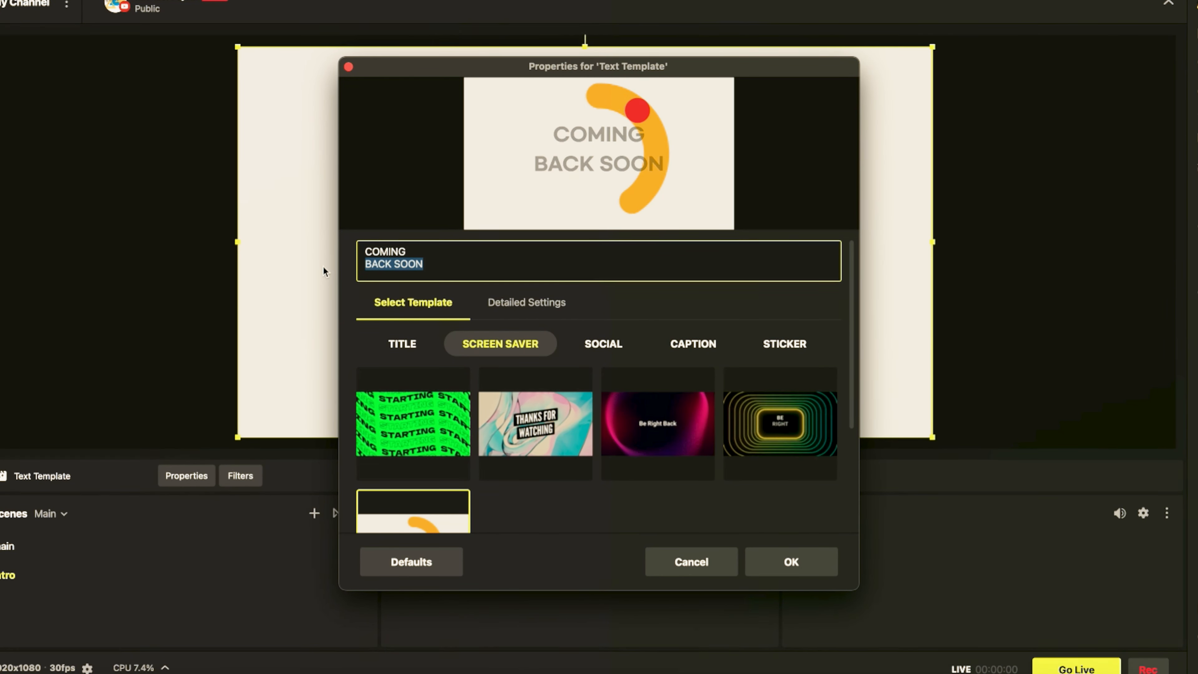
type("SOON")
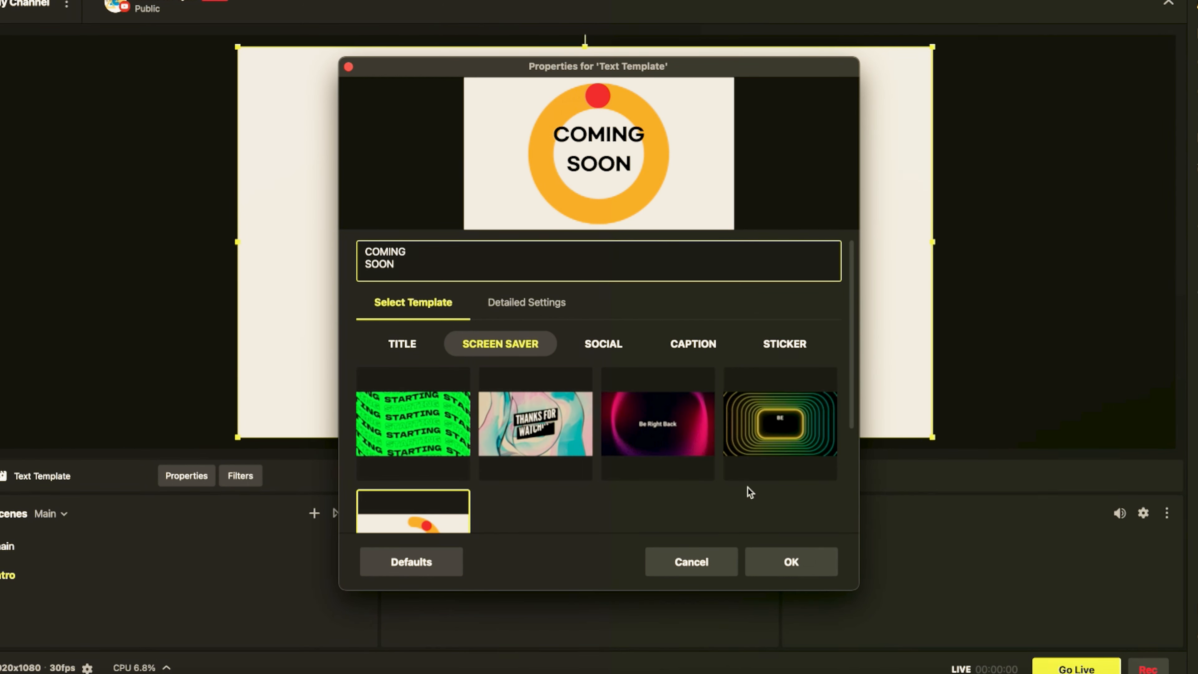
left_click(791, 562)
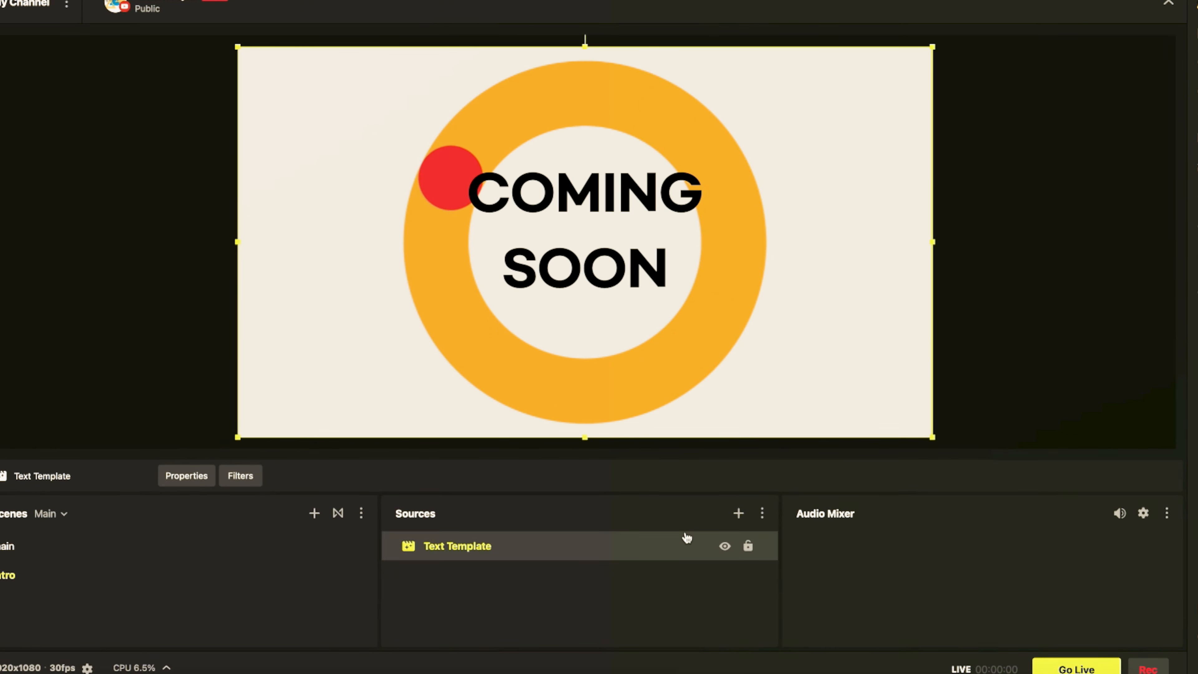
Add a new Media Source with its default name to the Intro scene.
left_click(739, 515)
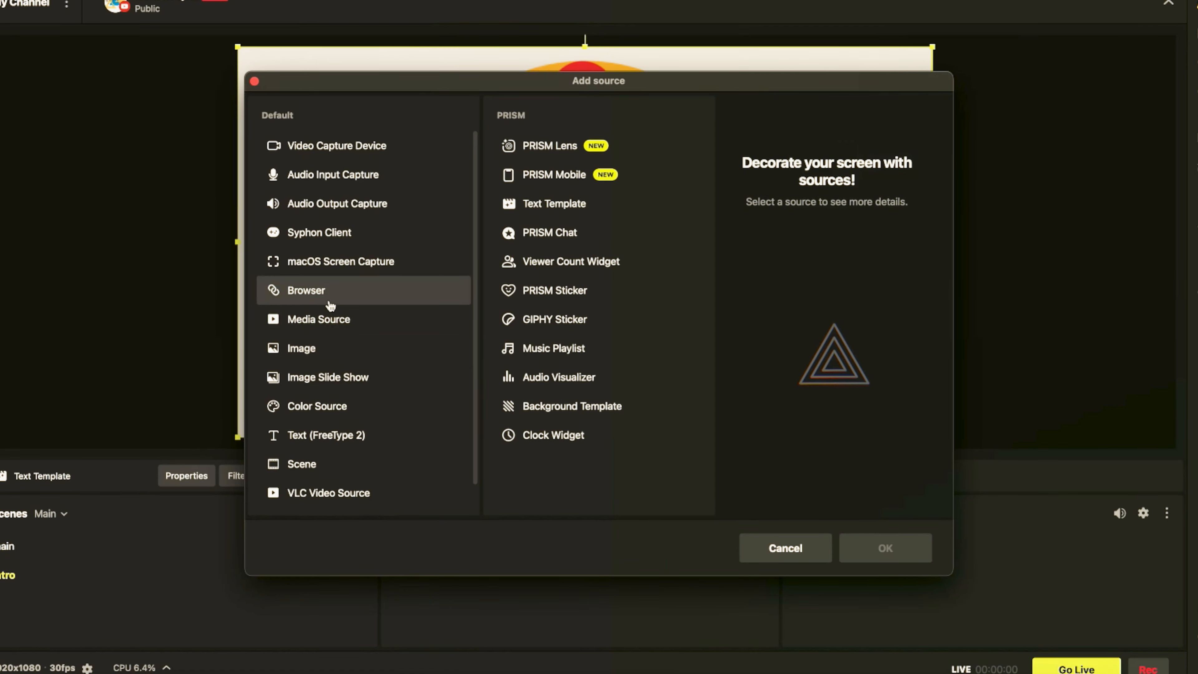
left_click(340, 327)
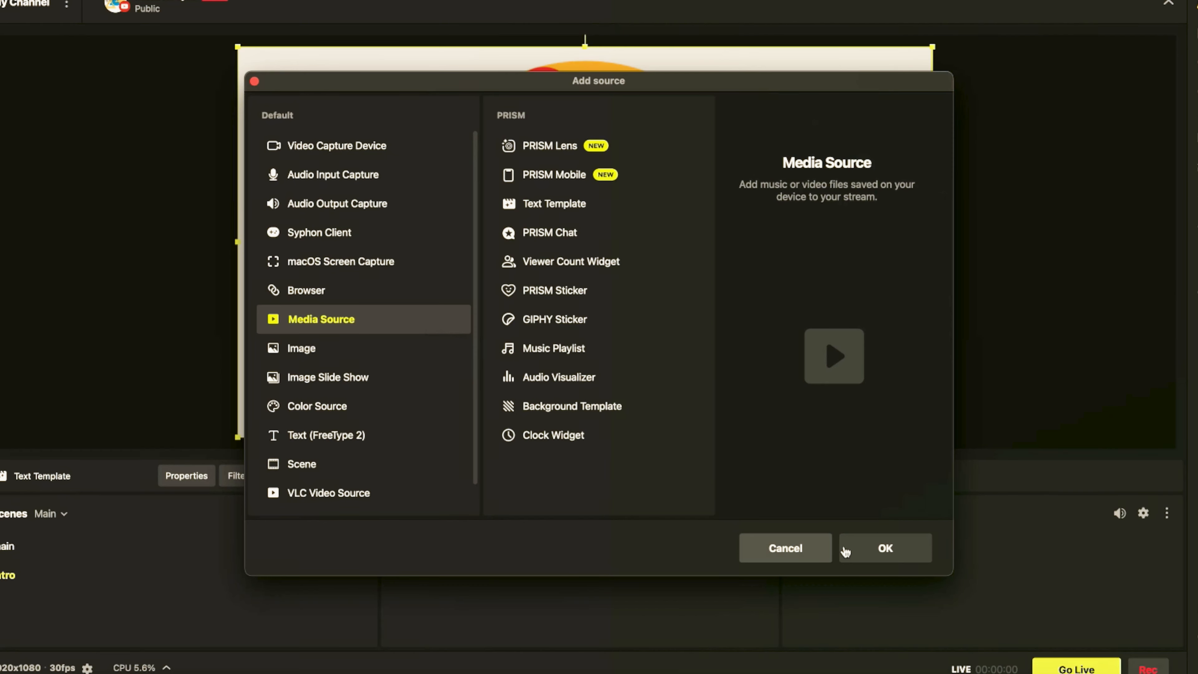
left_click(868, 547)
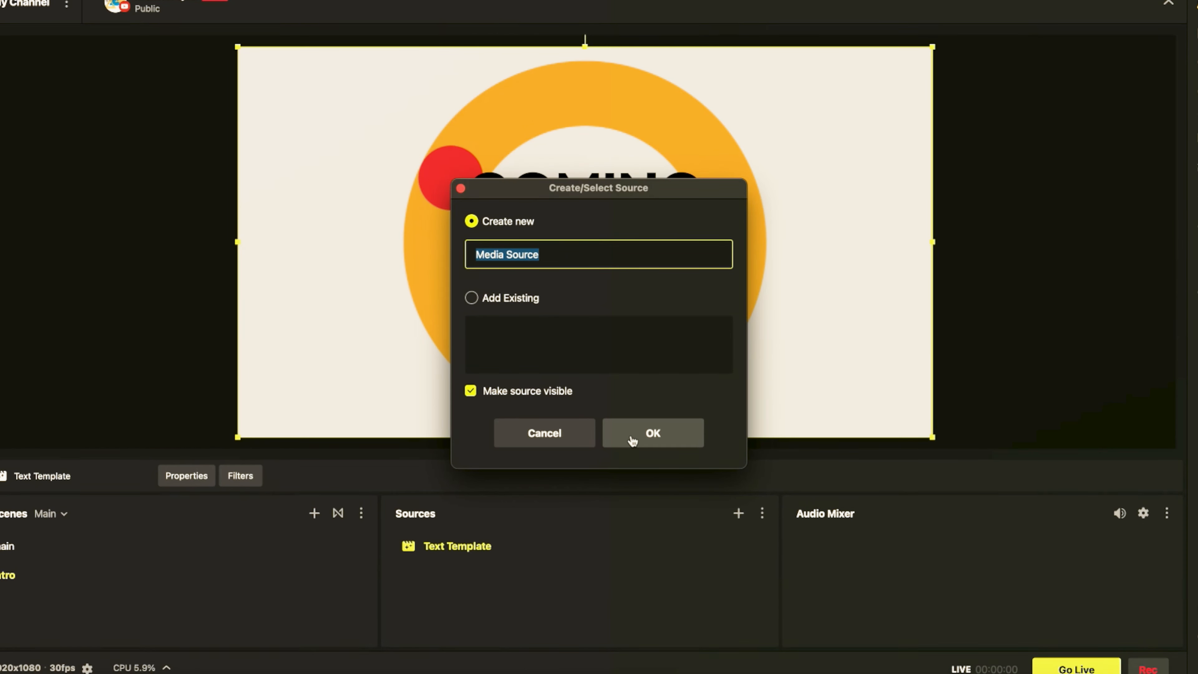
left_click(634, 436)
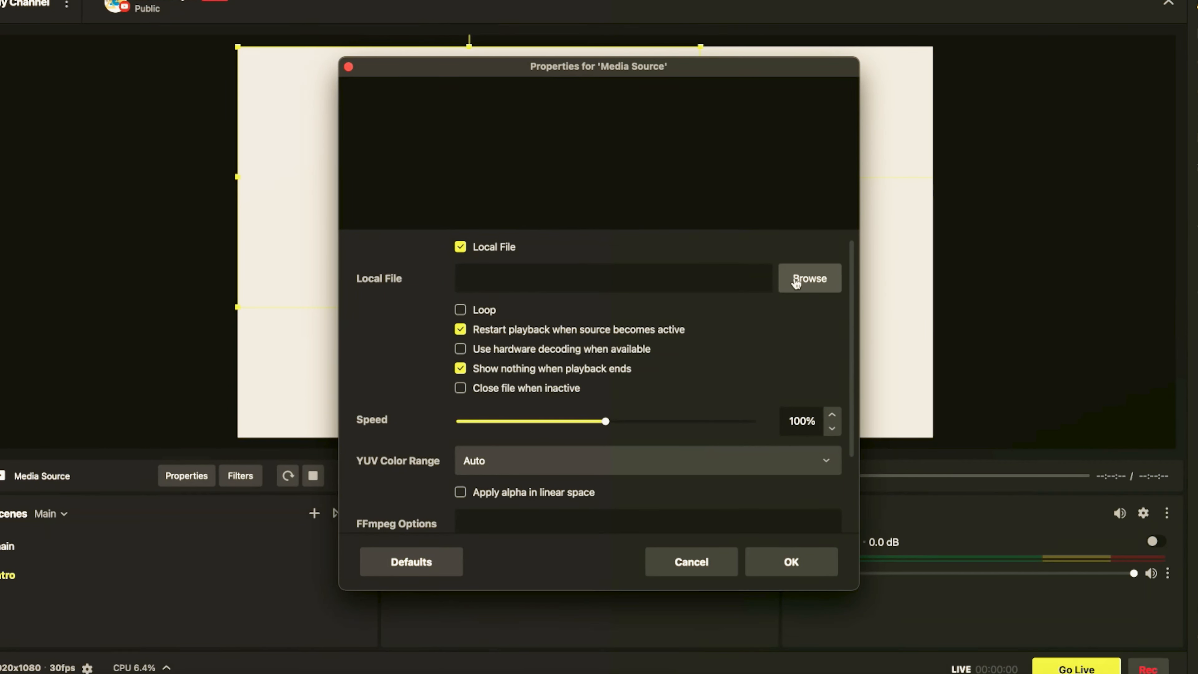
Browse the Downloads folder for a local media file, then cancel the file selection and the source properties.
left_click(794, 279)
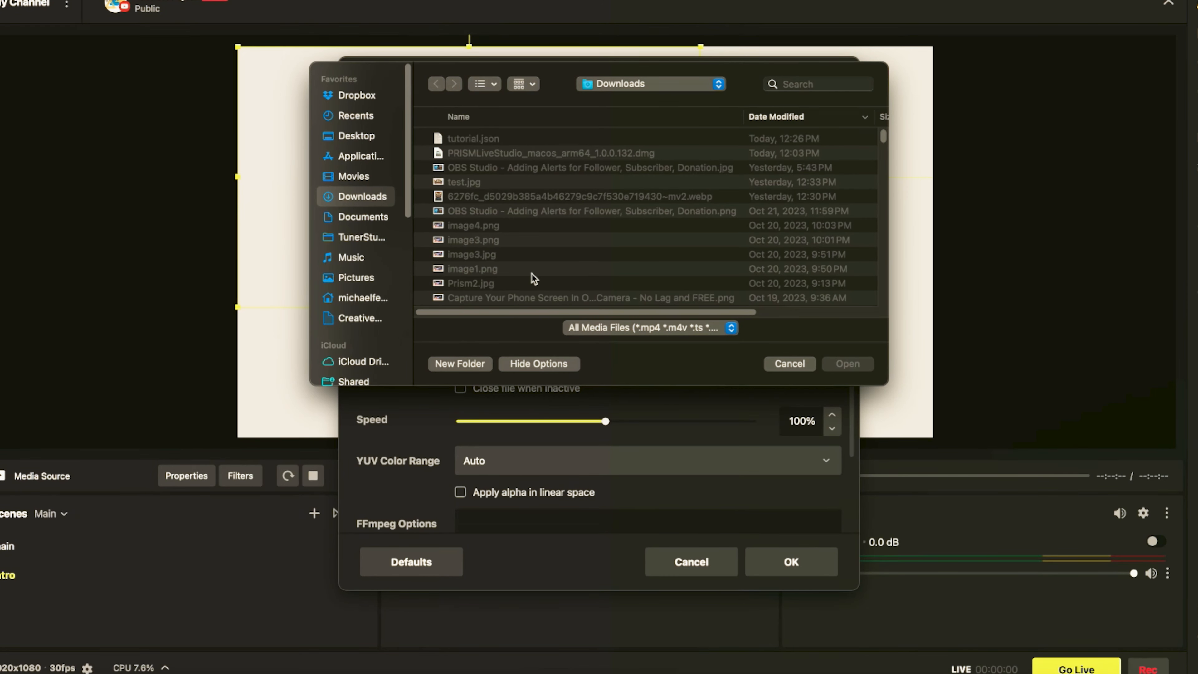
scroll(532, 278, "down", 15)
scroll(533, 278, "up", 12)
scroll(532, 274, "up", 4)
left_click(793, 368)
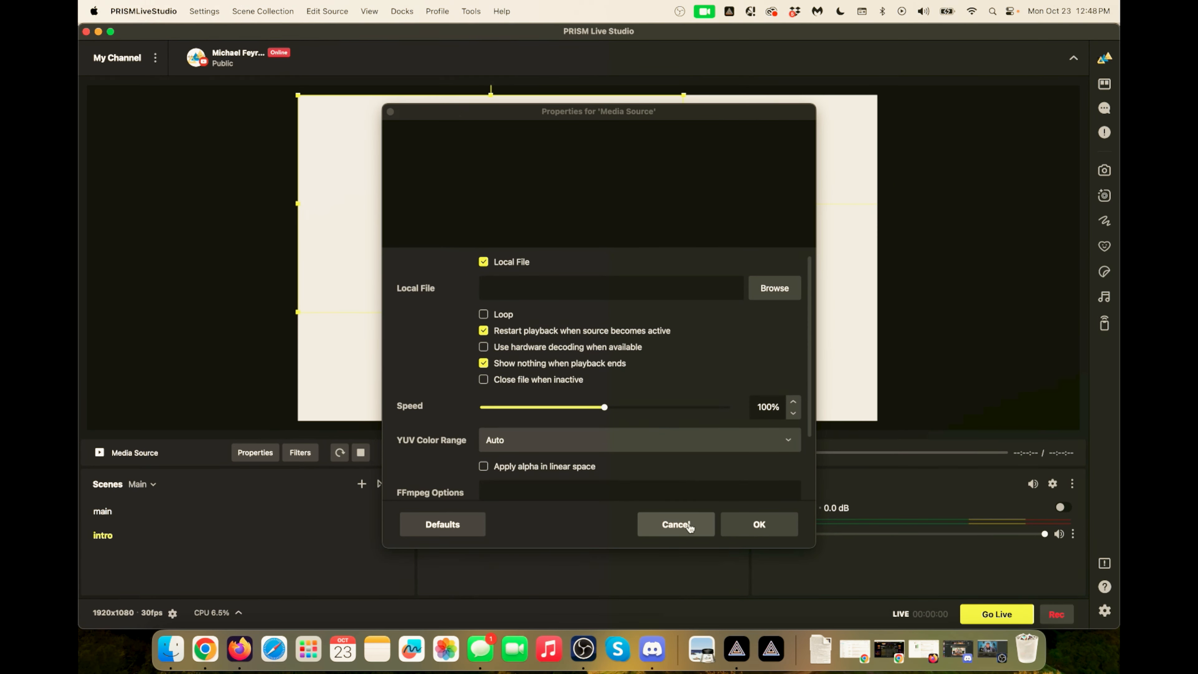
left_click(688, 524)
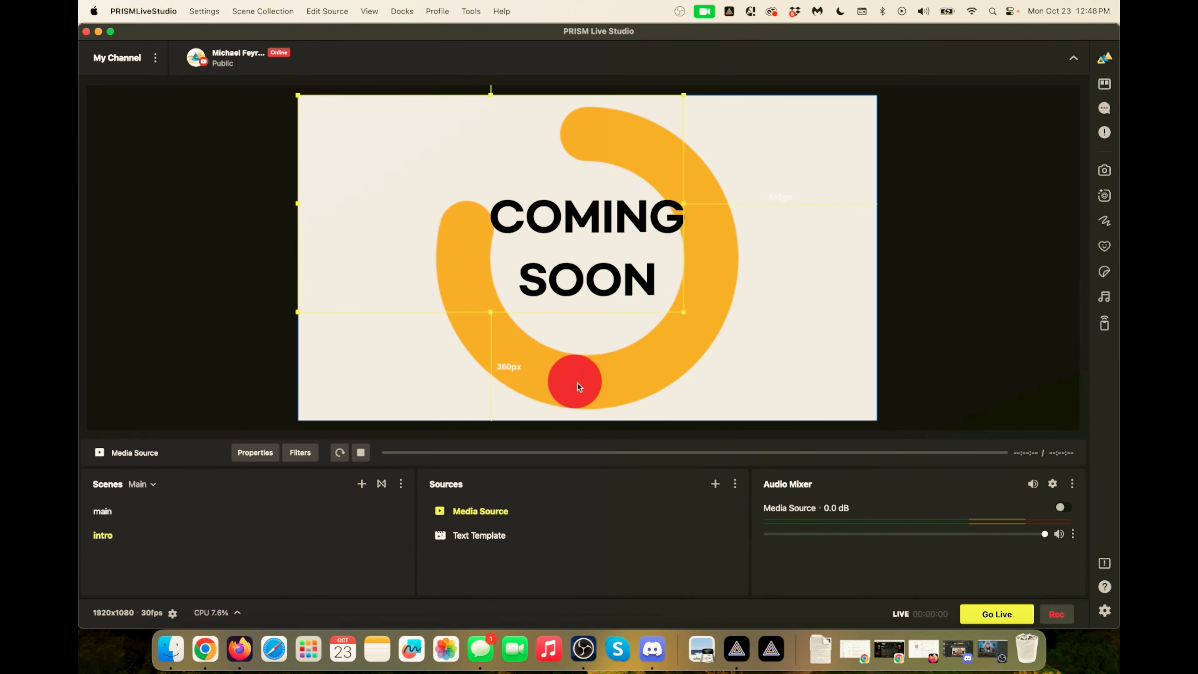
Delete the Media Source from the Intro scene.
right_click(502, 518)
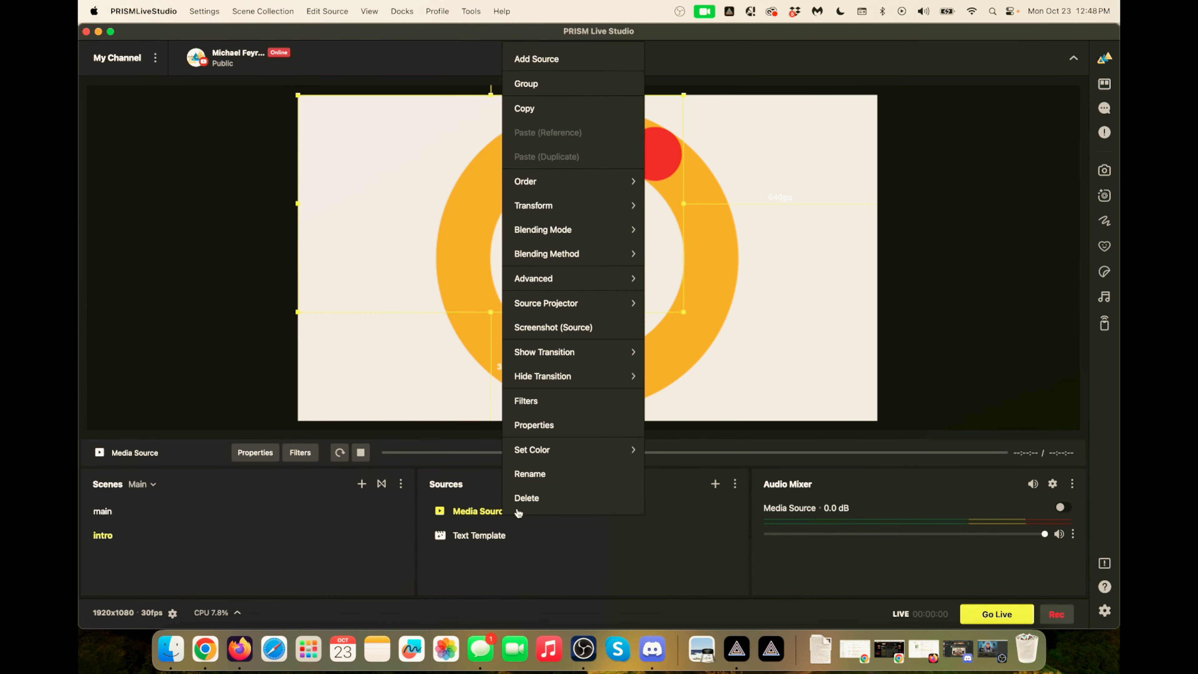
left_click(529, 499)
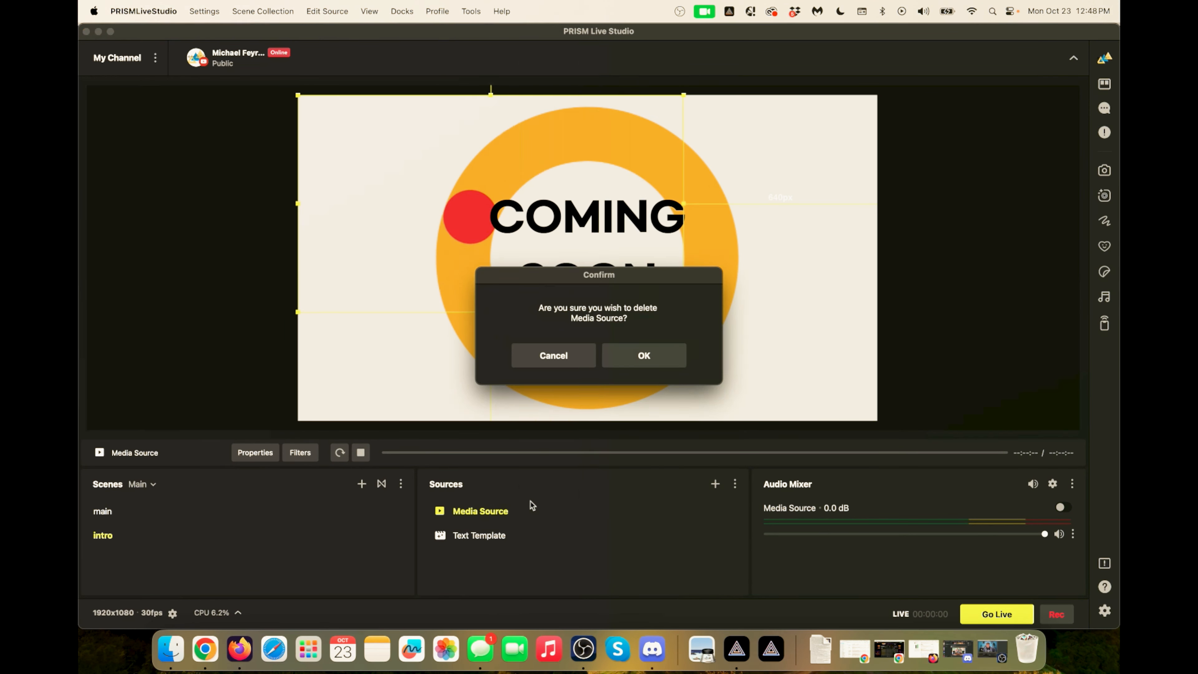
left_click(646, 351)
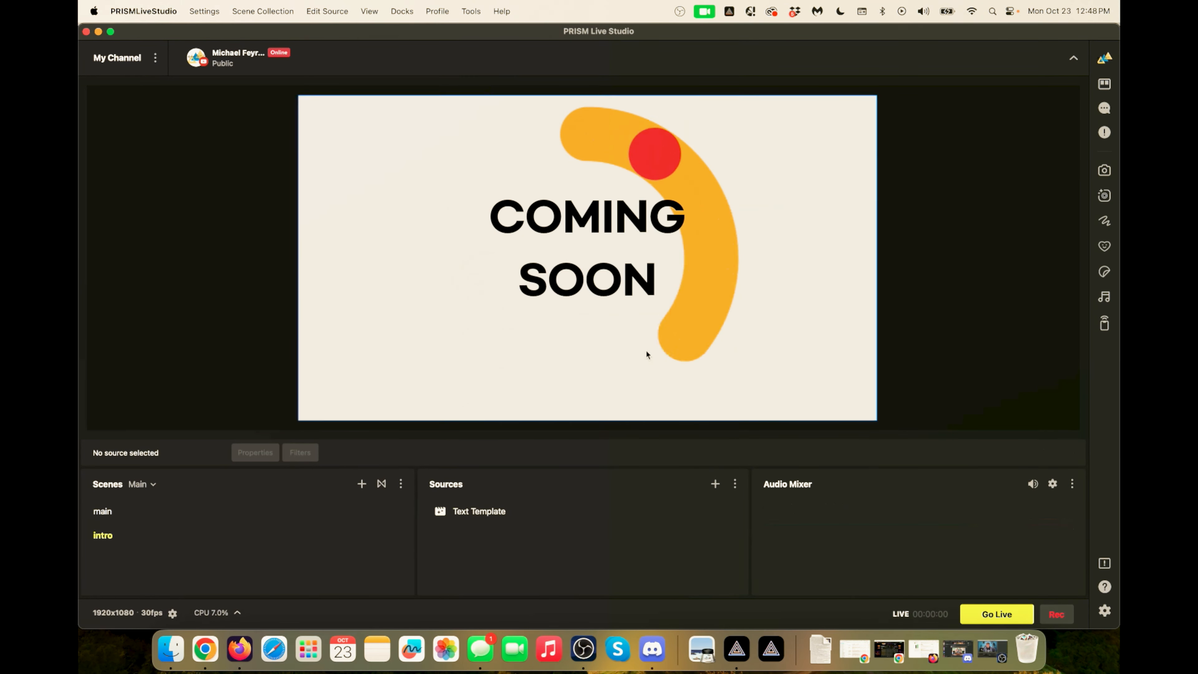
Switch between the Intro and main scenes to compare them, ending on the main scene.
left_click(224, 523)
left_click(216, 537)
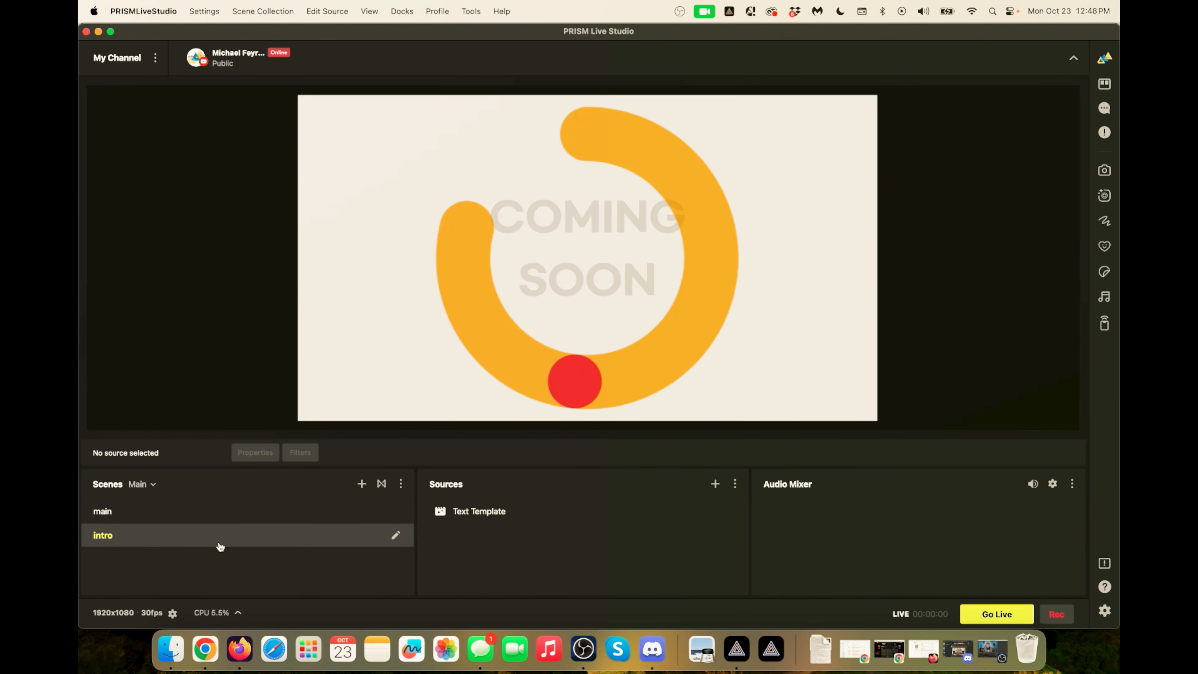
left_click(232, 519)
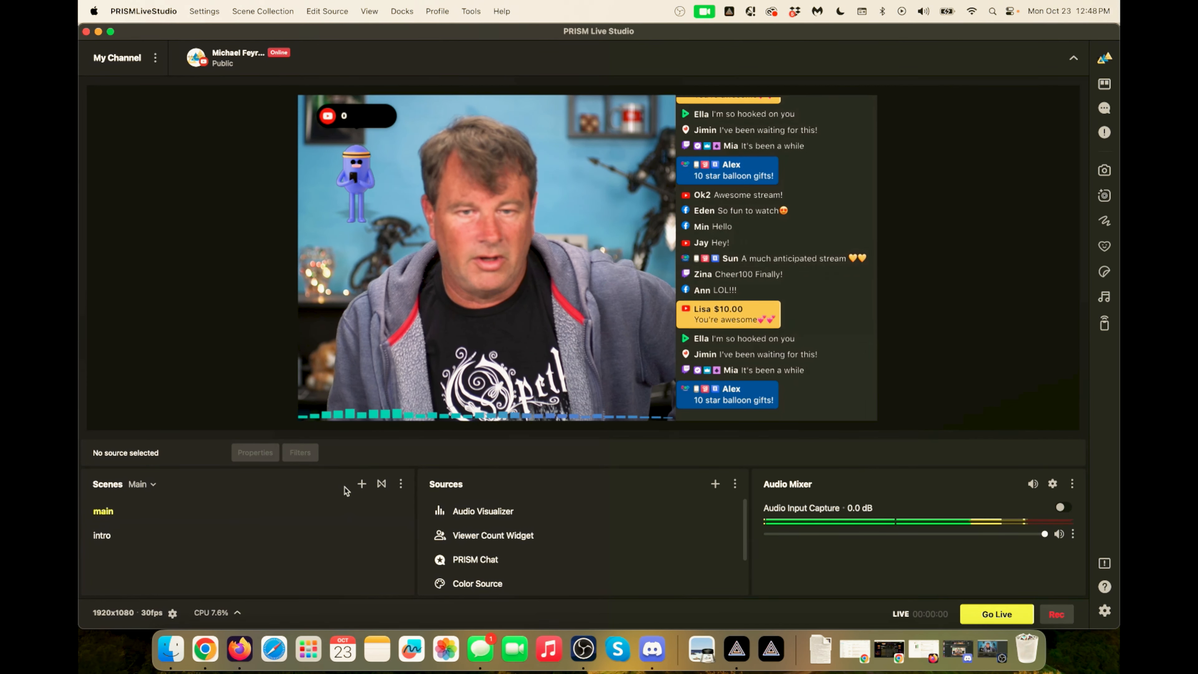
Check the available scene transitions and add a new Luma Wipe transition with its default name.
left_click(381, 484)
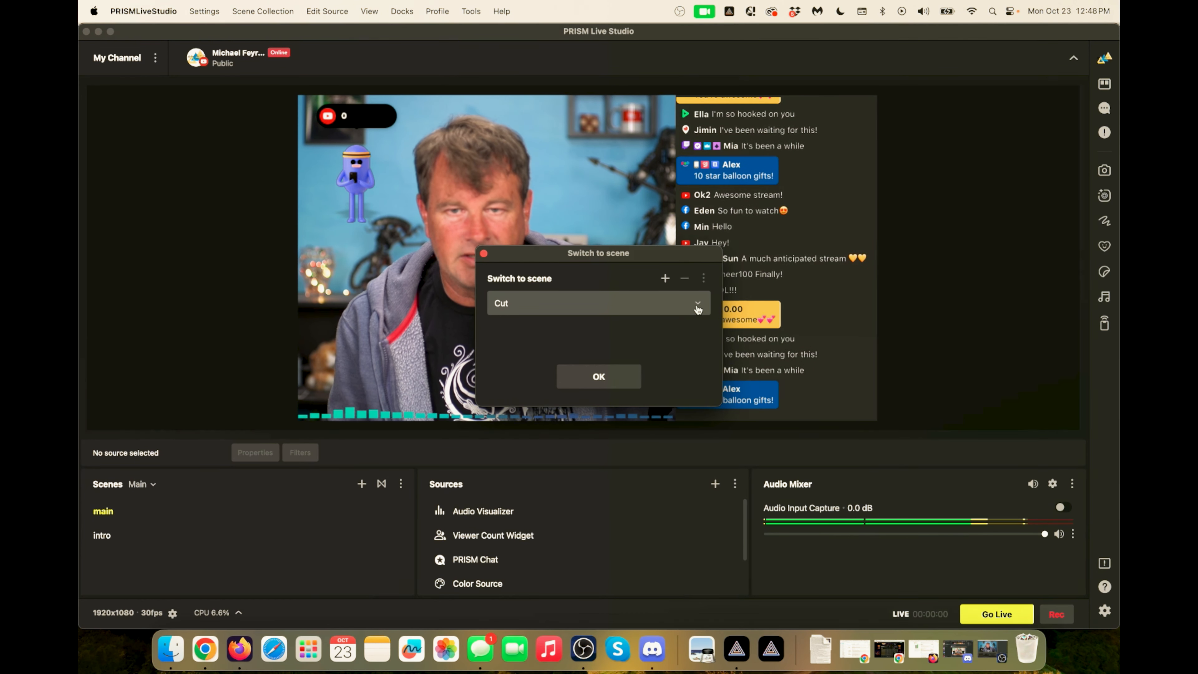
left_click(693, 304)
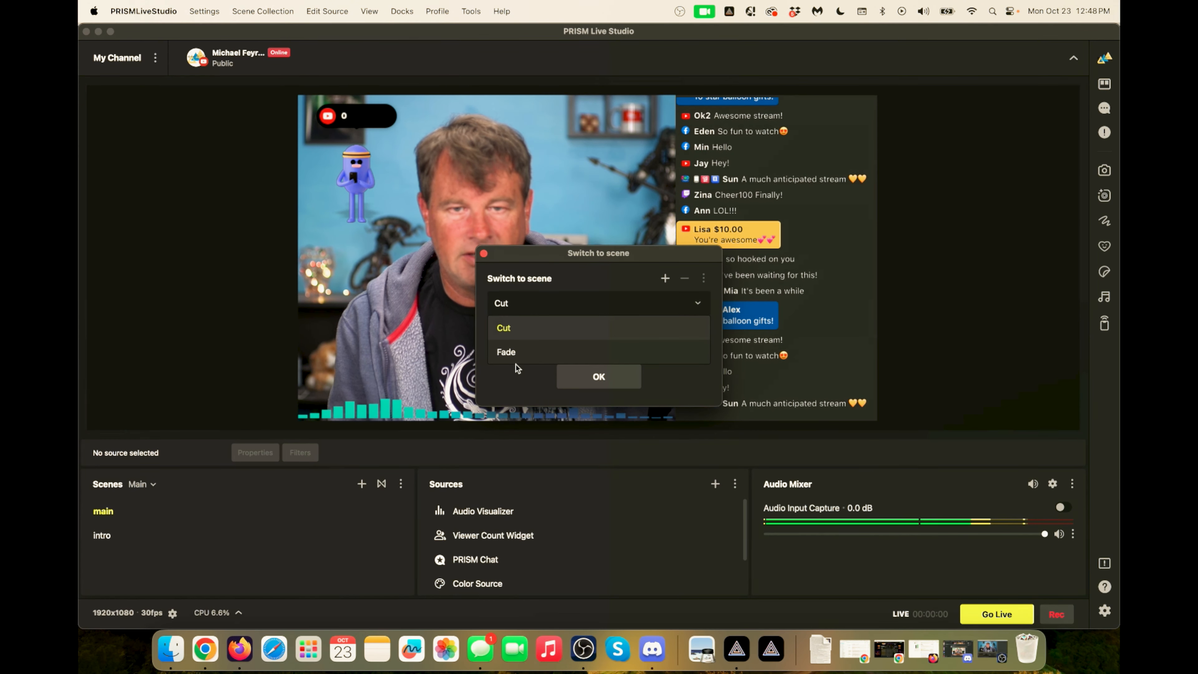
left_click(623, 303)
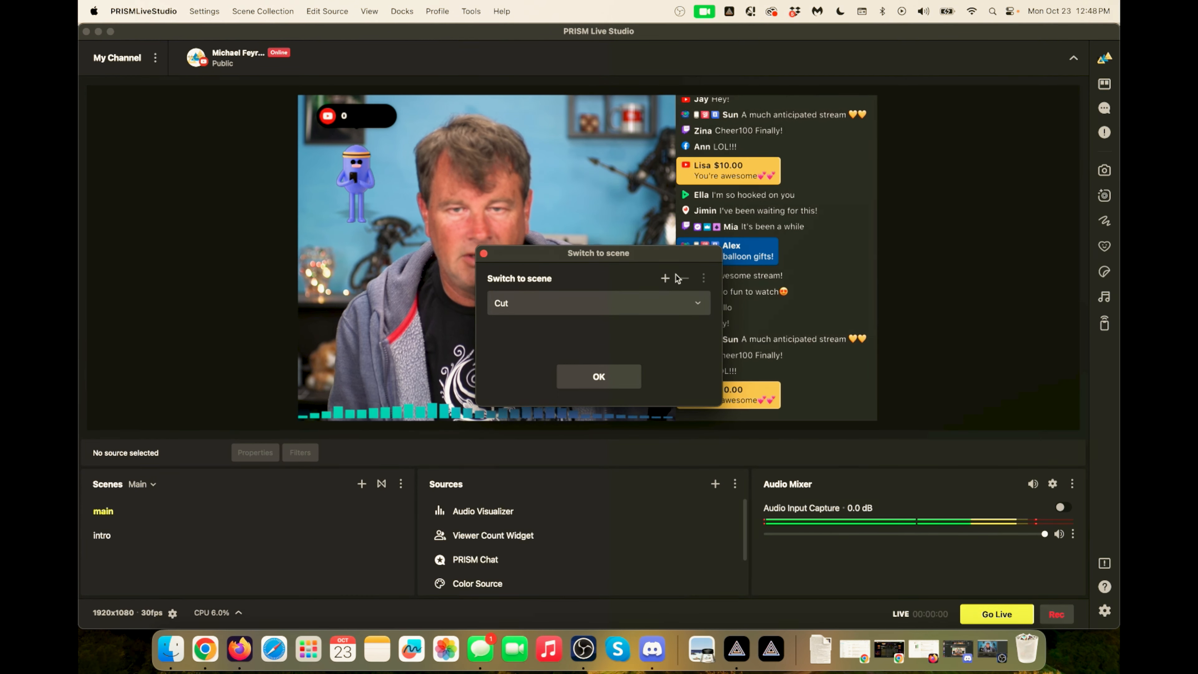
left_click(665, 278)
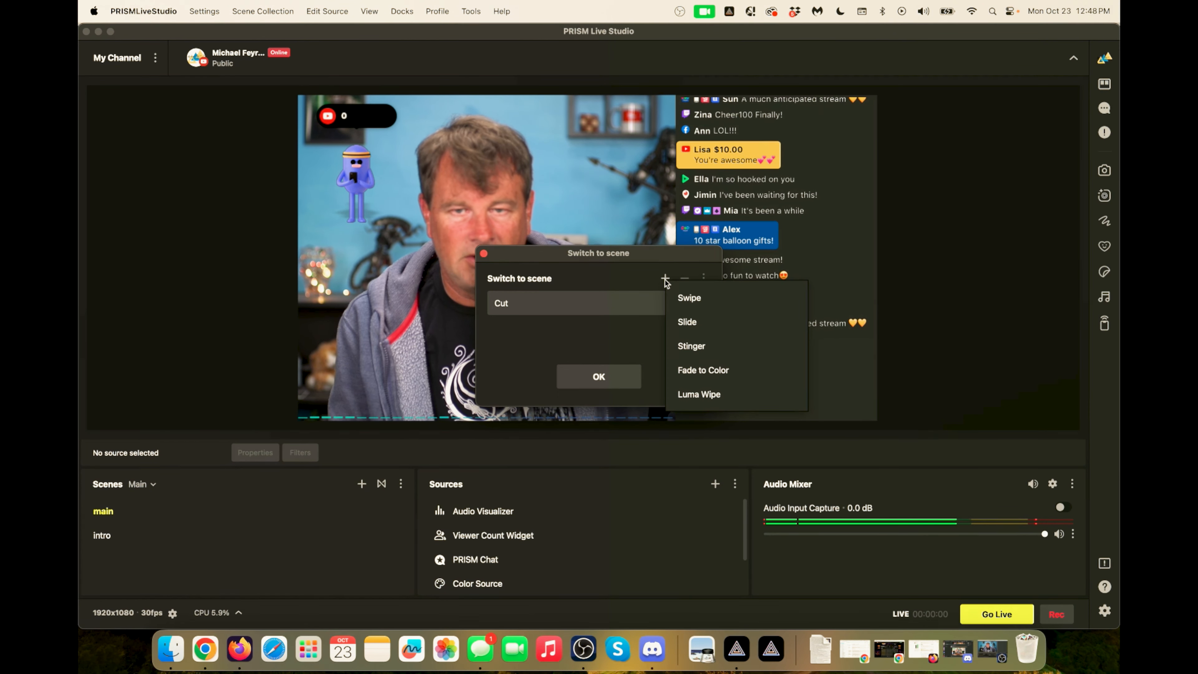
left_click(708, 394)
left_click(642, 374)
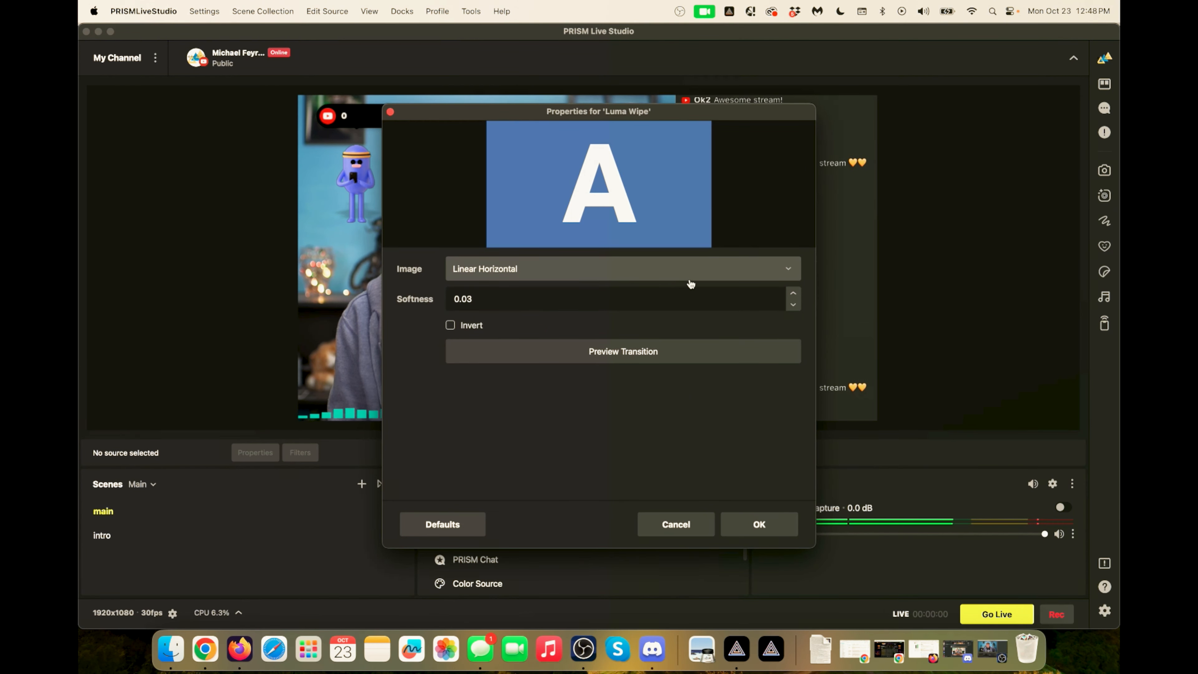
Set the Luma Wipe transition's image to Watercolor, preview the transition and apply its properties.
left_click(701, 270)
scroll(602, 405, "down", 5)
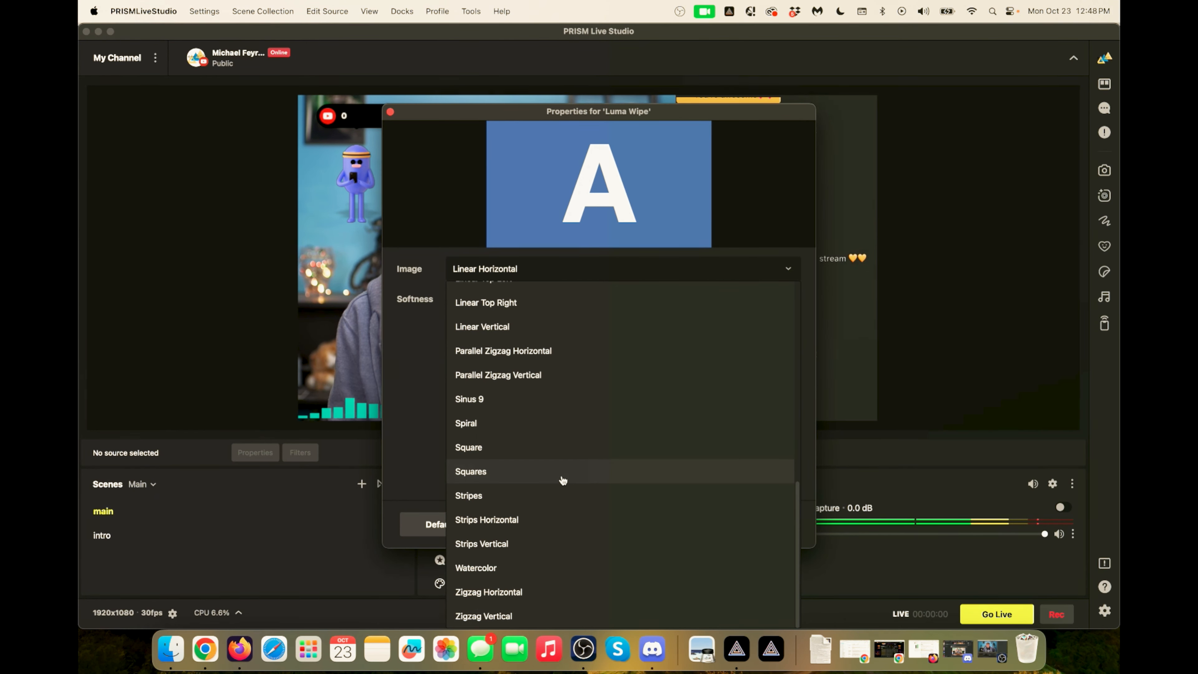
left_click(522, 568)
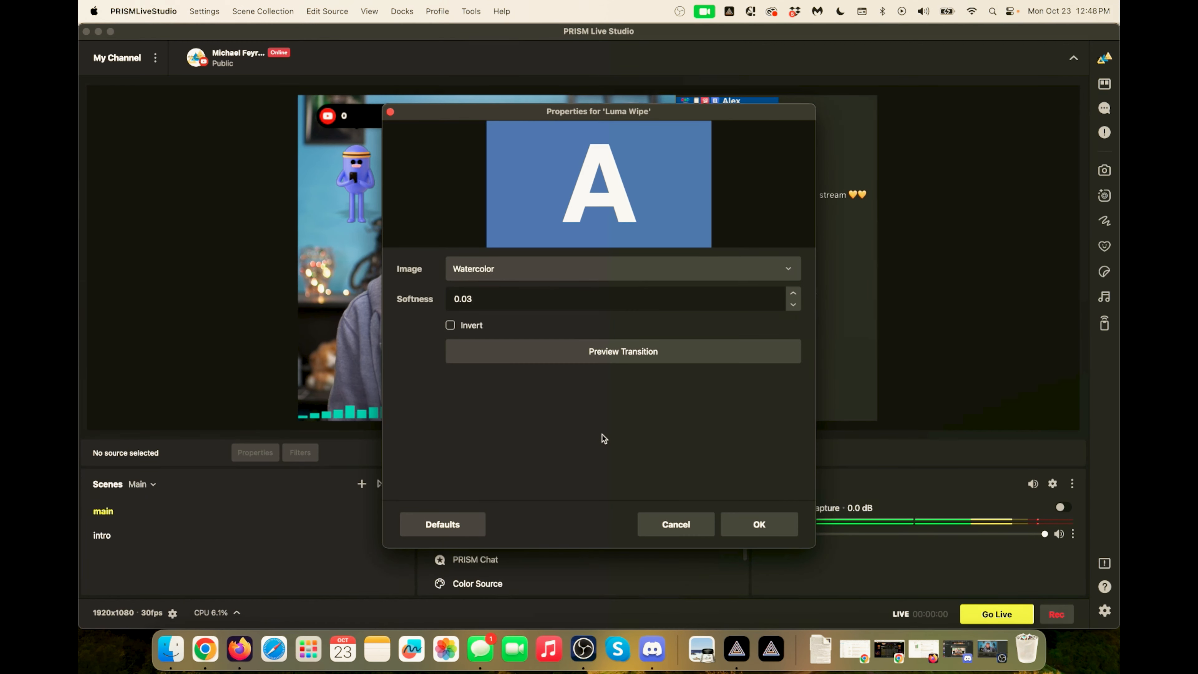
left_click(586, 360)
left_click(587, 360)
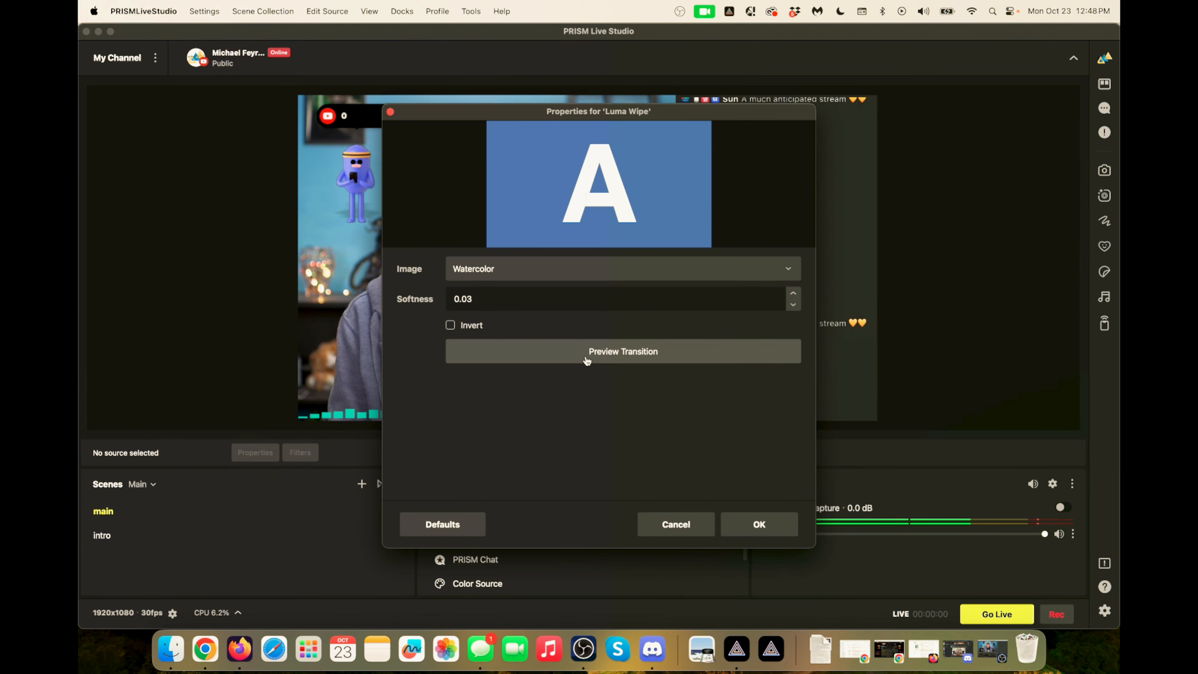
left_click(587, 361)
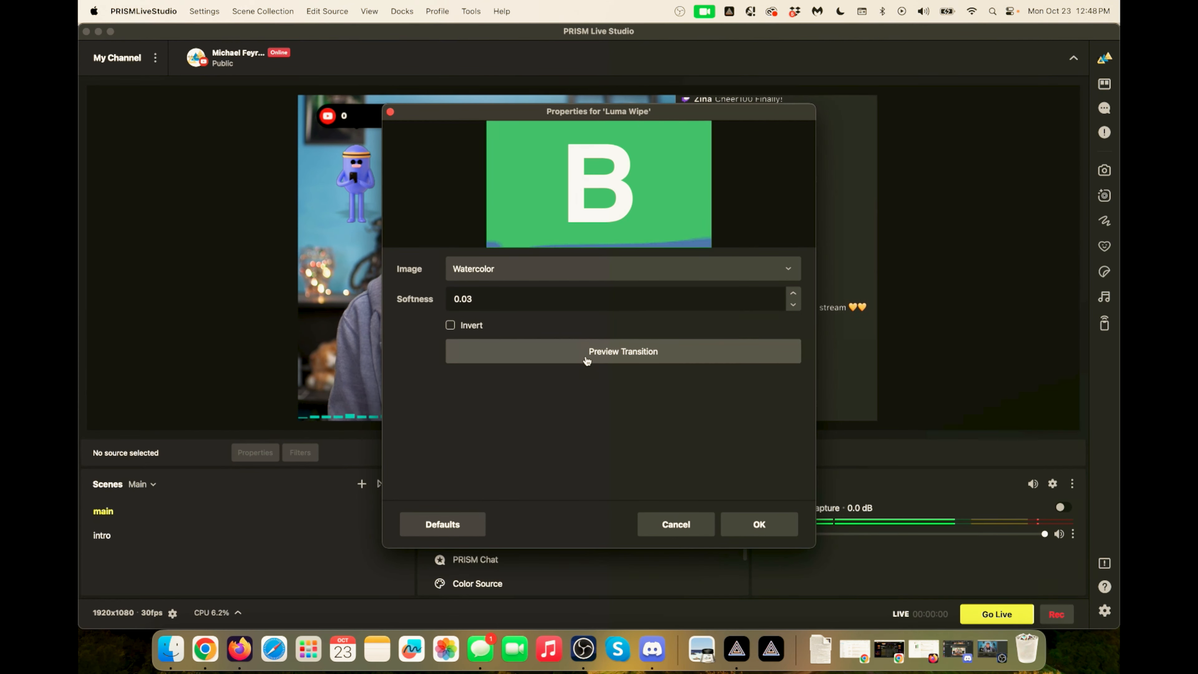
left_click(759, 524)
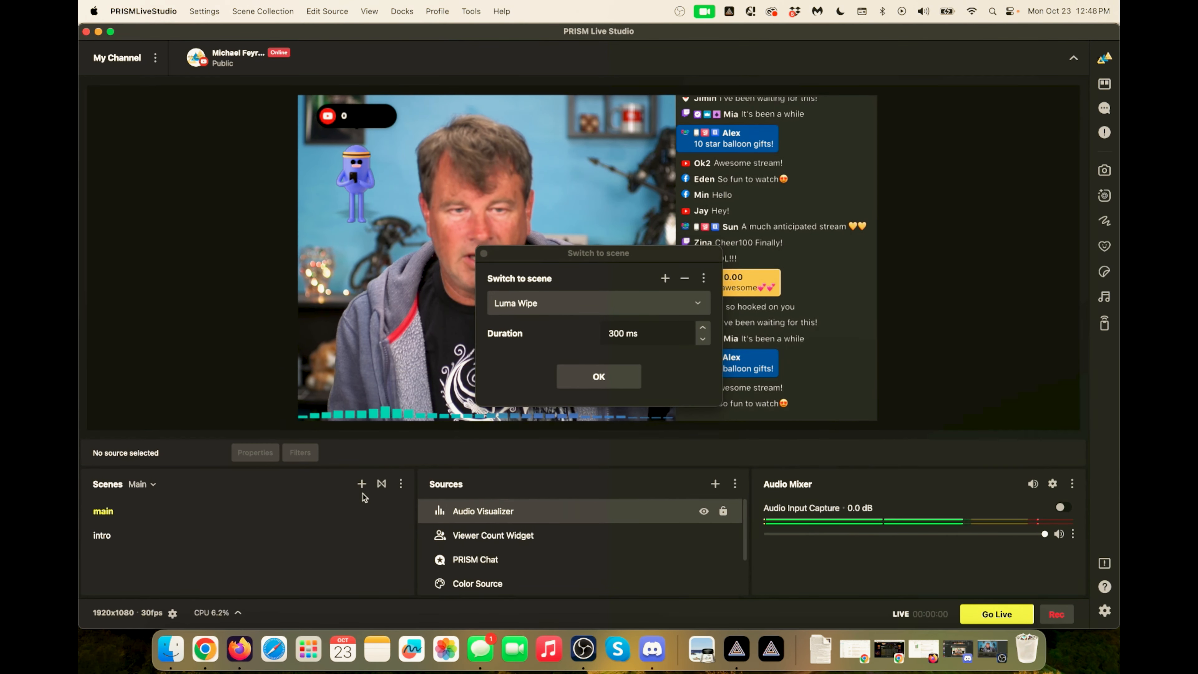
Test the Watercolor Luma Wipe by switching between the main and intro scenes, ending on intro.
left_click(224, 536)
left_click(226, 519)
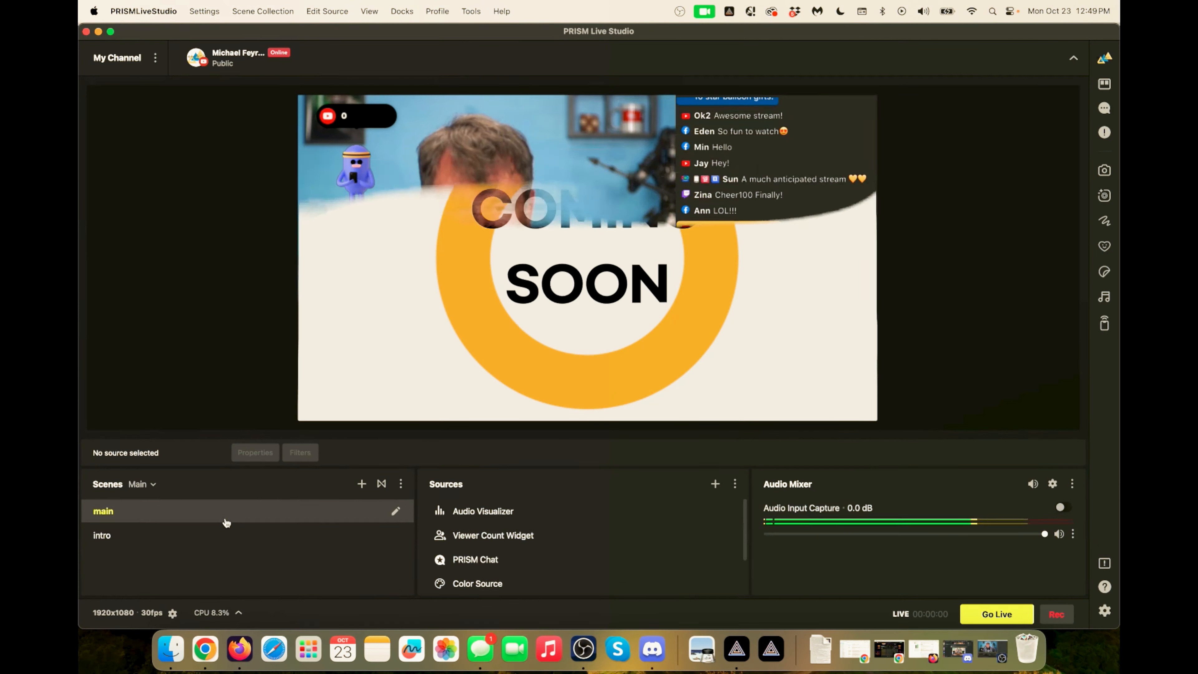
left_click(223, 538)
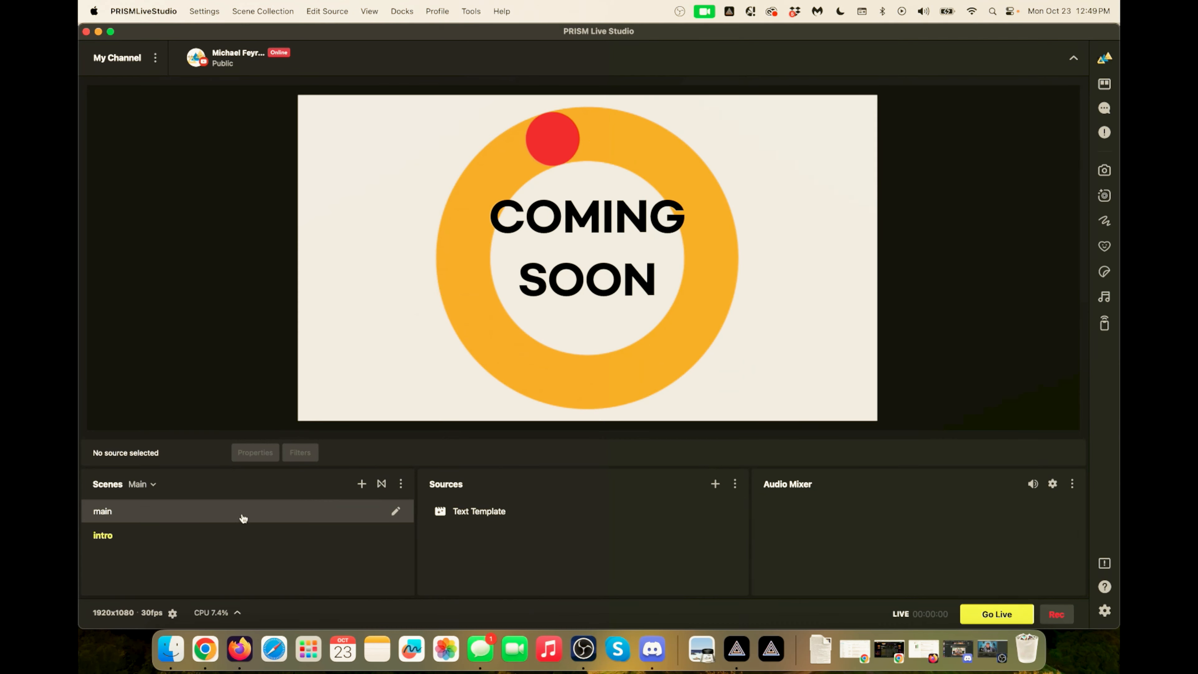
Review the Luma Wipe duration setting, close the transition settings and replay the wipe between both scenes, ending on intro.
left_click(381, 484)
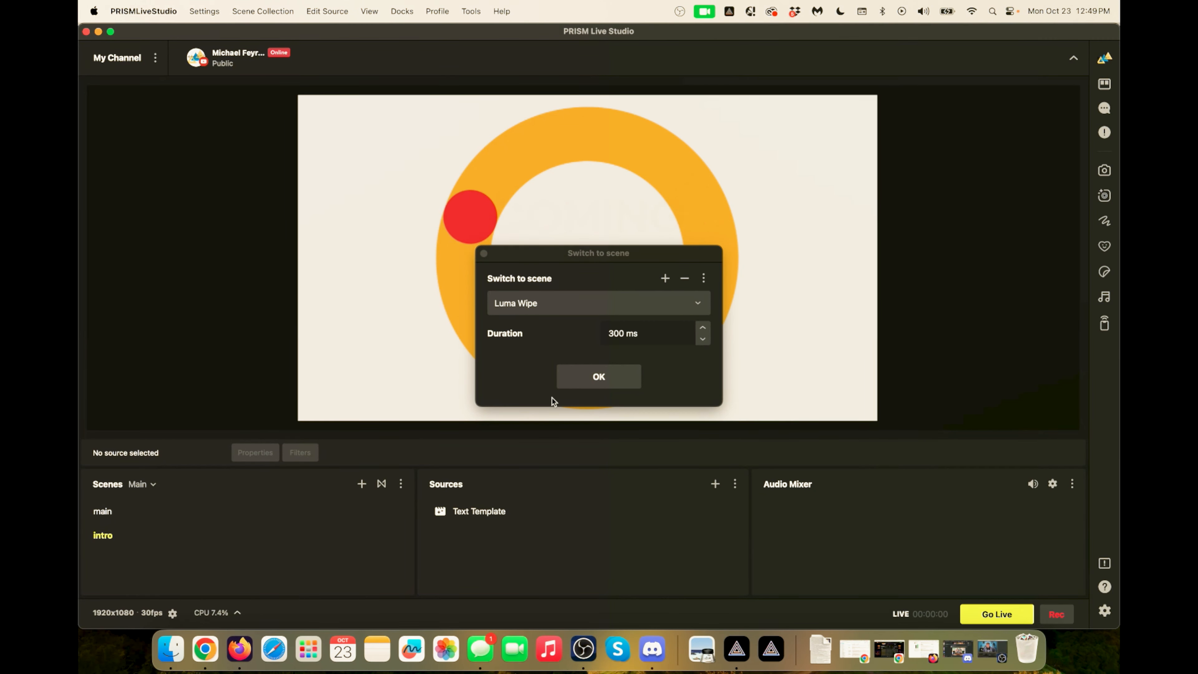
left_click(614, 334)
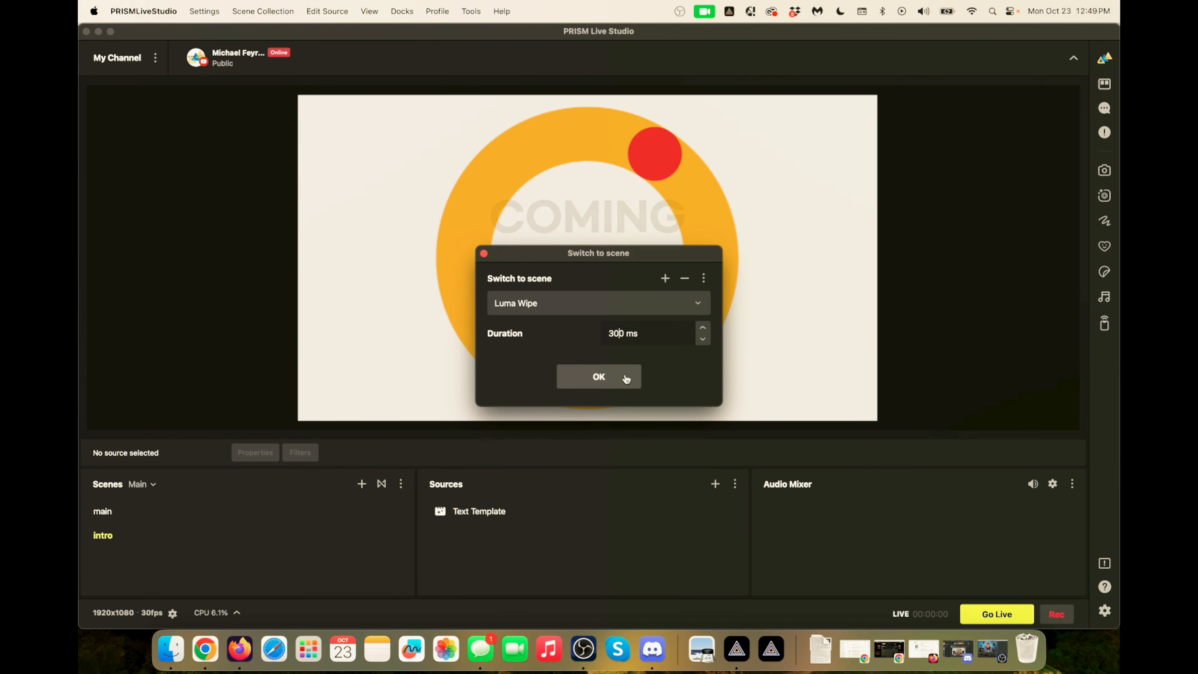
left_click(608, 386)
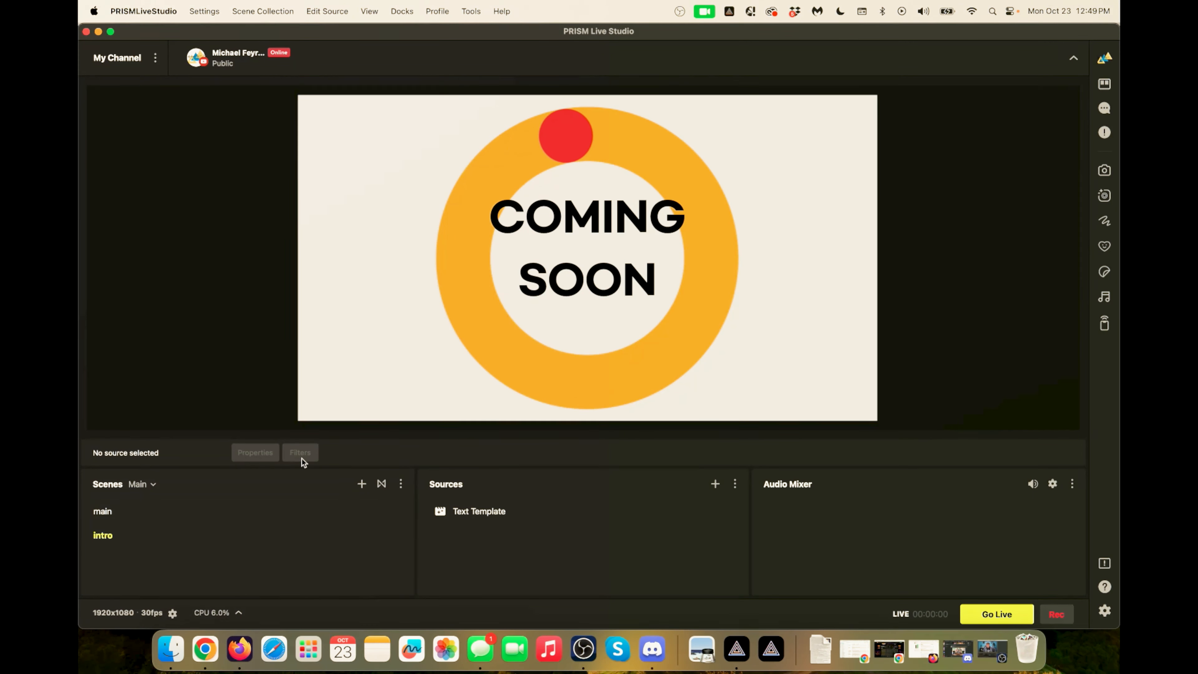
left_click(212, 514)
left_click(211, 536)
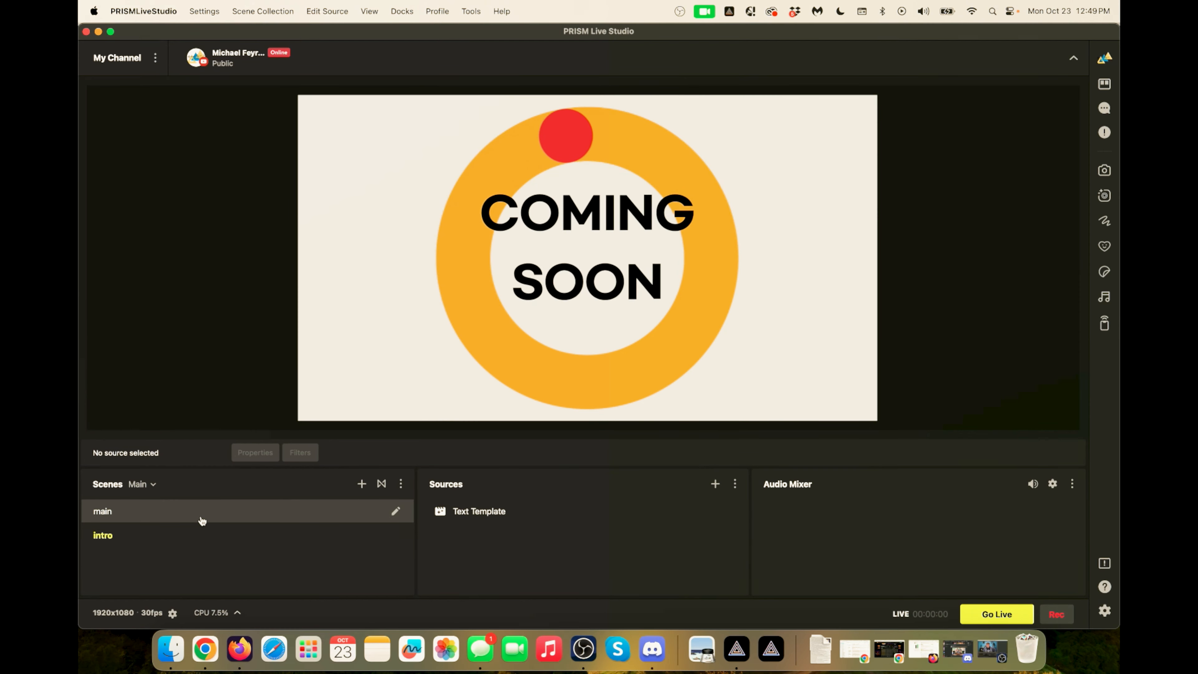
left_click(201, 519)
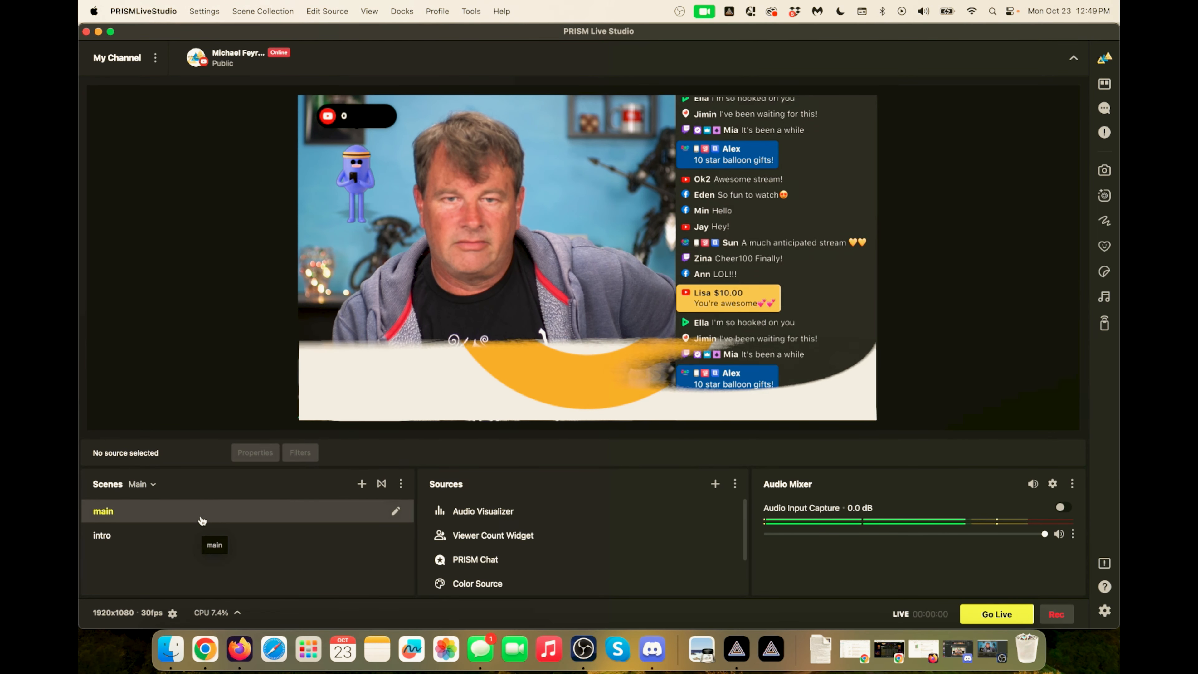
left_click(198, 536)
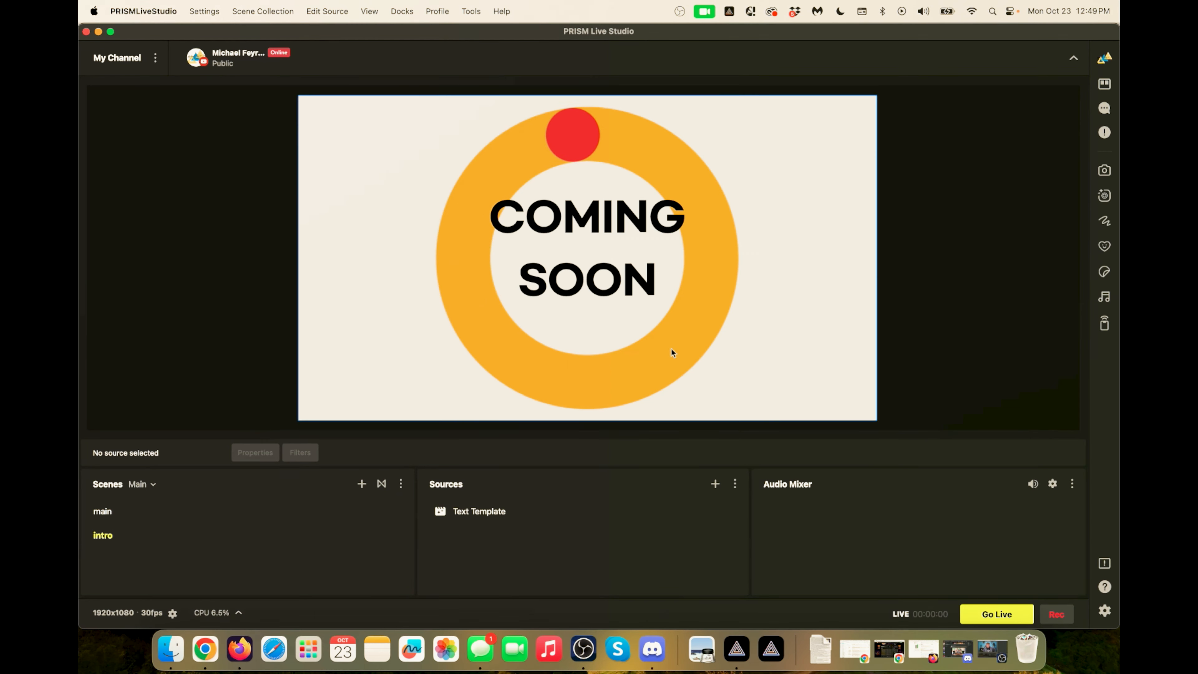
Start and stop the virtual camera, then try PRISM Lens and dismiss the offer to install it.
left_click(1103, 170)
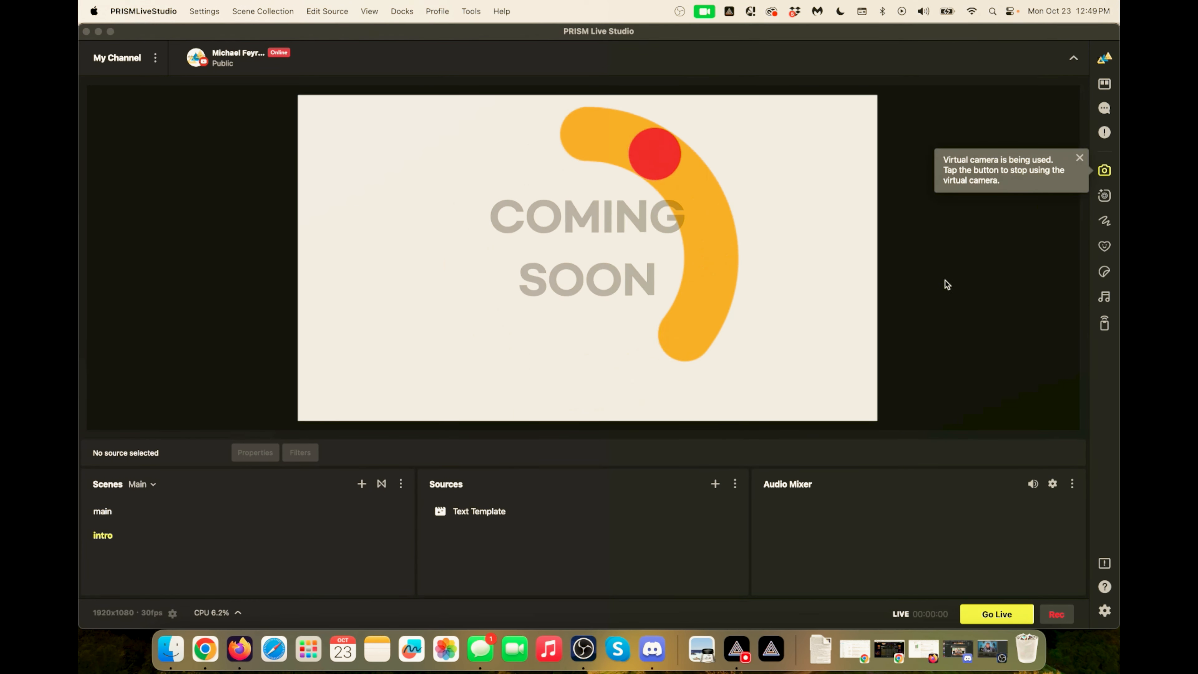
left_click(1104, 173)
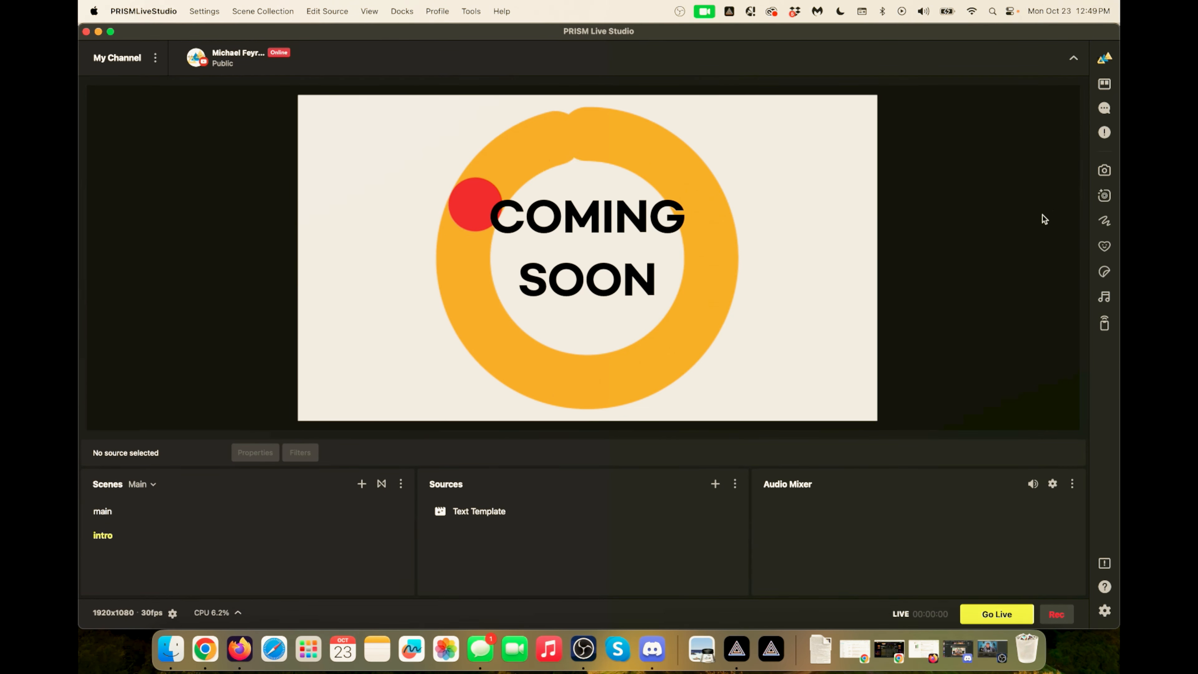
left_click(1105, 199)
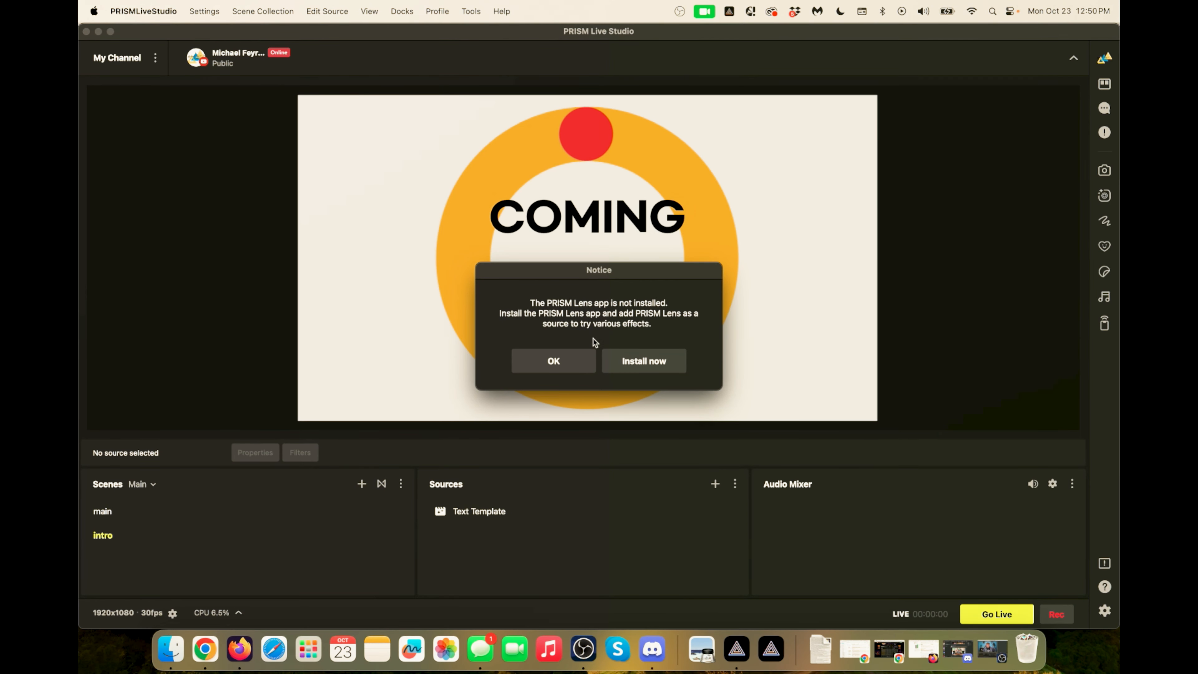
left_click(557, 364)
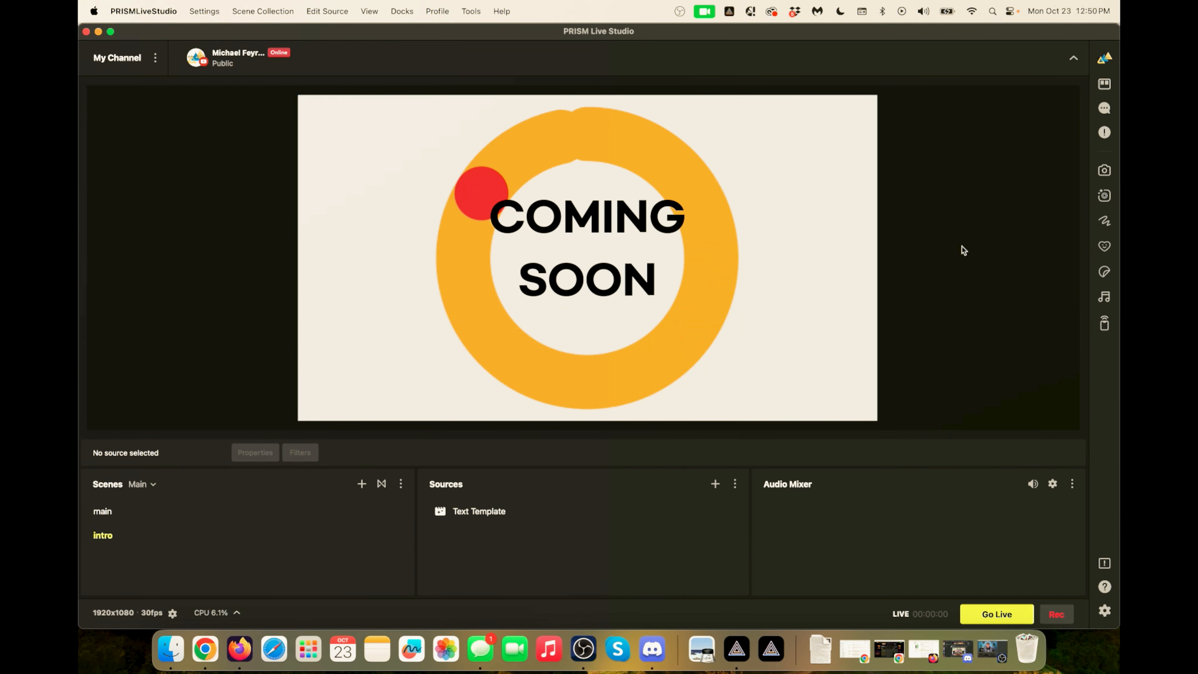
Turn on the drawing tools and draw a freehand turquoise loop beside the orange ring with the glow pen.
left_click(1106, 221)
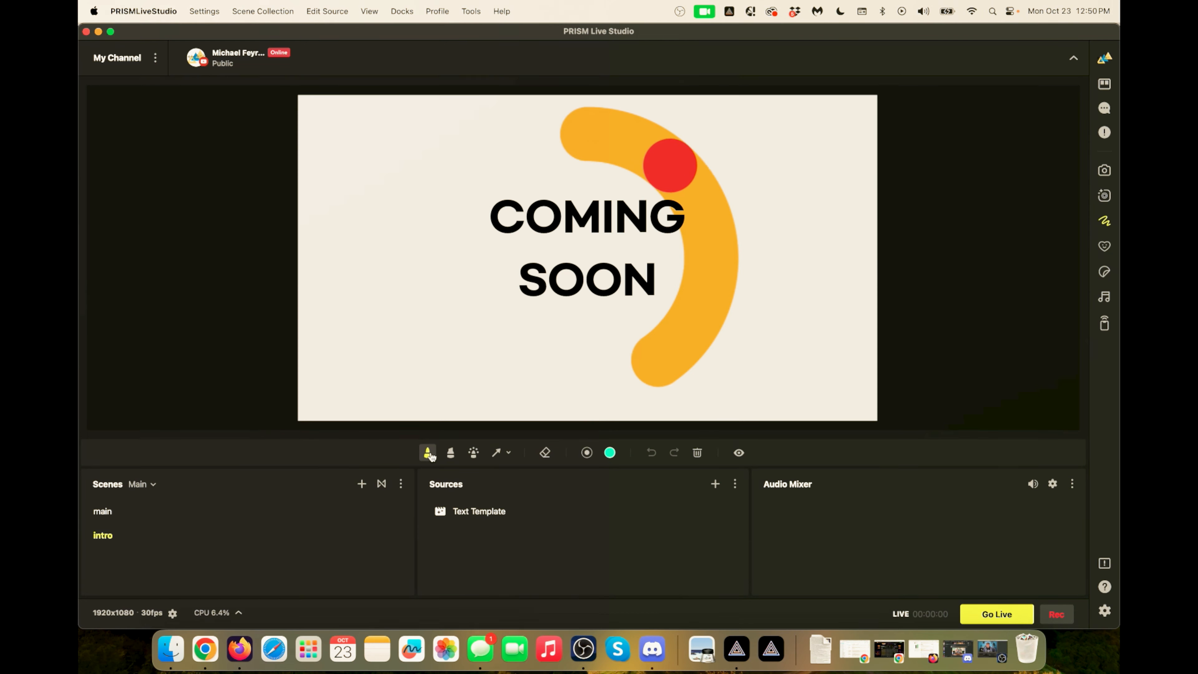
left_click(450, 455)
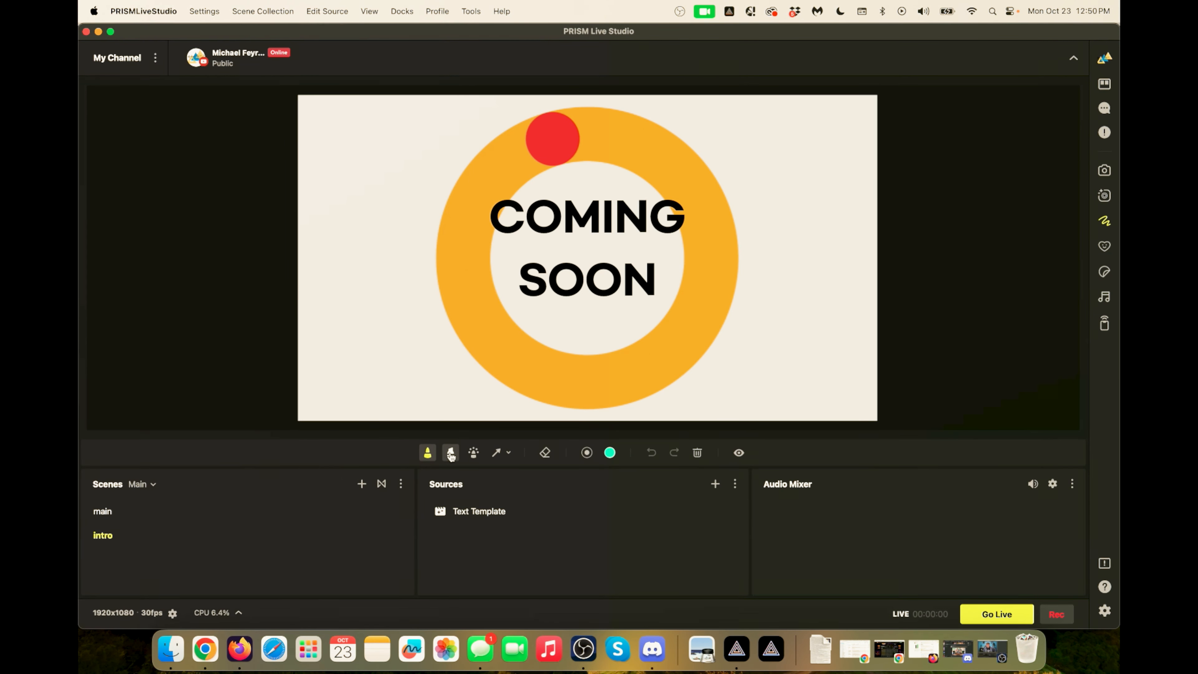
left_click(473, 453)
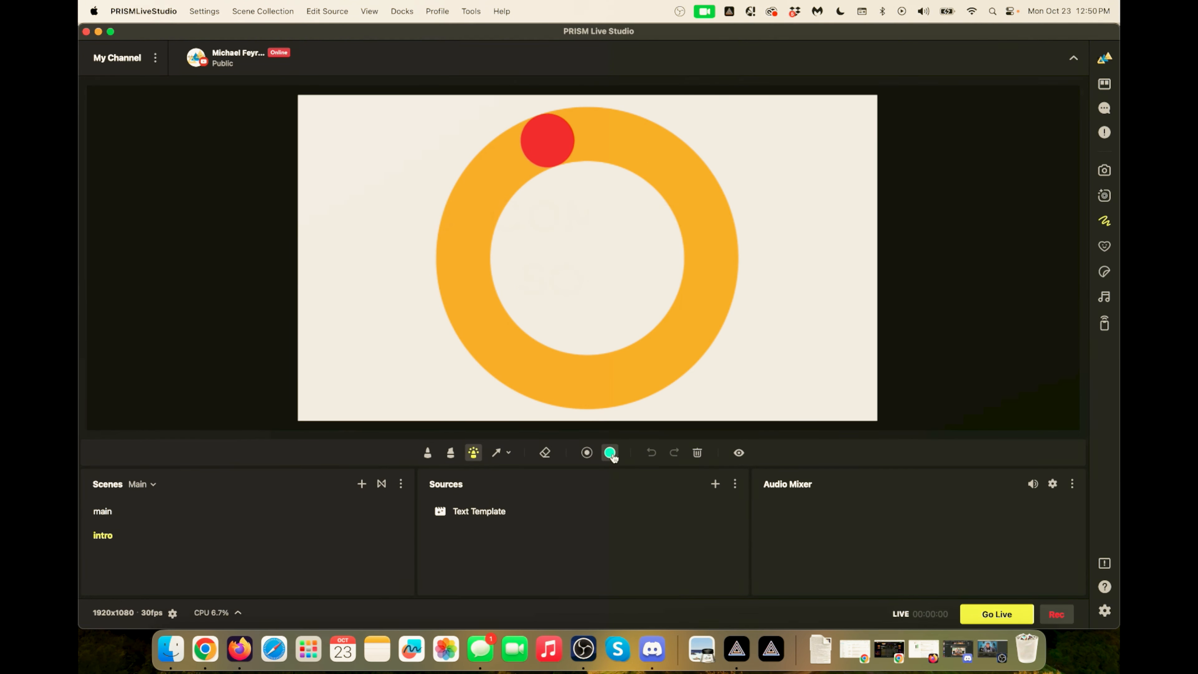
left_click(587, 453)
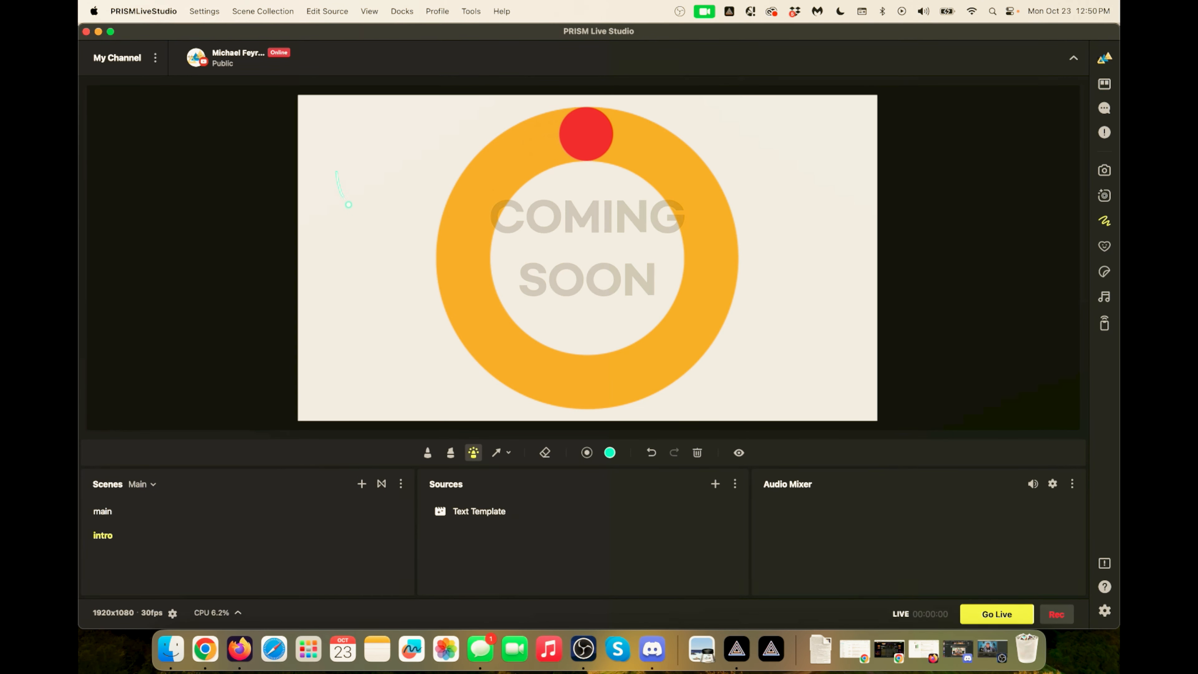
mouse_move(377, 285)
left_mouse_down()
mouse_move(398, 334)
mouse_move(394, 178)
left_mouse_up()
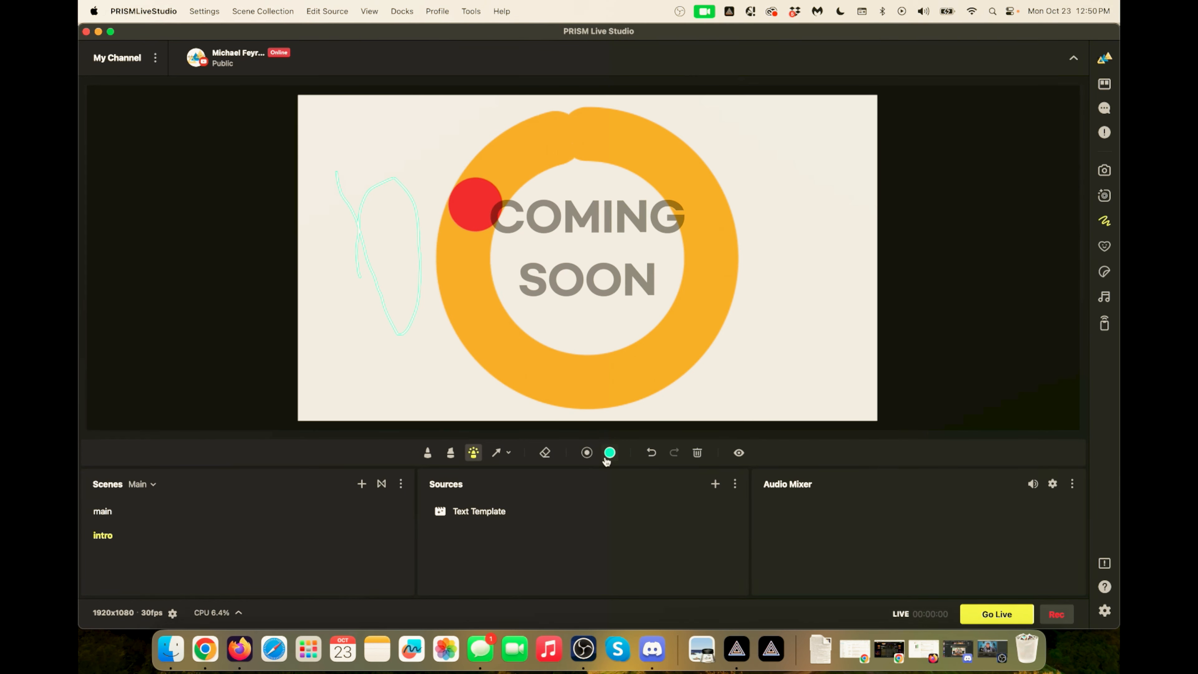
Draw a thicker black freehand loop on the other side of the ring and a white stroke above it.
mouse_move(610, 453)
left_click(635, 479)
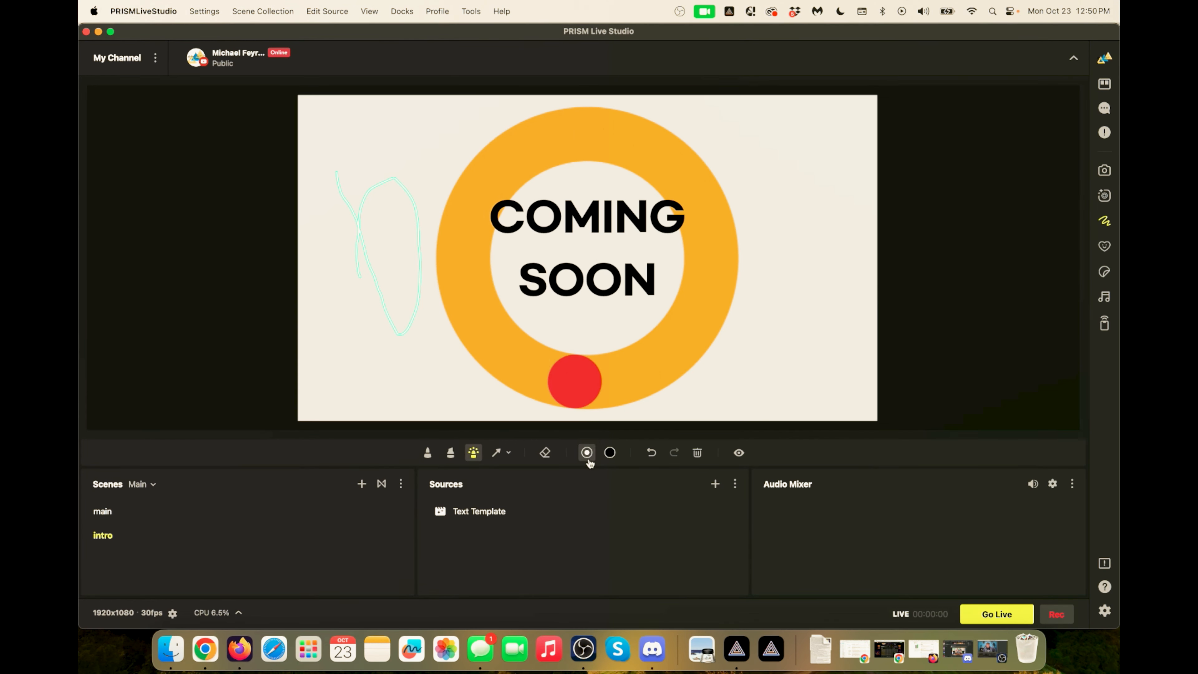
left_click(620, 478)
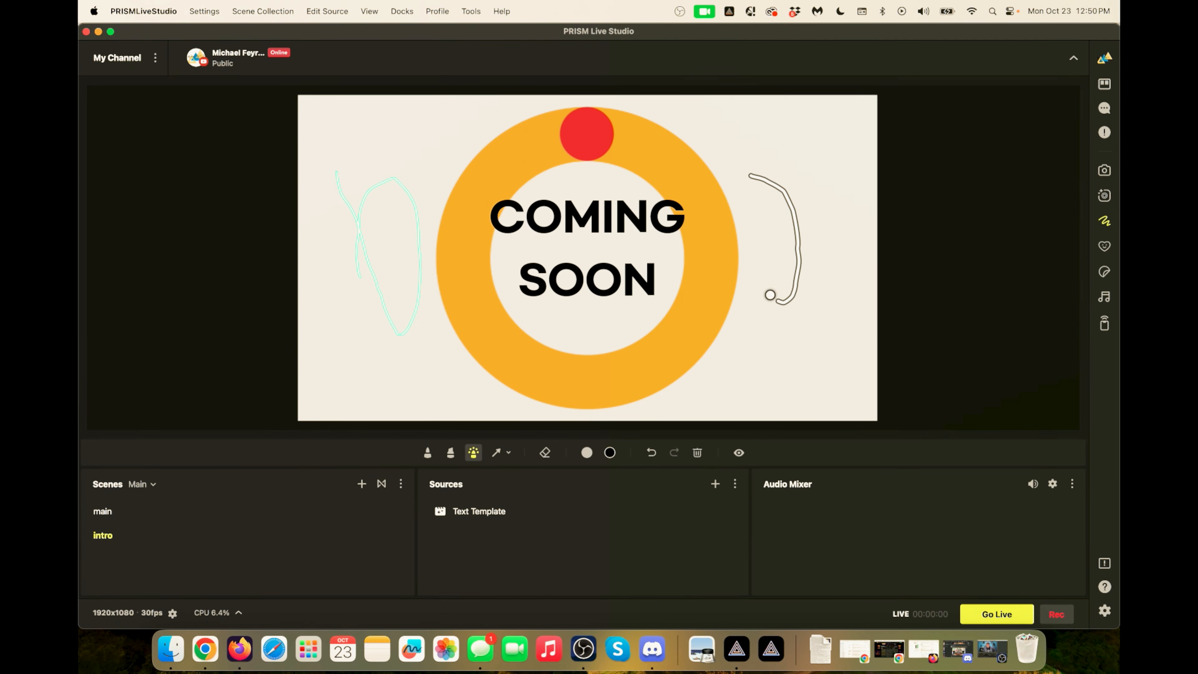
mouse_move(766, 226)
left_mouse_down()
mouse_move(810, 311)
mouse_move(788, 344)
left_mouse_up()
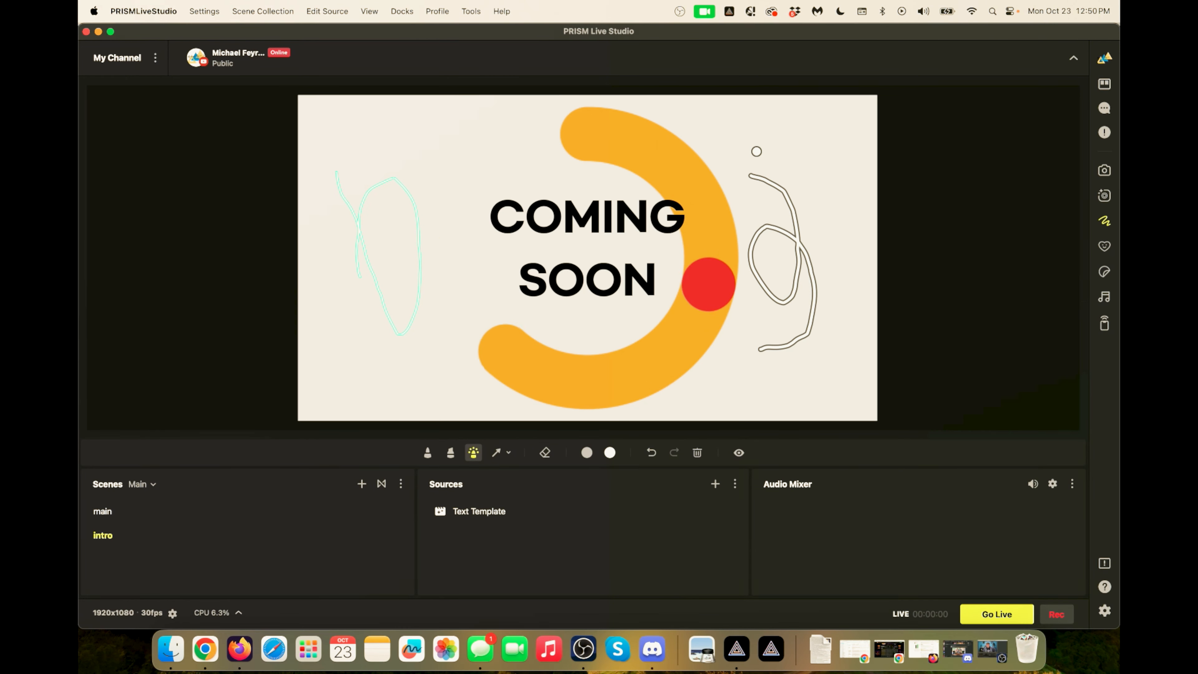
left_click_drag(781, 135, 794, 167)
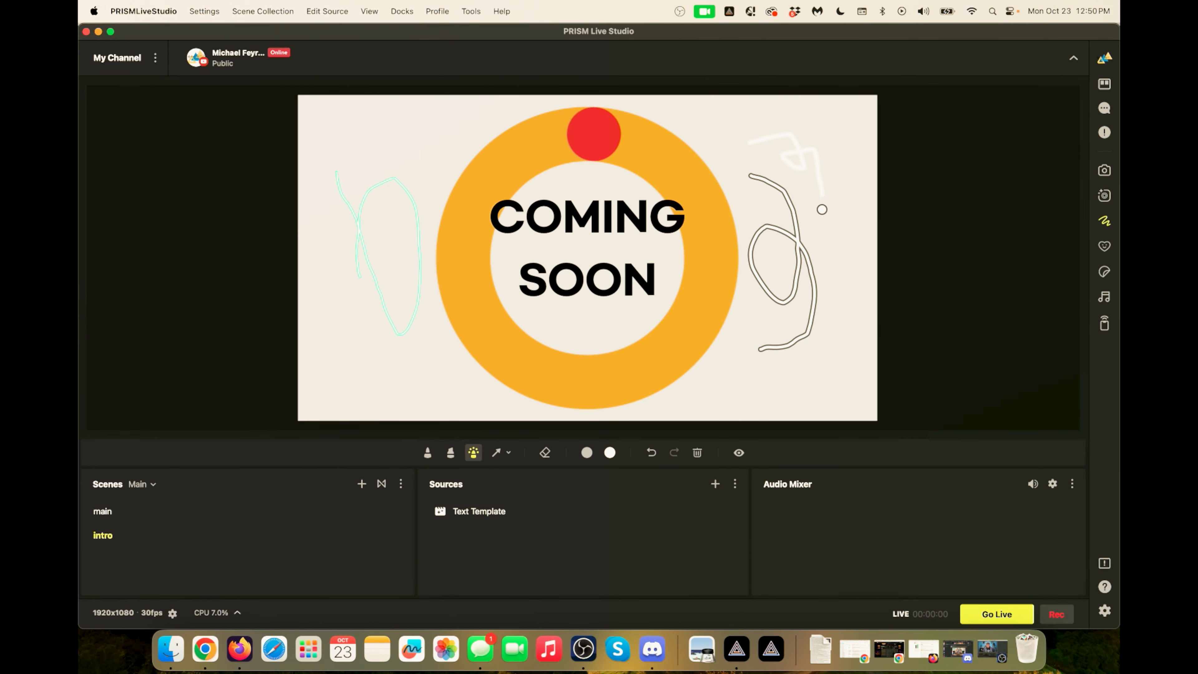
left_click_drag(836, 270, 840, 274)
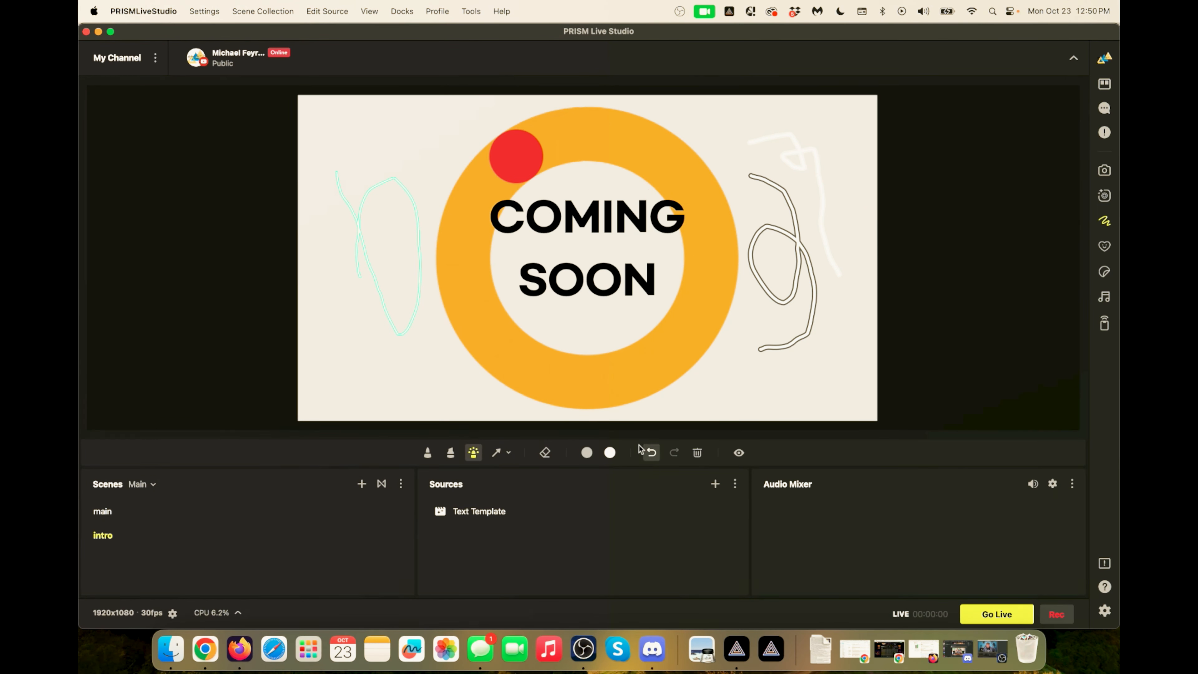
Draw a white arrow and a black arrow near the ring's lower edge, both pointing up towards the turquoise loop.
left_click(509, 454)
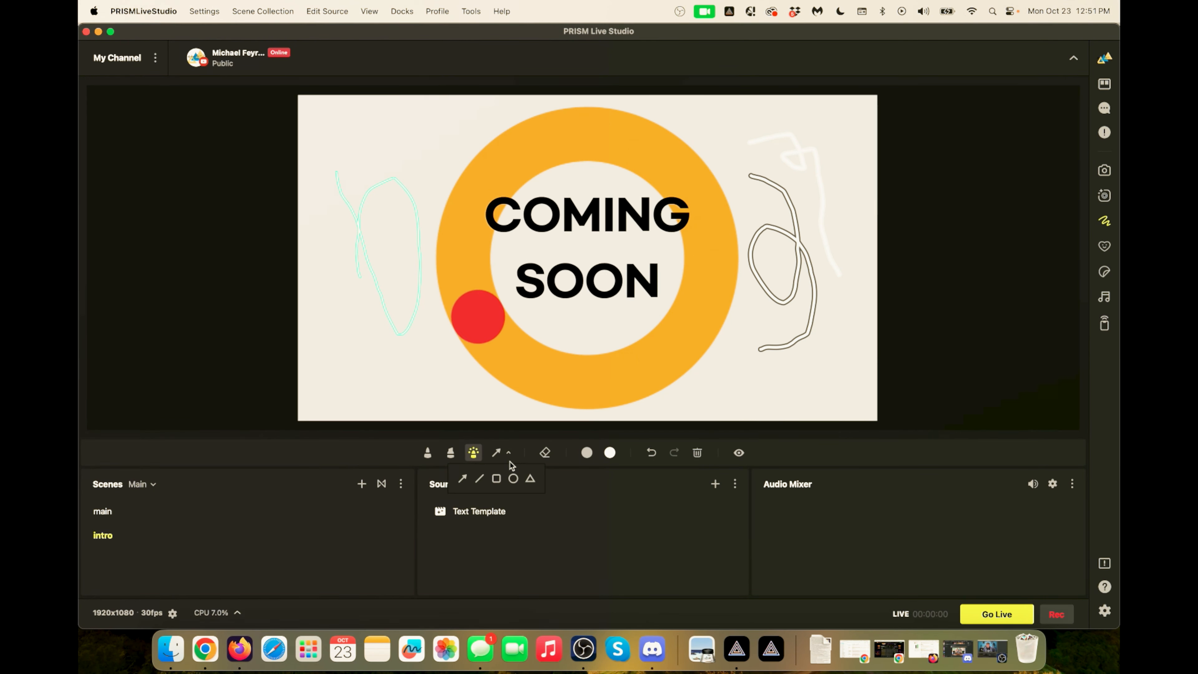
left_click(468, 484)
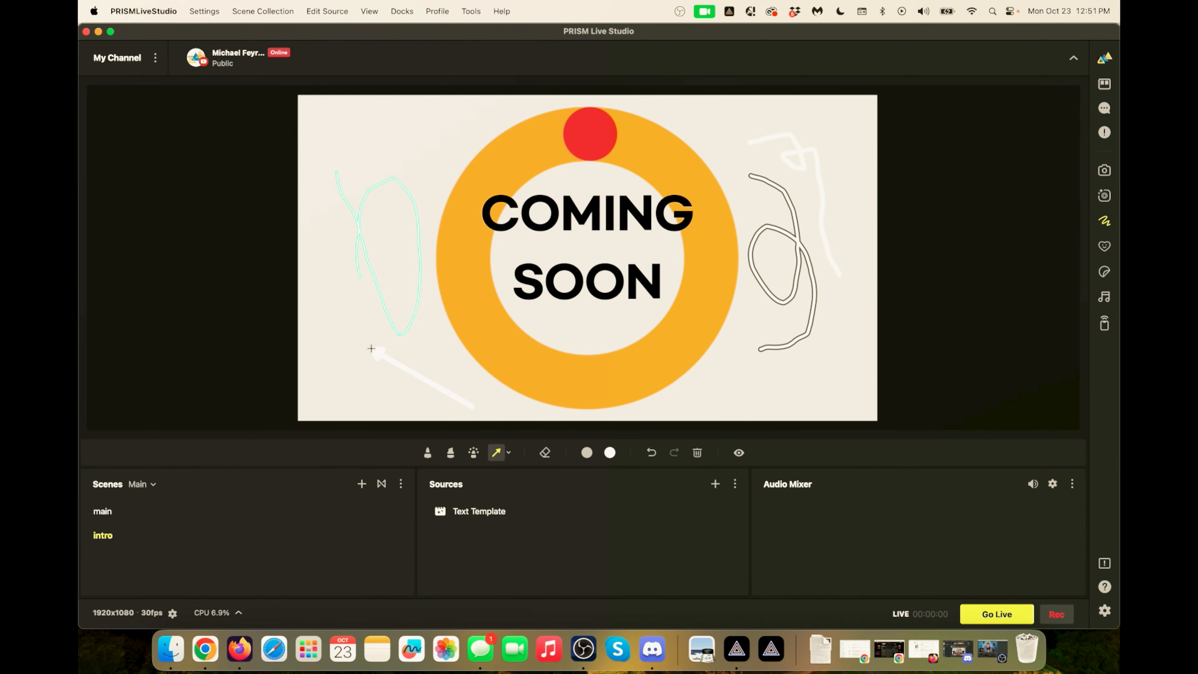
left_click(610, 455)
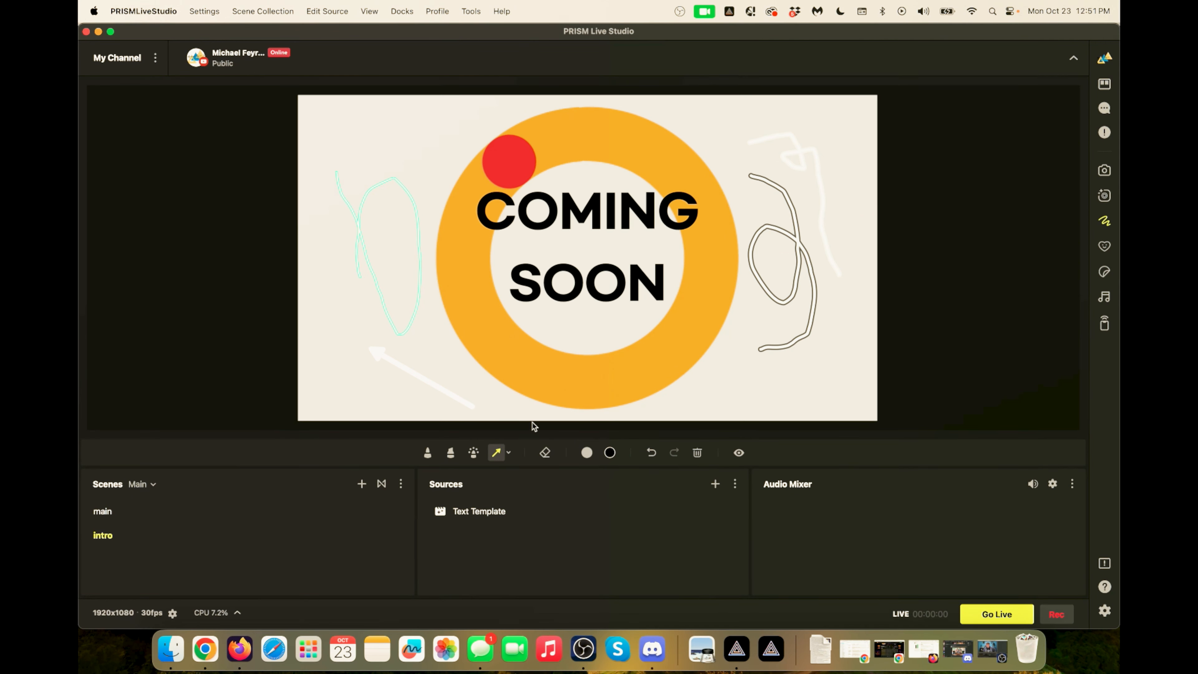
left_click_drag(391, 344, 394, 296)
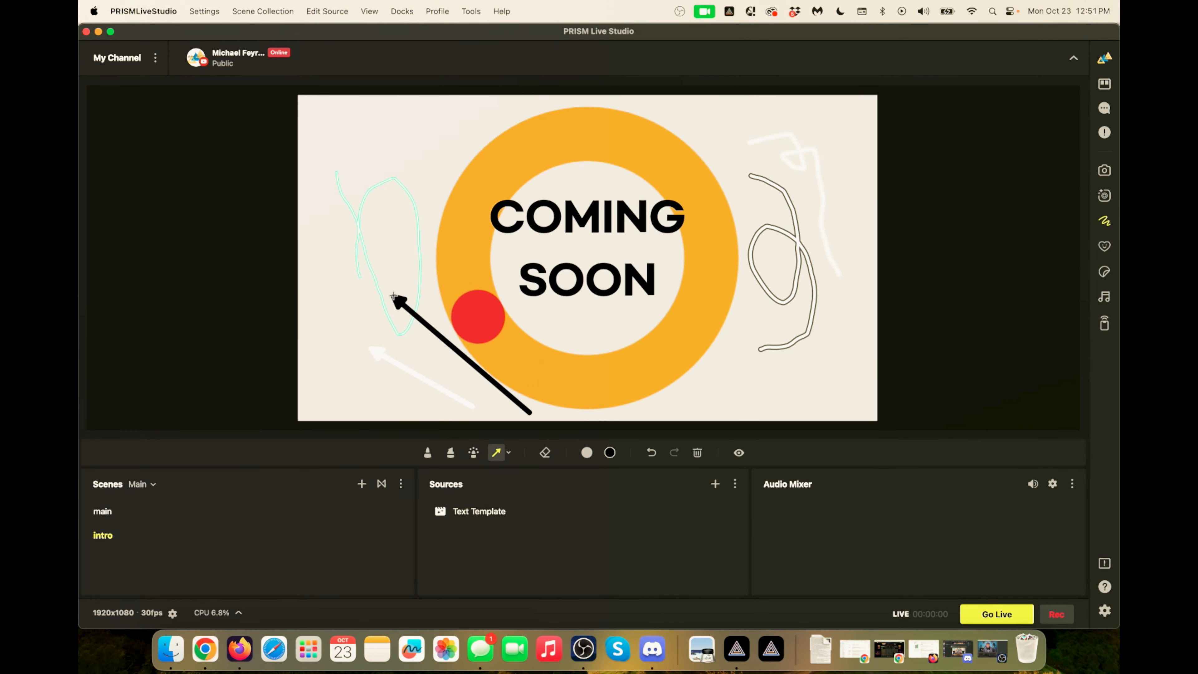
Erase the arrows, the turquoise loop, the white stroke and the black outlined loop from the preview one by one.
left_click(541, 460)
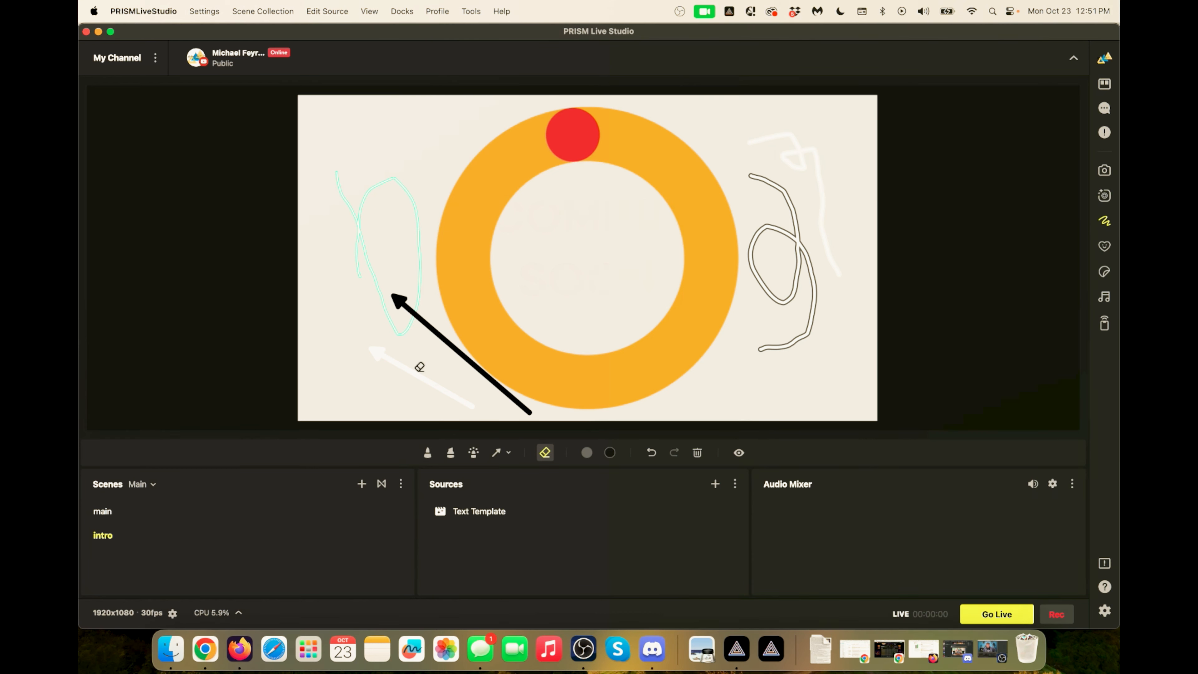
left_click(376, 349)
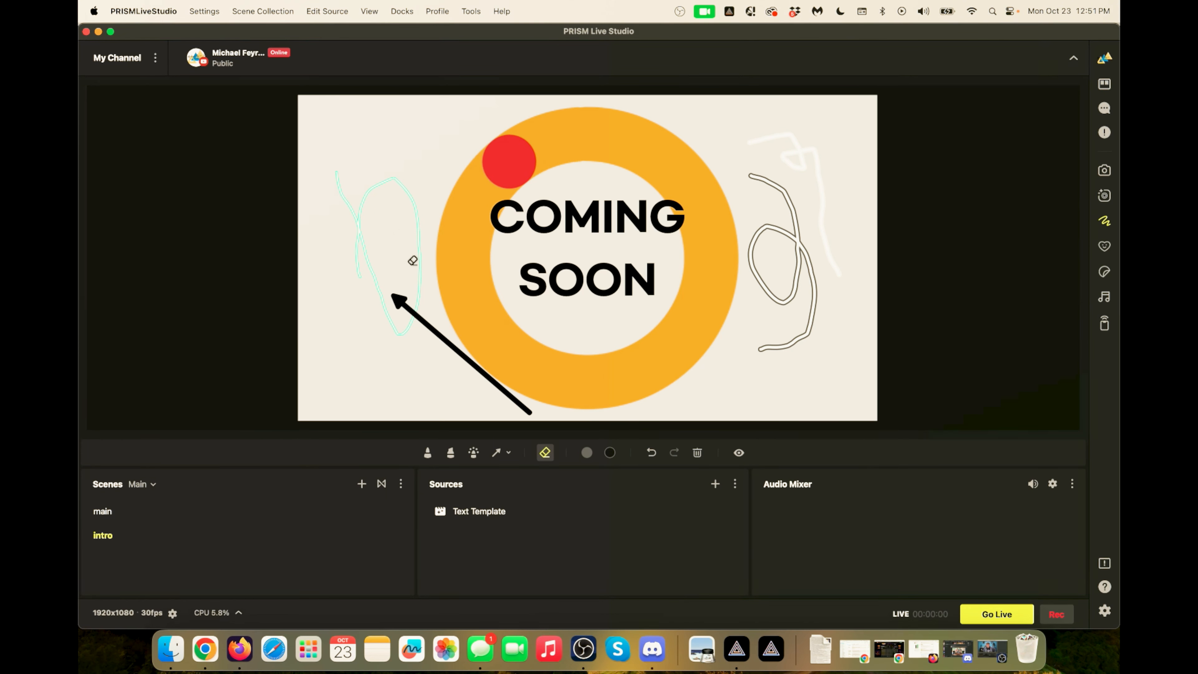
left_click(364, 227)
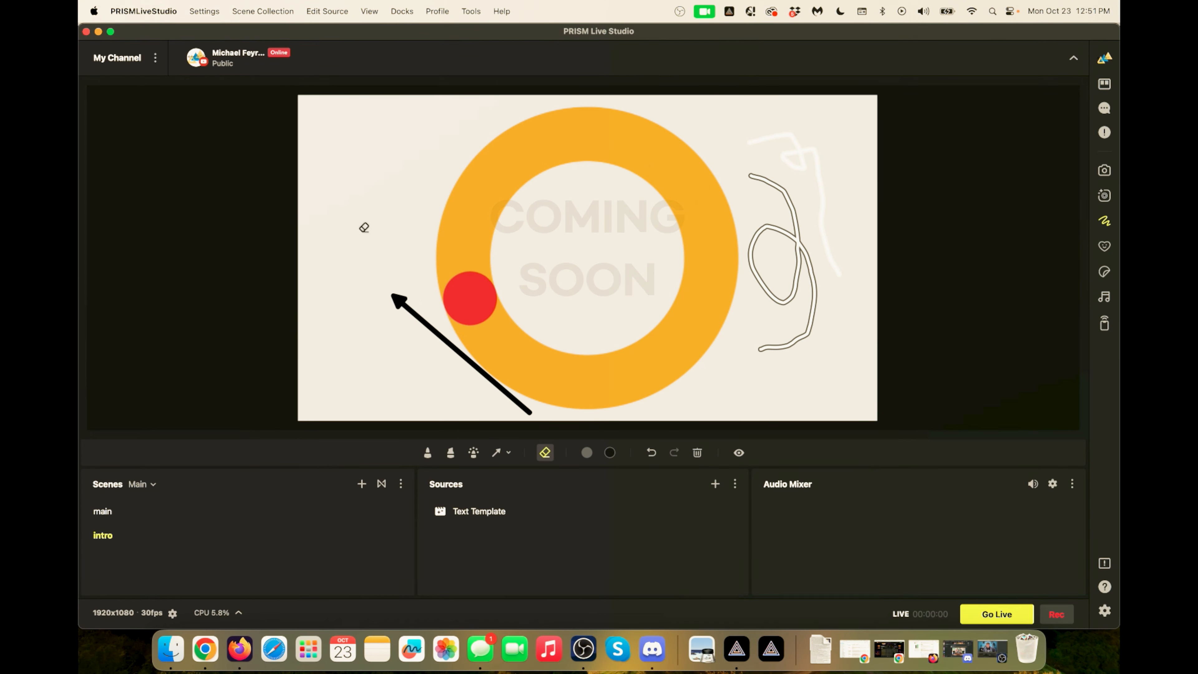
left_click(800, 166)
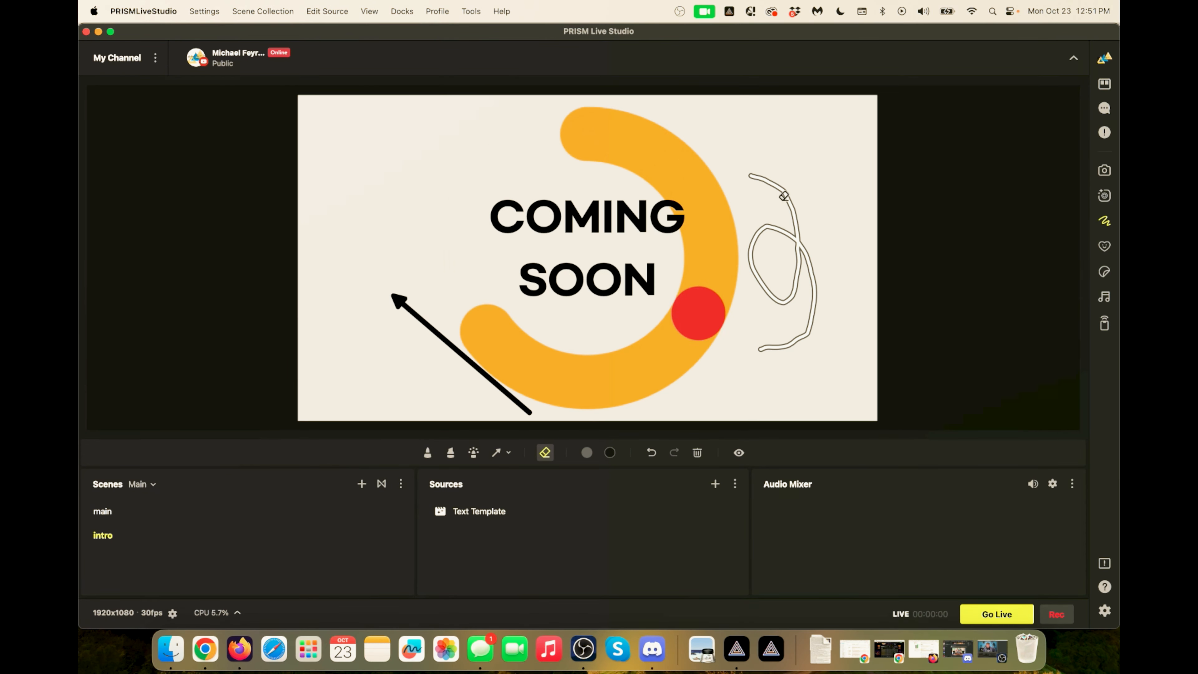
left_click(795, 222)
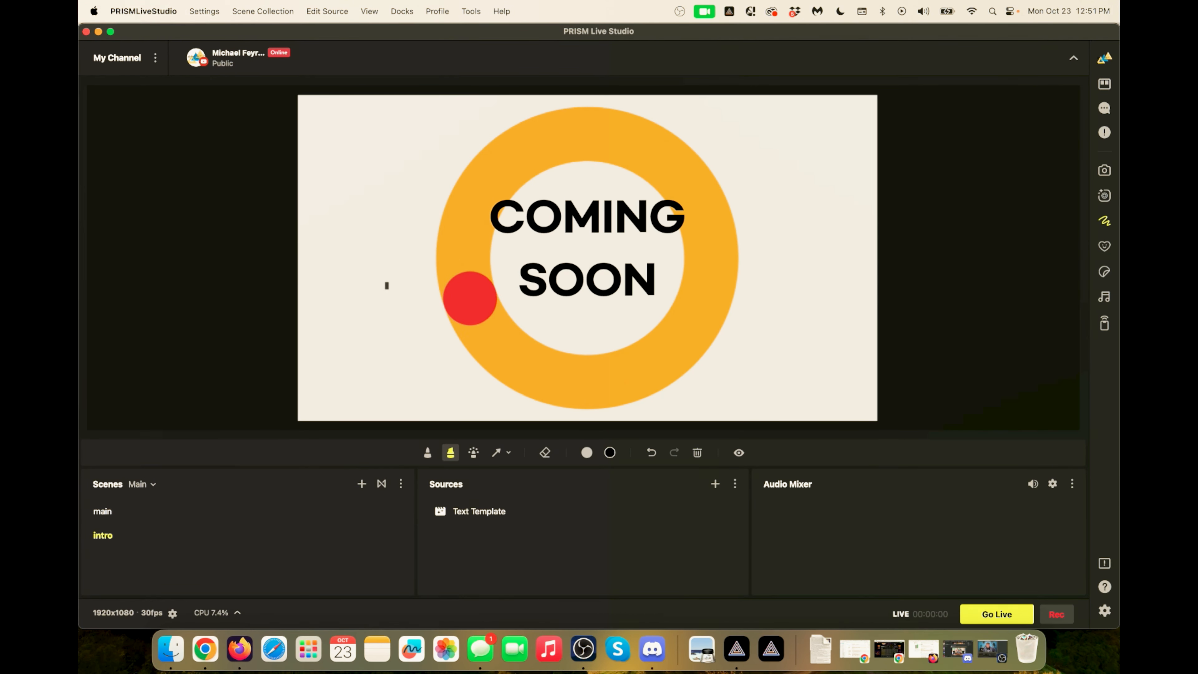
Draw a translucent highlighter loop beside the ring, plus a black pen hook and a small glow-pen loop on the opposite side.
mouse_move(419, 349)
left_mouse_down()
mouse_move(435, 278)
mouse_move(349, 370)
mouse_move(432, 363)
left_mouse_up()
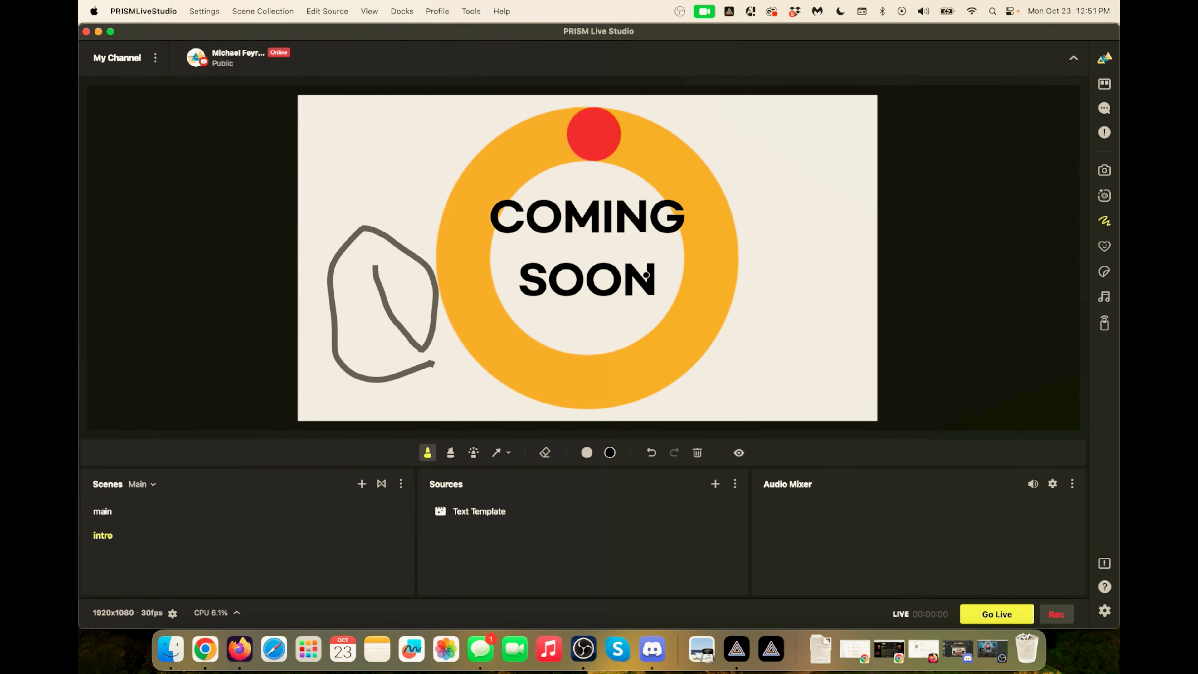
left_click_drag(730, 205, 807, 313)
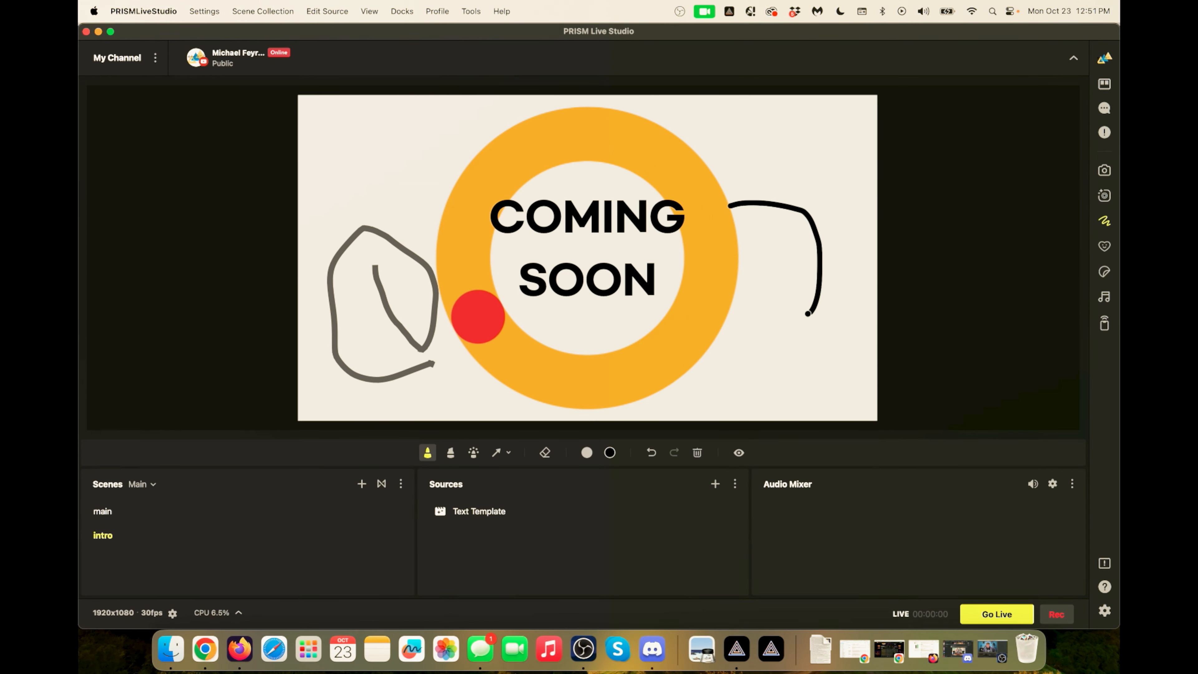
left_click(473, 452)
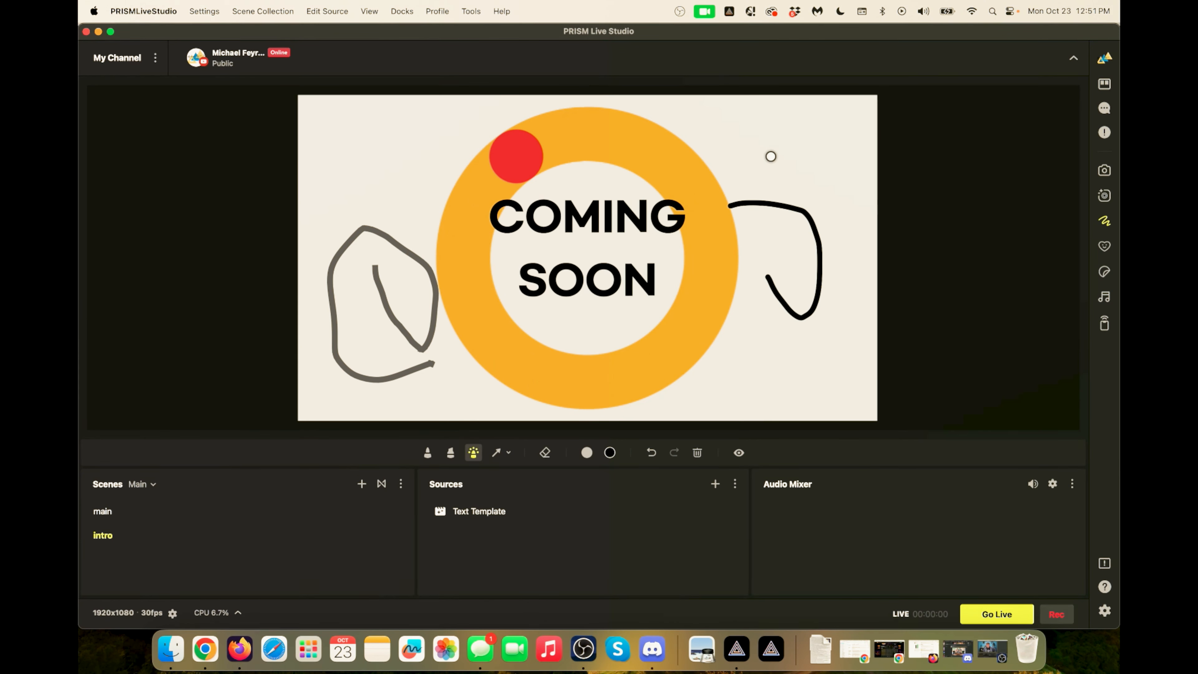
left_click_drag(746, 139, 769, 167)
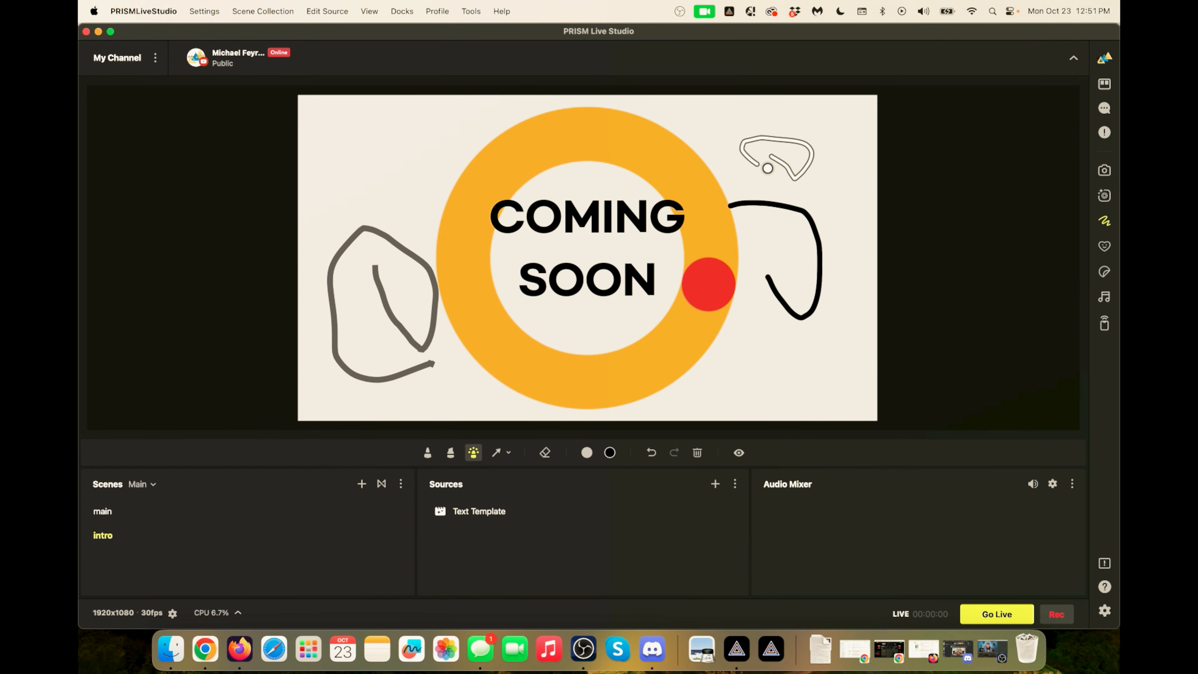
Draw a black pen hook above the highlighter loop and a highlighter loop across the ring's lower edge.
left_click(428, 452)
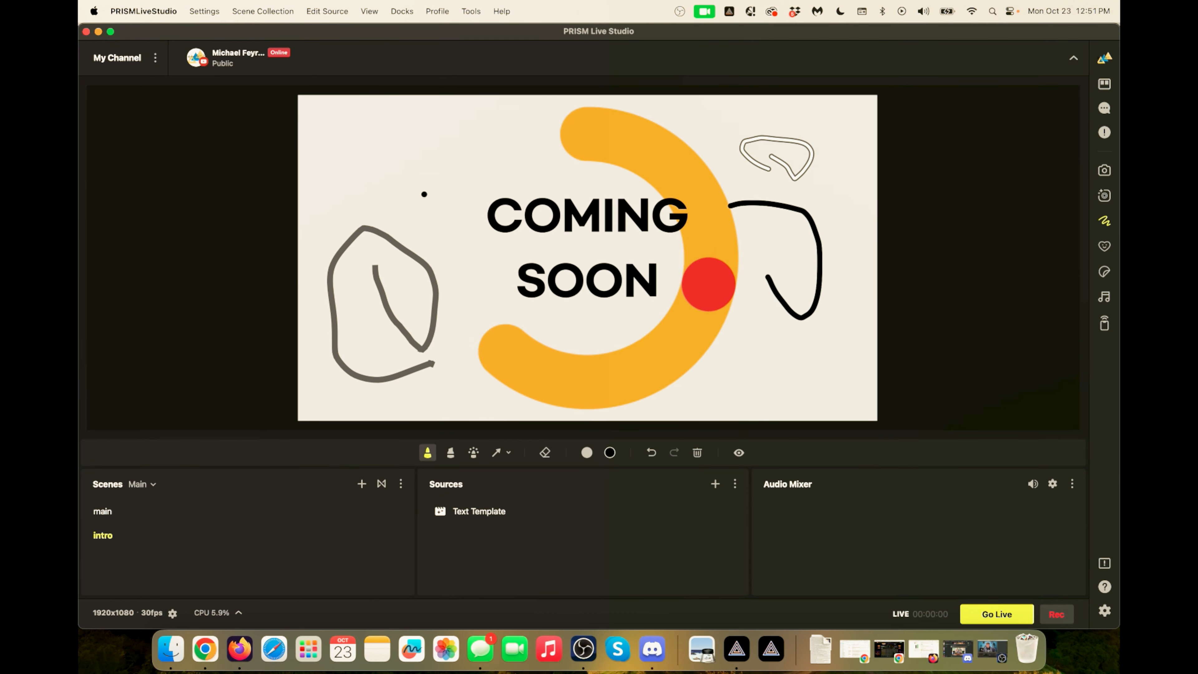
mouse_move(368, 141)
left_mouse_down()
mouse_move(426, 150)
mouse_move(406, 183)
left_mouse_up()
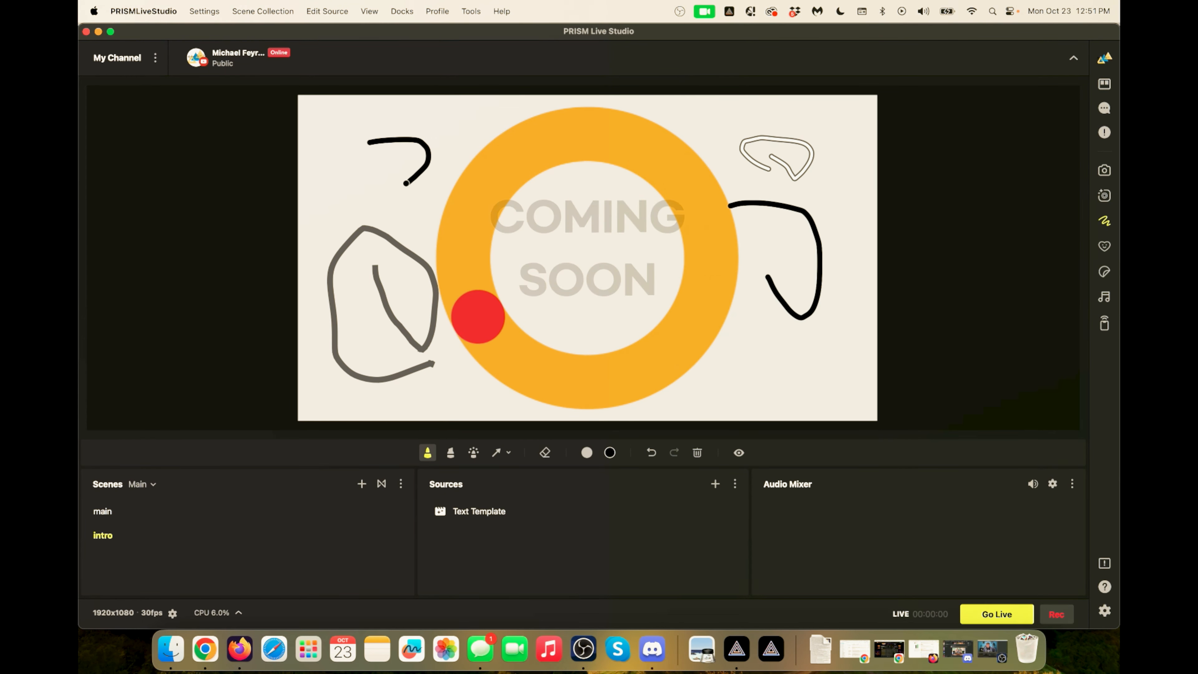
left_click(451, 453)
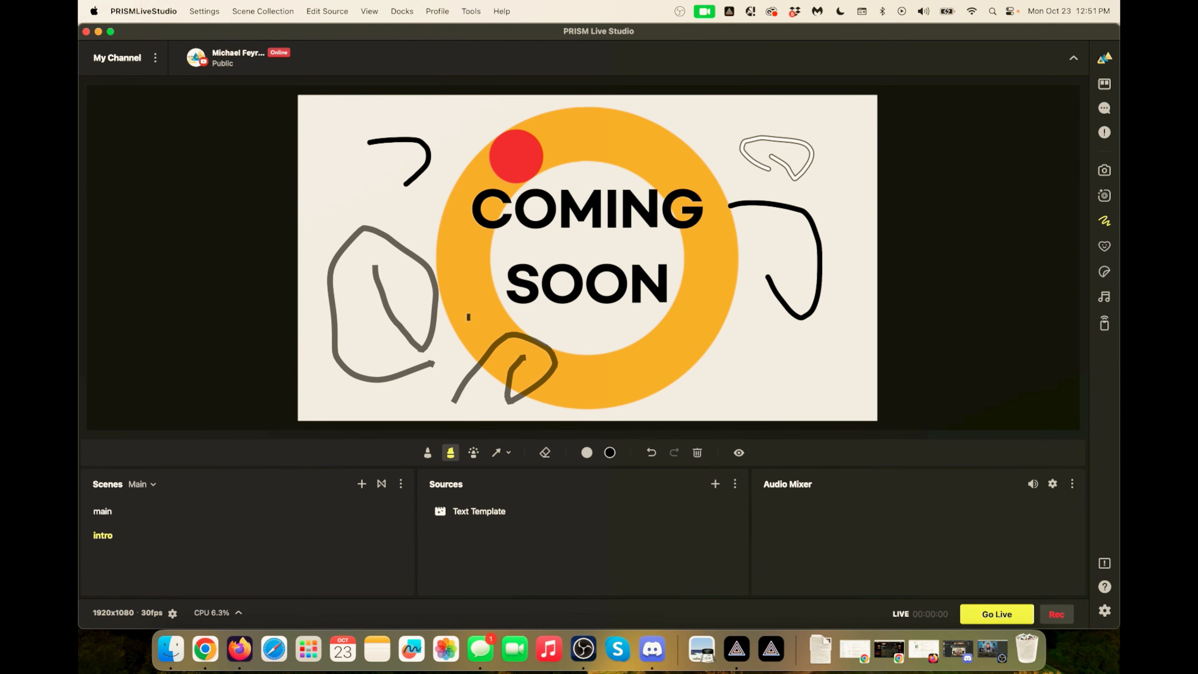
Hide and show the drawings again, clear them all, and turn off the drawing tools.
left_click(739, 453)
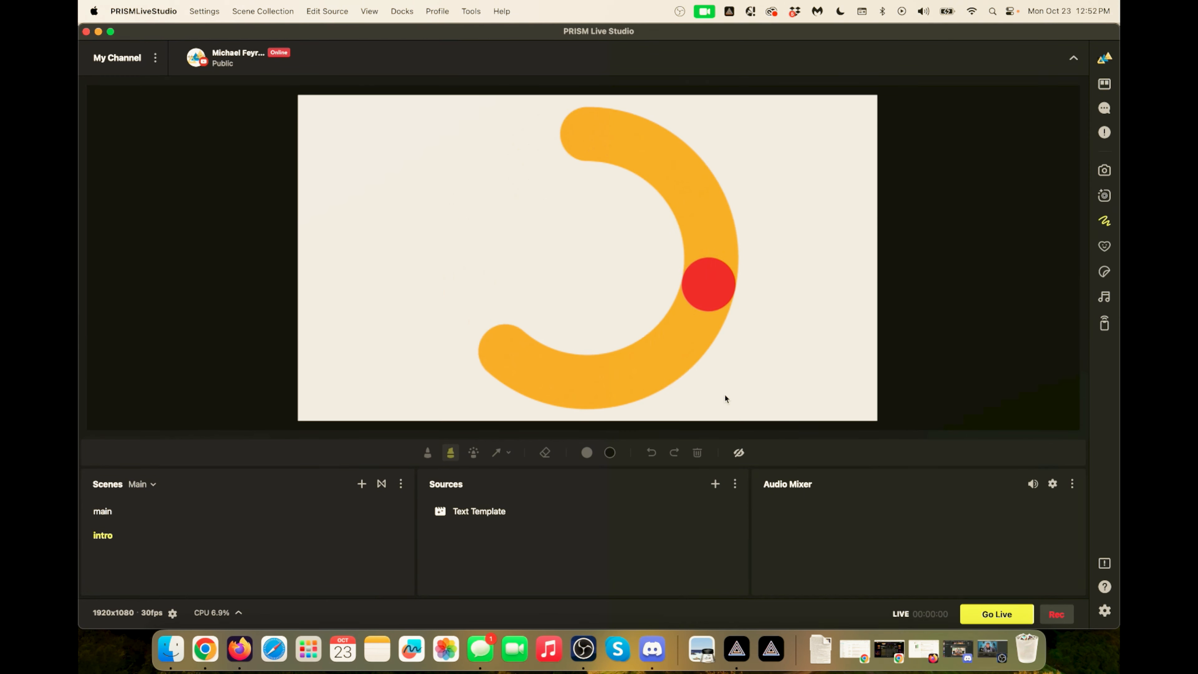
left_click(738, 453)
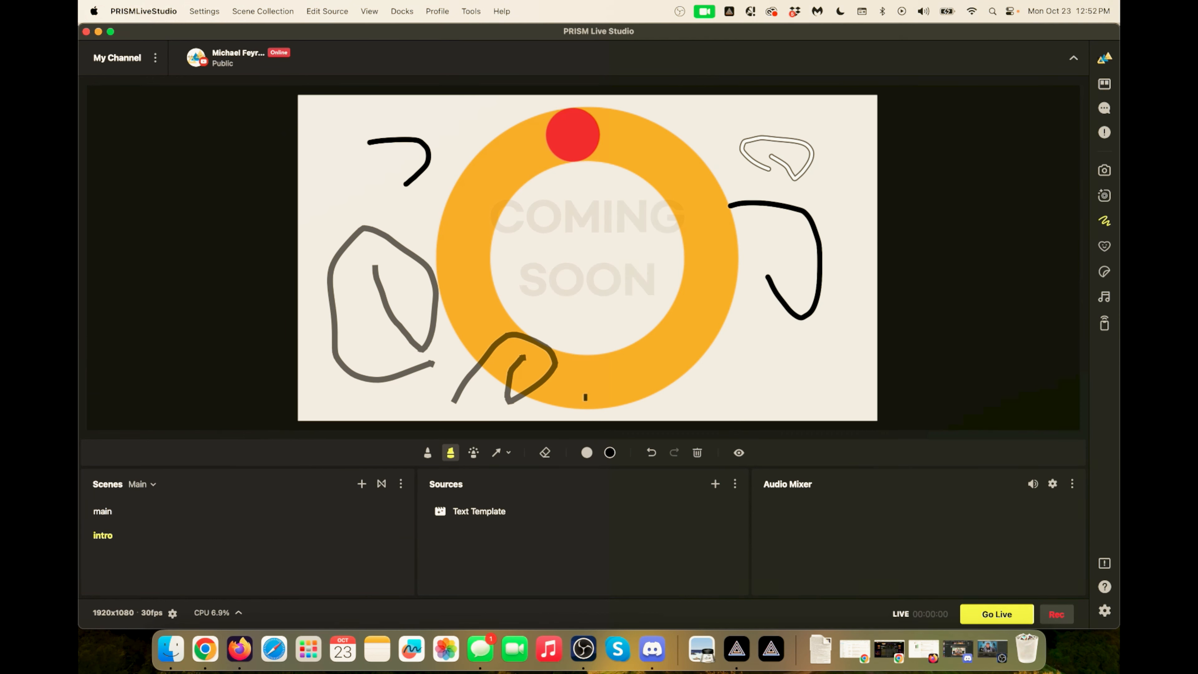
left_click(697, 453)
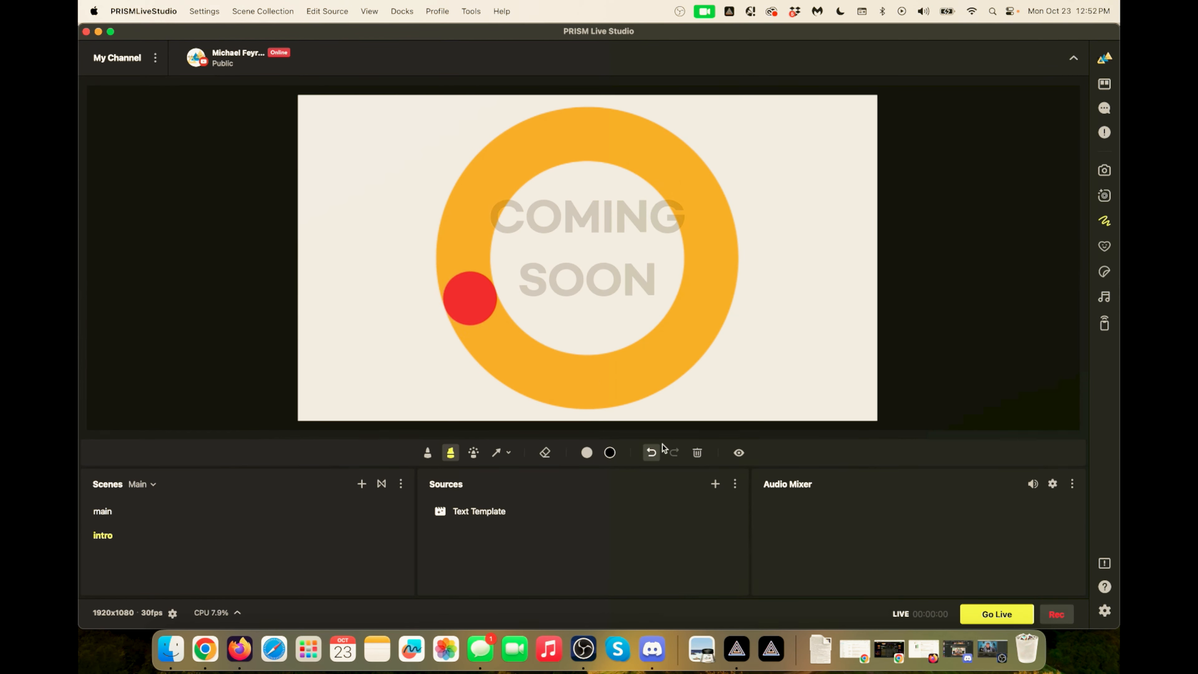
left_click(1108, 224)
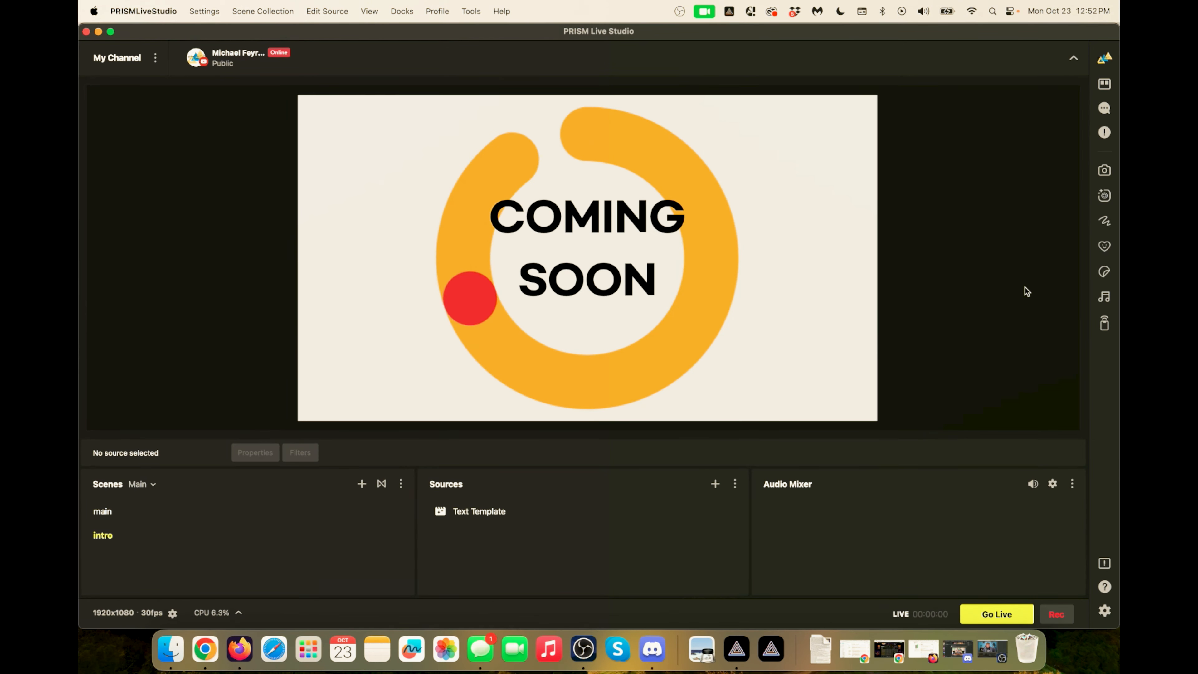
Add the red heart speech-bubble PRISM Sticker, shrink it to about half size and place it over the ring's lower-left edge.
left_click(1102, 247)
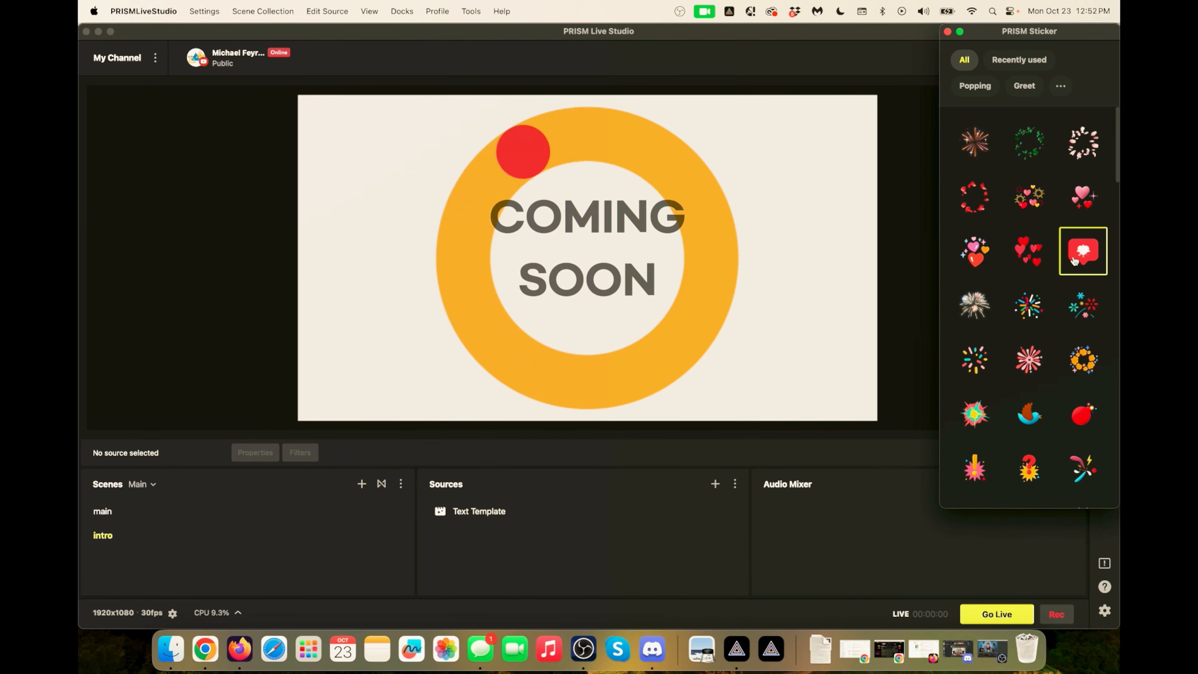
left_click(1077, 260)
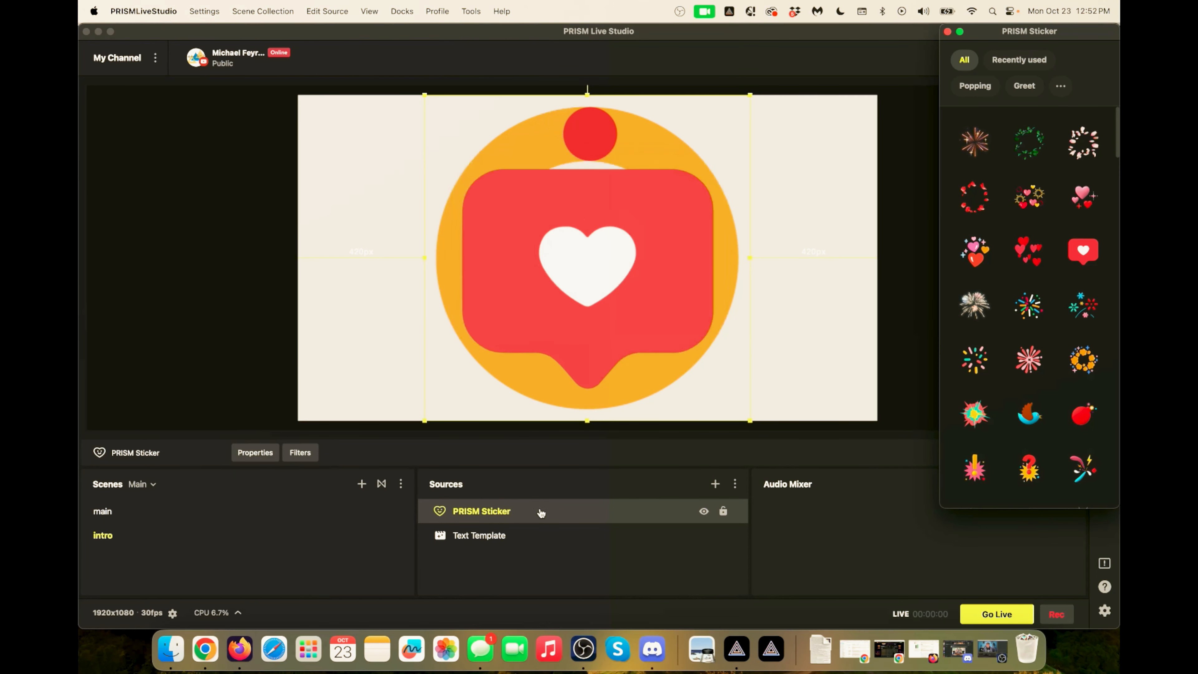
left_click(690, 510)
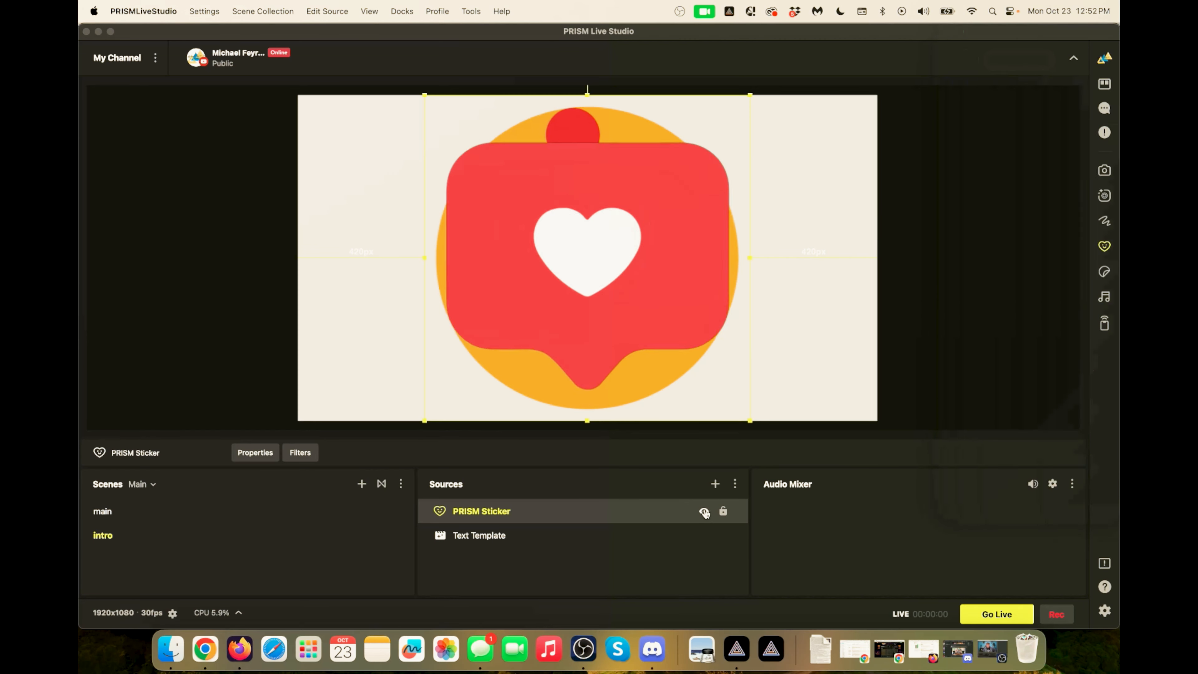
left_click_drag(667, 310, 595, 327)
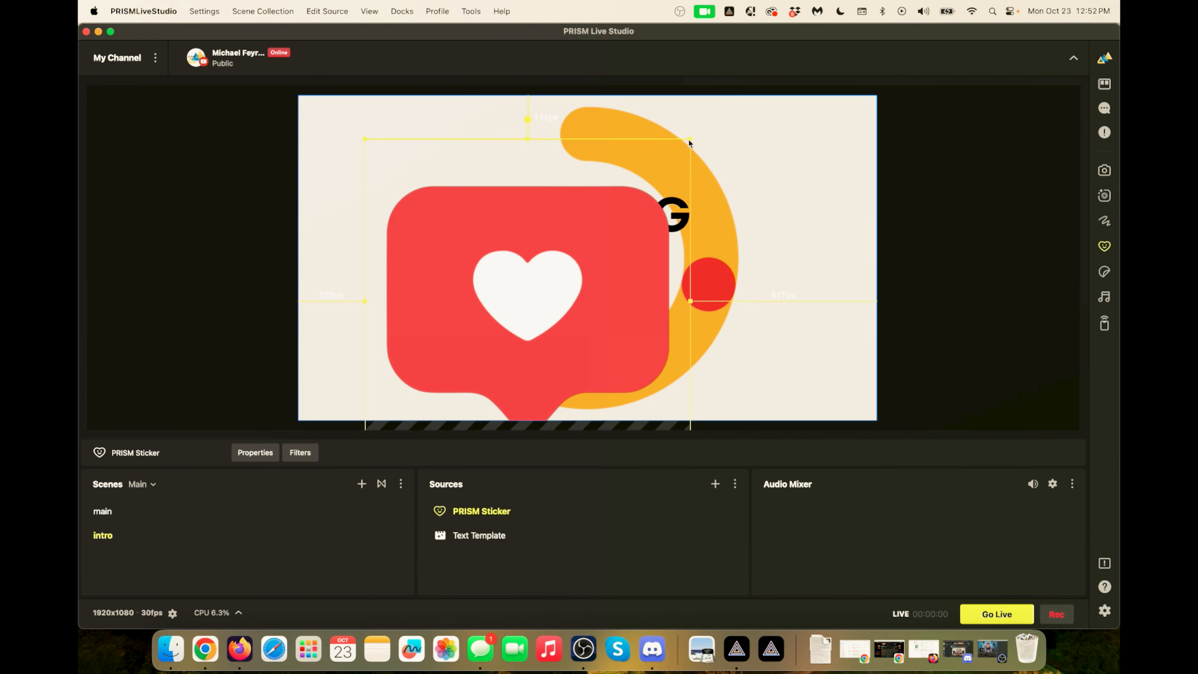
left_click_drag(690, 140, 516, 297)
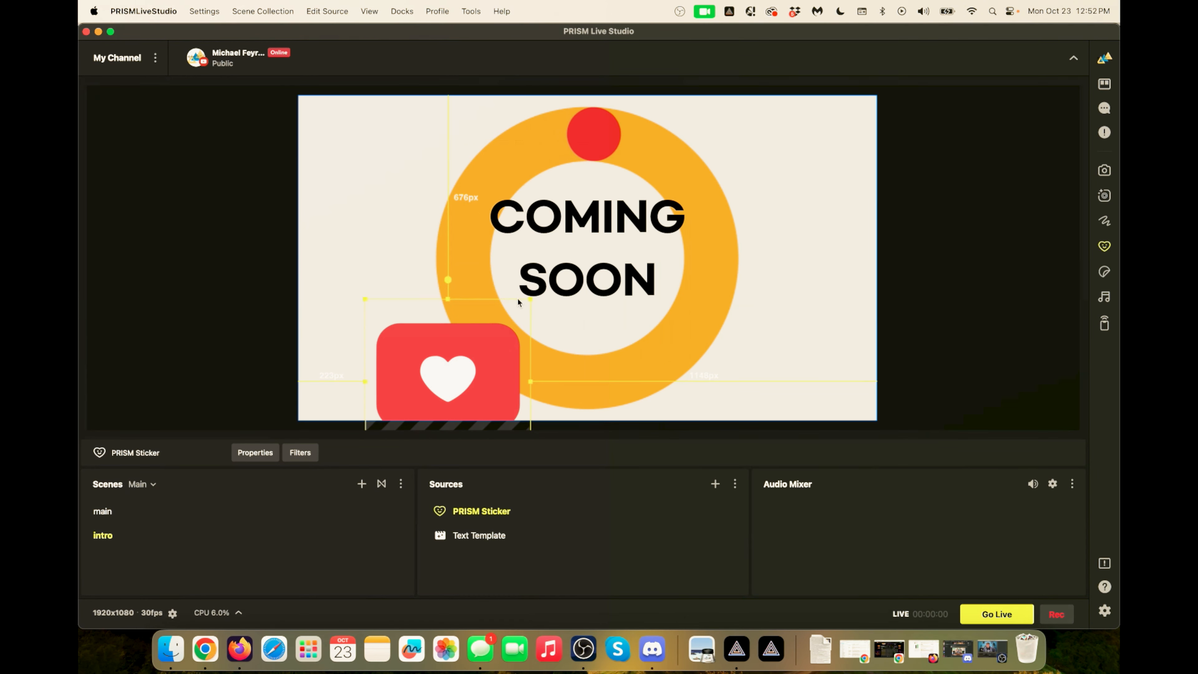
left_click_drag(493, 397, 439, 334)
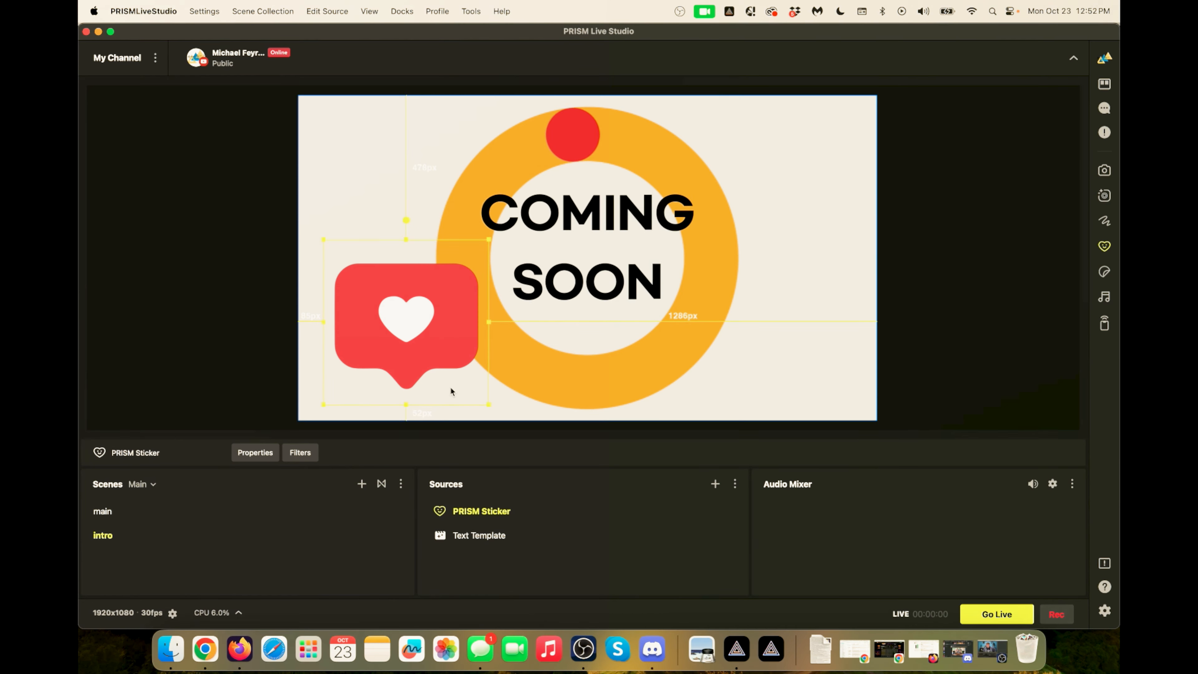
Delete the PRISM Sticker source, and look over the list of available source types without adding one.
right_click(547, 509)
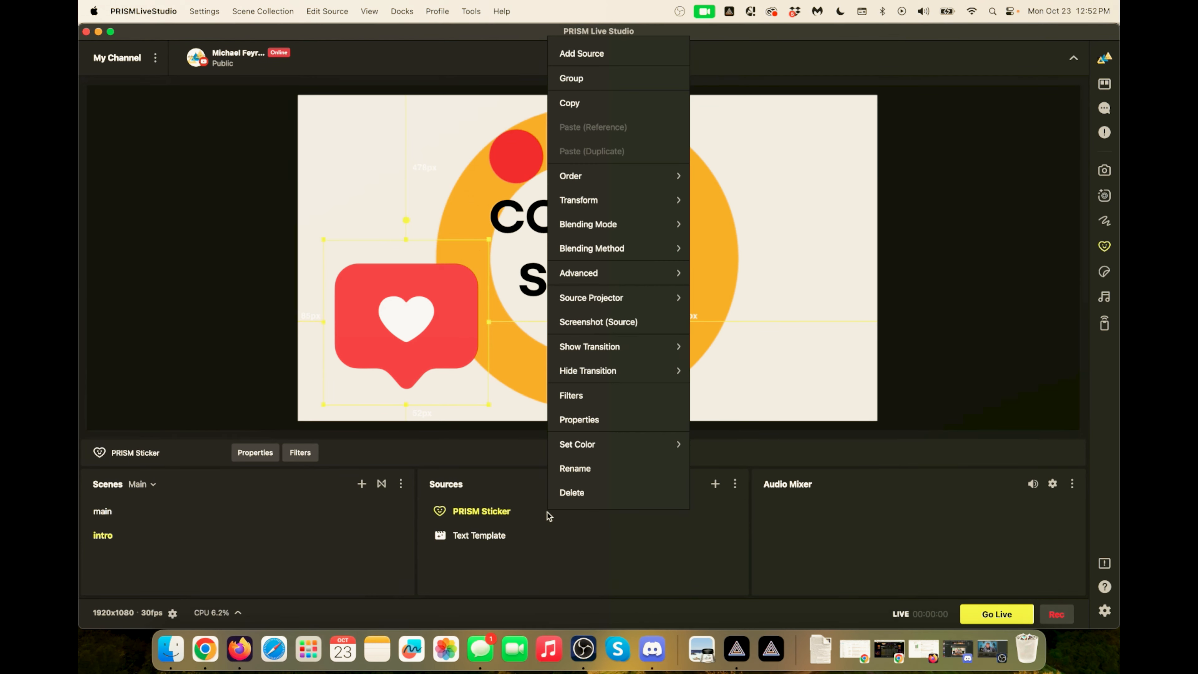
left_click(580, 491)
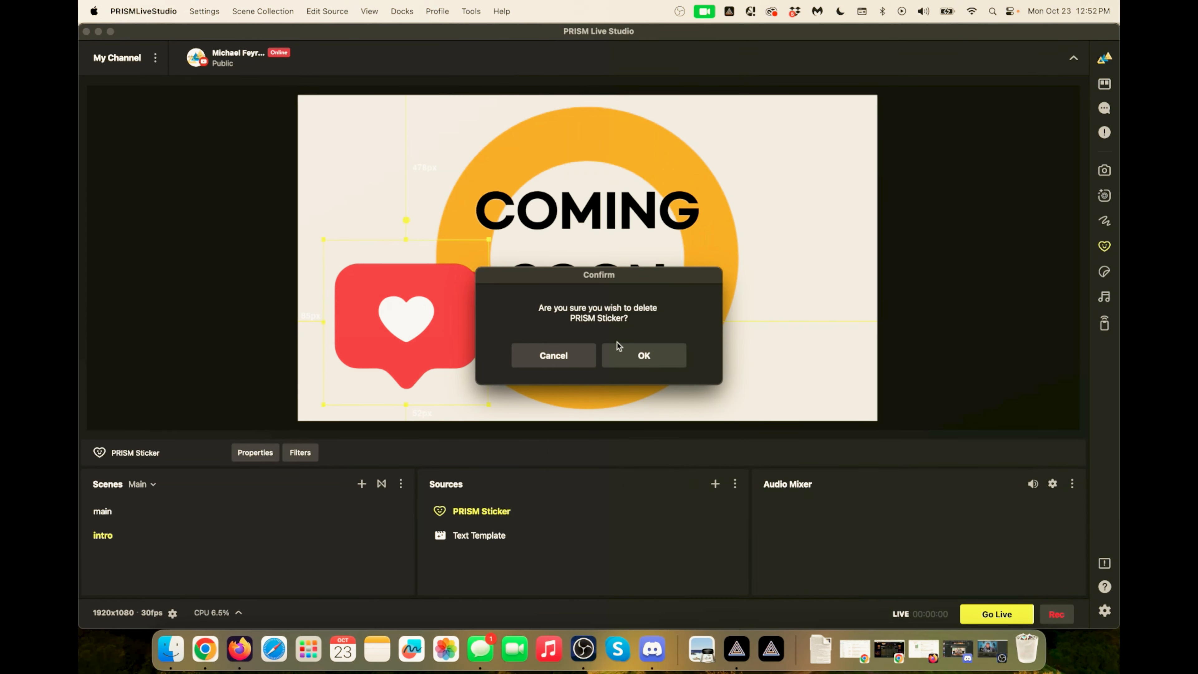
left_click(638, 355)
left_click(714, 484)
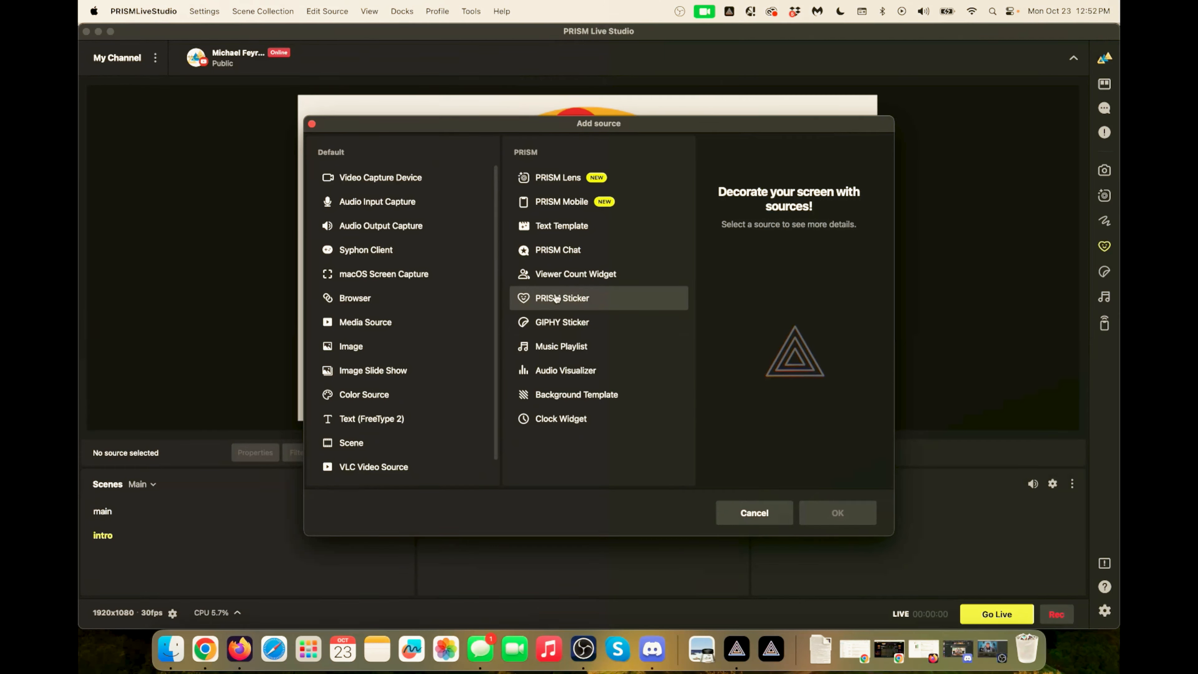
left_click(738, 509)
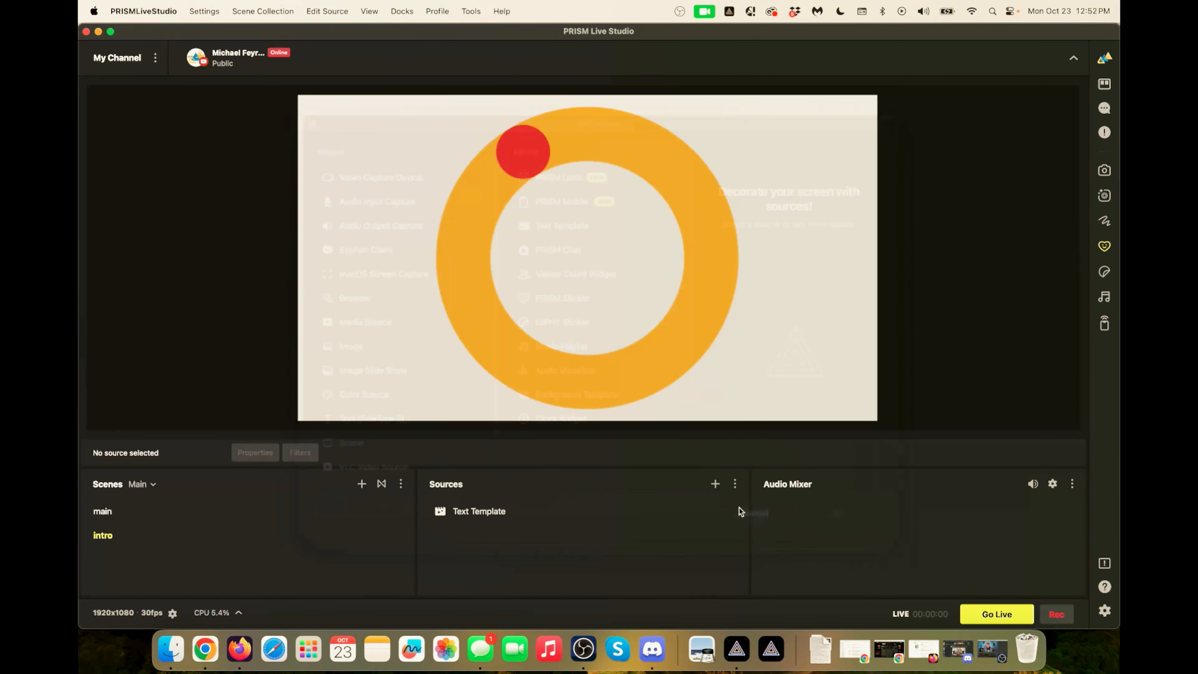
Add the trending dancing-baby GIPHY Sticker, enlarge it and position it over the ring's left side.
left_click(1105, 272)
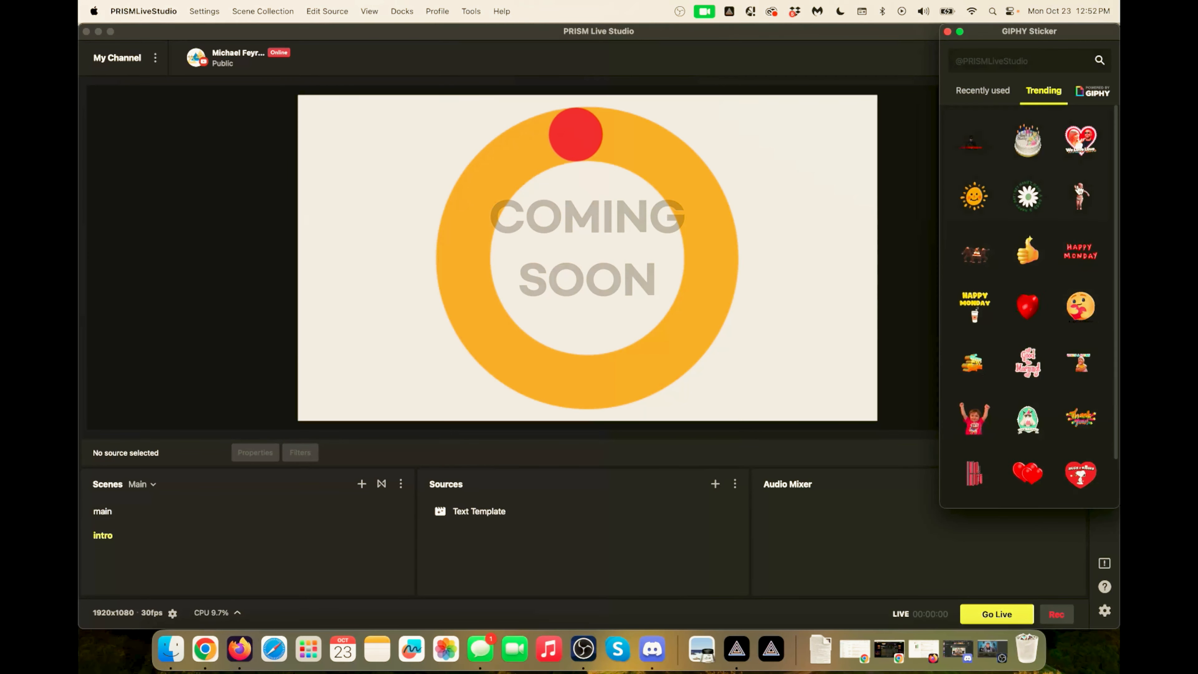
left_click(1080, 202)
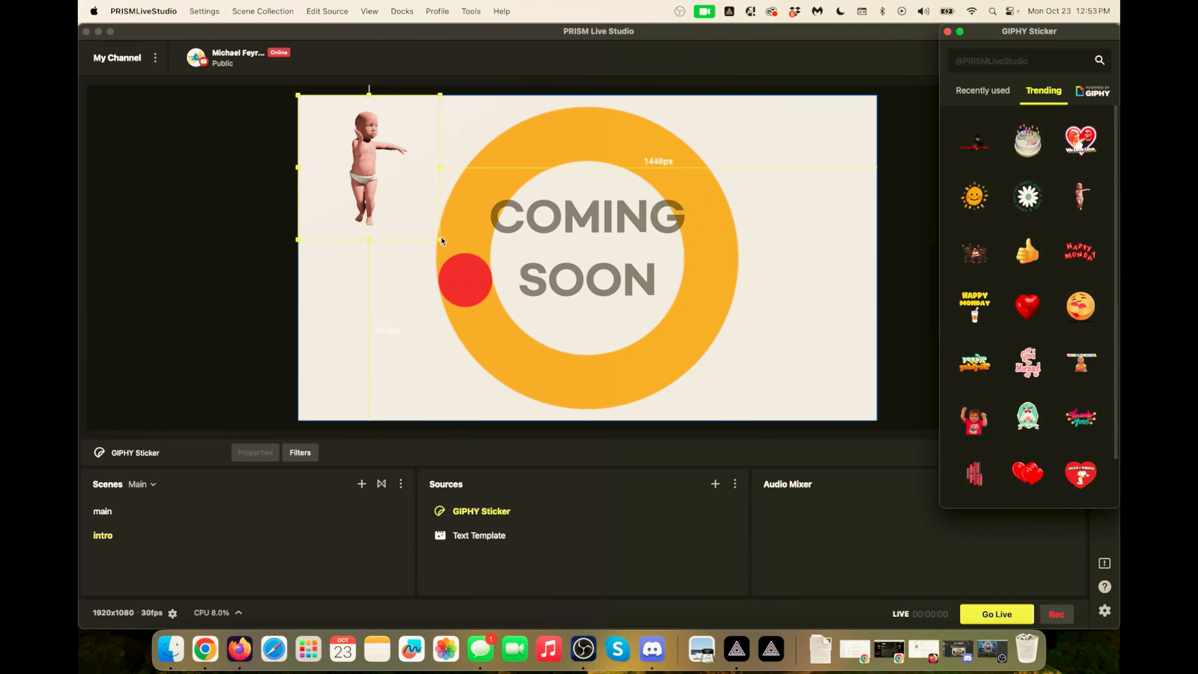
left_click_drag(437, 239, 547, 356)
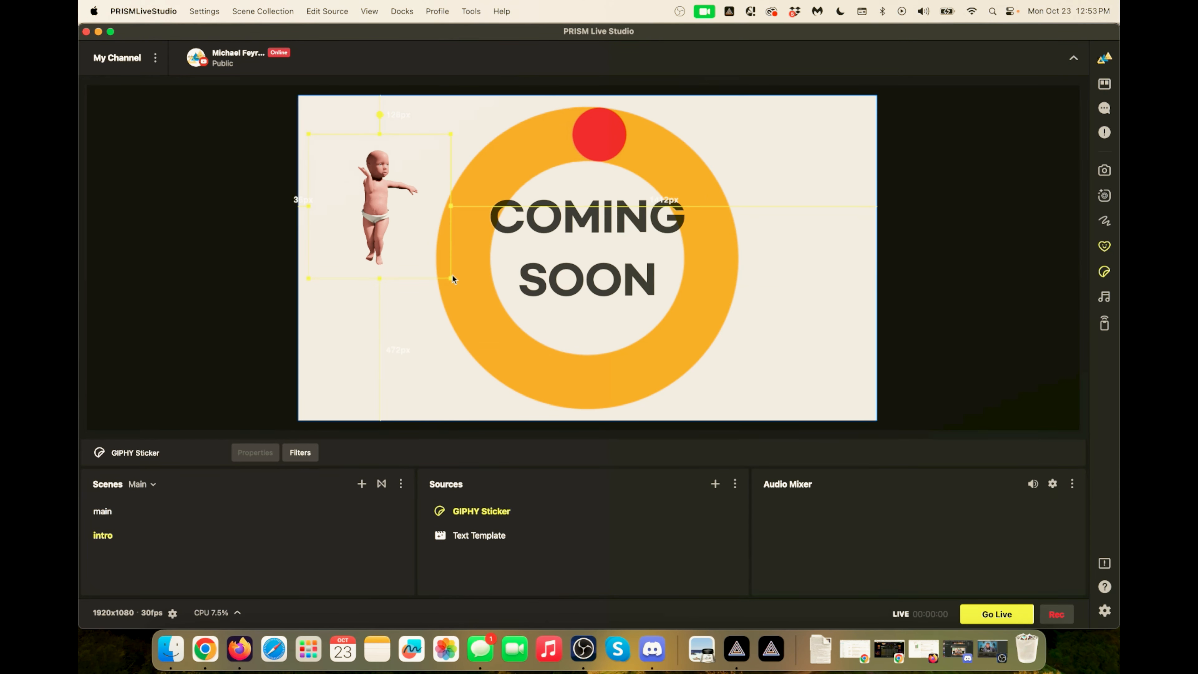
left_click_drag(451, 276, 575, 373)
left_click_drag(445, 298, 403, 269)
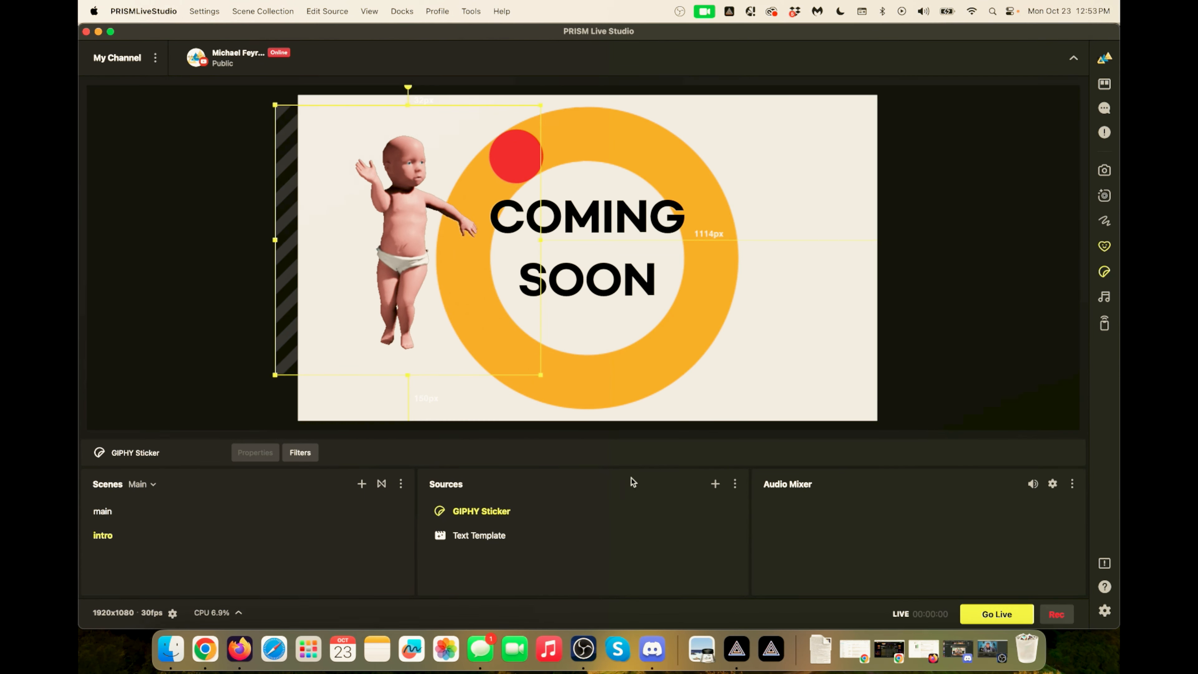
Toggle the GIPHY Sticker source's visibility off and on, and delete the source from the intro scene.
mouse_move(596, 516)
left_click(704, 511)
left_click(704, 511)
left_click(704, 511)
left_click(704, 512)
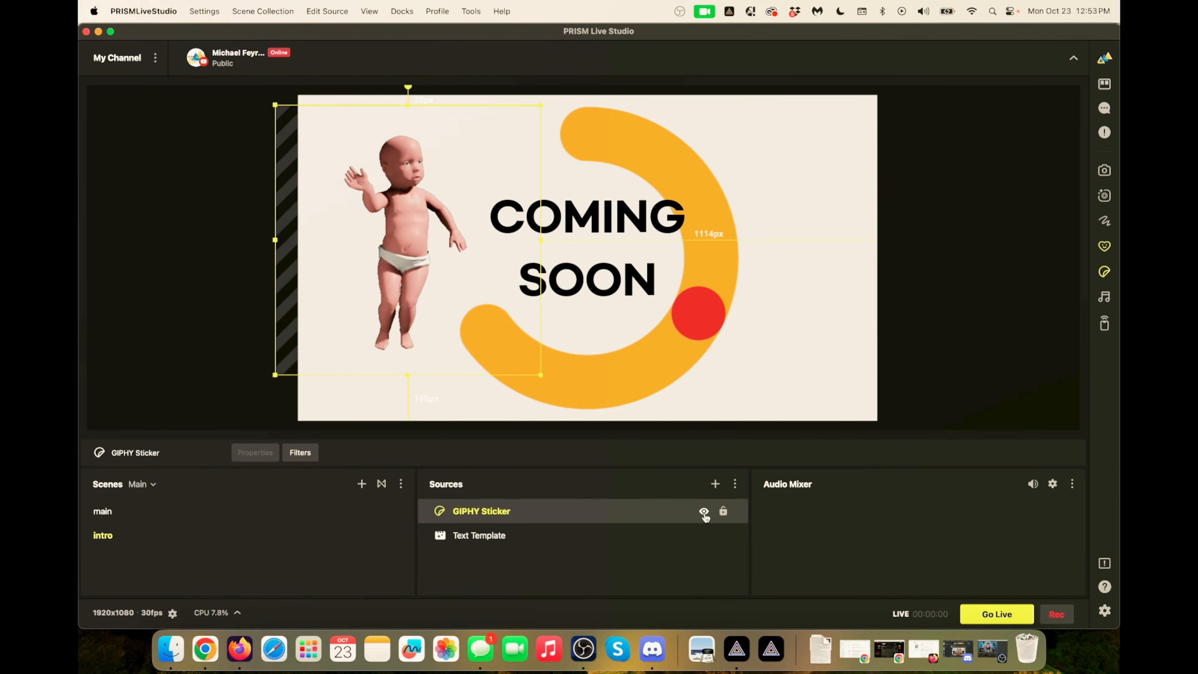
right_click(599, 506)
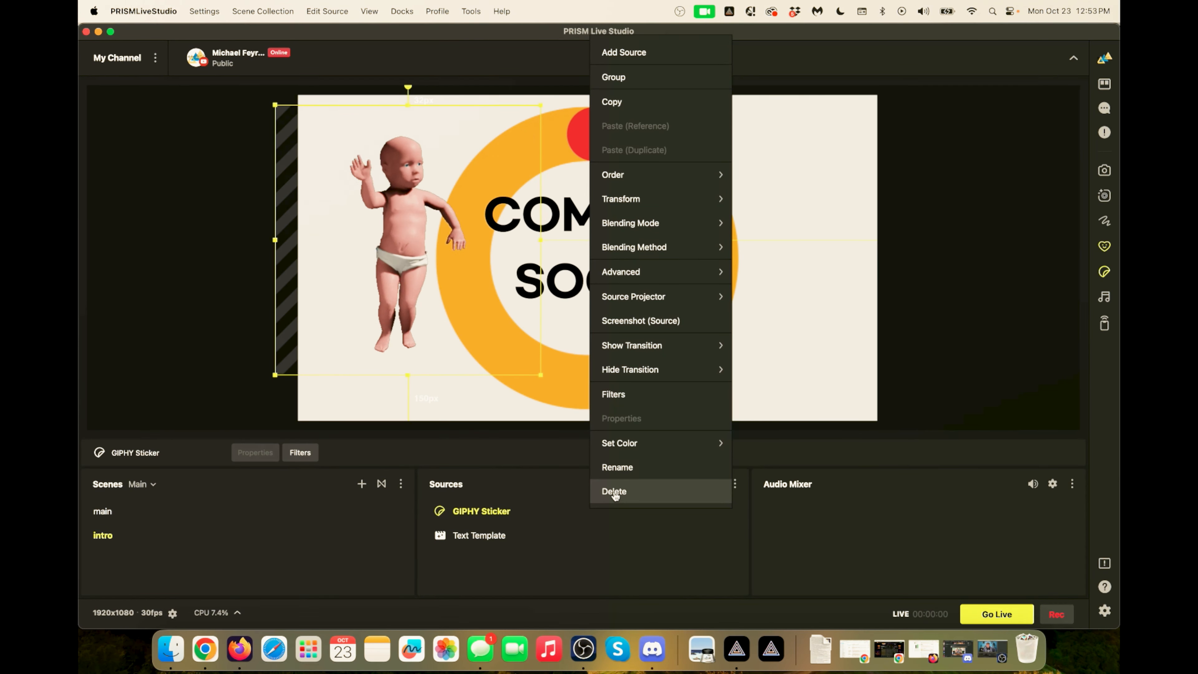
left_click(613, 491)
left_click(642, 358)
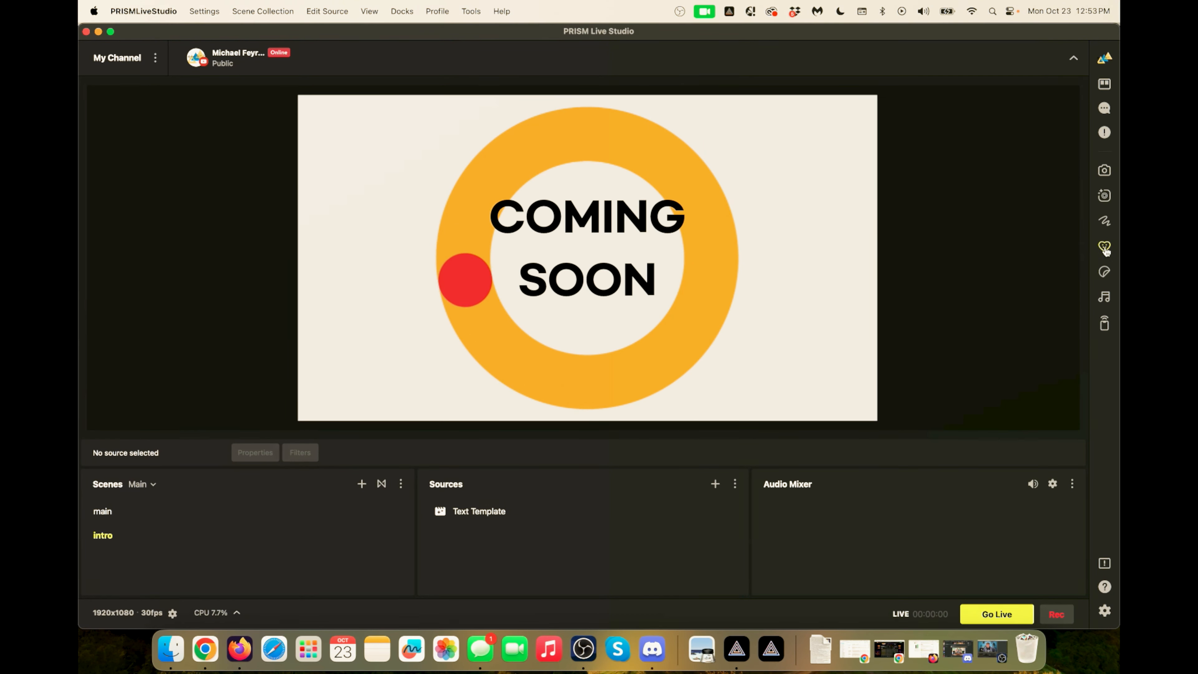
View the Music Playlist window and close it without adding a source.
left_click(1104, 298)
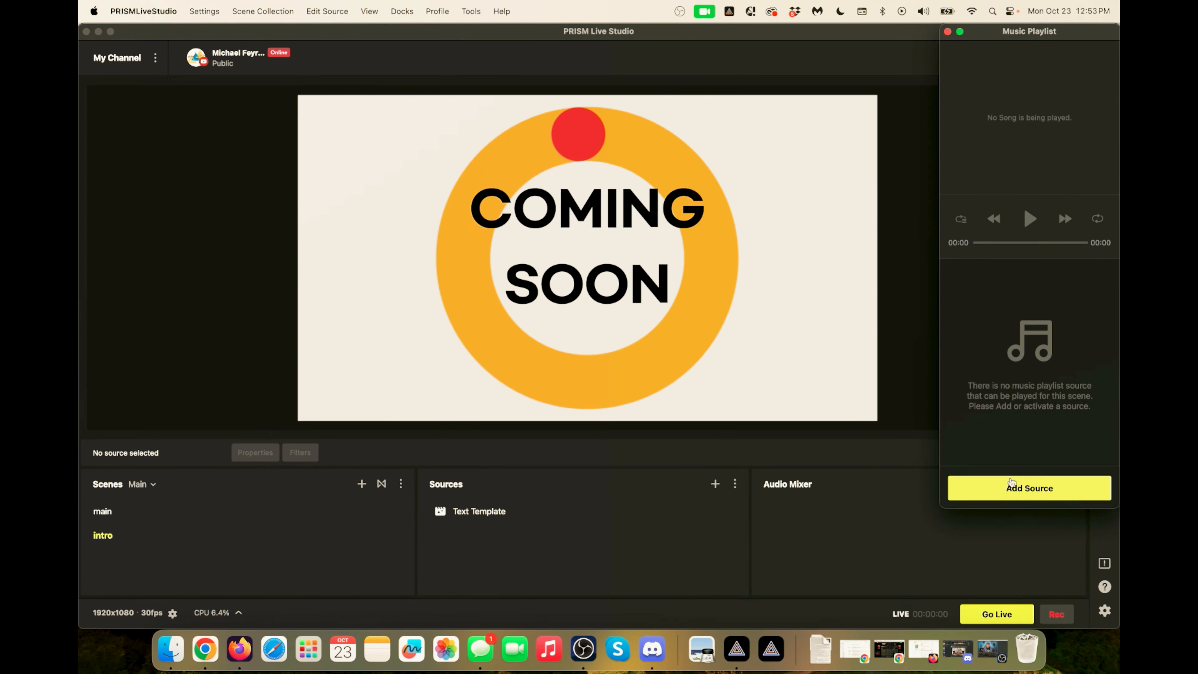
left_click(948, 31)
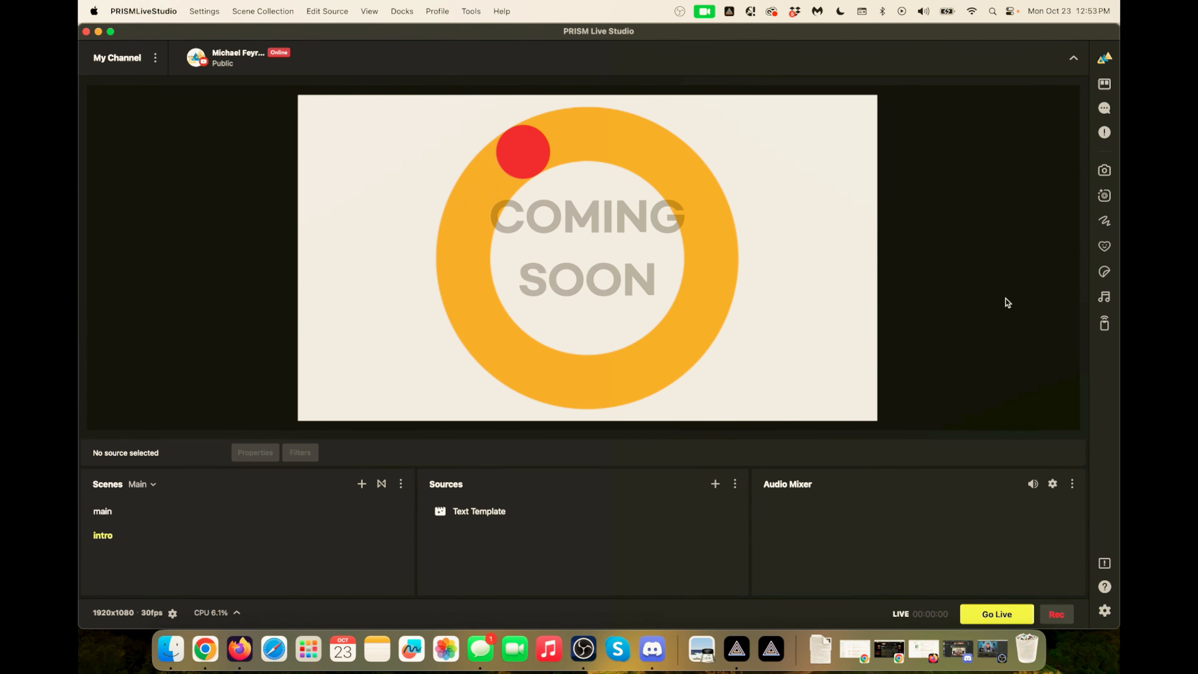
View the mobile remote control connection window, close it, and switch to the main scene.
left_click(1104, 324)
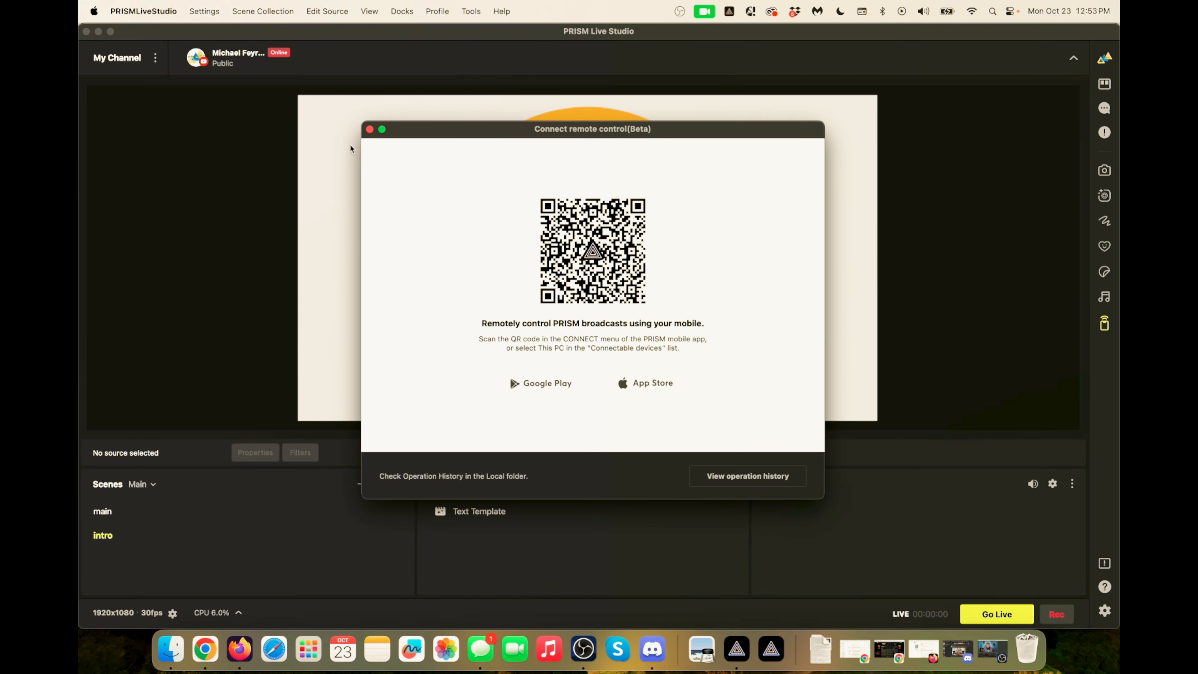
left_click(370, 129)
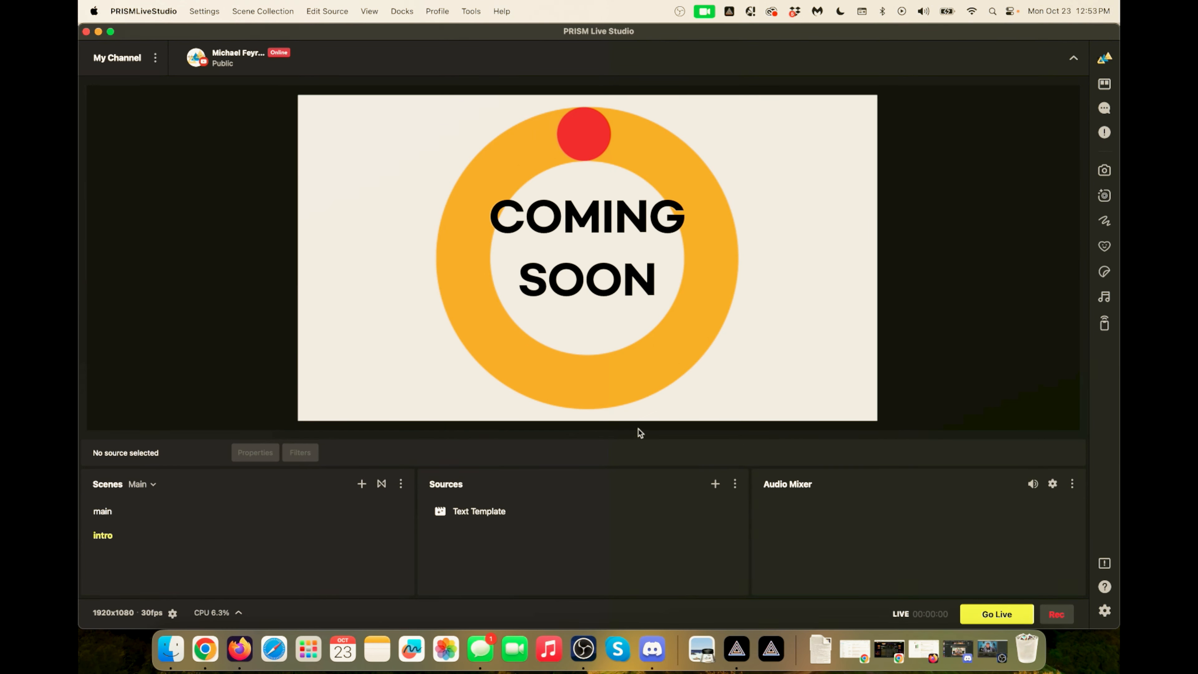
left_click(250, 517)
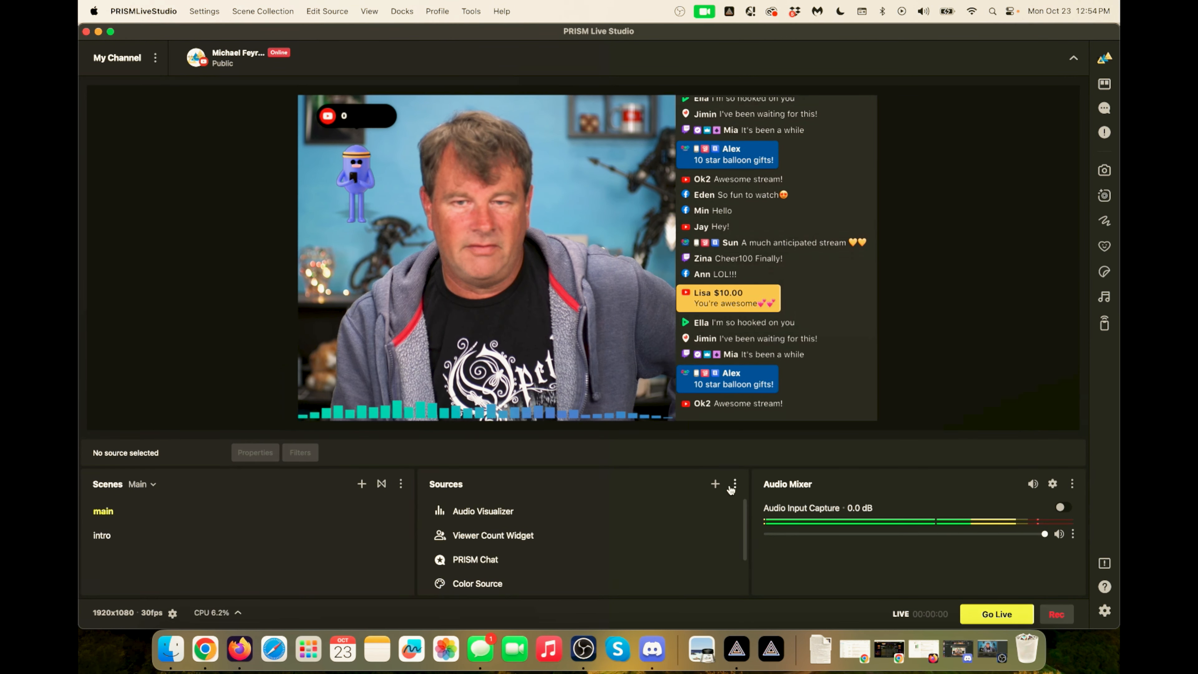
Add a new Video Capture Device source using the iPhone Camera with the High preset, and shrink it into the canvas's upper-left corner.
left_click(715, 483)
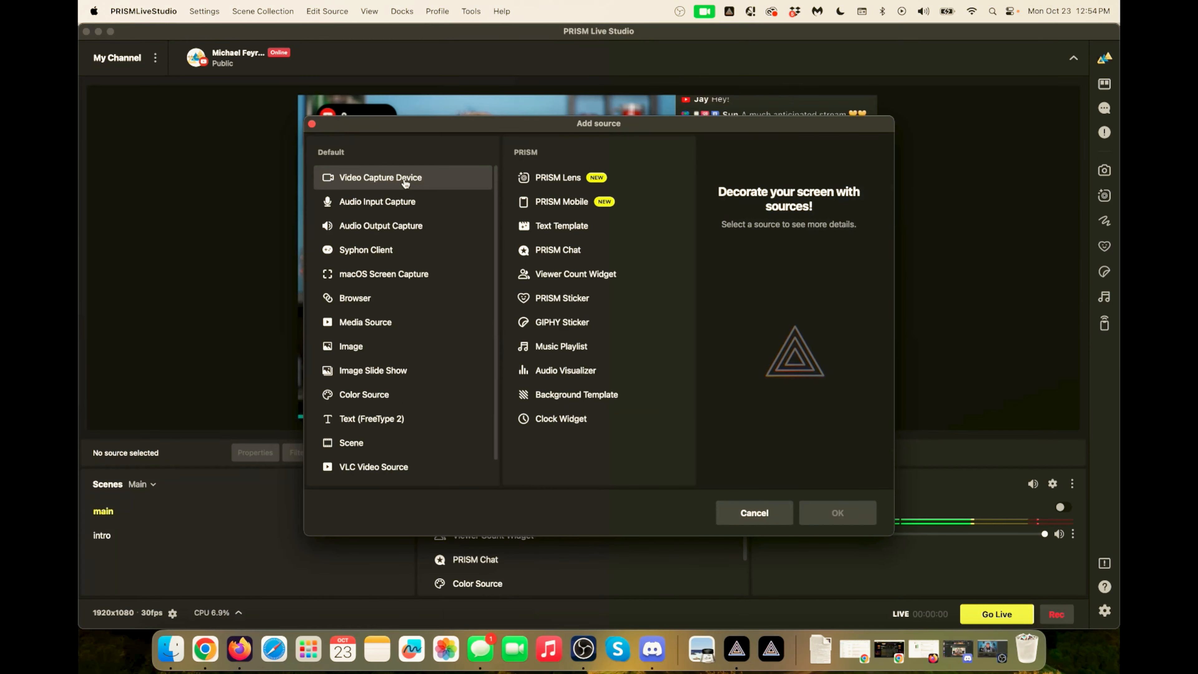
left_click(404, 183)
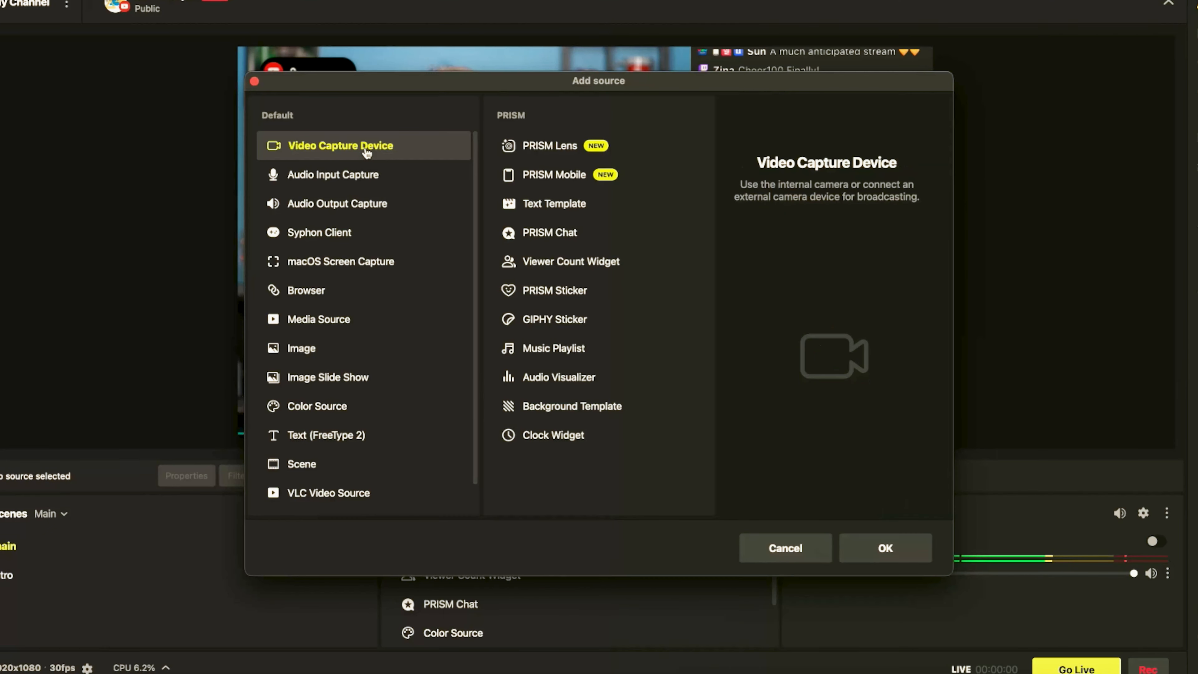
left_click(869, 546)
left_click(613, 434)
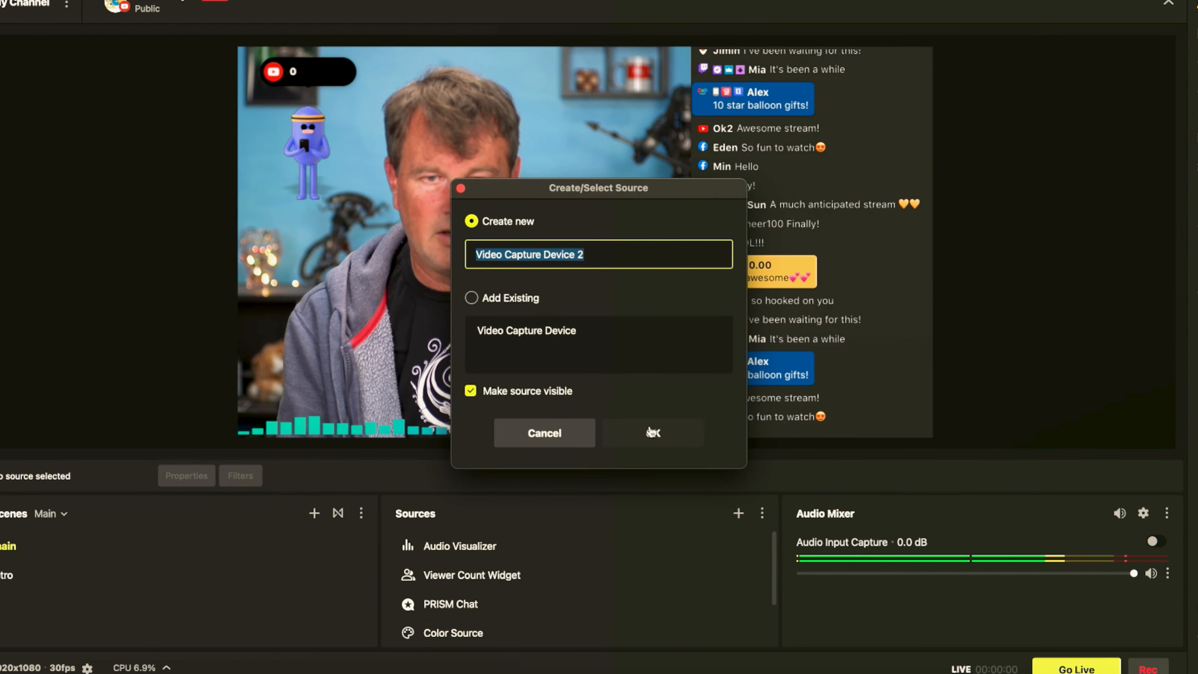
left_click(782, 257)
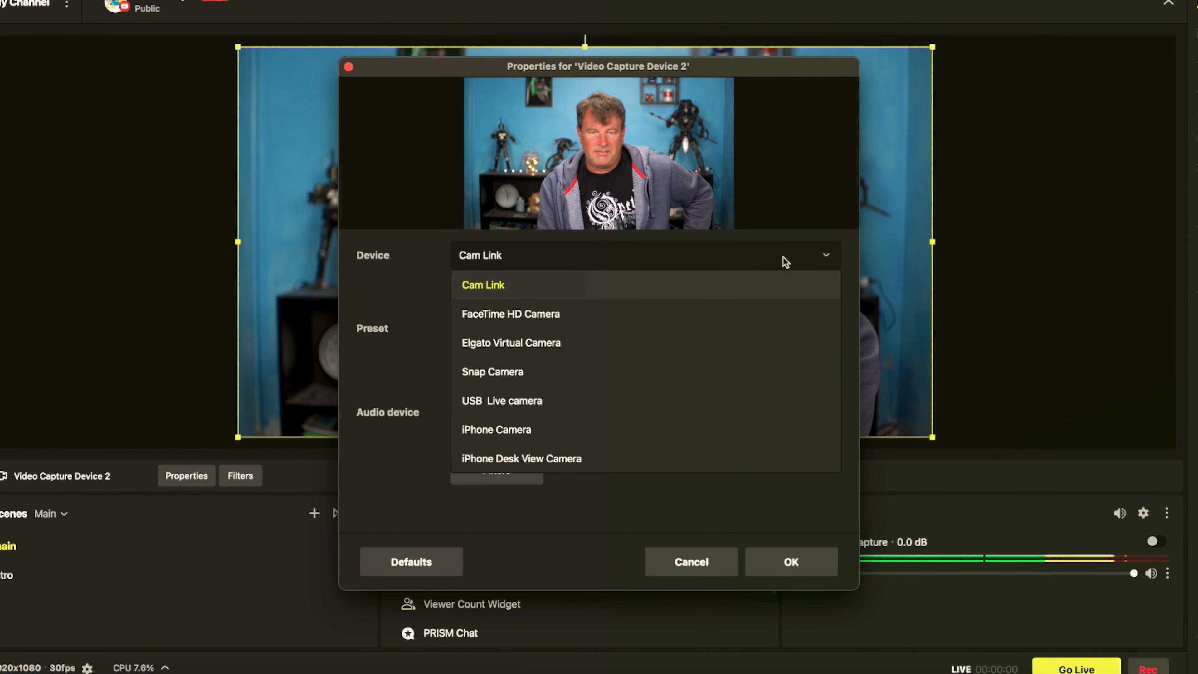
left_click(496, 430)
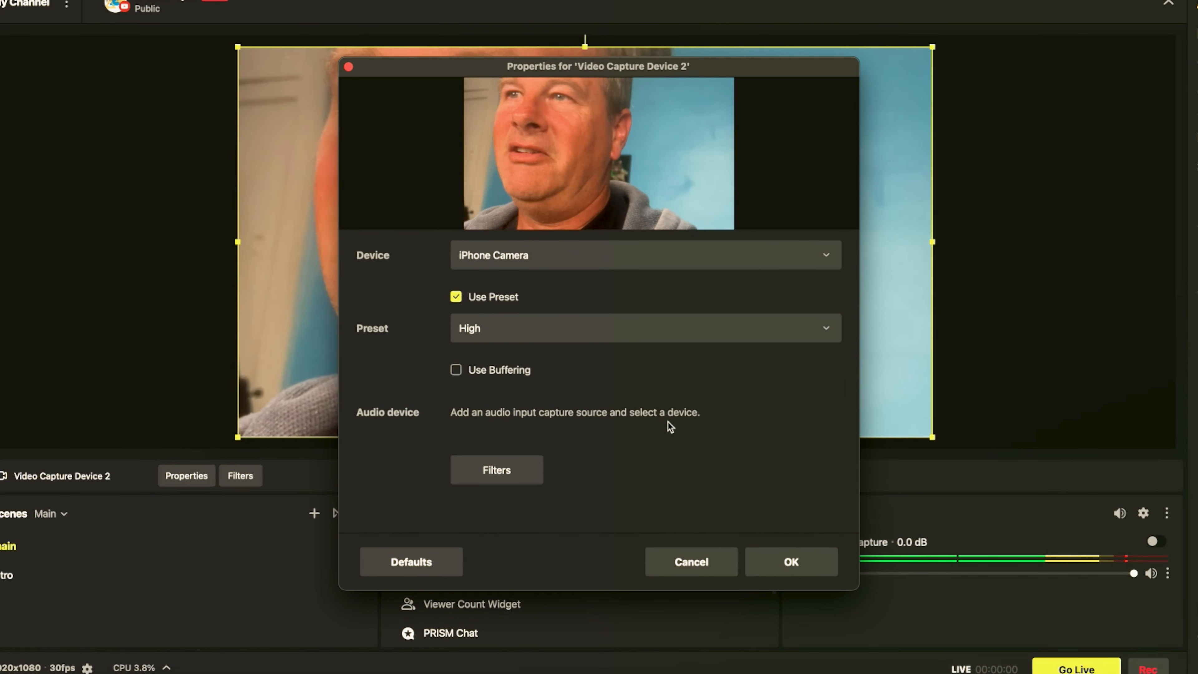
left_click(794, 561)
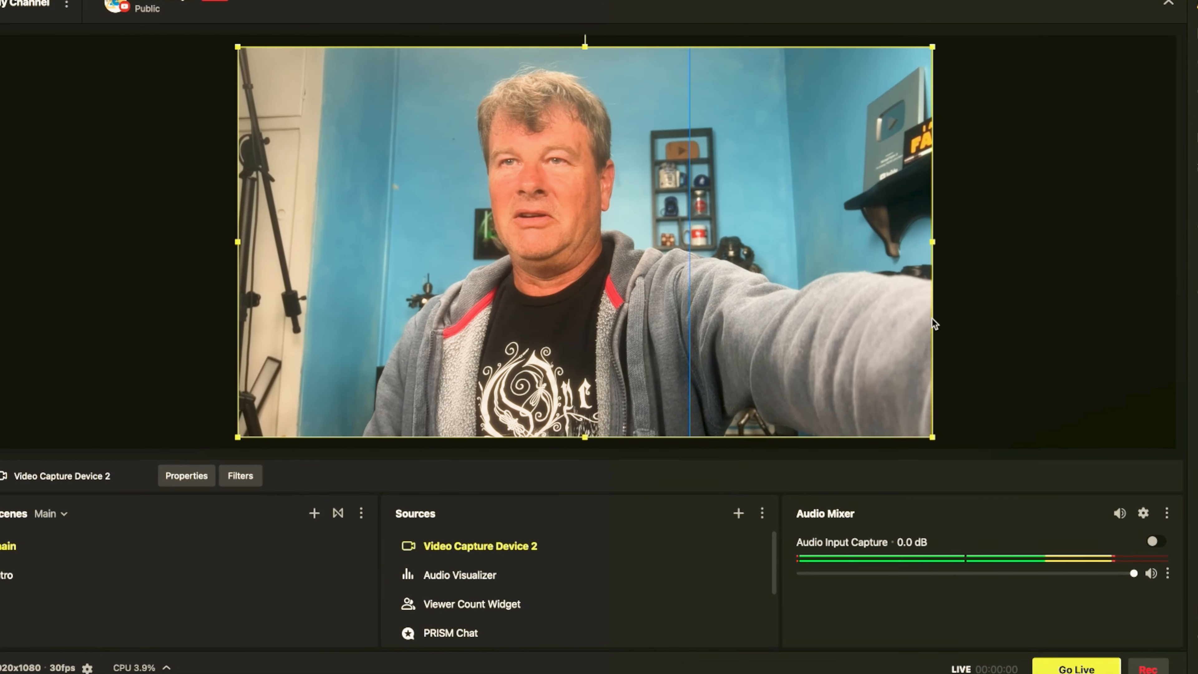
left_click_drag(937, 239, 384, 316)
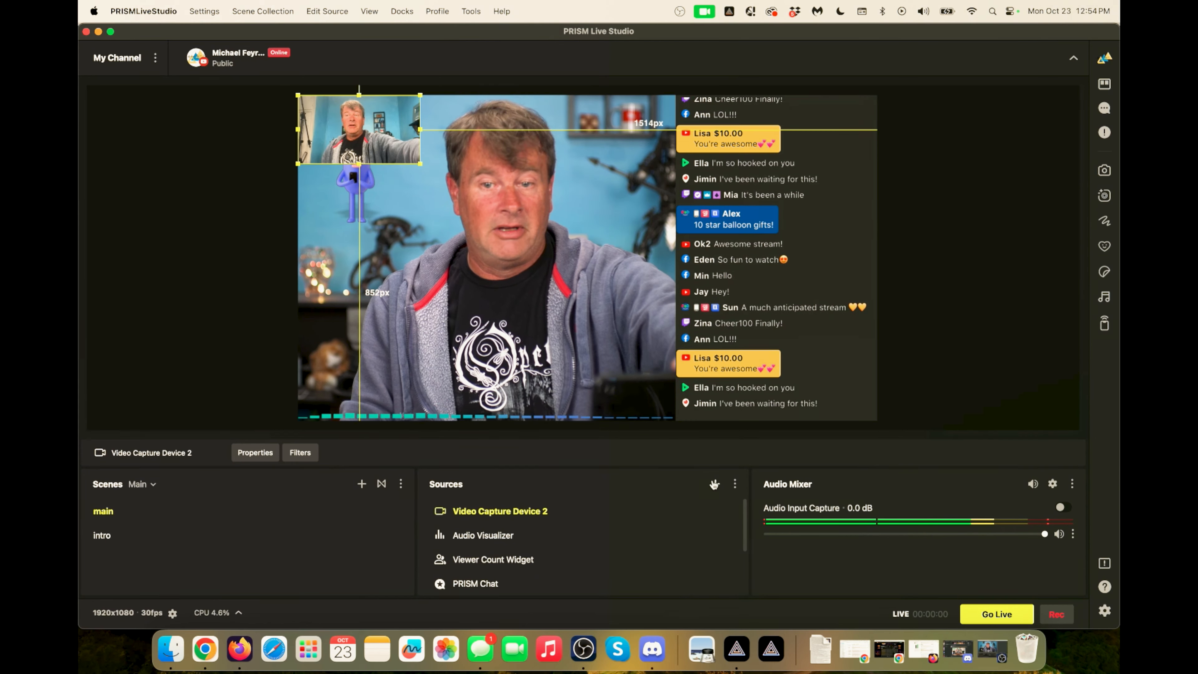
Add a new Audio Input Capture source to the main scene with iPhone Microphone as its device.
left_click(714, 483)
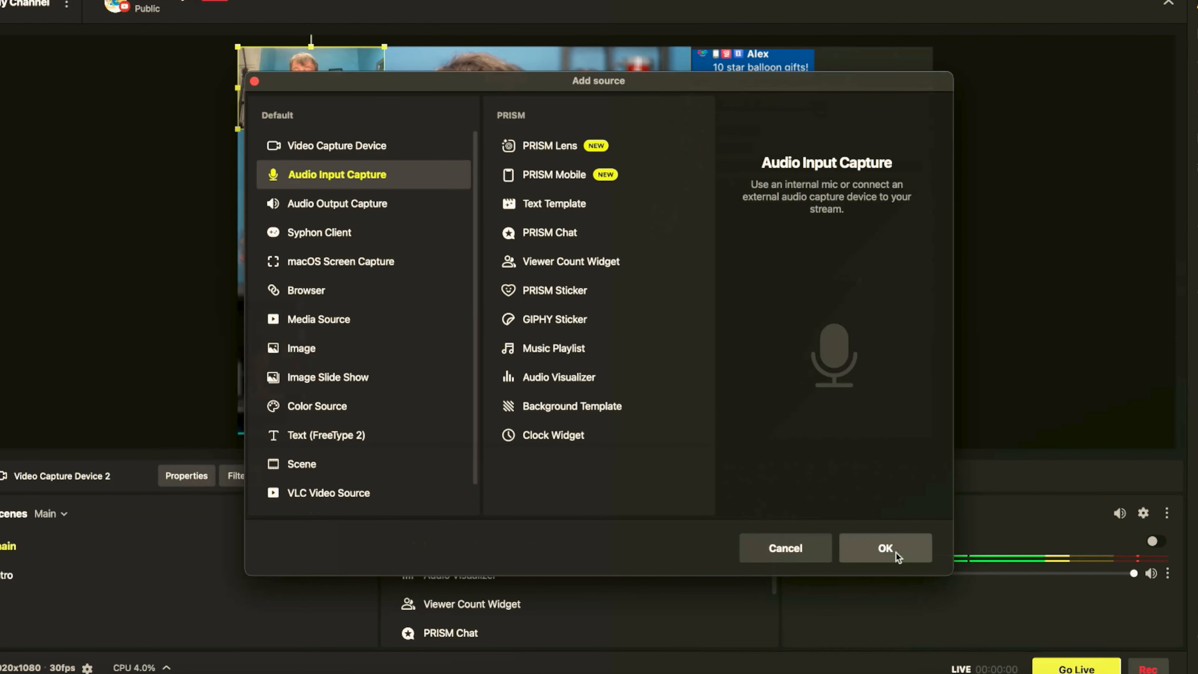
left_click(895, 554)
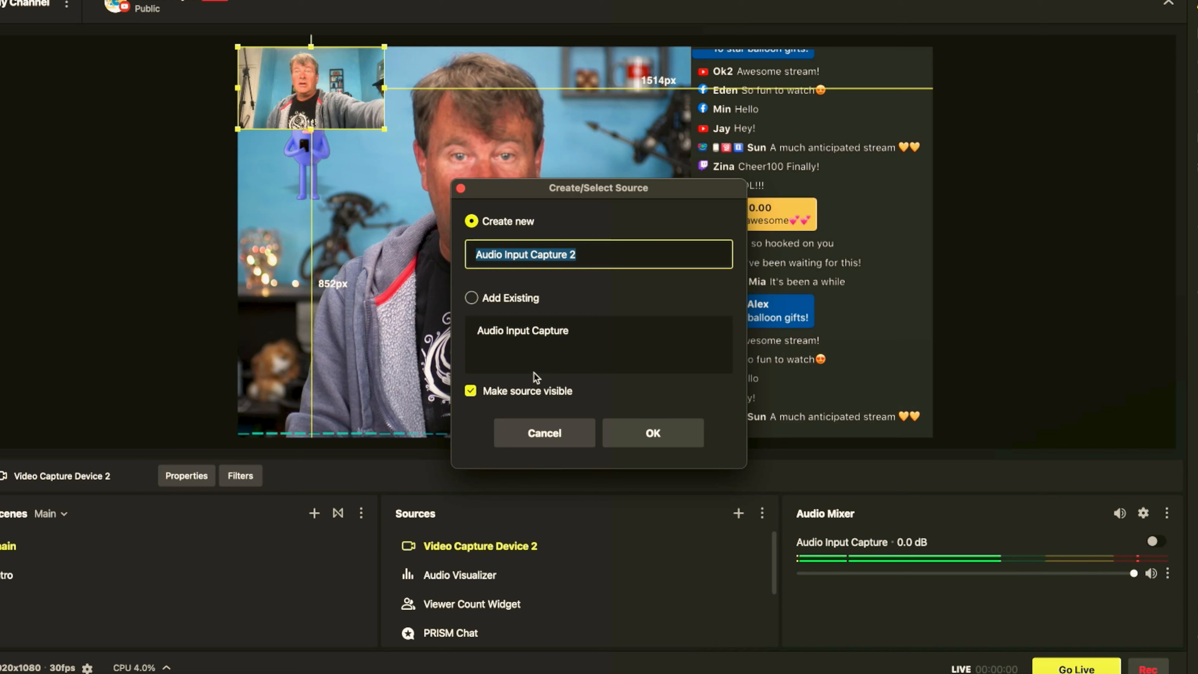
left_click(630, 445)
left_click(553, 258)
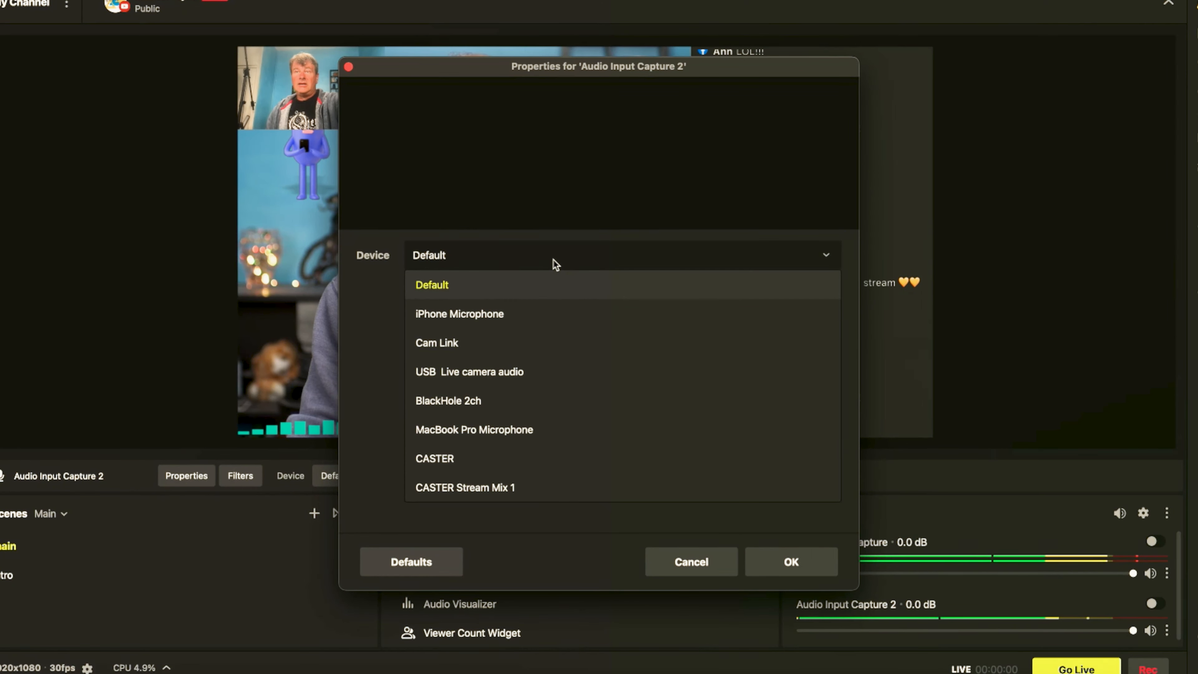
left_click(454, 315)
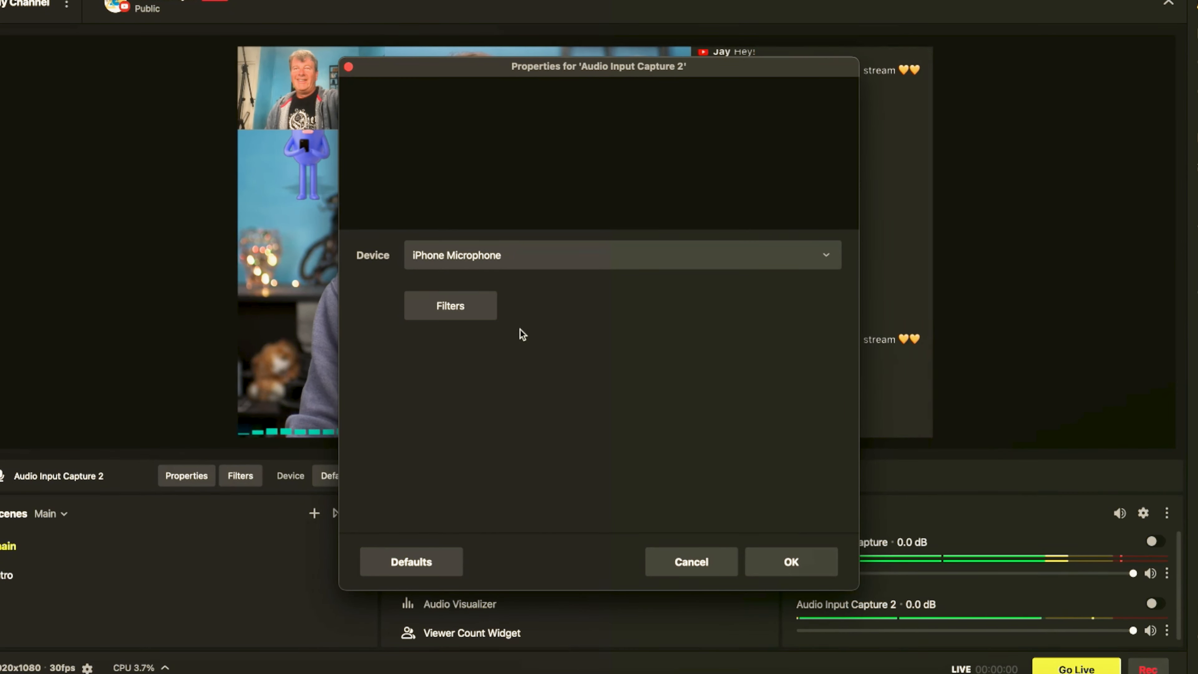
left_click(789, 562)
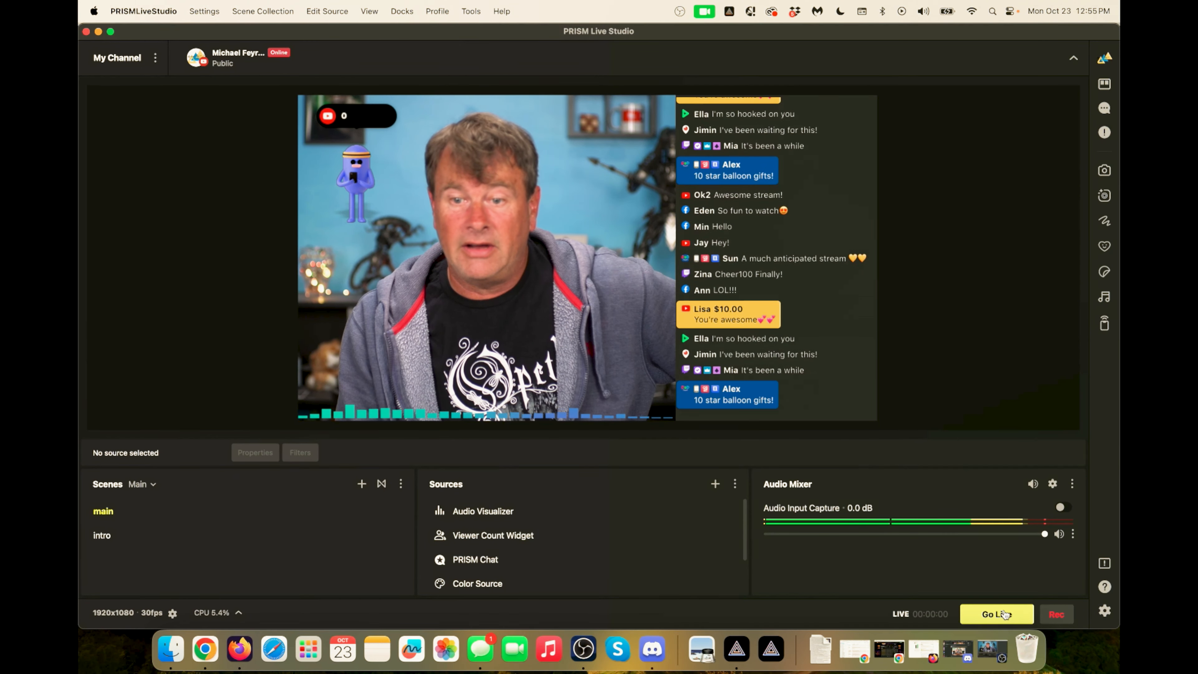
Examine the YouTube Live Information settings, including thumbnail, broadcast, title, privacy, category, description, latency and made-for-kids, and cancel without going live.
left_click(1003, 613)
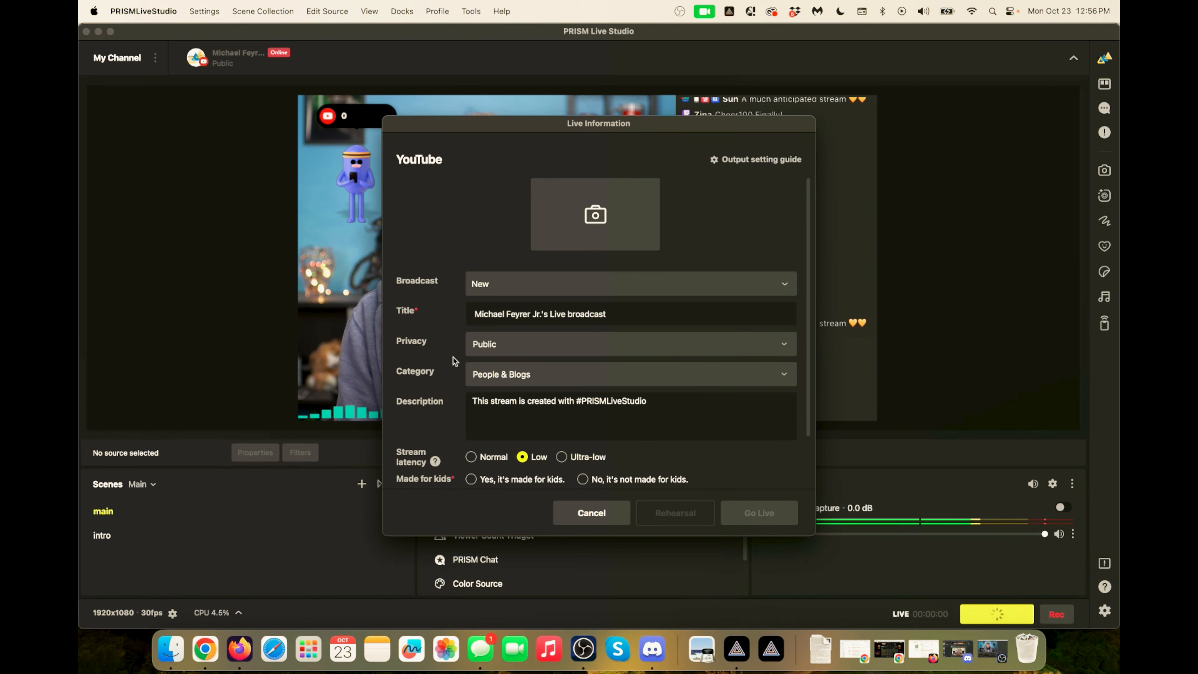
scroll(463, 367, "down", 2)
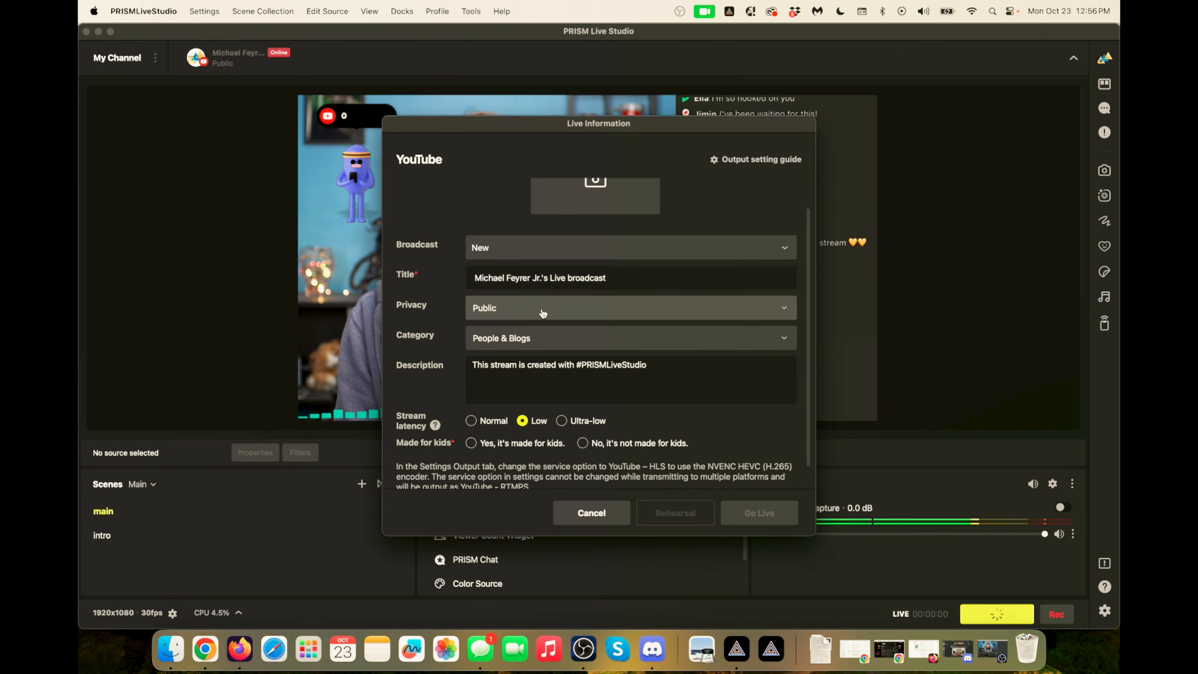
scroll(530, 228, "down", 1)
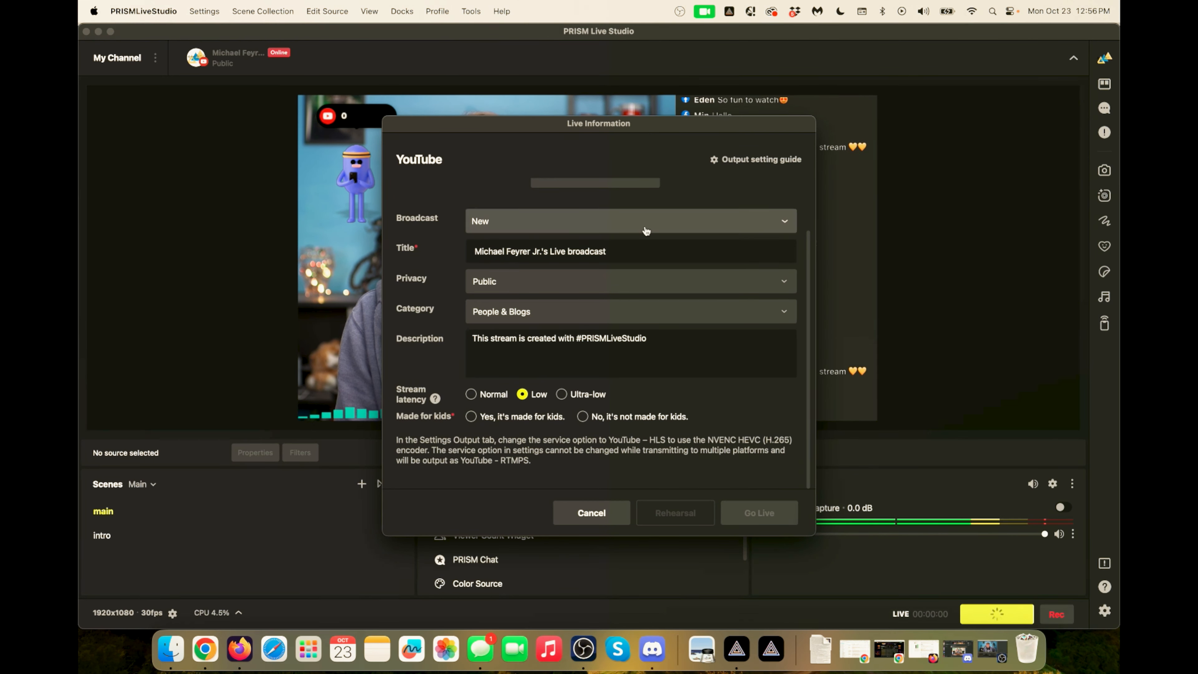
scroll(519, 324, "up", 1)
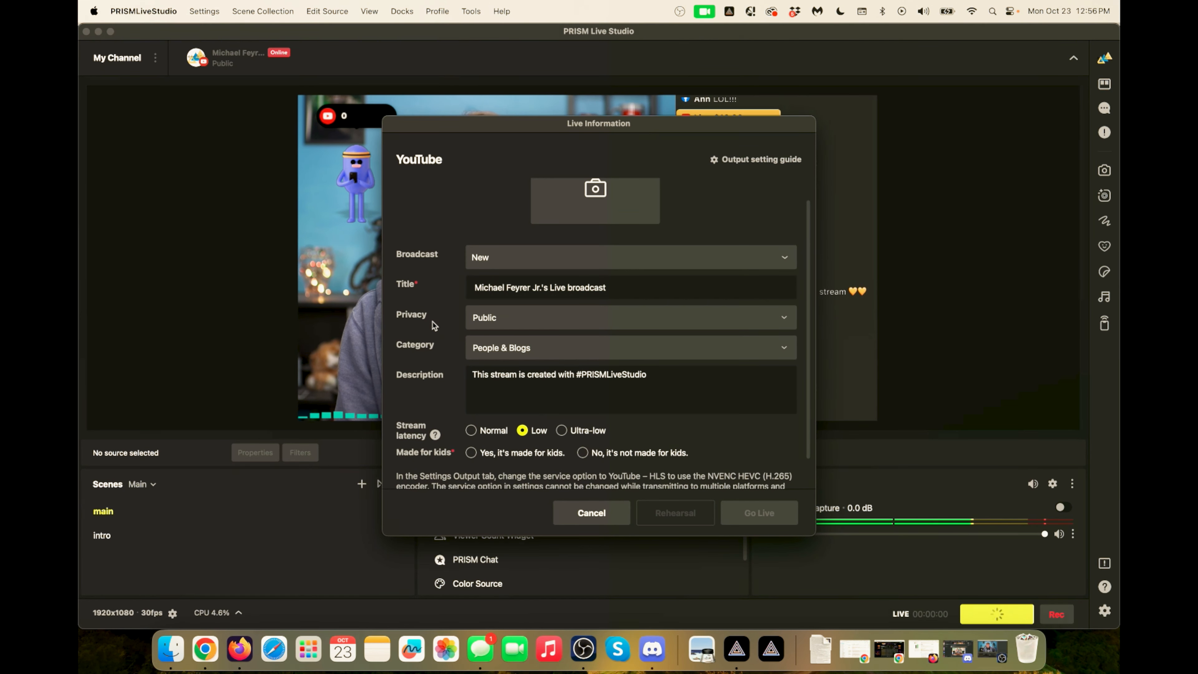
scroll(605, 323, "down", 1)
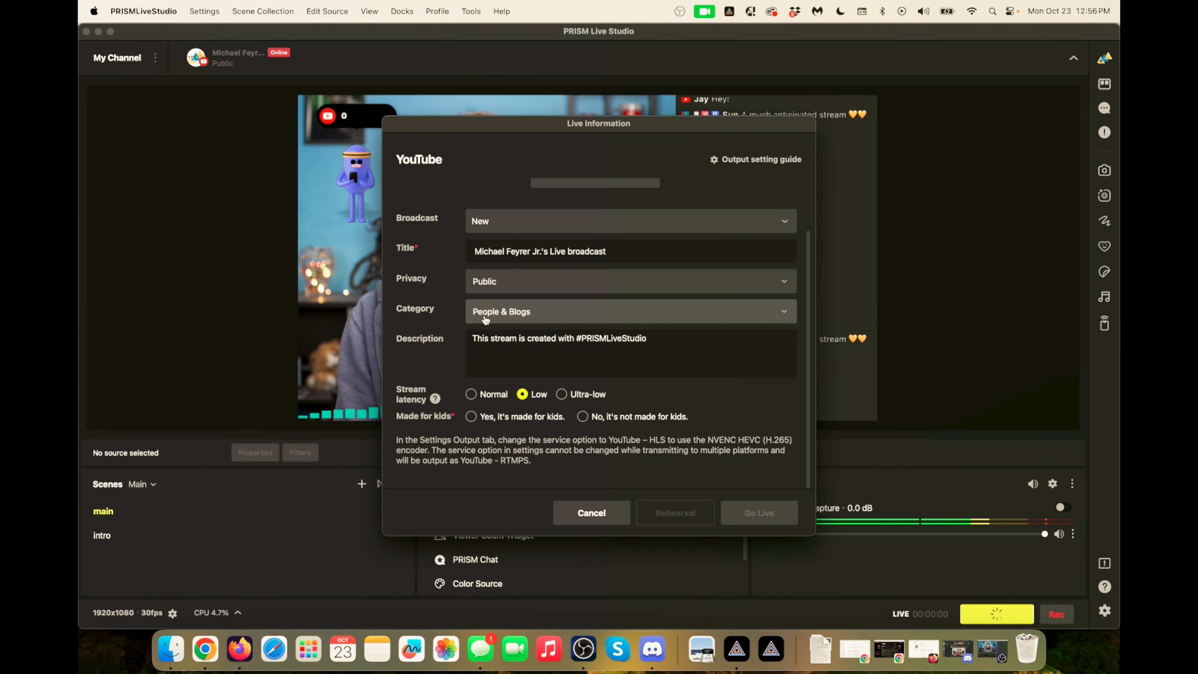
scroll(430, 325, "up", 2)
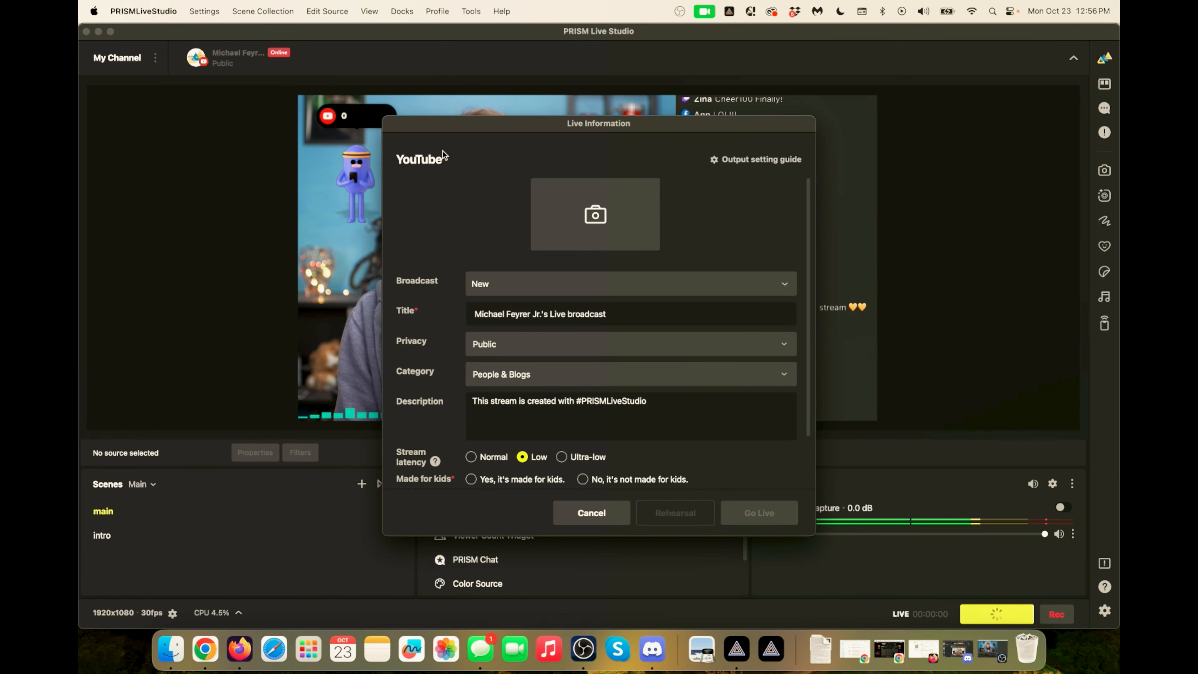
scroll(433, 282, "down", 2)
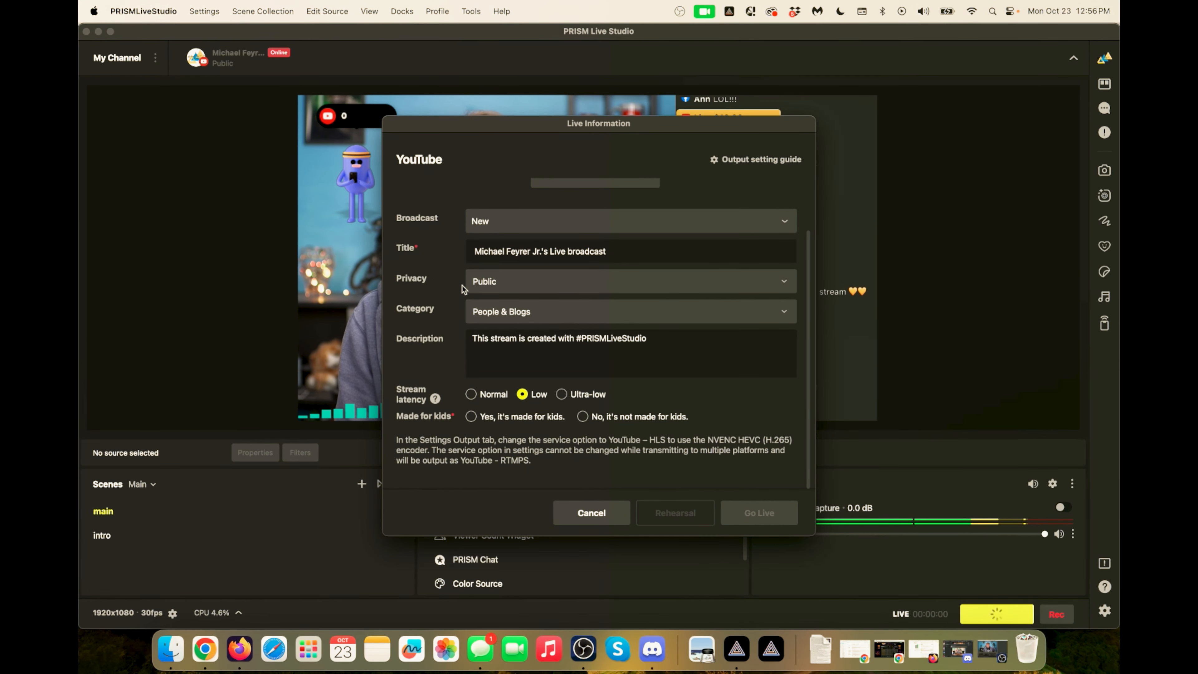
scroll(462, 285, "up", 2)
mouse_move(591, 200)
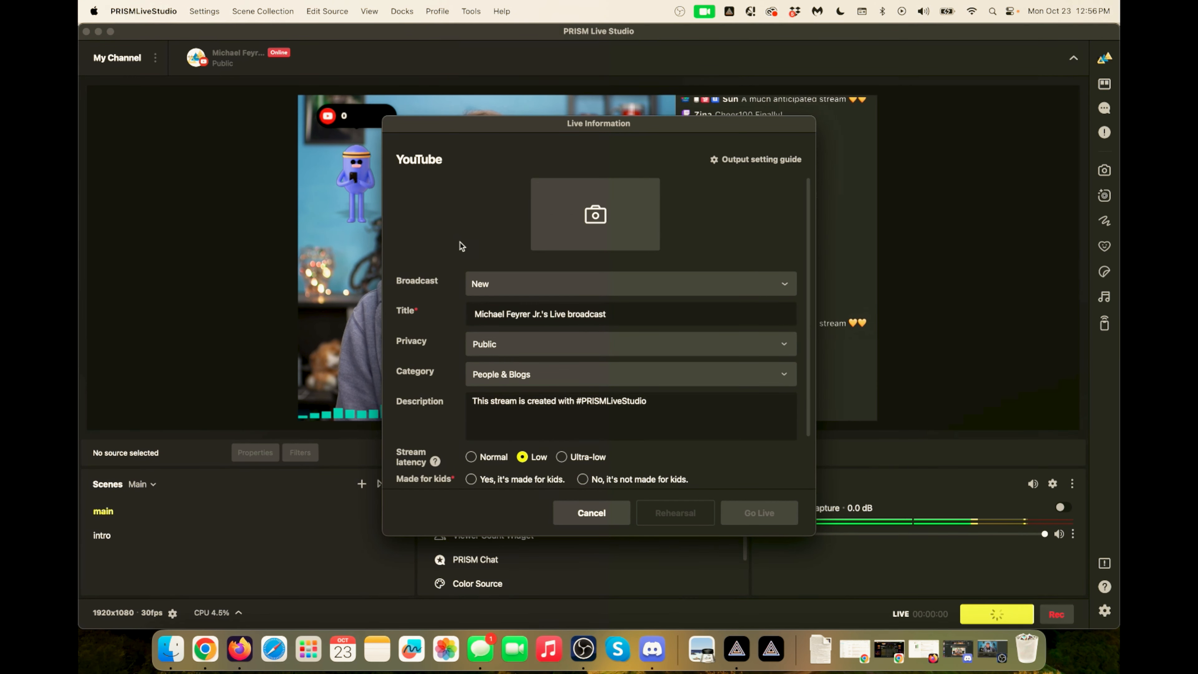
scroll(424, 283, "down", 2)
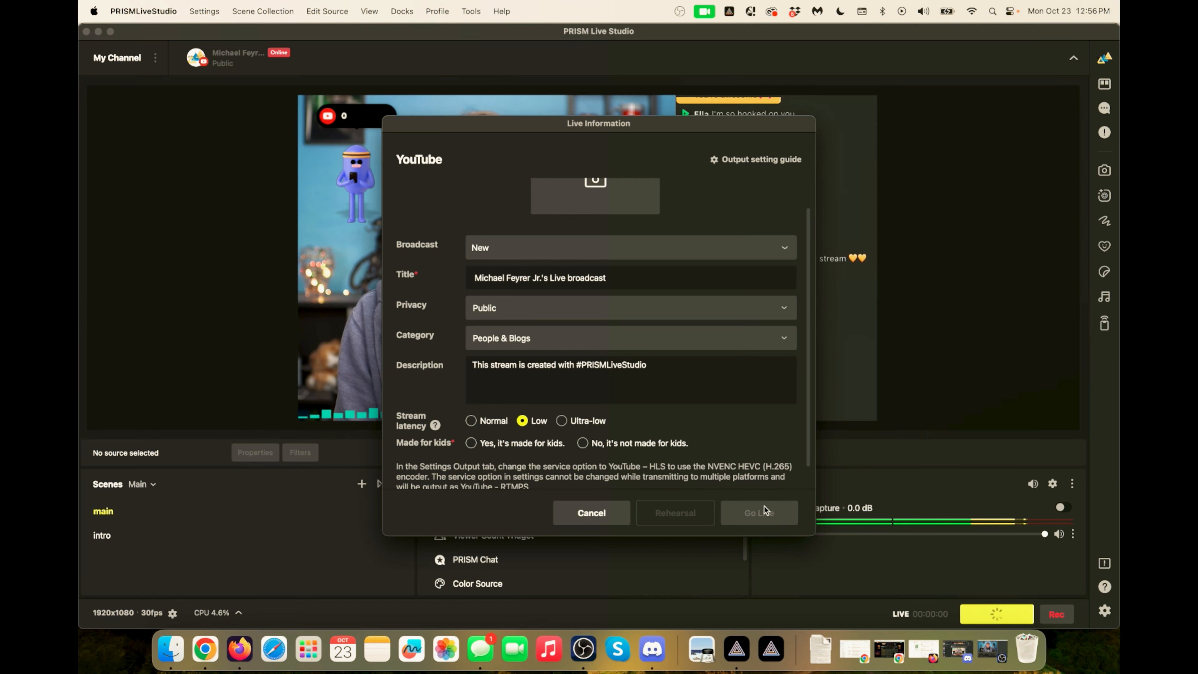
scroll(743, 435, "down", 1)
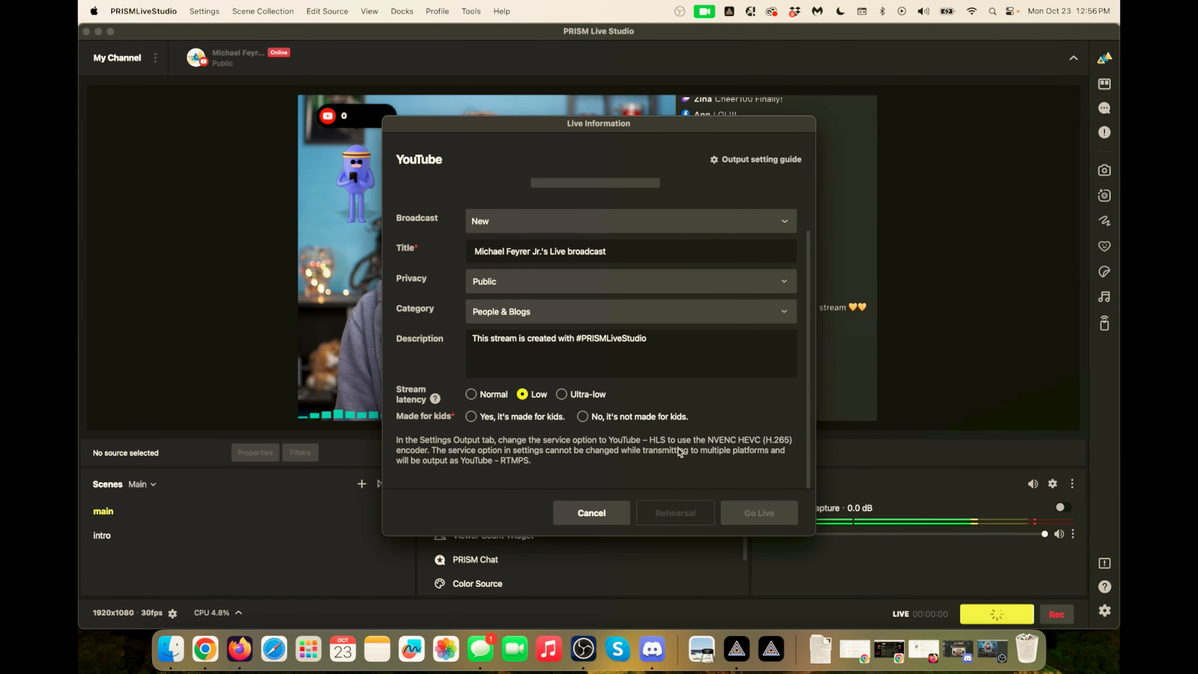
scroll(725, 443, "up", 3)
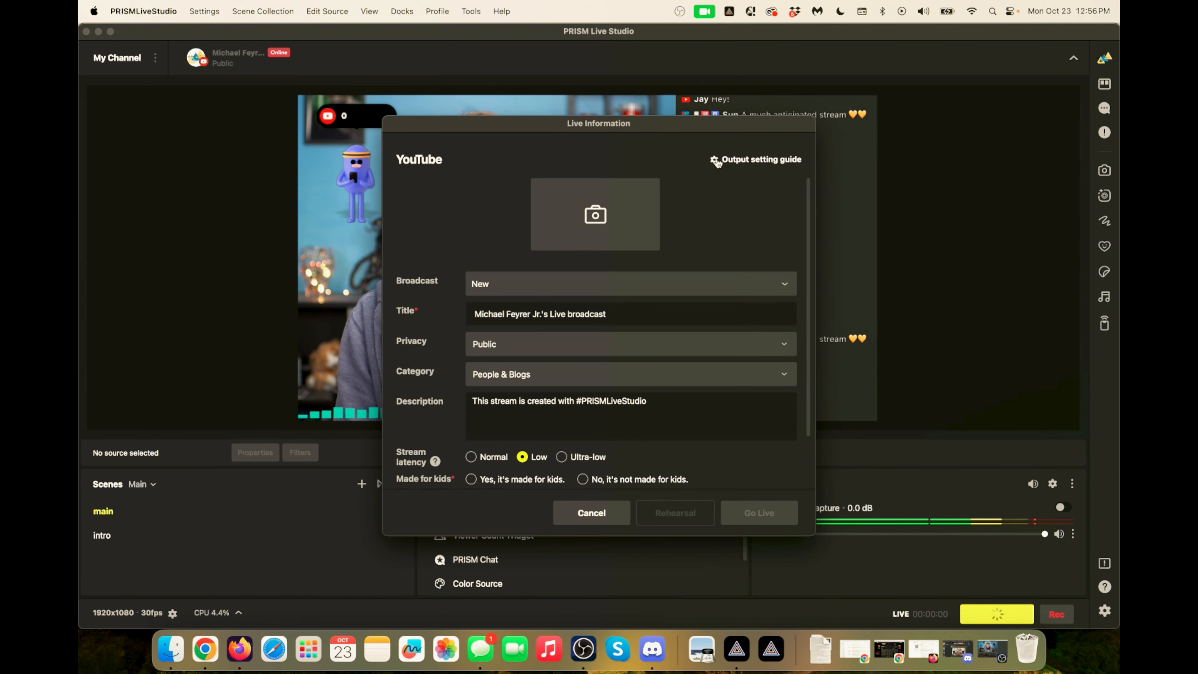
left_click(590, 514)
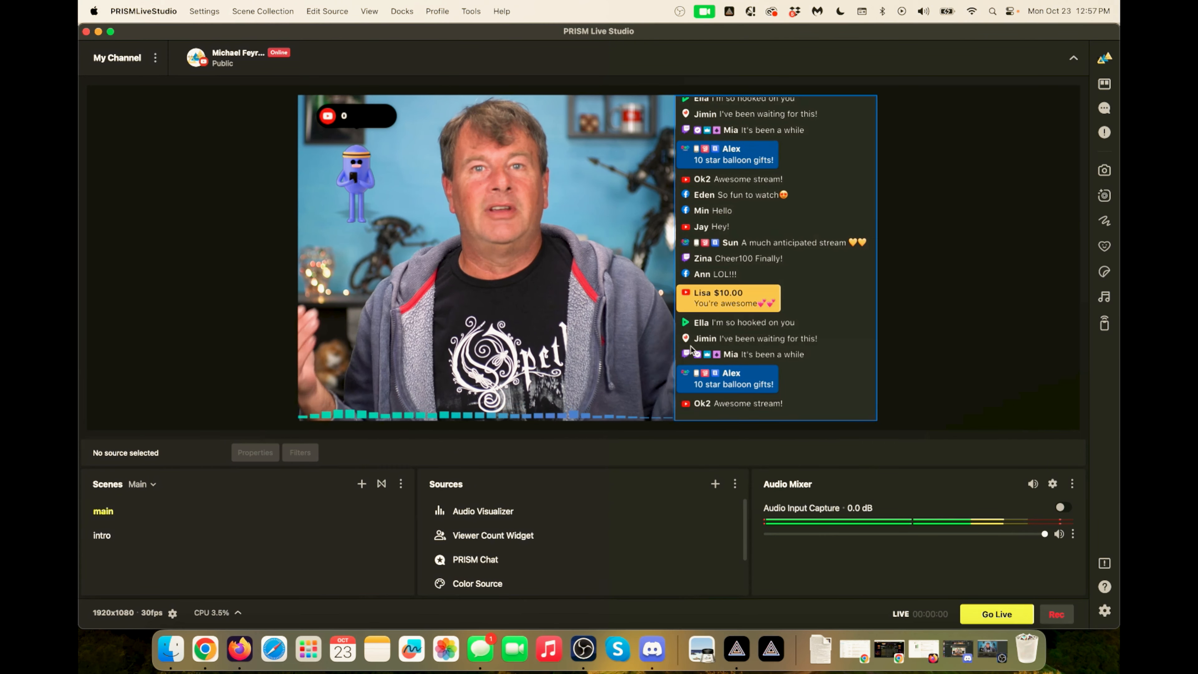